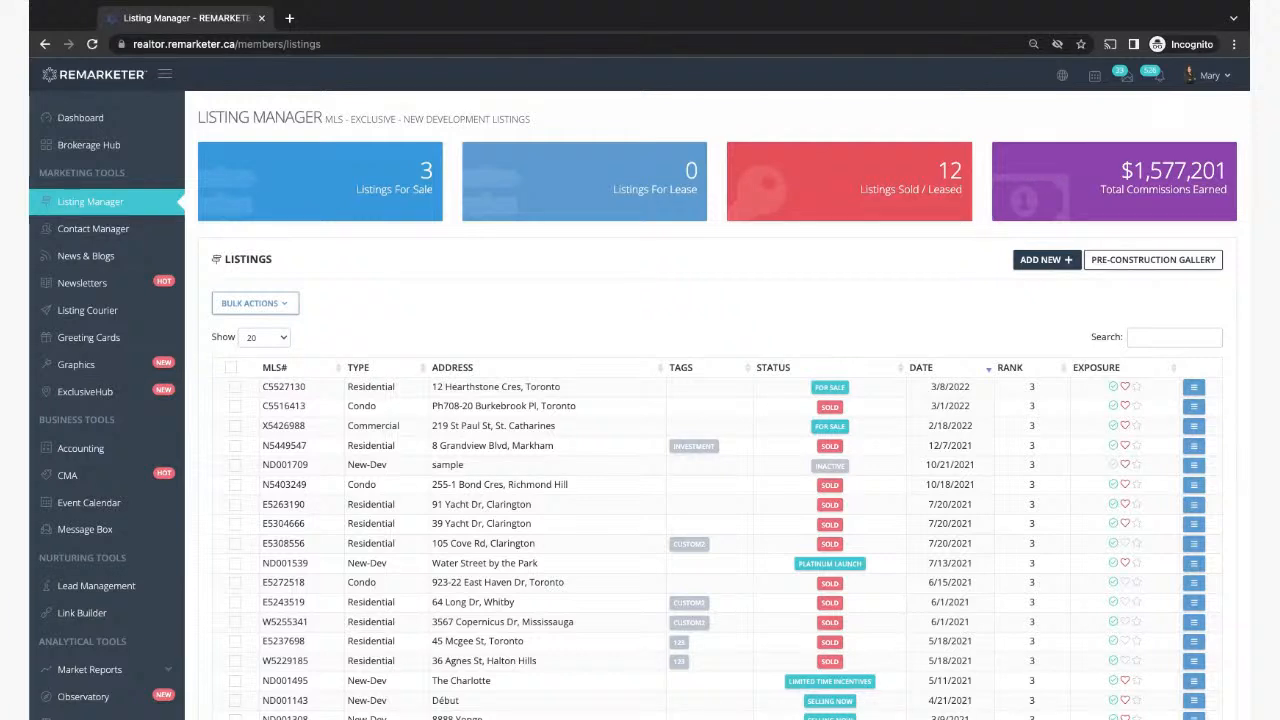
Step: Inspect the New-Dev type of the sample listing in the listings table
scroll(607, 272, "down", 2)
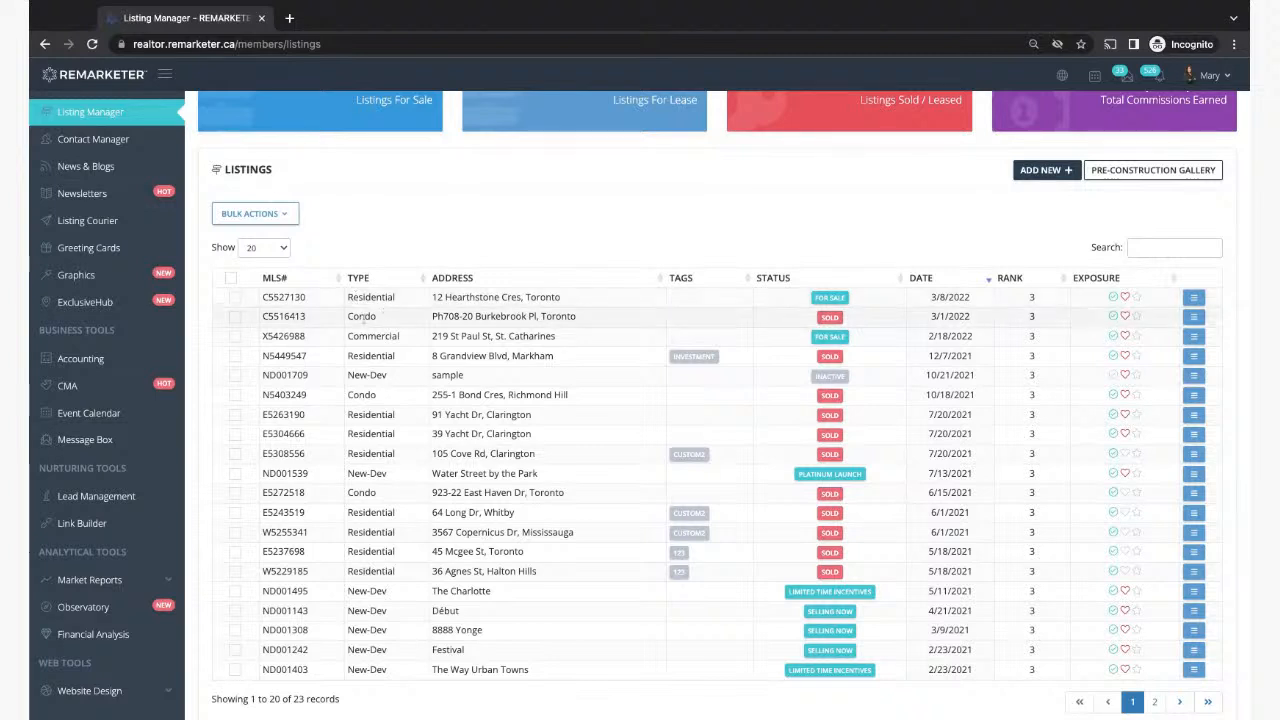
triple_click(349, 375)
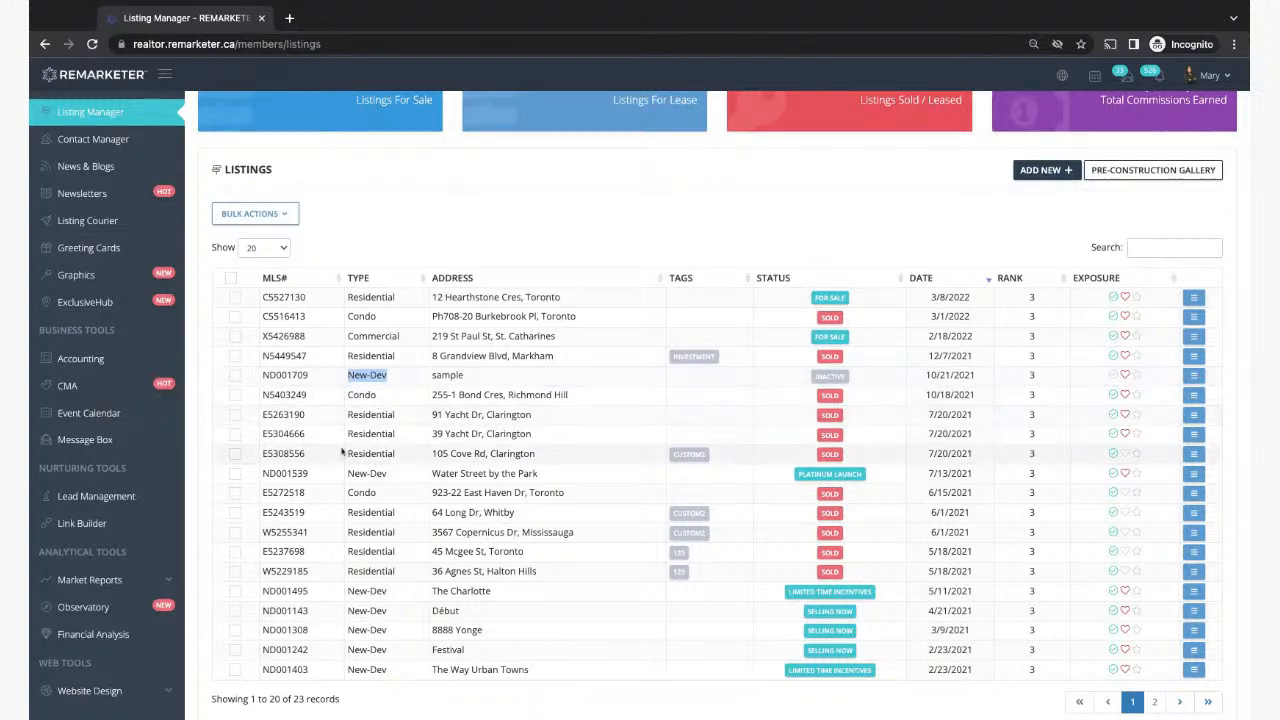
scroll(366, 604, "down", 2)
scroll(366, 604, "up", 1)
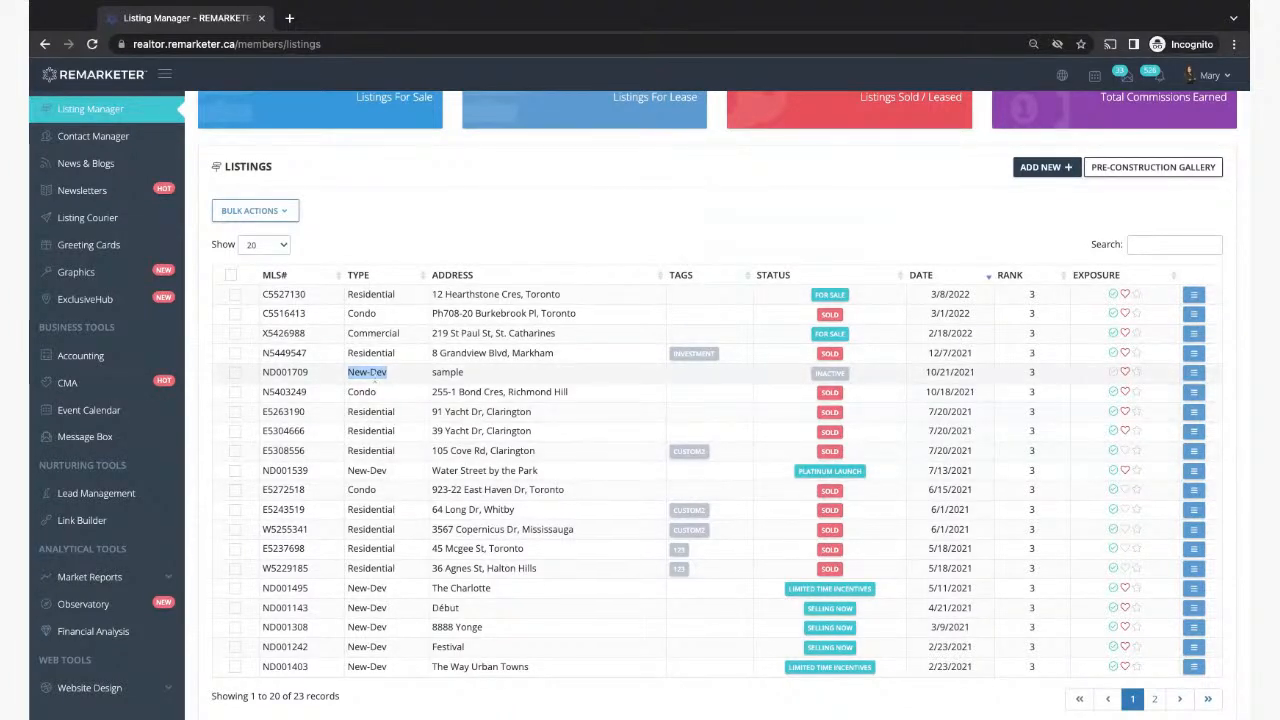
left_click(389, 373)
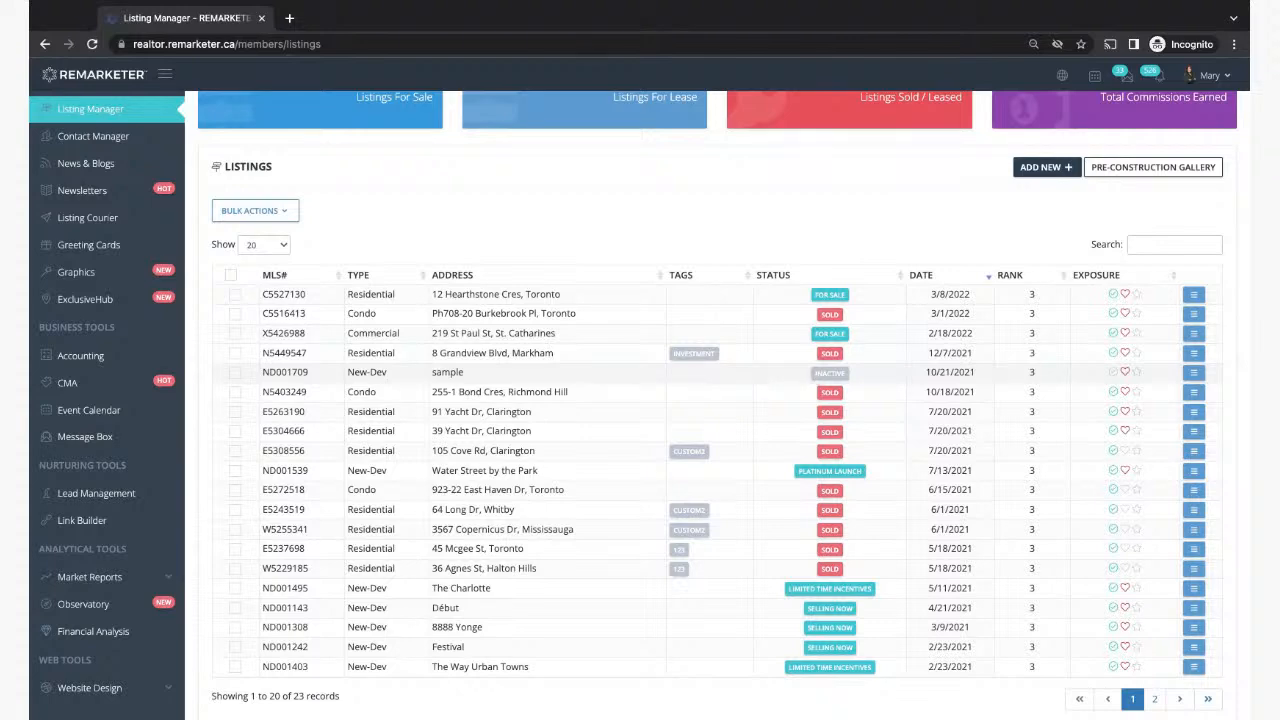
scroll(829, 380, "down", 1)
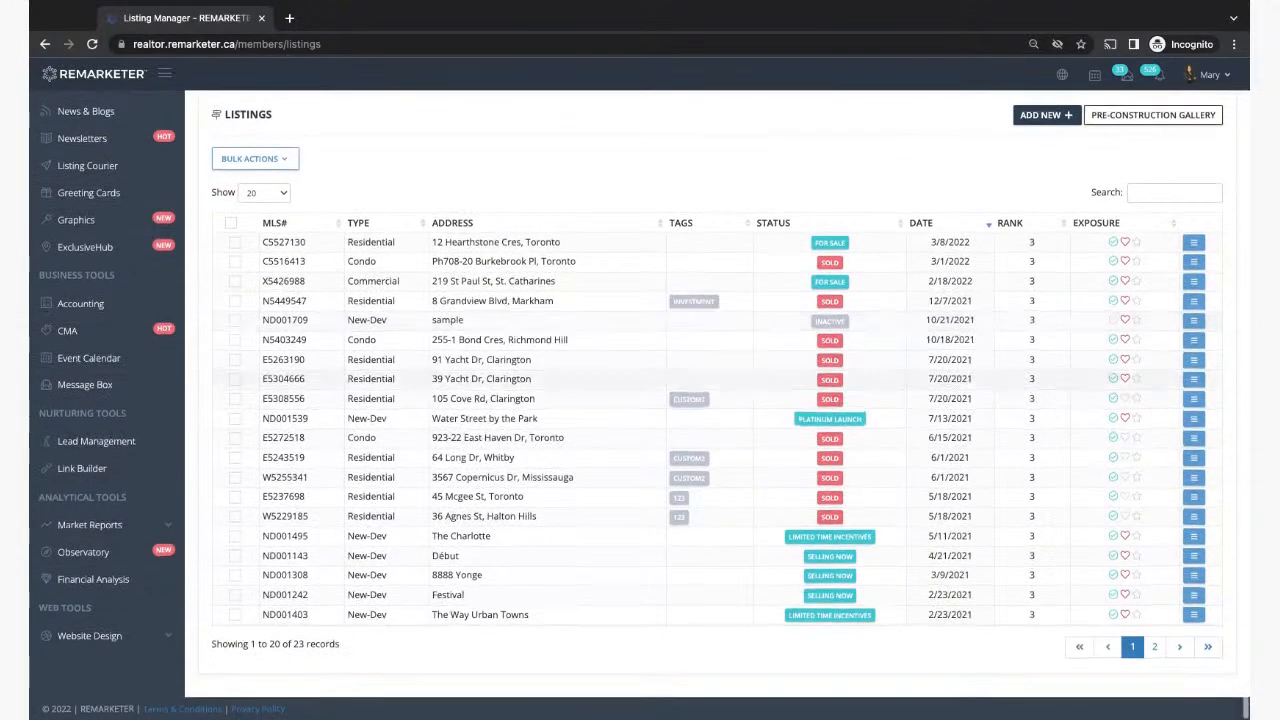
scroll(797, 296, "up", 1)
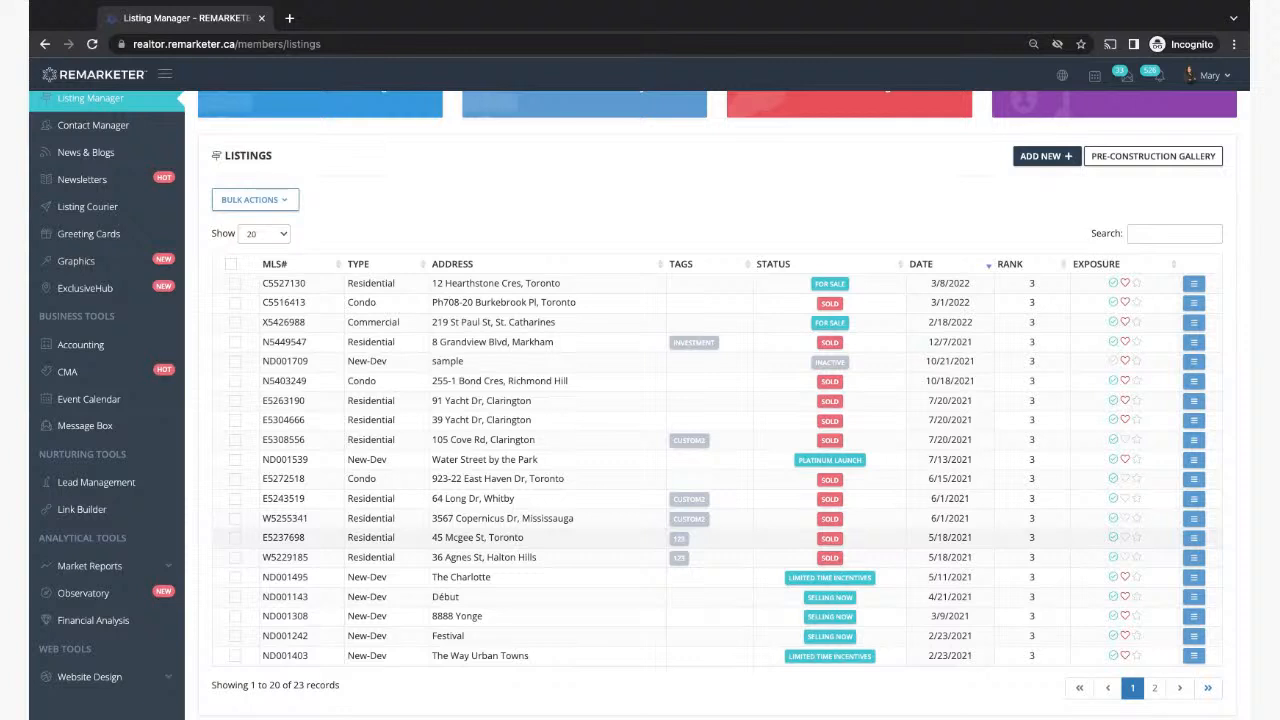
left_click(1194, 285)
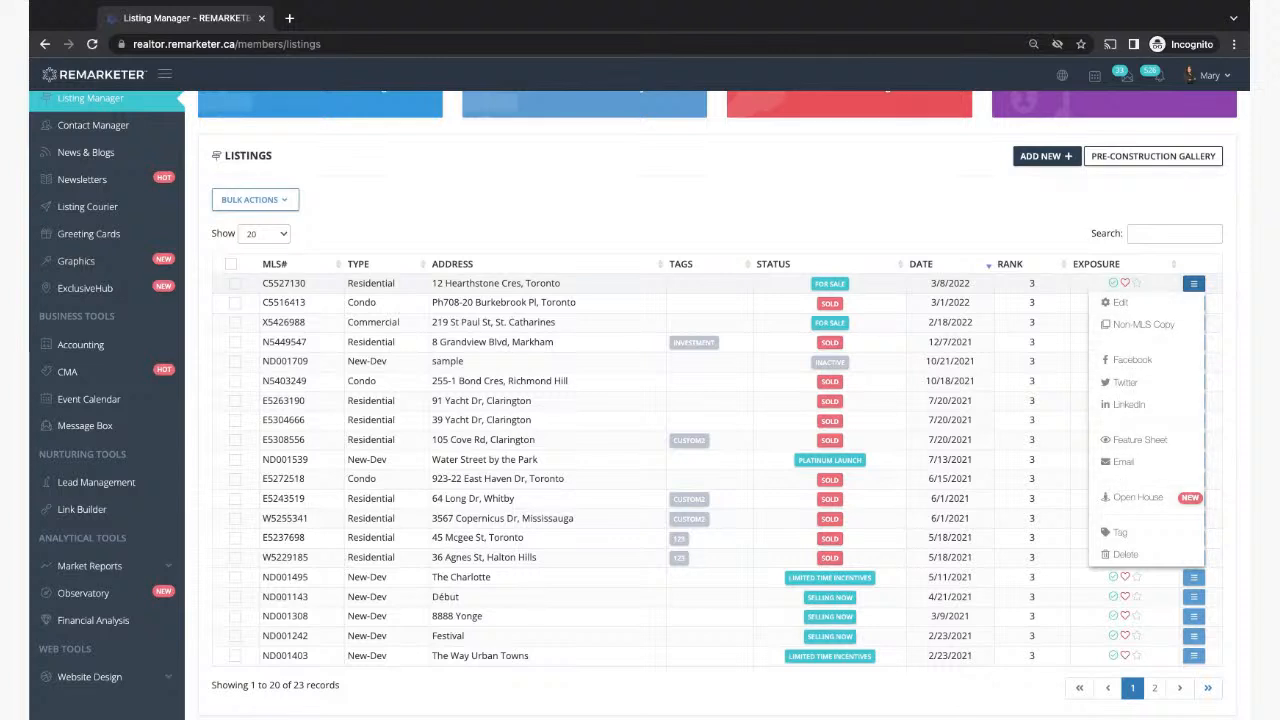
left_click(943, 170)
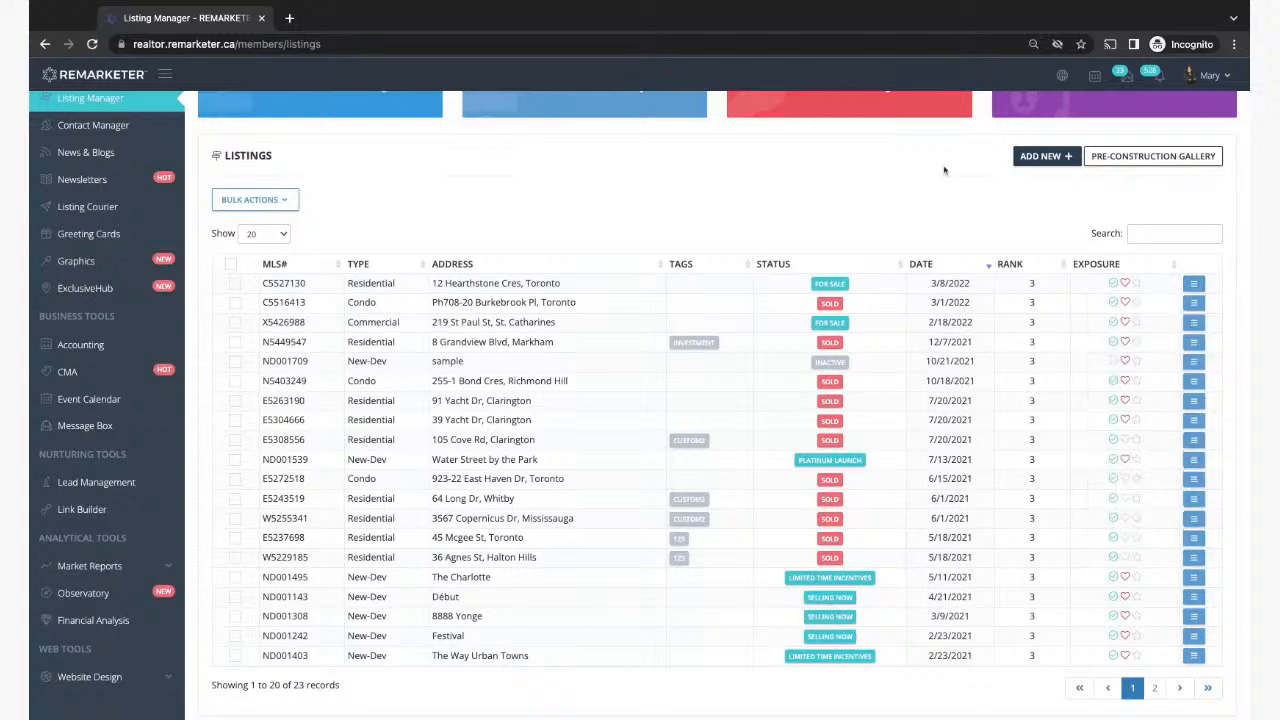
scroll(943, 170, "up", 1)
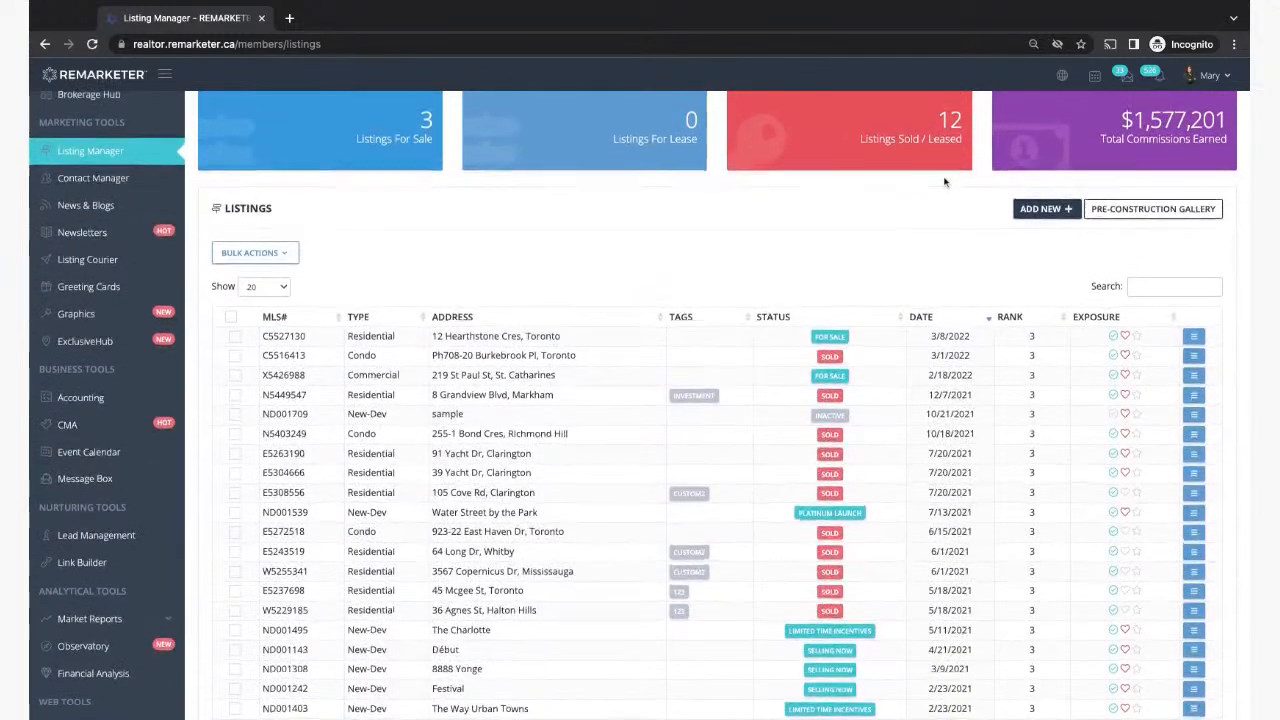
scroll(943, 181, "up", 1)
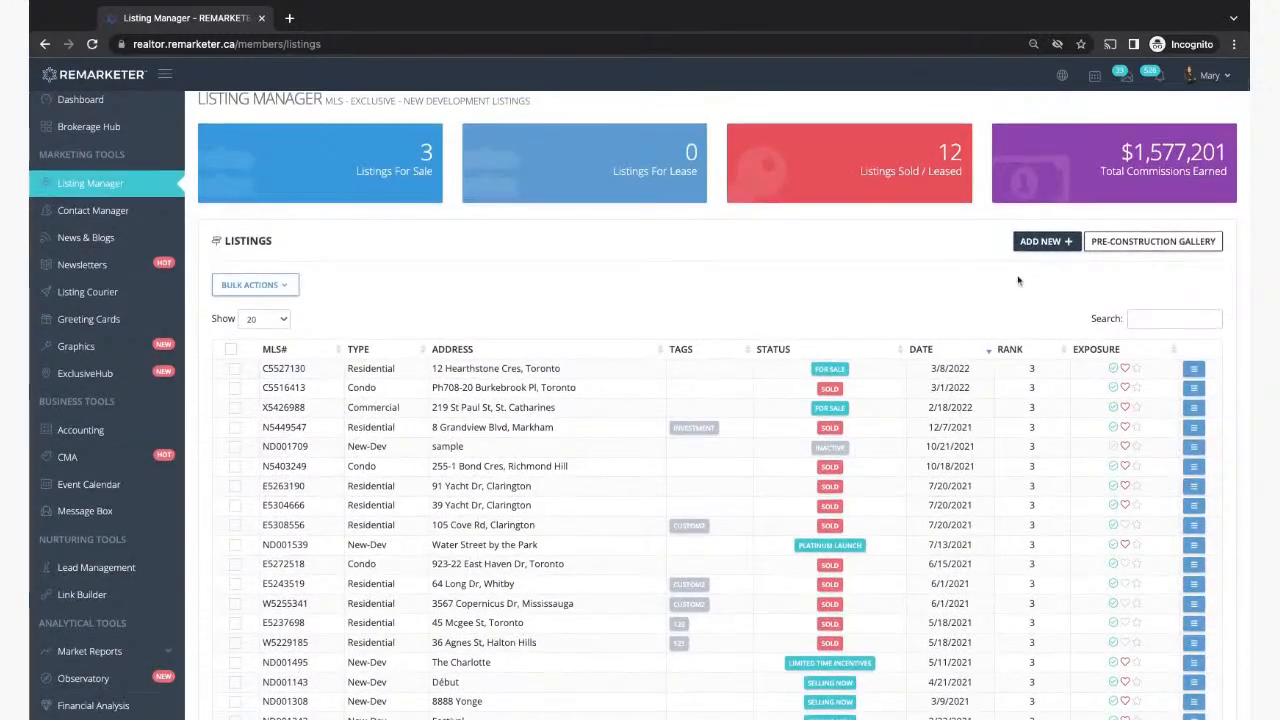
left_click(295, 285)
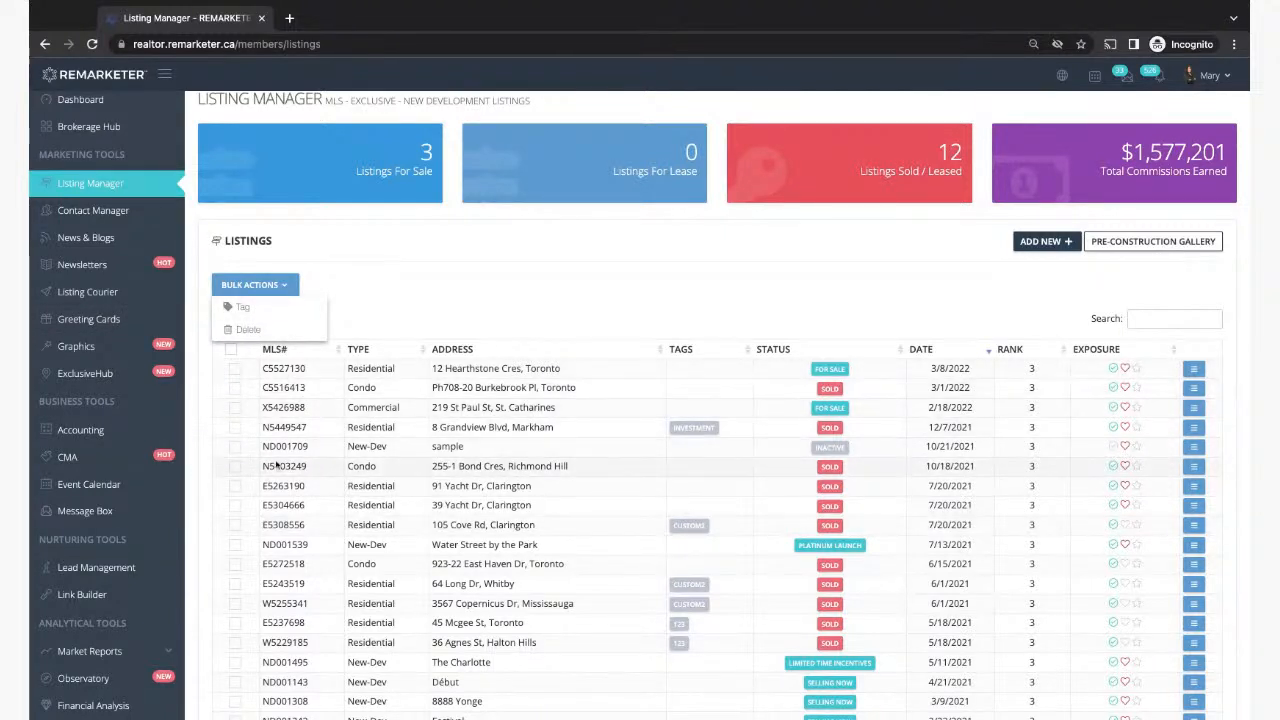
left_click(398, 275)
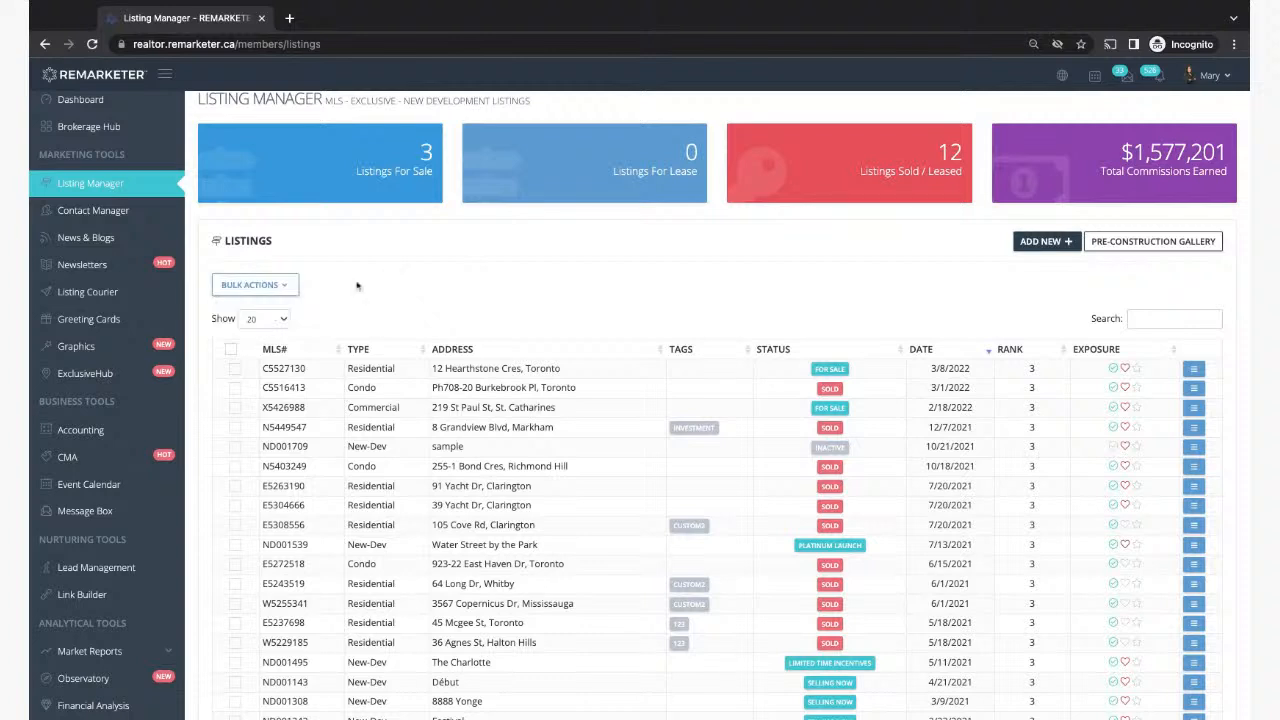
left_click(1193, 368)
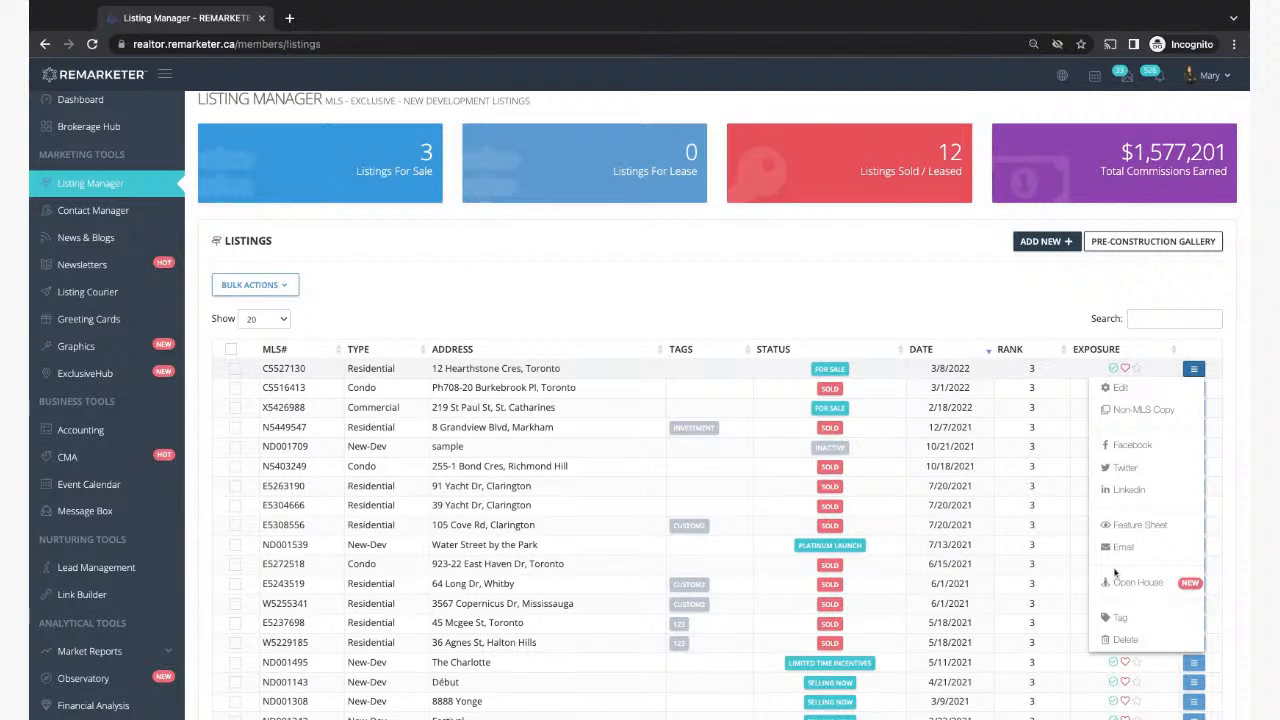
left_click(821, 291)
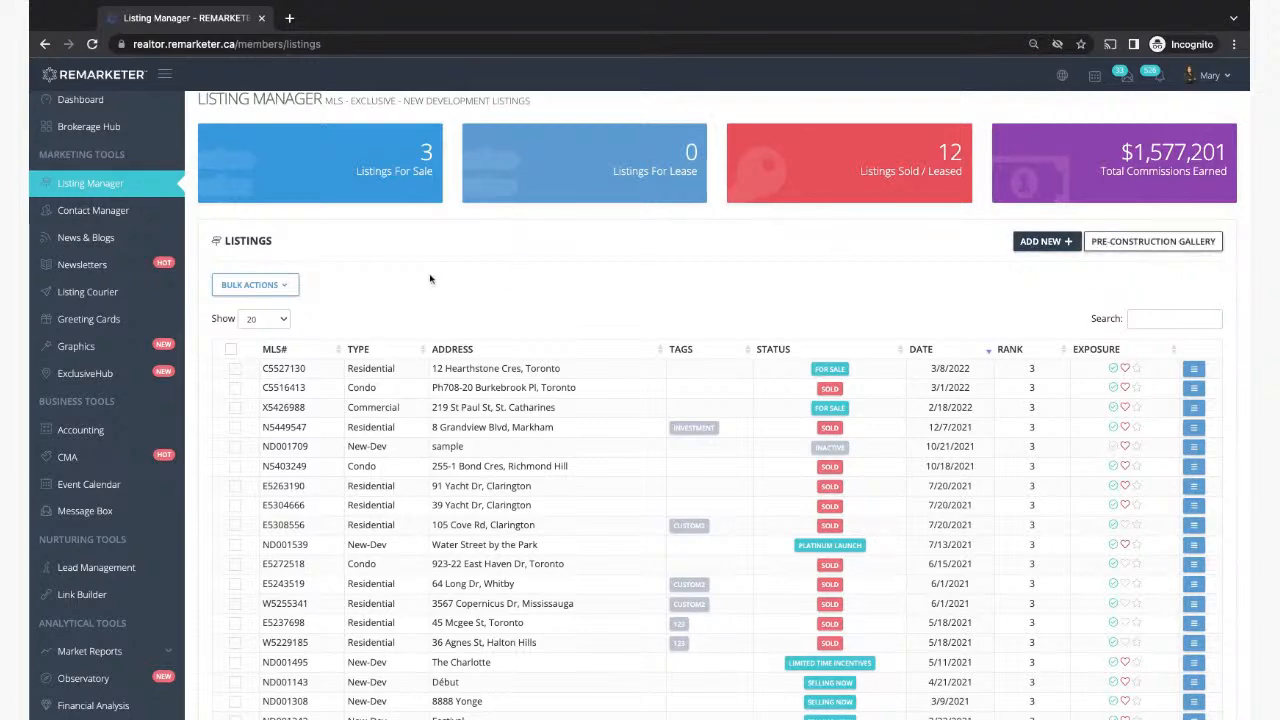
scroll(391, 267, "up", 1)
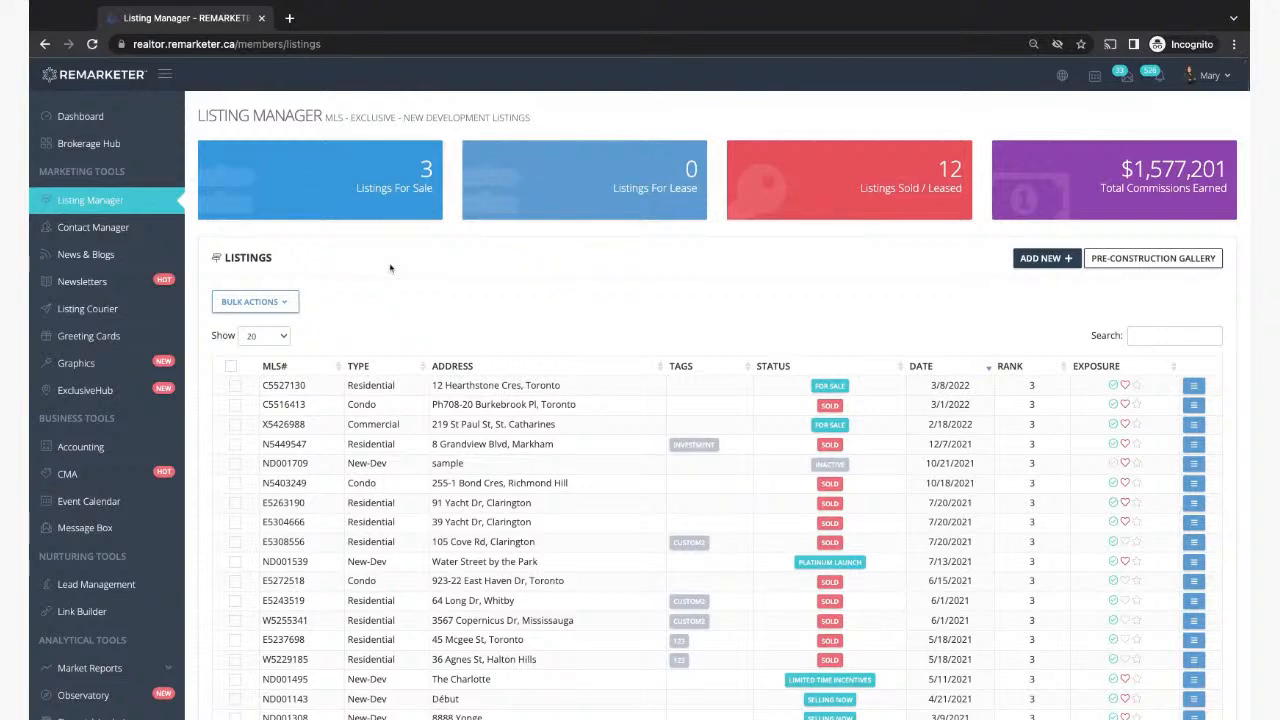
Step: Open the agent's public website, dismiss the Listing Alert popup, and browse to New Developments
left_click(1063, 76)
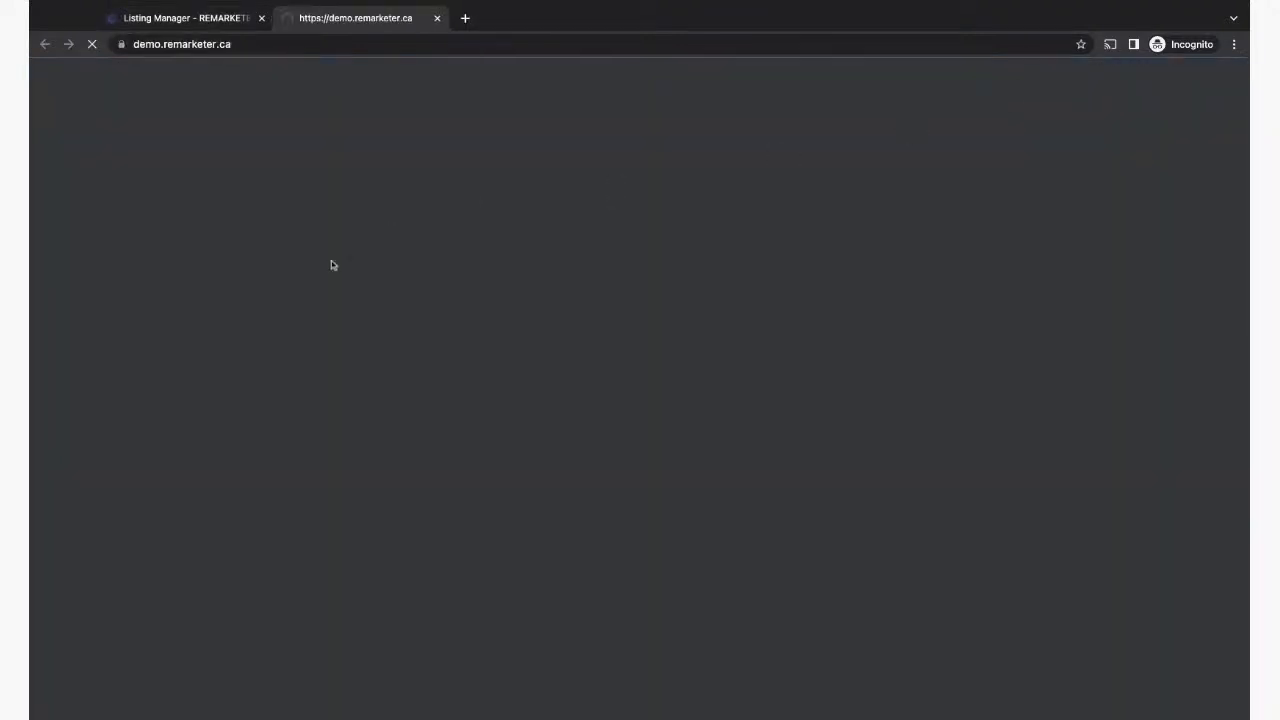
scroll(429, 451, "down", 8)
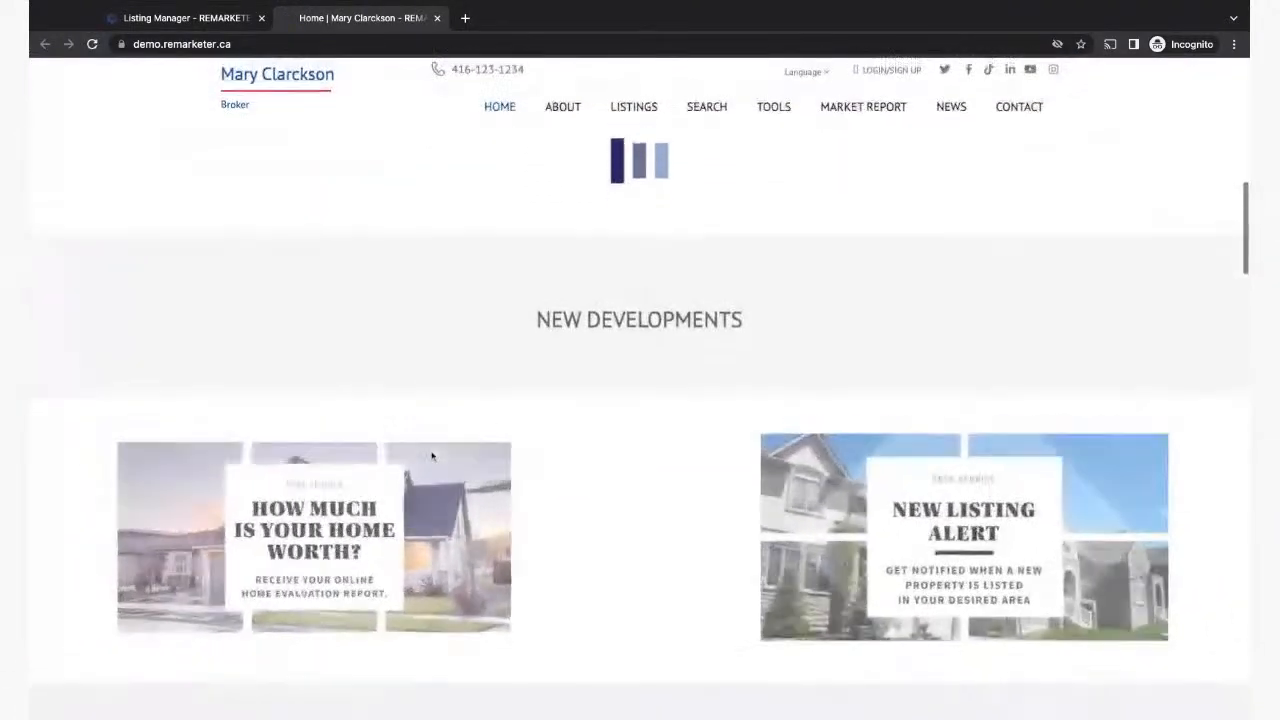
scroll(430, 453, "up", 2)
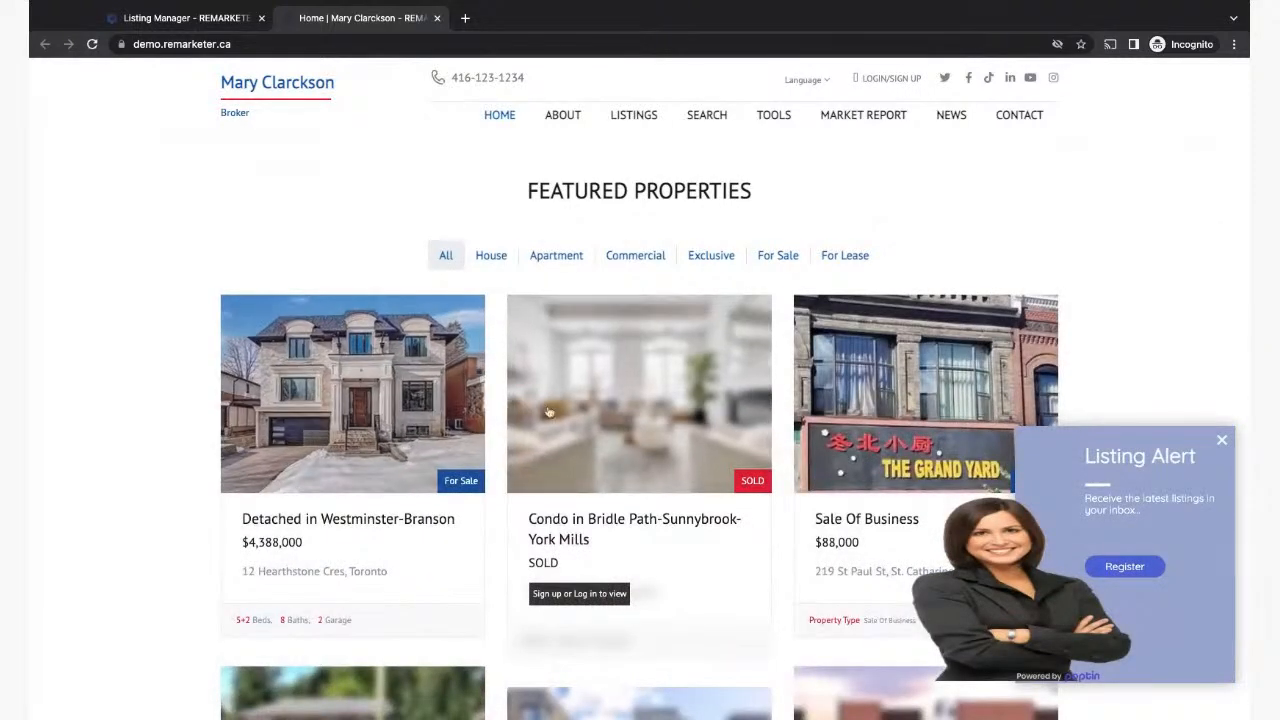
left_click(1222, 440)
scroll(1155, 487, "down", 3)
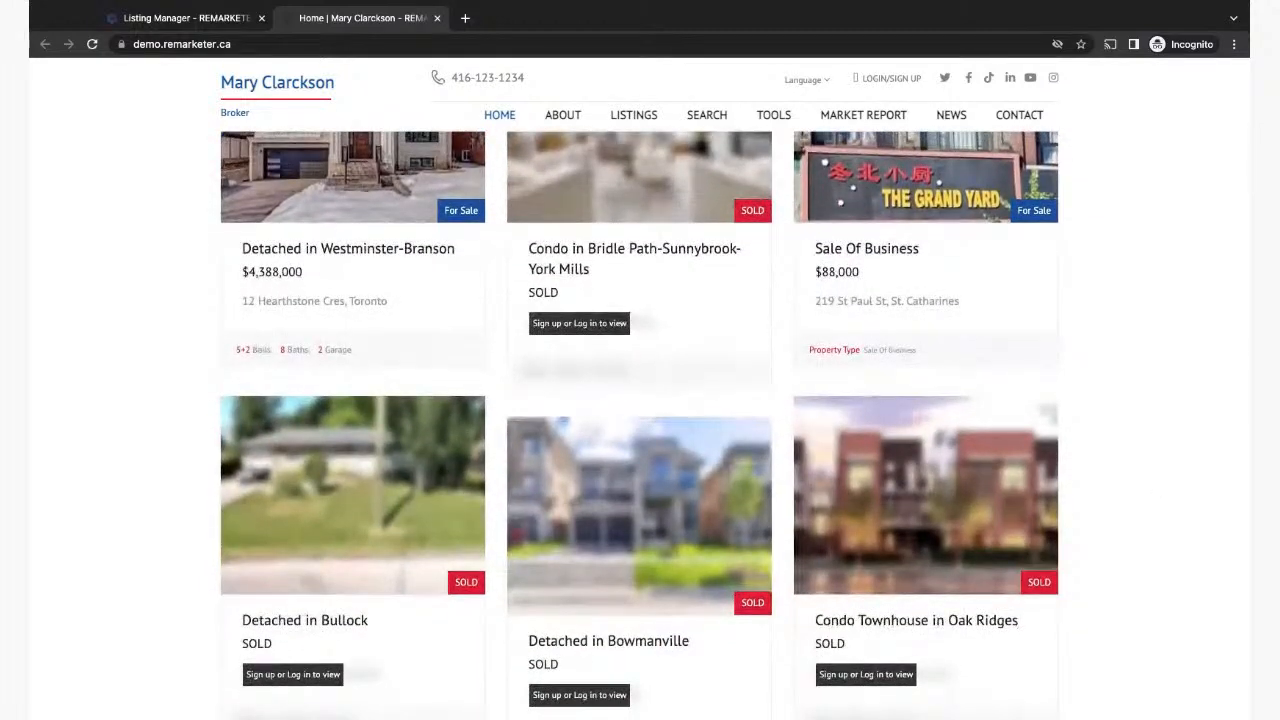
scroll(640, 450, "down", 3)
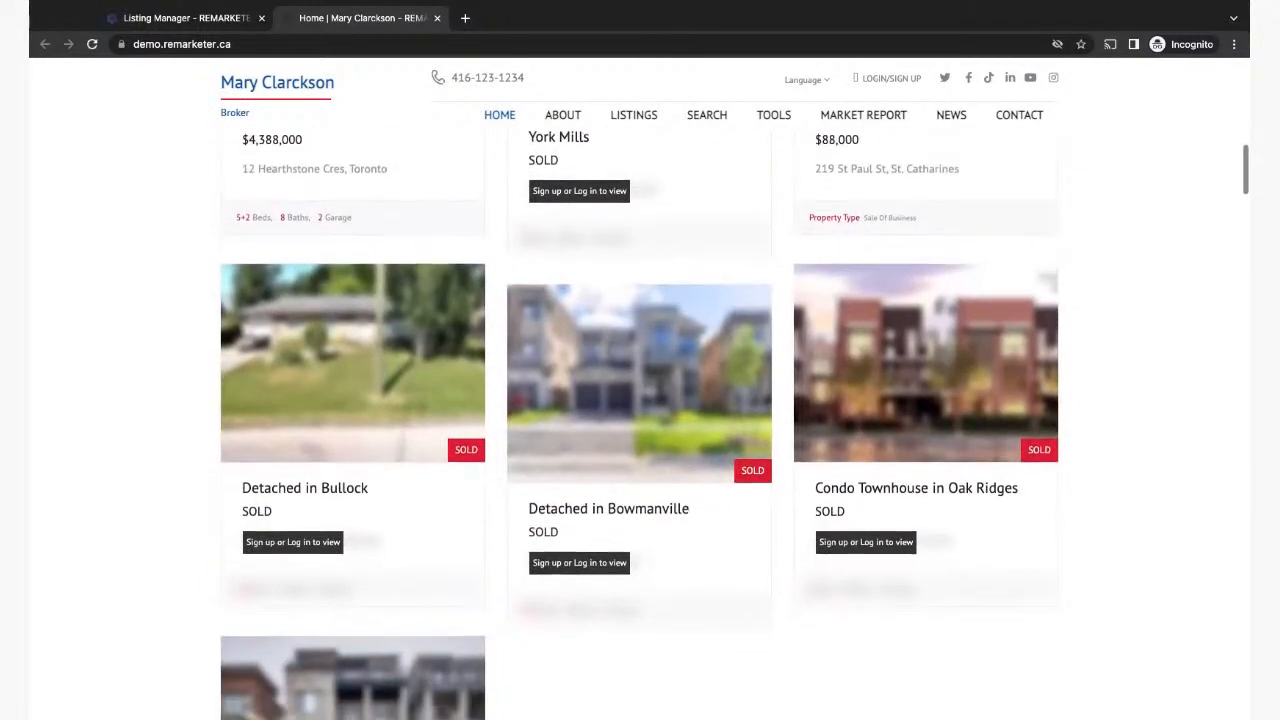
scroll(640, 420, "down", 2)
scroll(640, 420, "up", 1)
scroll(352, 258, "up", 5)
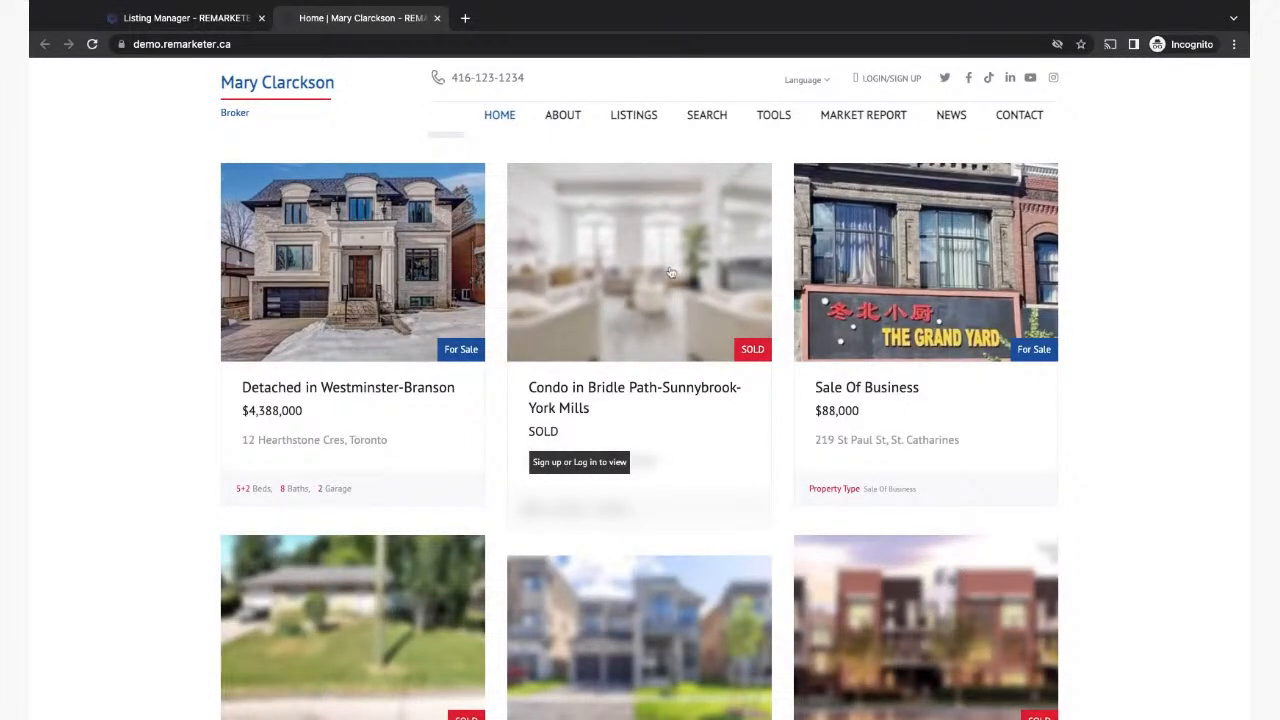
scroll(612, 337, "down", 5)
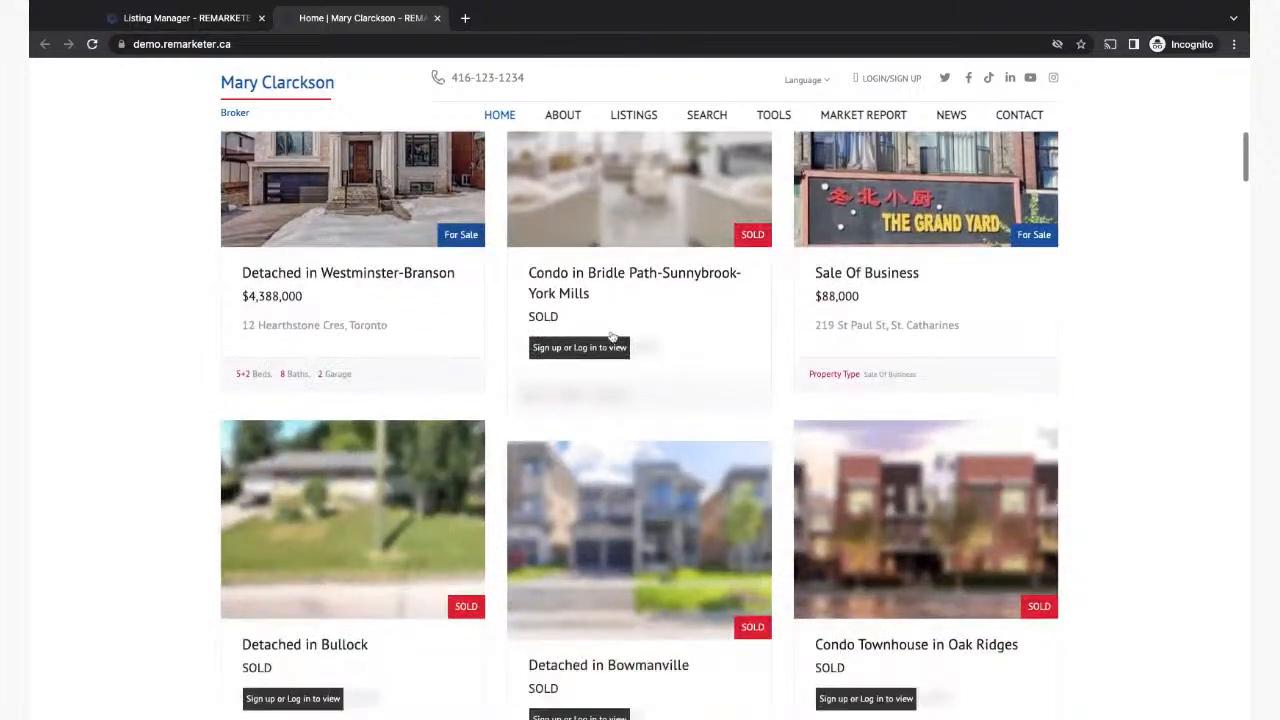
scroll(612, 337, "down", 10)
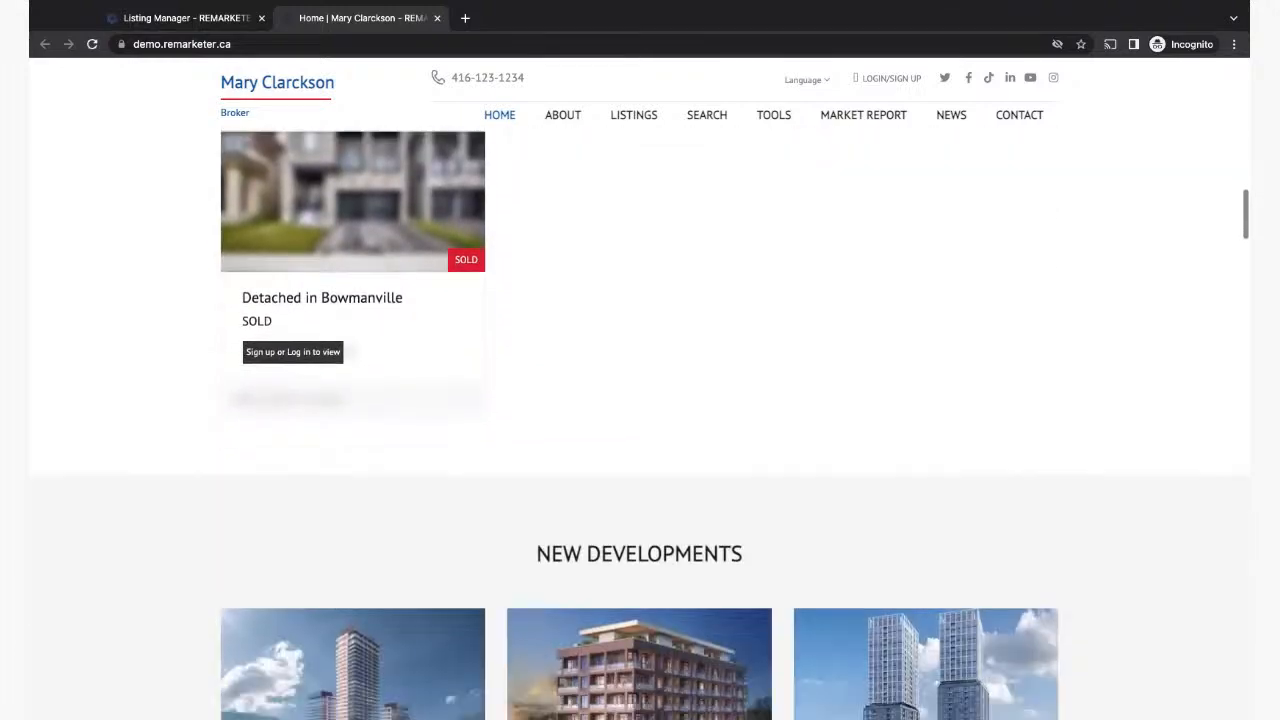
scroll(485, 632, "up", 1)
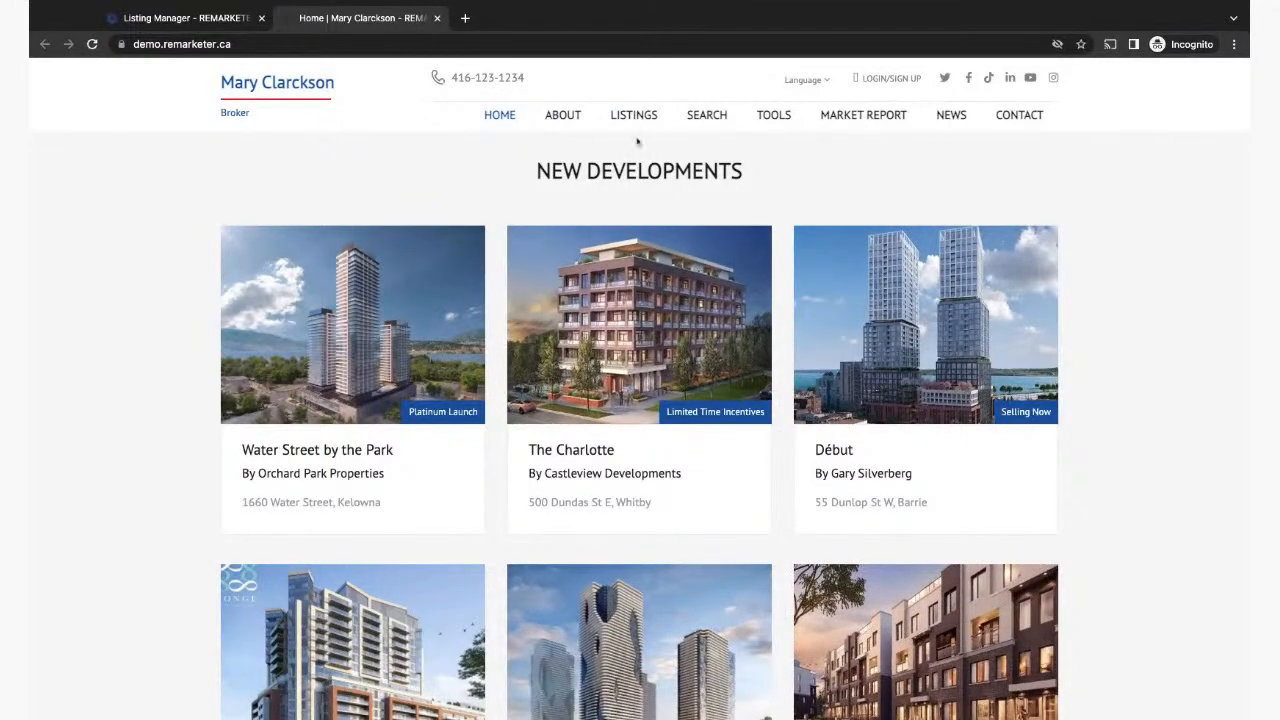
mouse_move(636, 116)
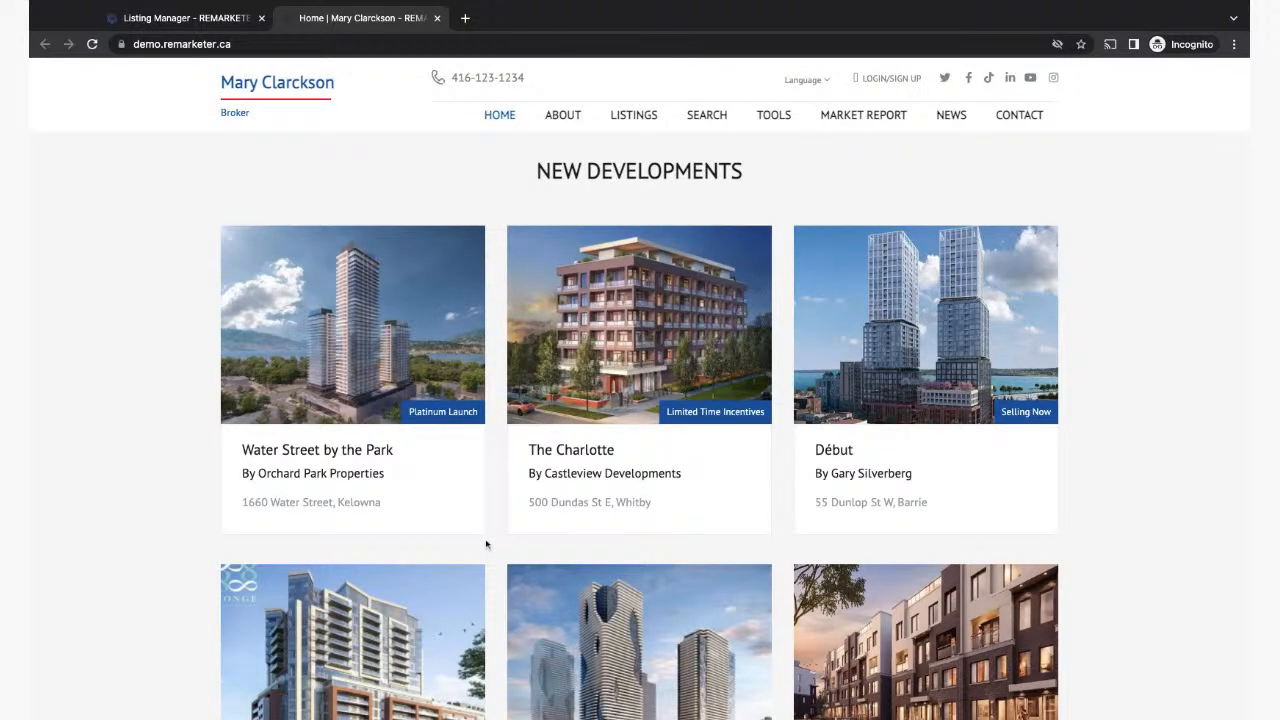
scroll(640, 440, "up", 4)
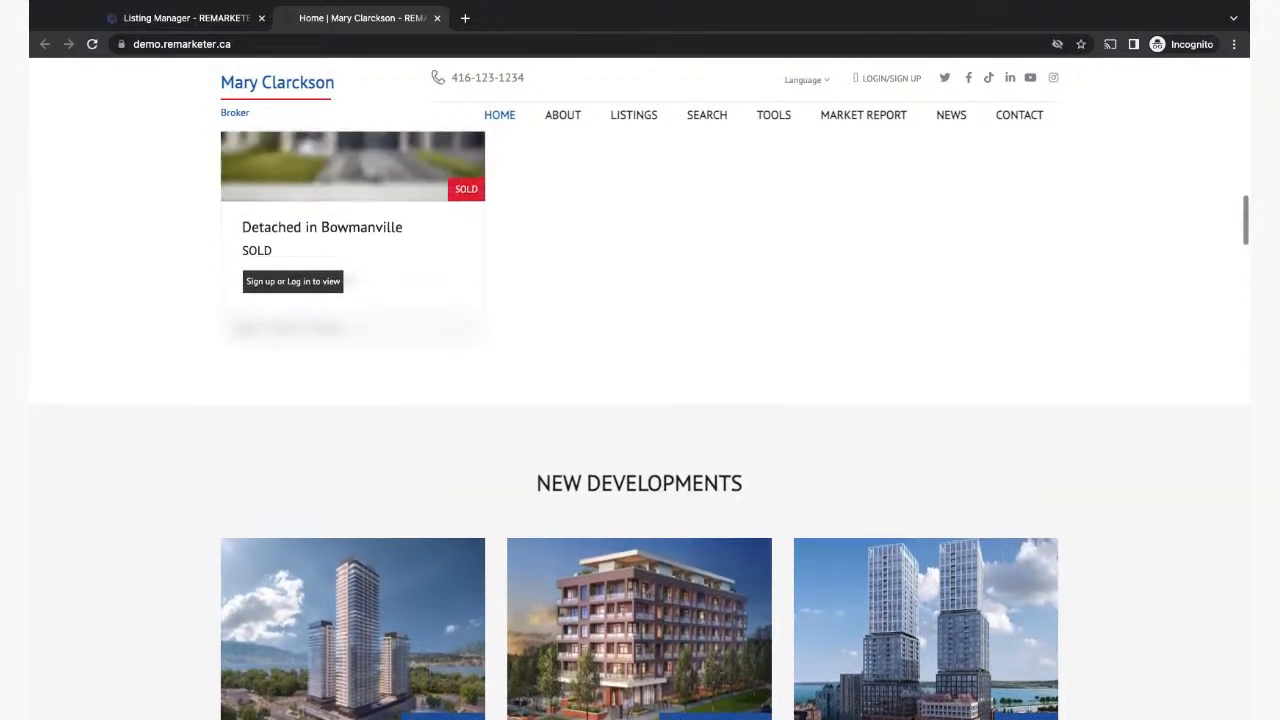
scroll(640, 440, "up", 6)
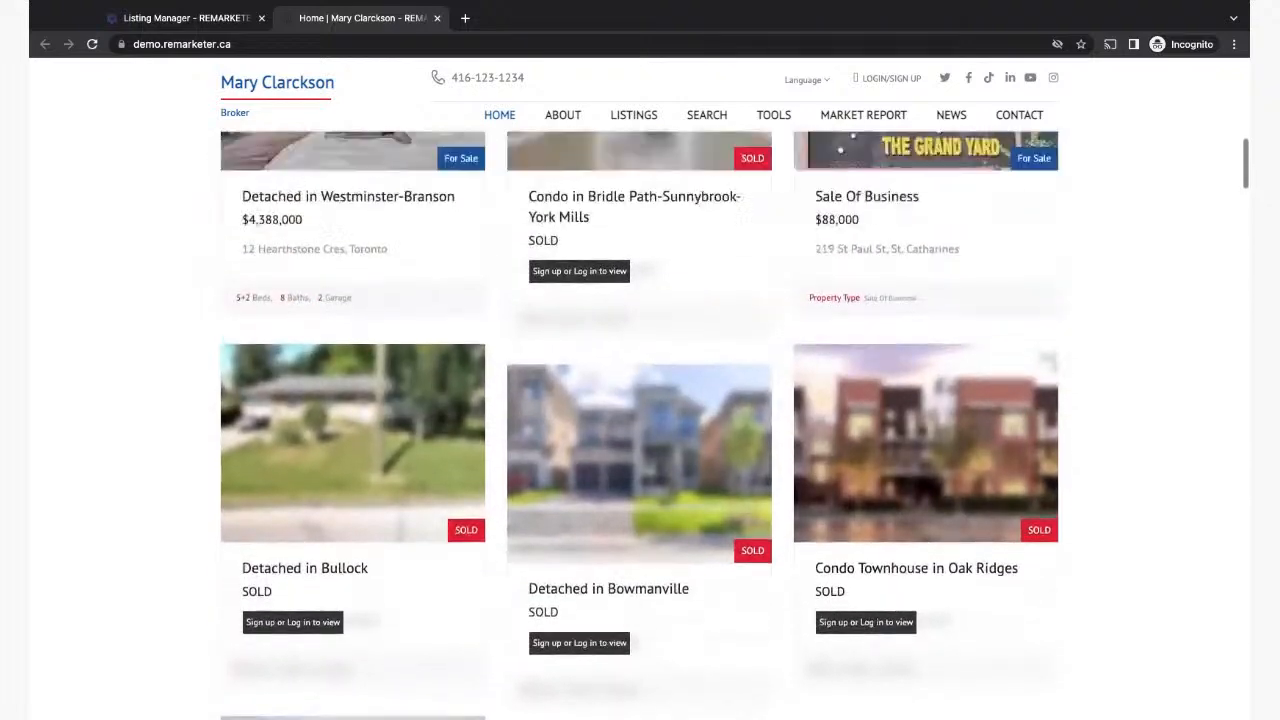
scroll(594, 300, "up", 3)
scroll(594, 266, "down", 1)
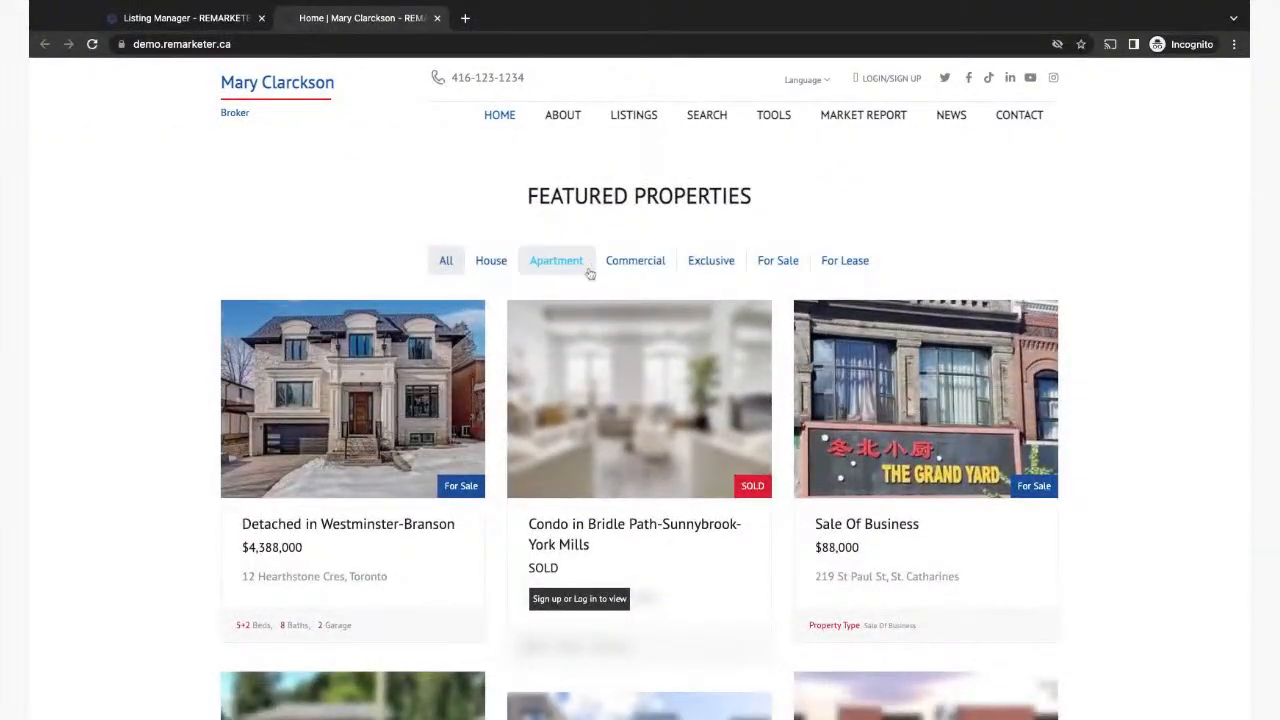
scroll(496, 487, "down", 10)
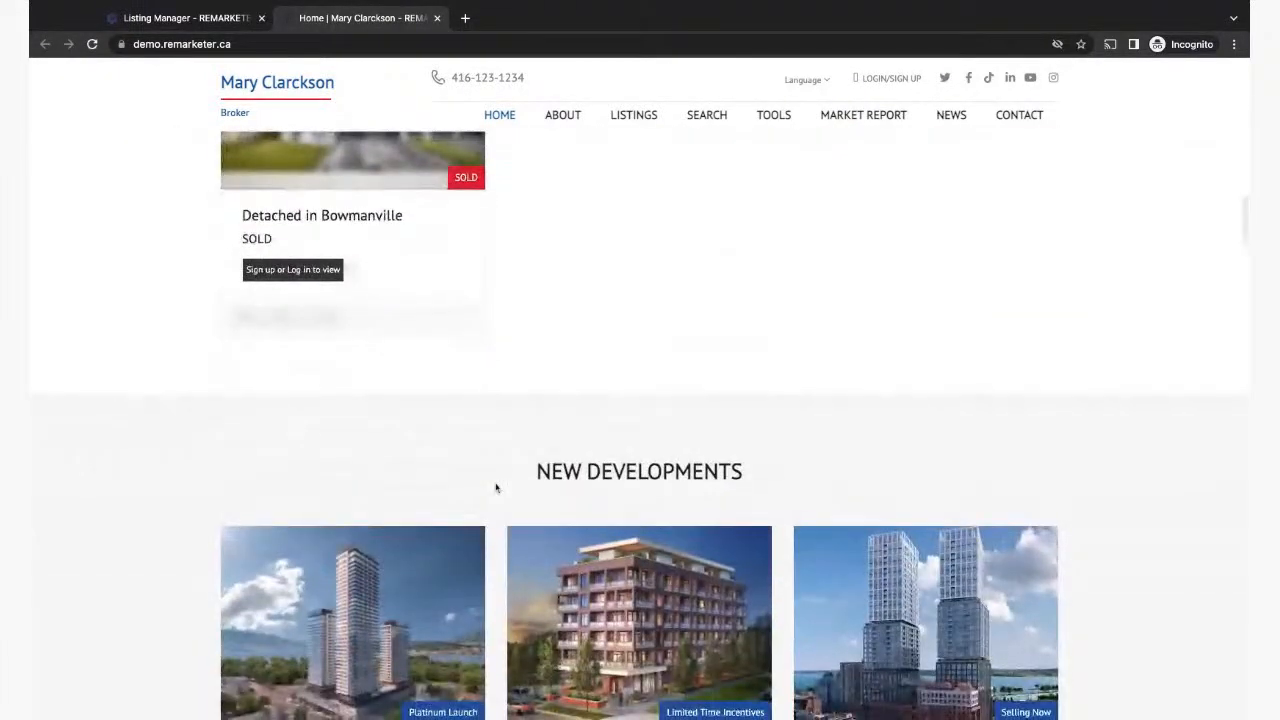
scroll(640, 424, "down", 14)
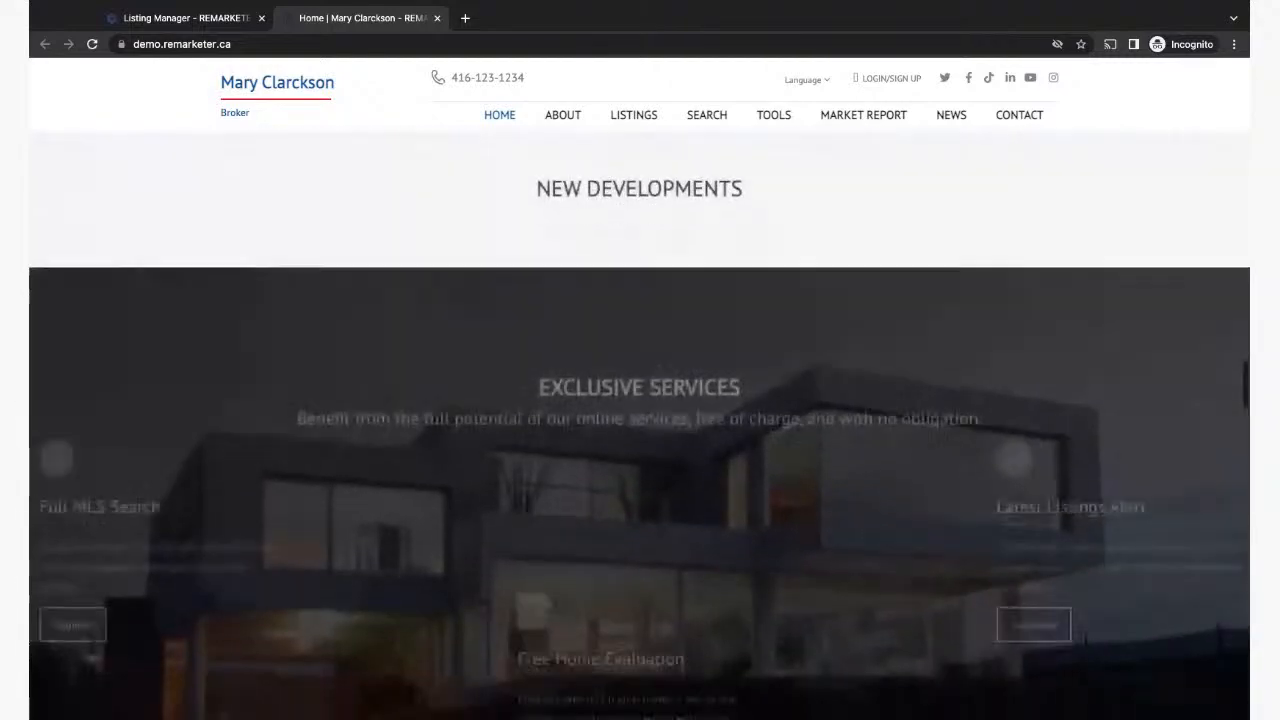
scroll(640, 420, "down", 8)
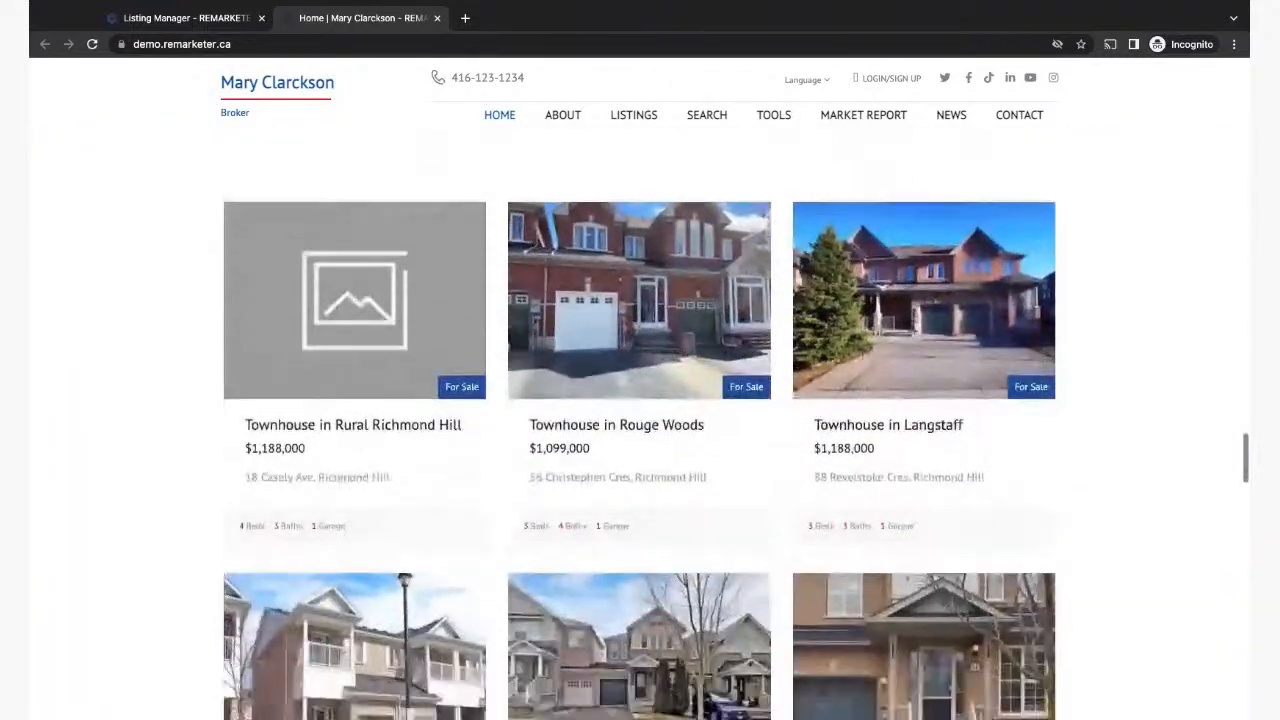
scroll(607, 221, "down", 8)
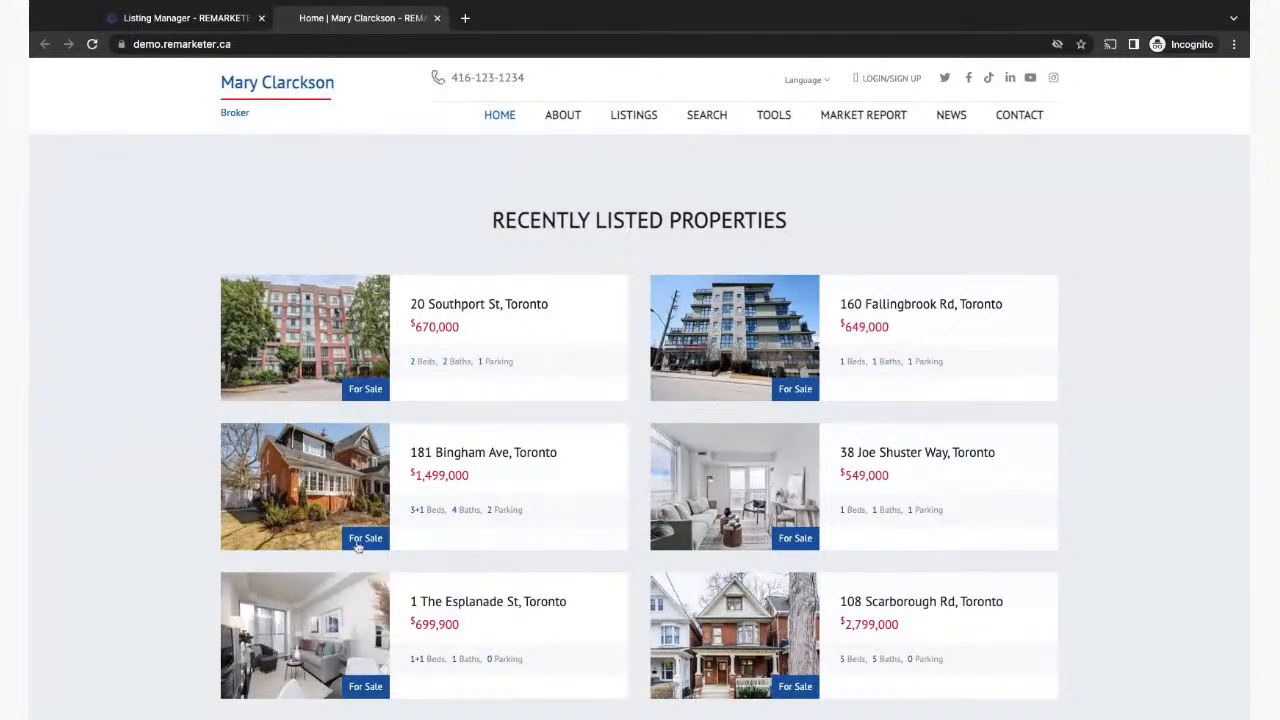
scroll(728, 578, "down", 5)
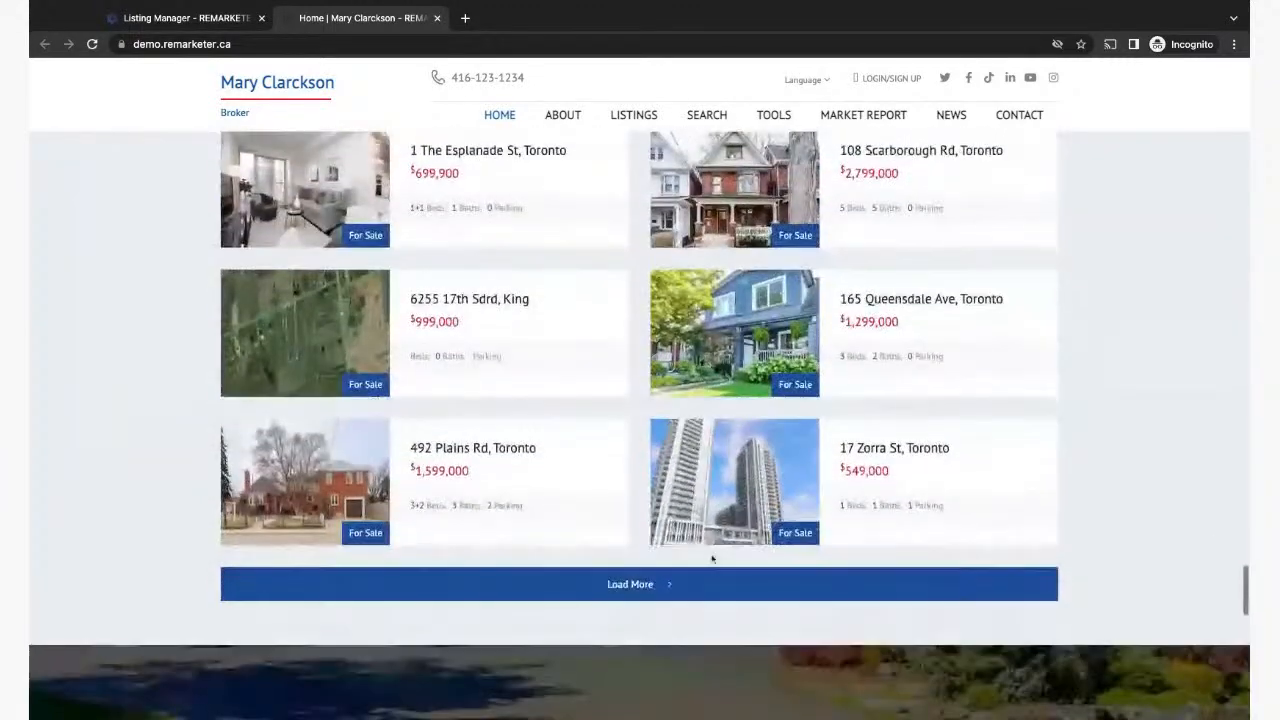
scroll(713, 560, "up", 2)
scroll(713, 560, "up", 15)
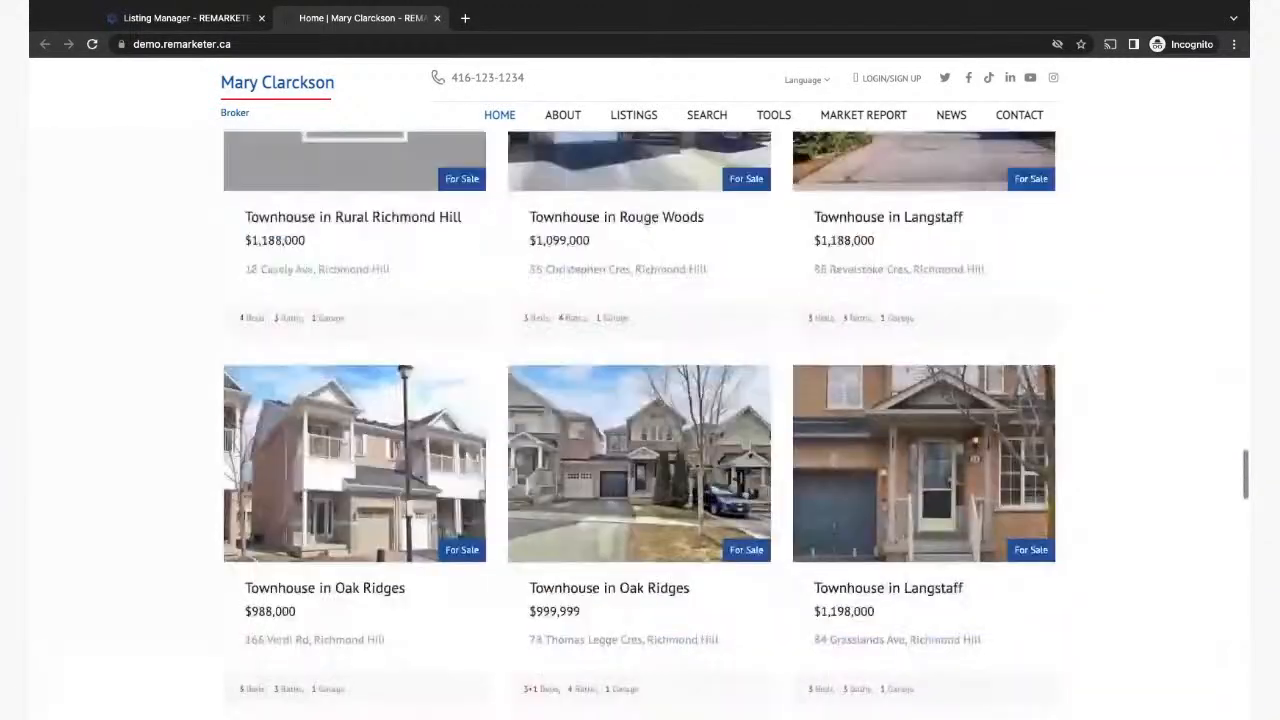
scroll(639, 425, "up", 10)
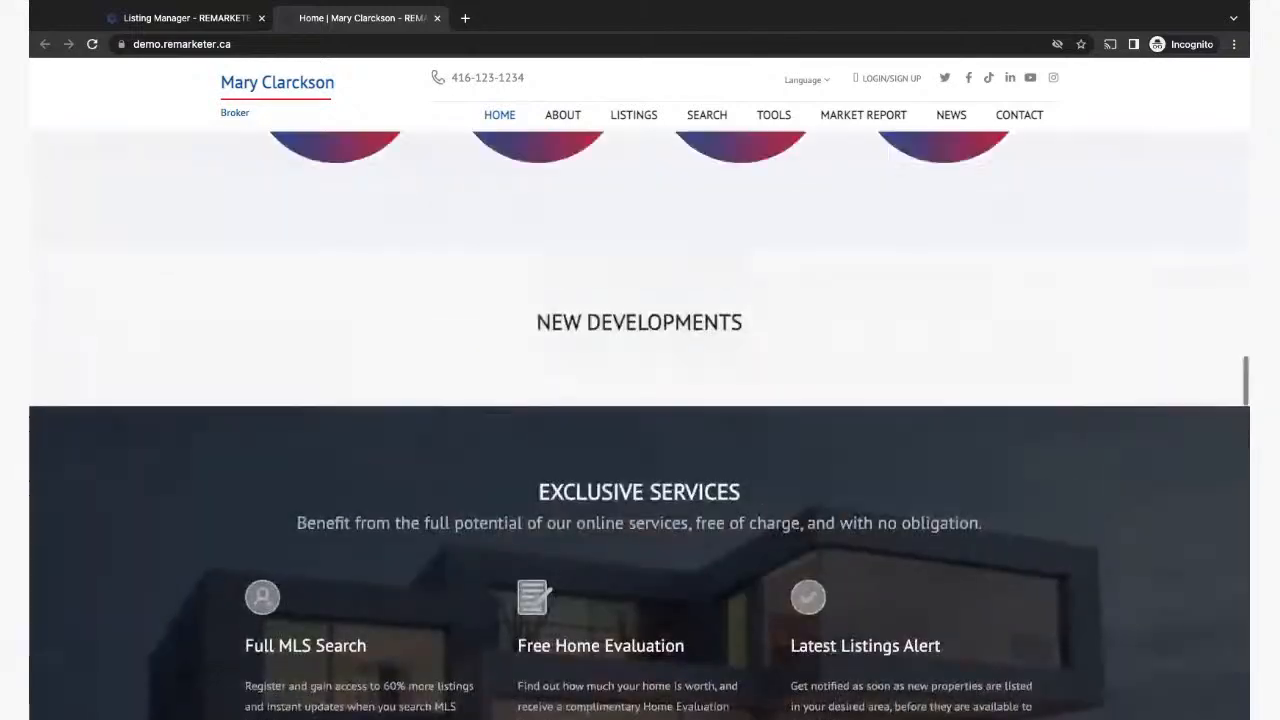
scroll(639, 425, "up", 10)
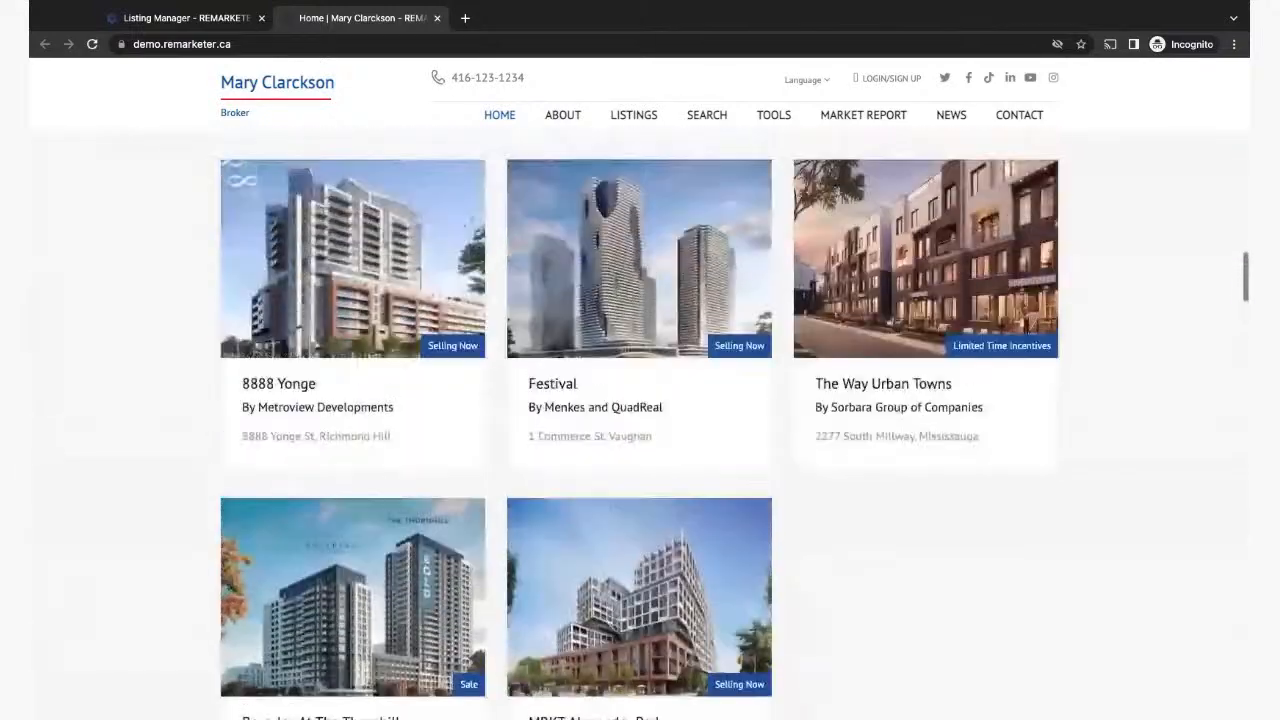
scroll(639, 425, "up", 3)
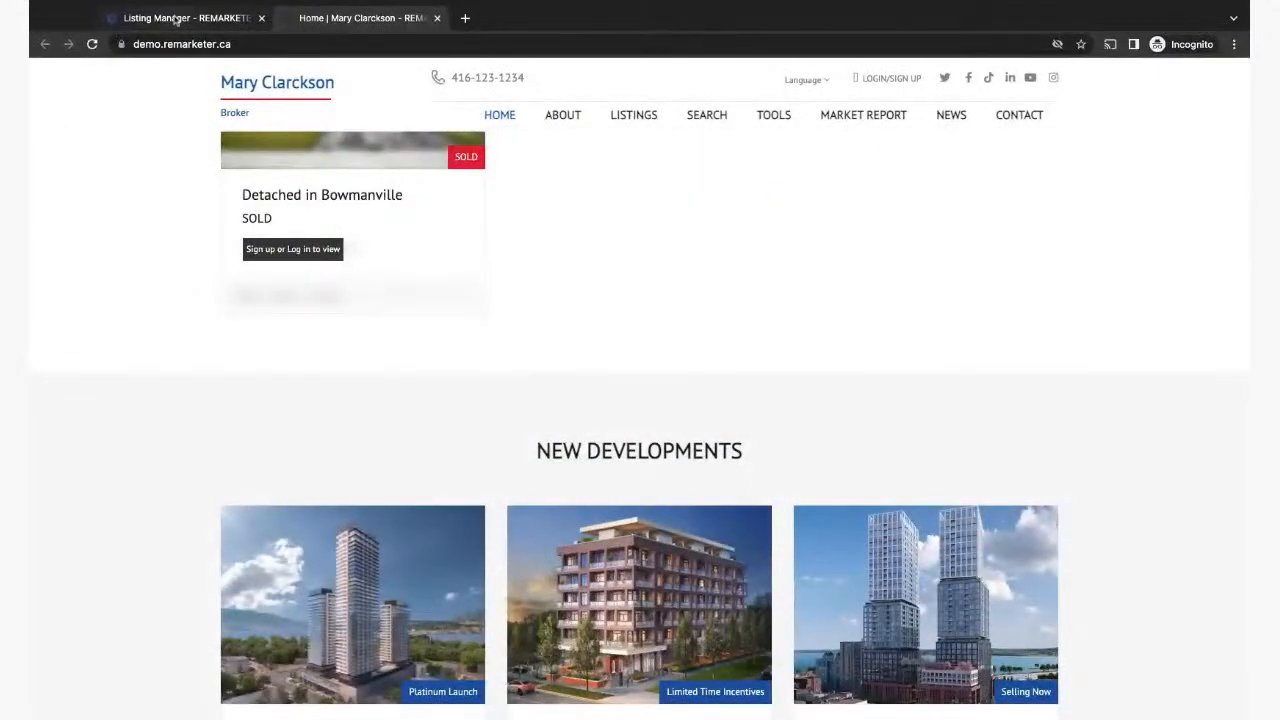
Step: Glance between the Listing Manager and website tabs, ending on the Listing Manager listings table
left_click(175, 18)
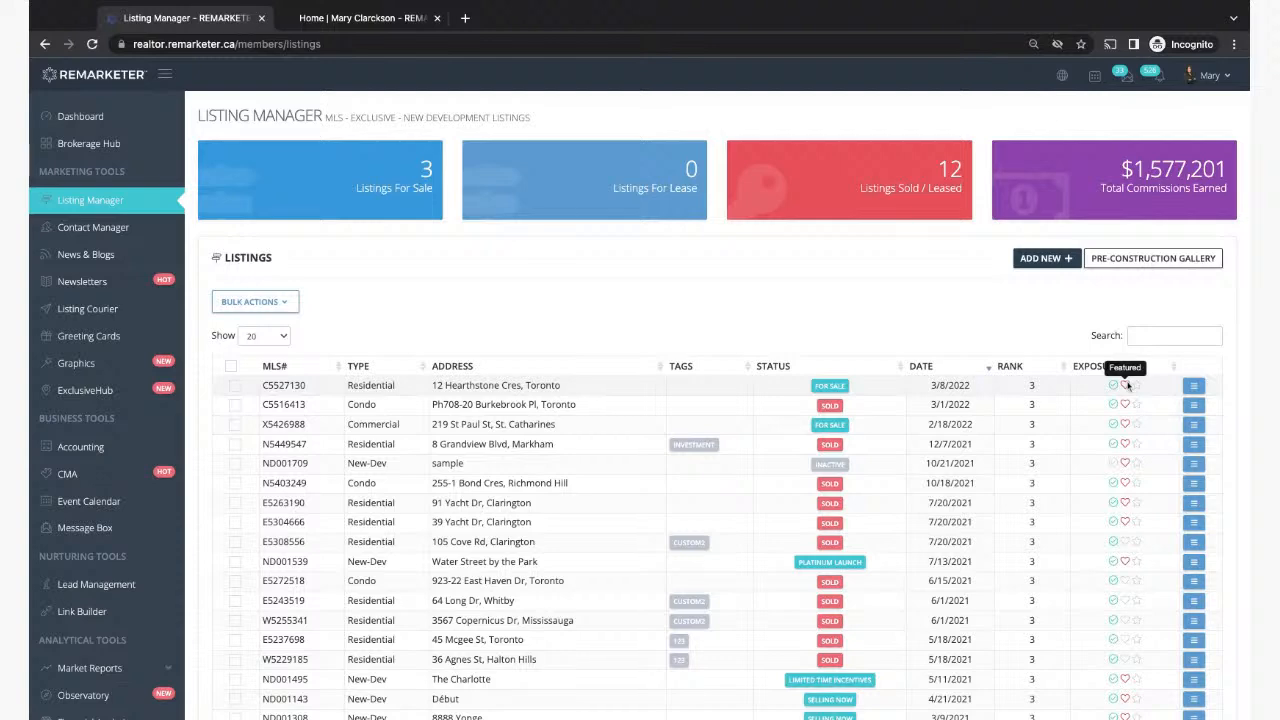
left_click(336, 18)
scroll(636, 279, "up", 10)
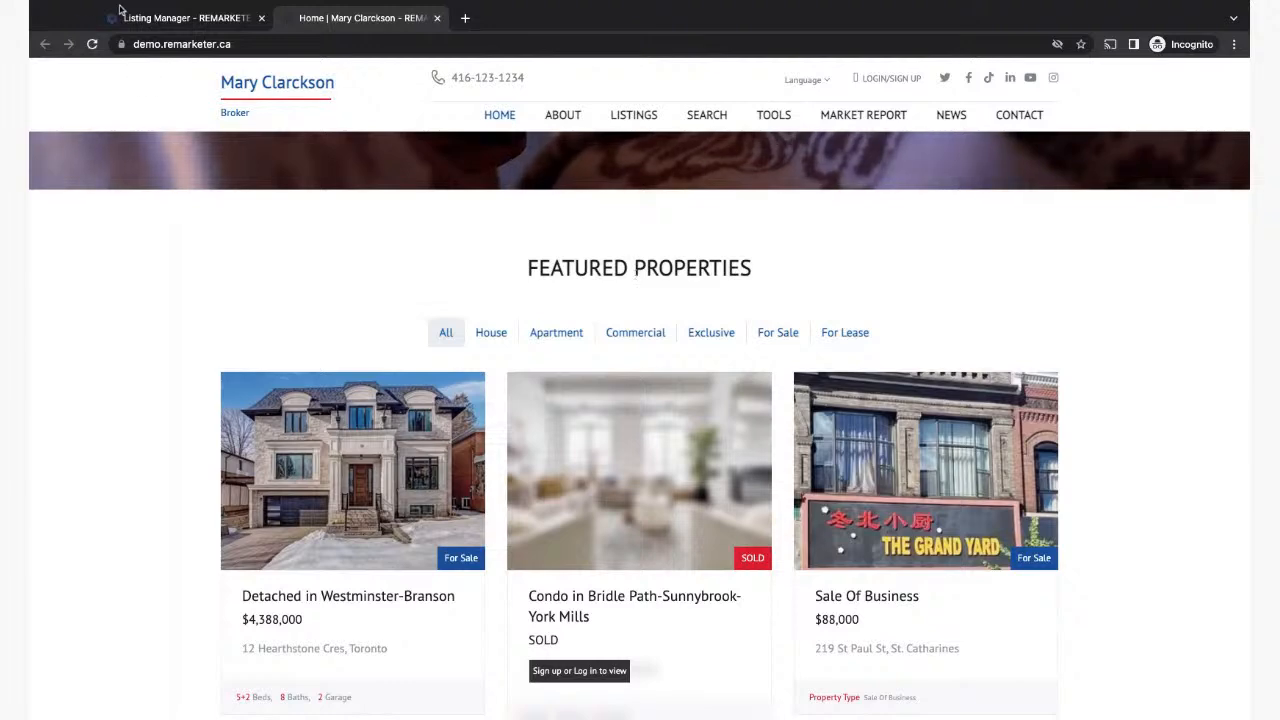
left_click(180, 18)
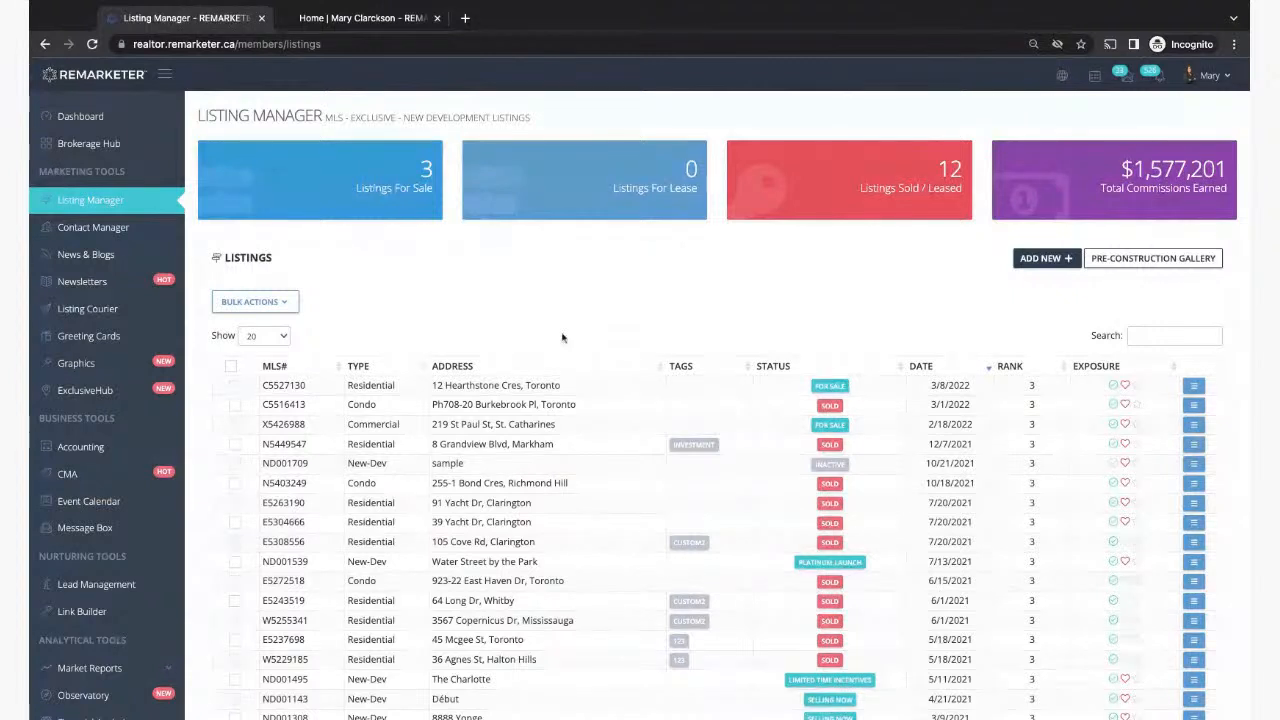
left_click(1042, 266)
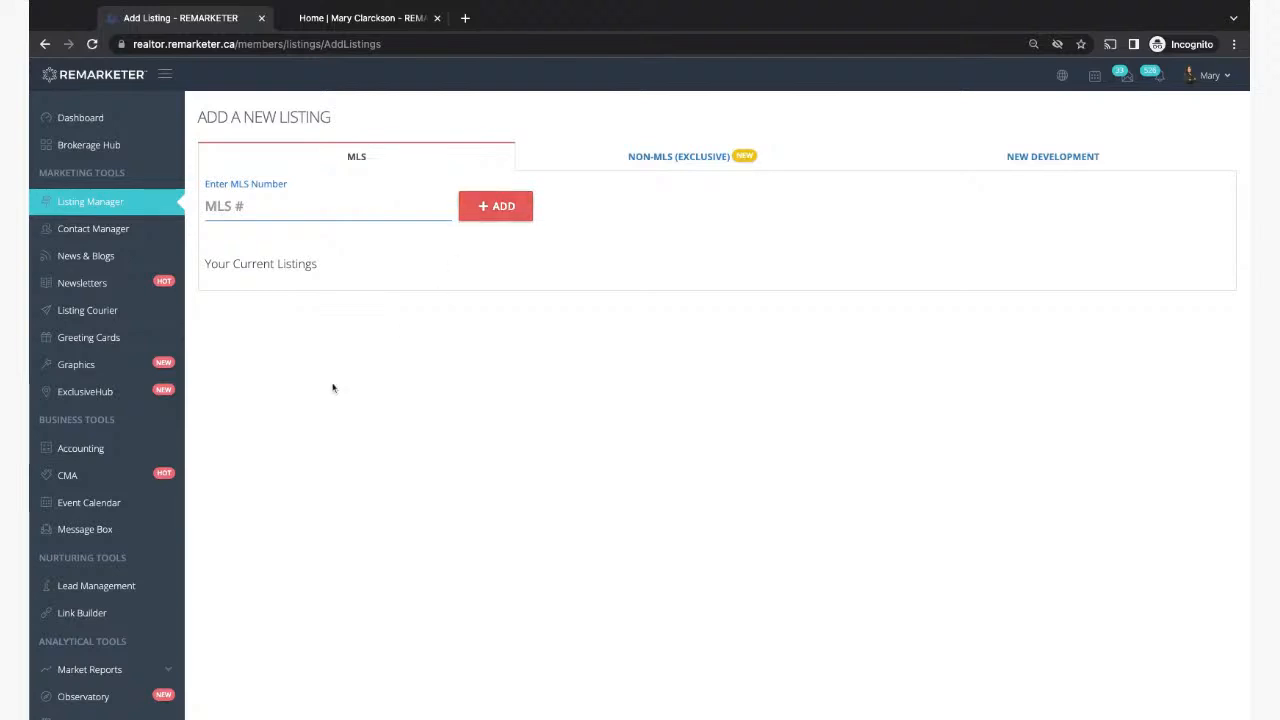
left_click(348, 19)
scroll(378, 540, "down", 10)
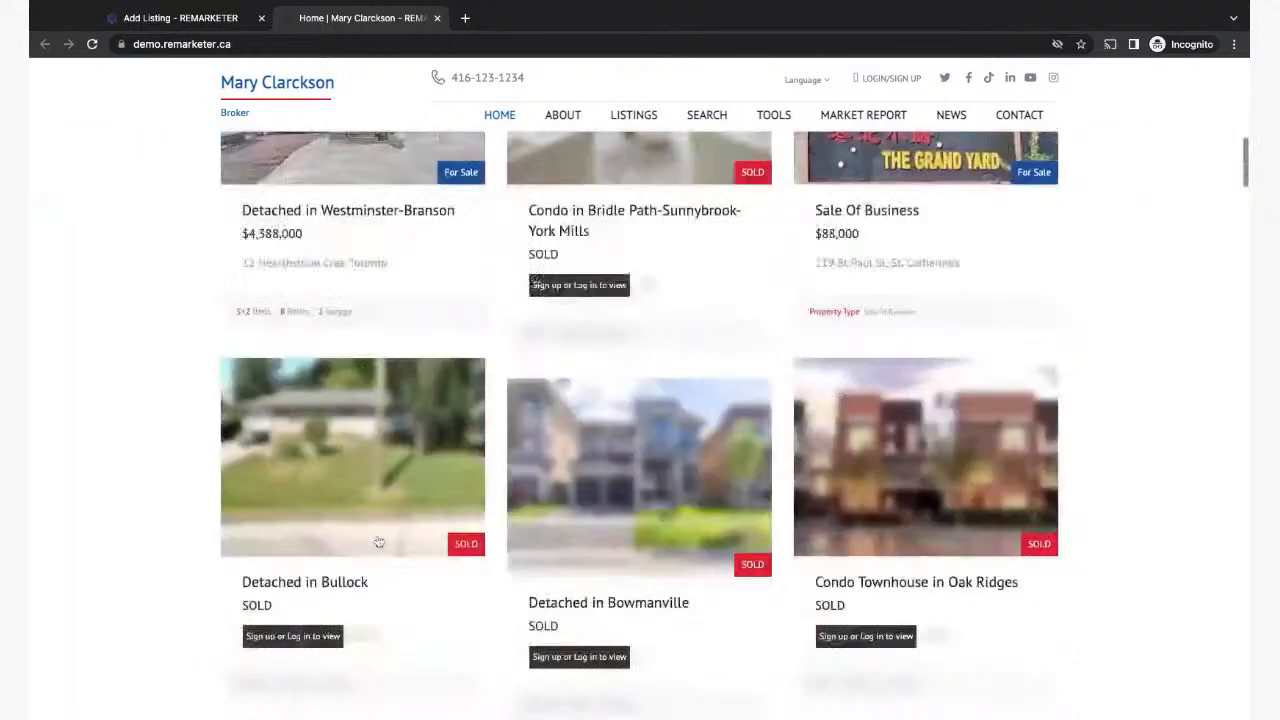
scroll(378, 541, "down", 20)
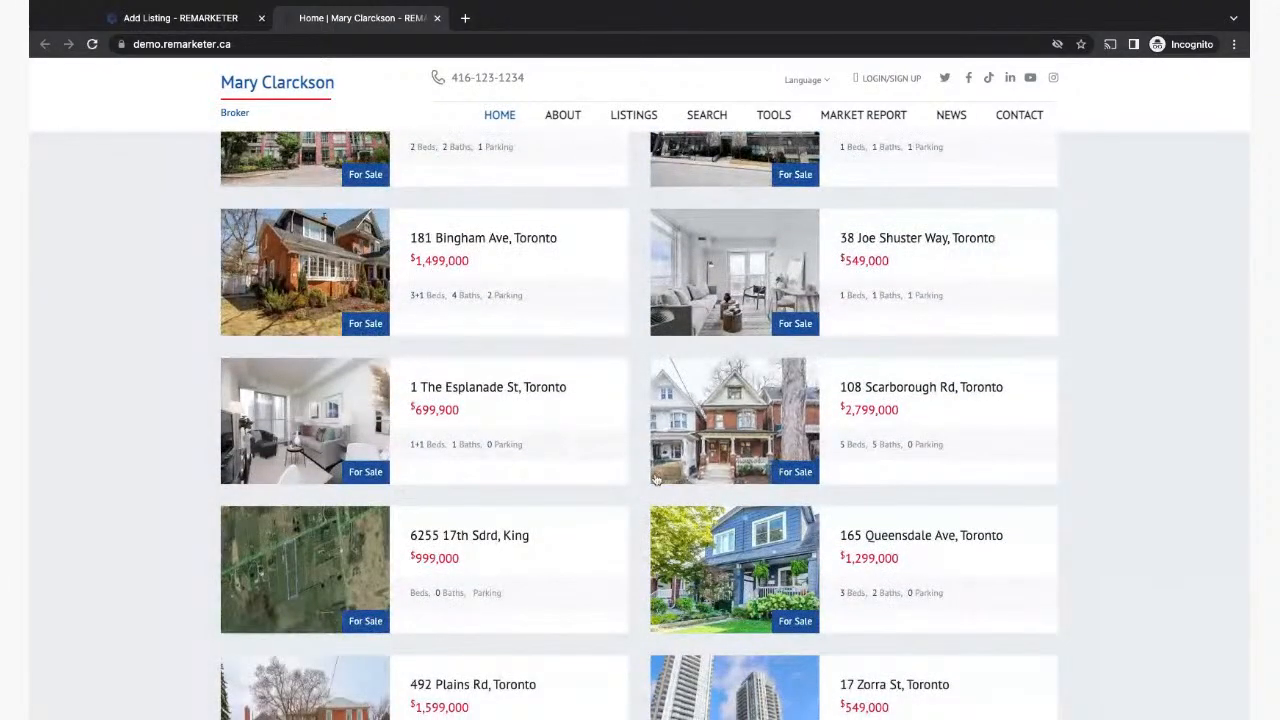
scroll(571, 526, "down", 1)
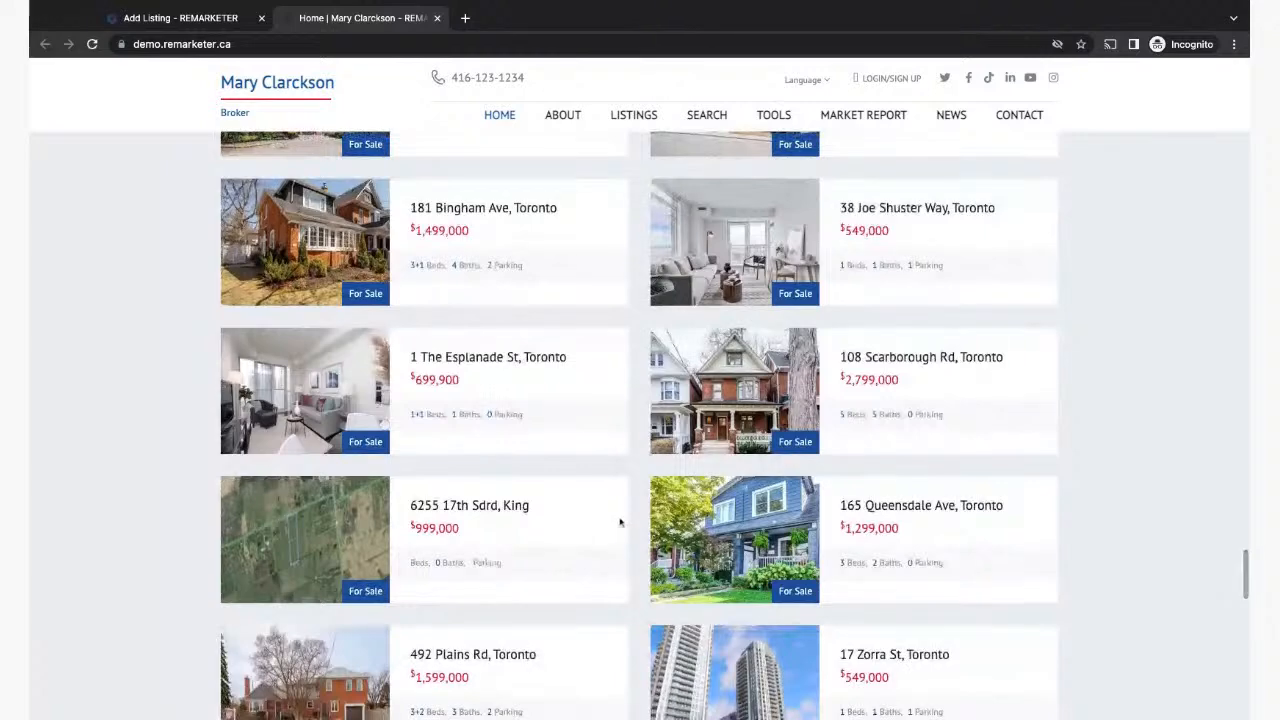
left_click(372, 283)
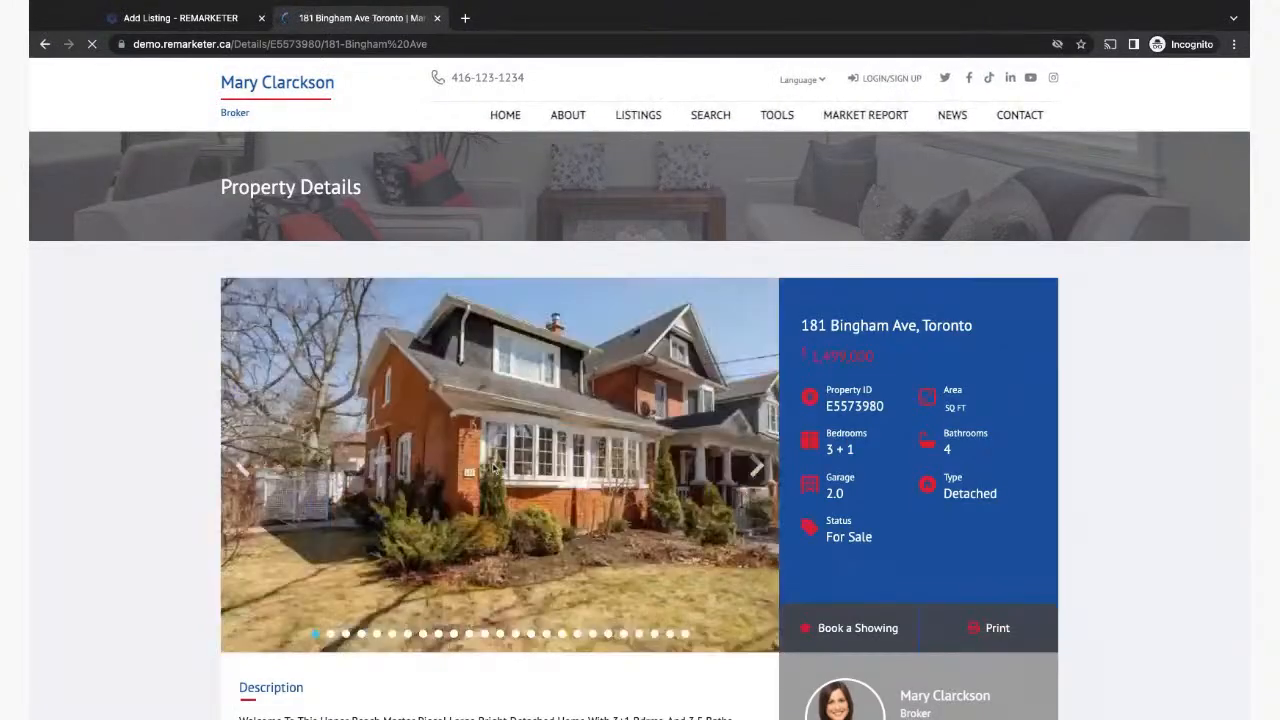
double_click(827, 405)
key("ctrl+c")
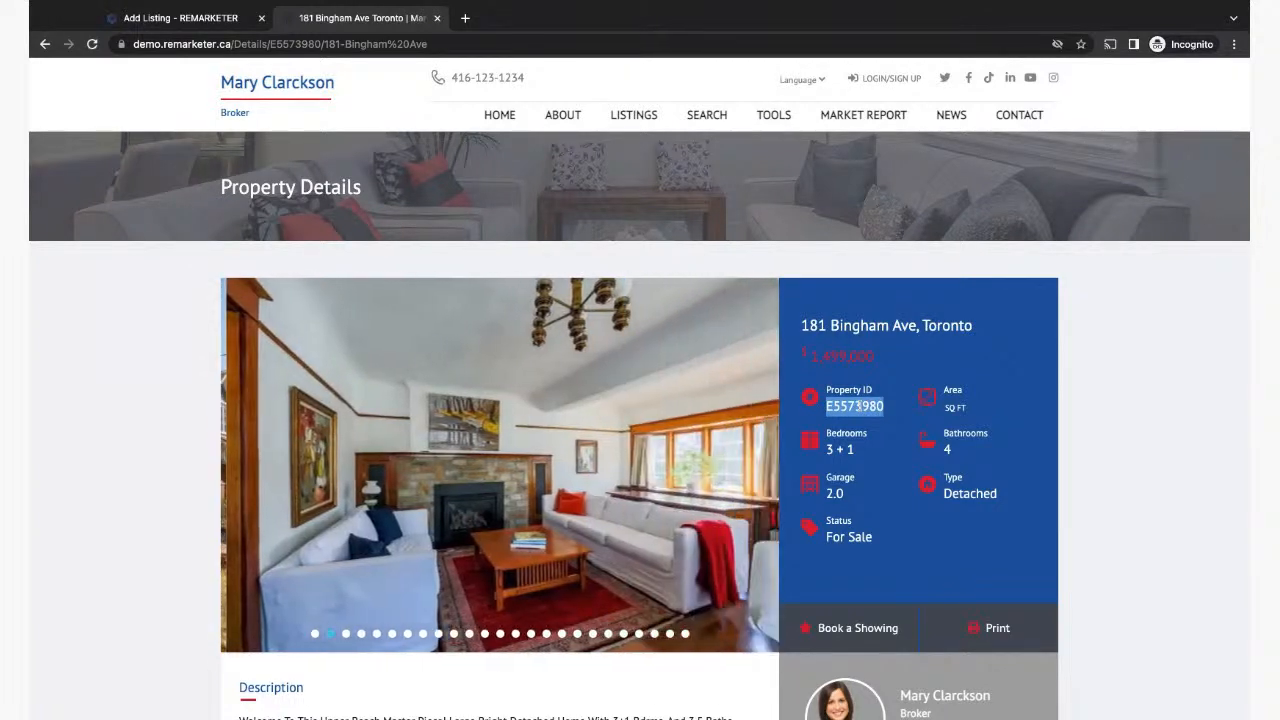
Step: Return to the Add a New Listing page with the MLS # field ready for input
left_click(45, 44)
scroll(421, 443, "up", 3)
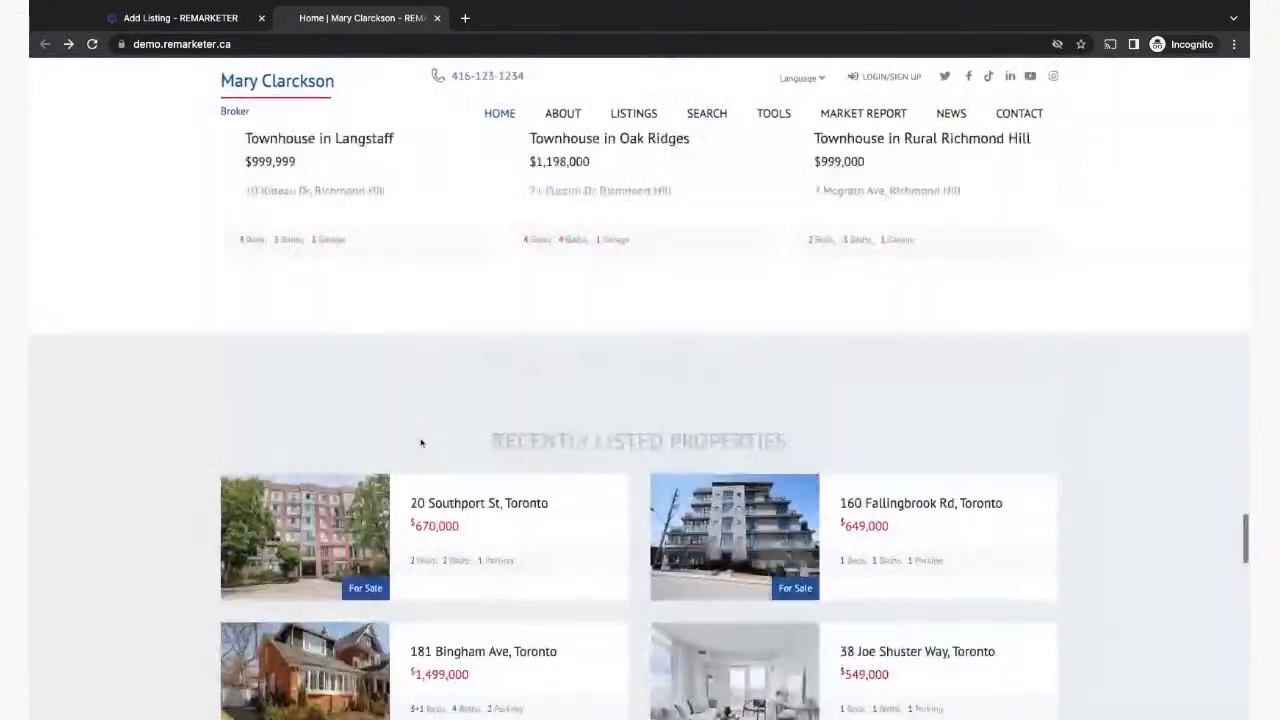
scroll(421, 443, "up", 15)
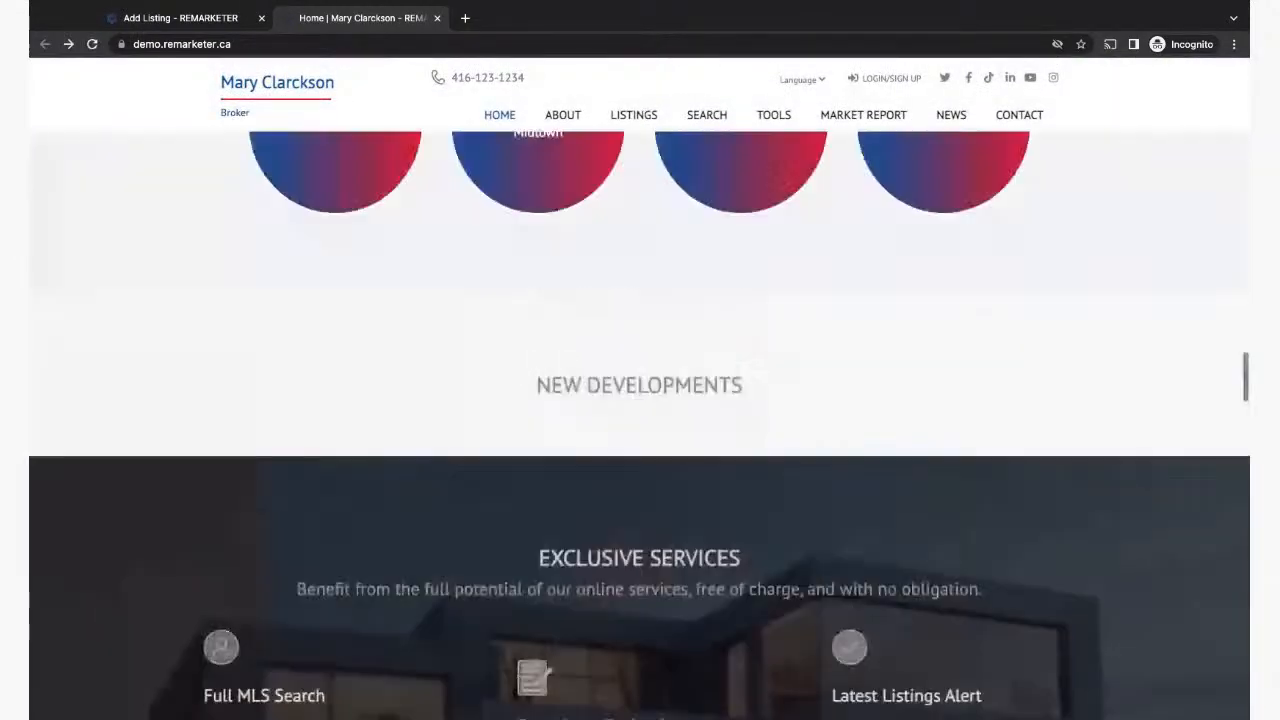
scroll(640, 420, "up", 15)
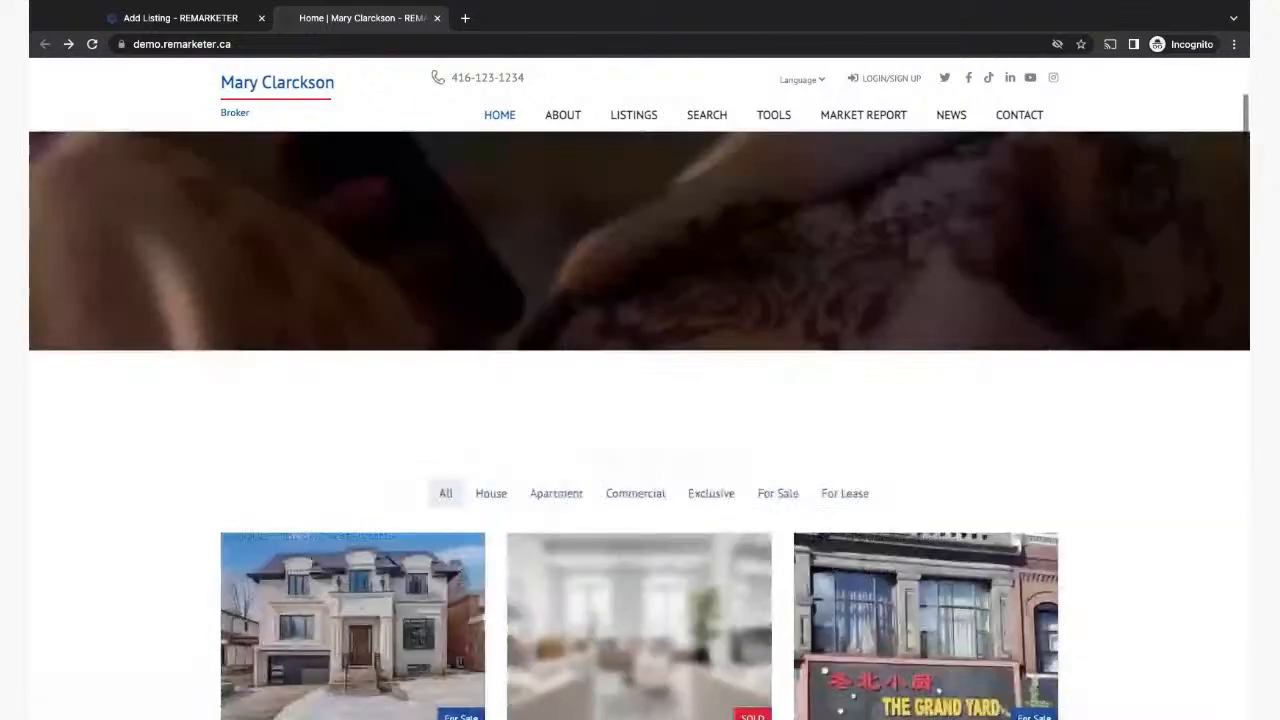
scroll(640, 420, "up", 4)
scroll(640, 420, "down", 8)
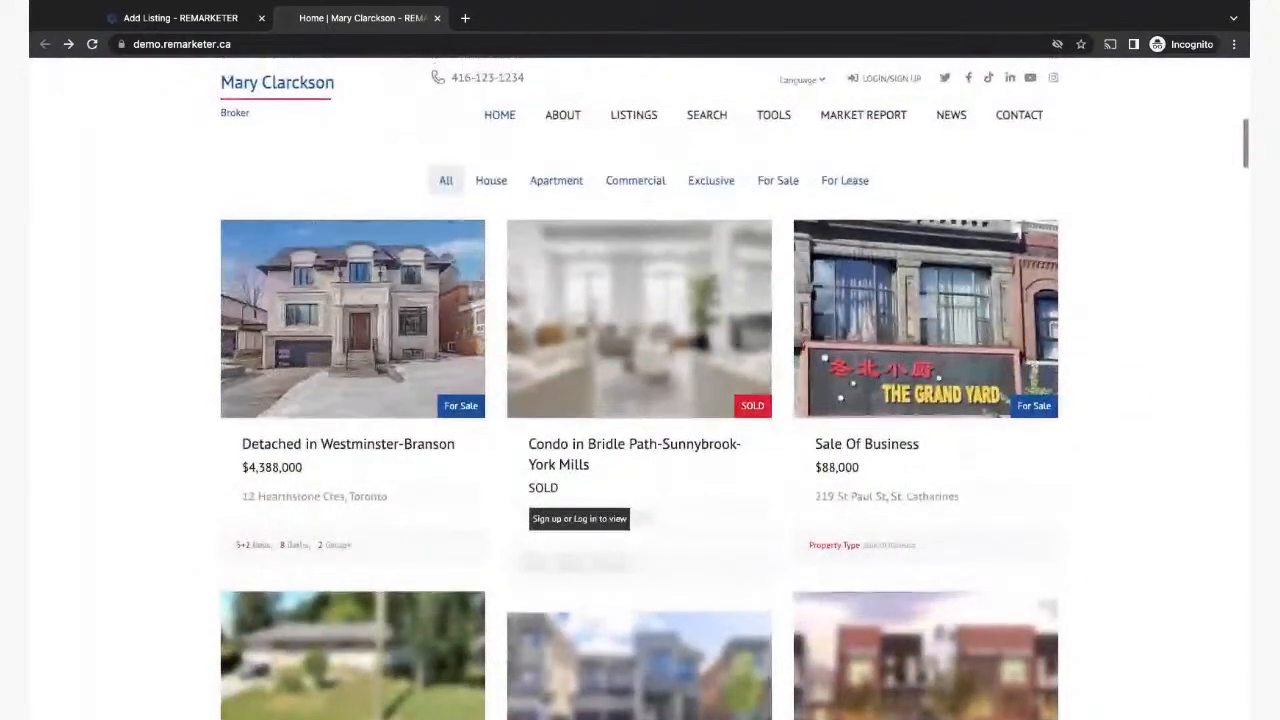
left_click(180, 17)
left_click(213, 206)
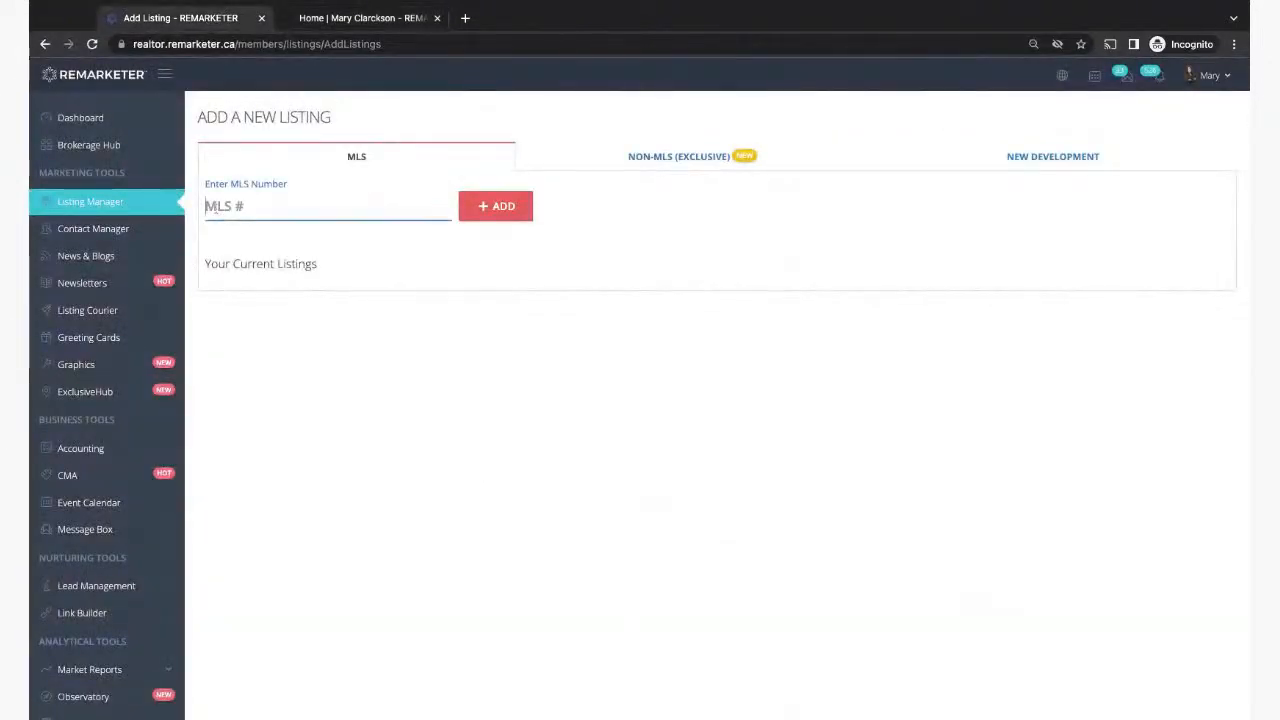
key("ctrl+v")
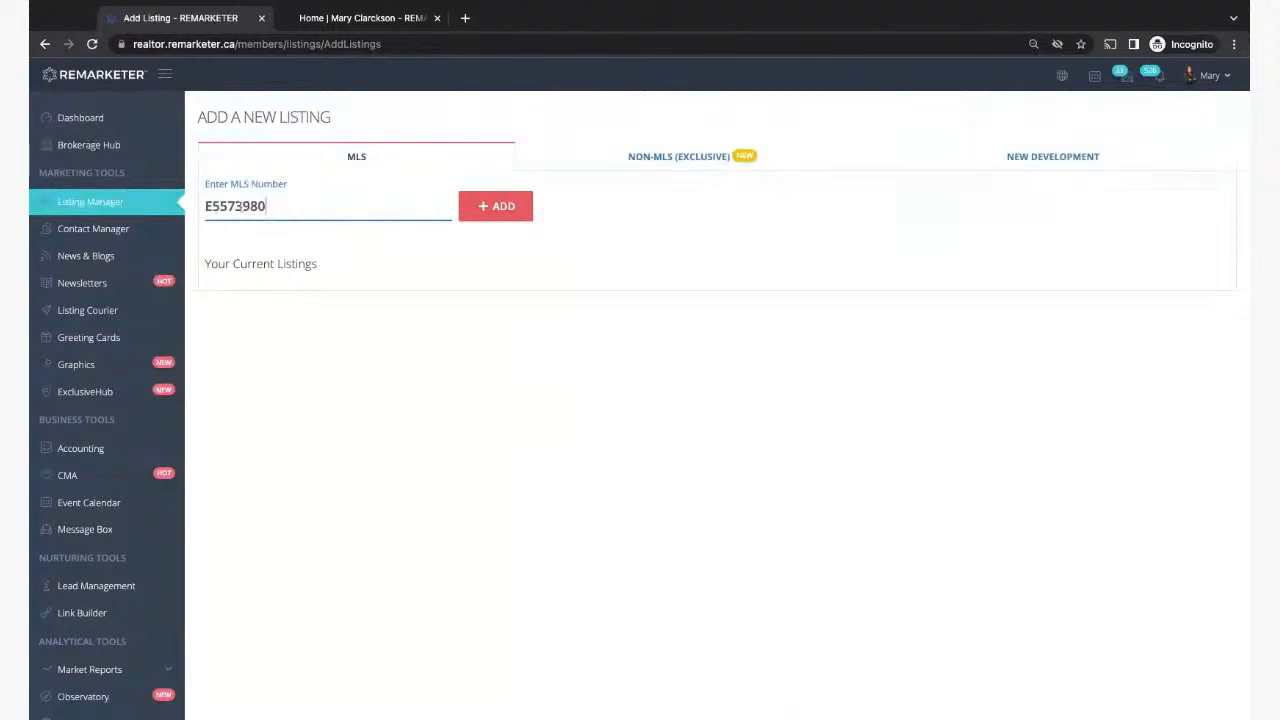
left_click(497, 207)
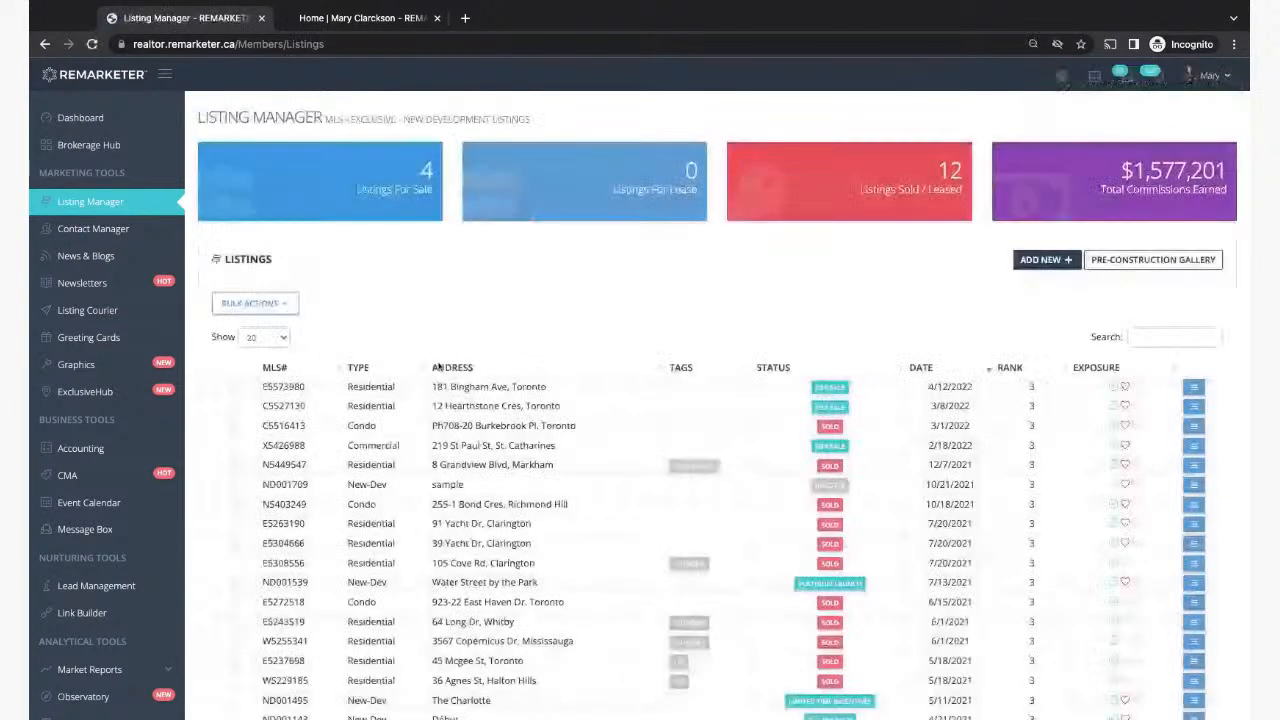
double_click(265, 387)
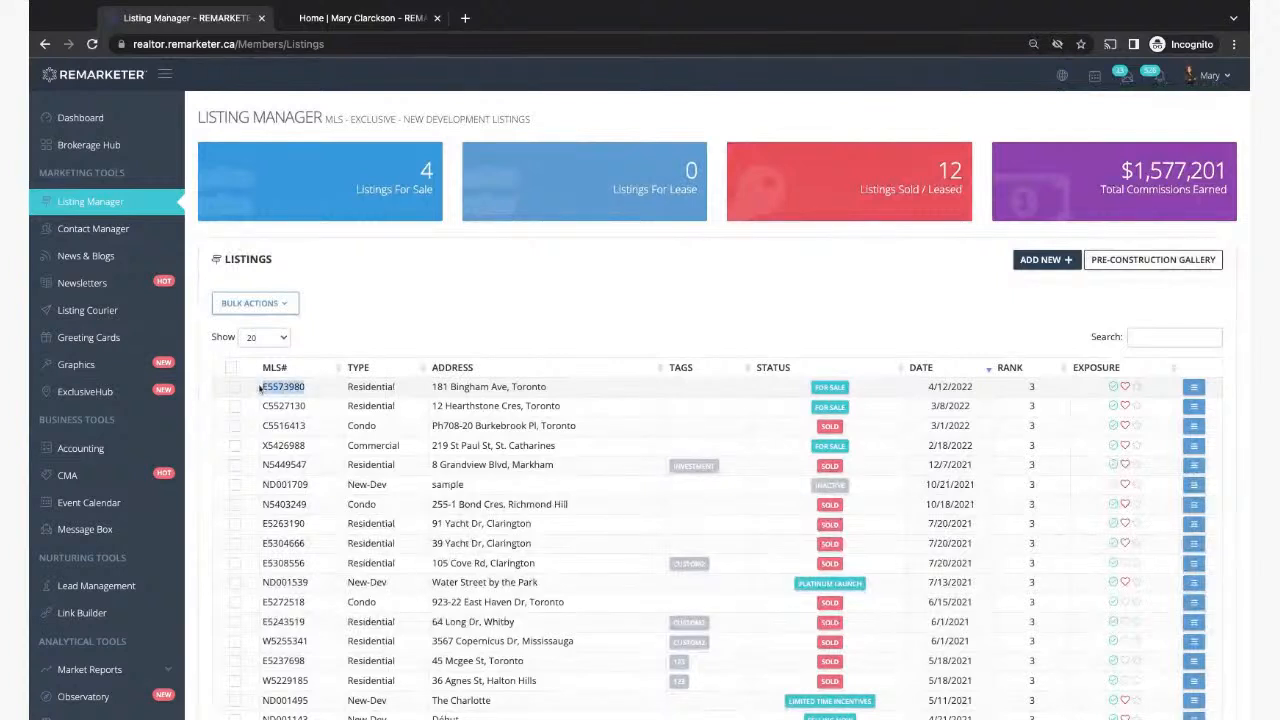
left_click_drag(432, 389, 548, 389)
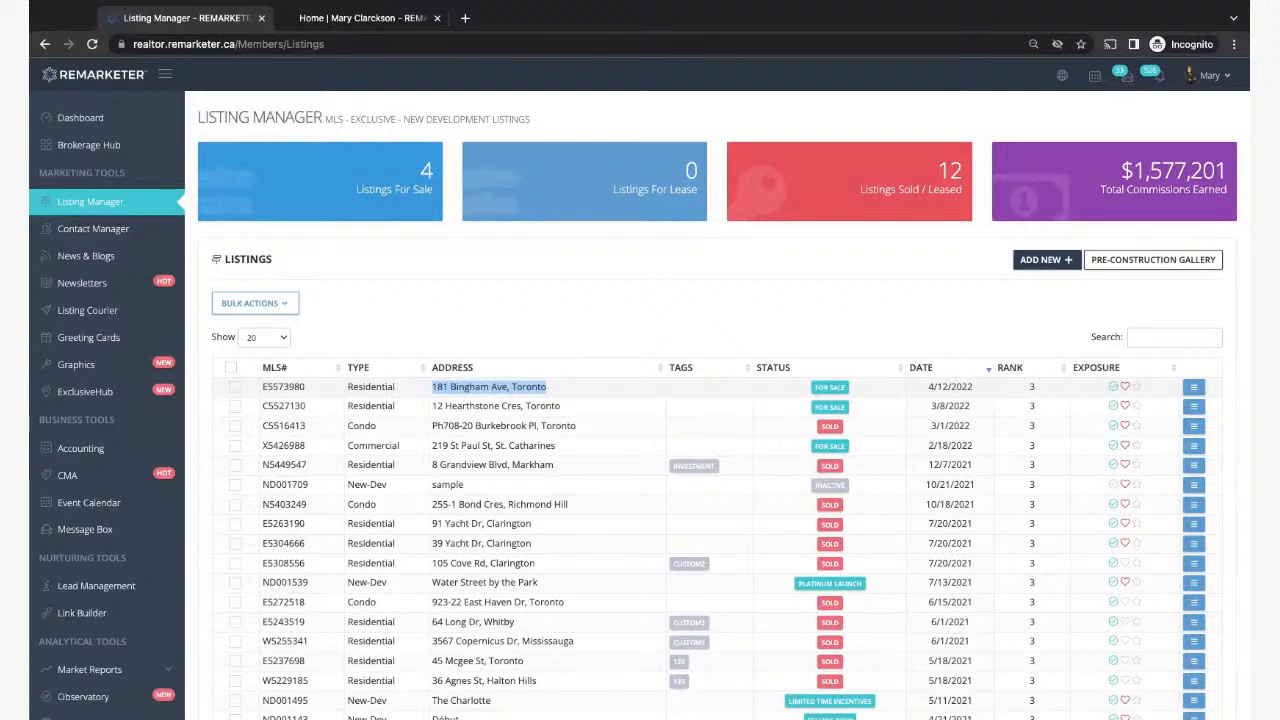
left_click(502, 397)
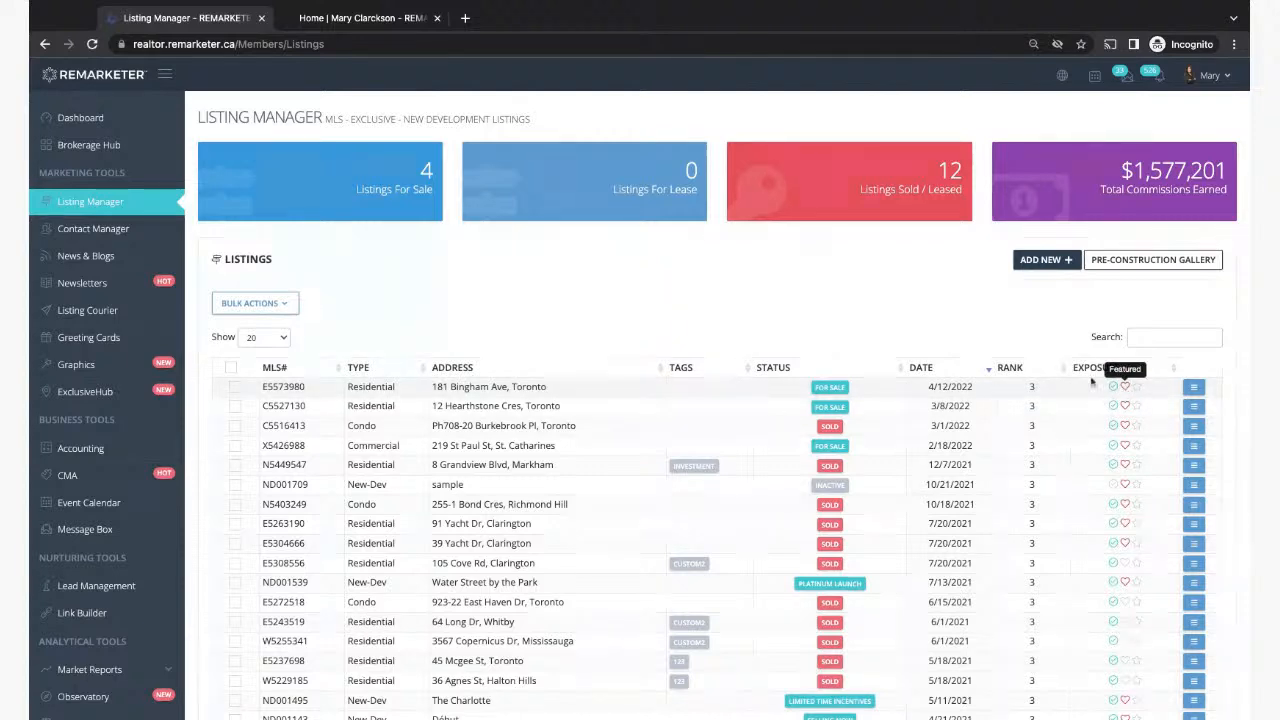
left_click(362, 22)
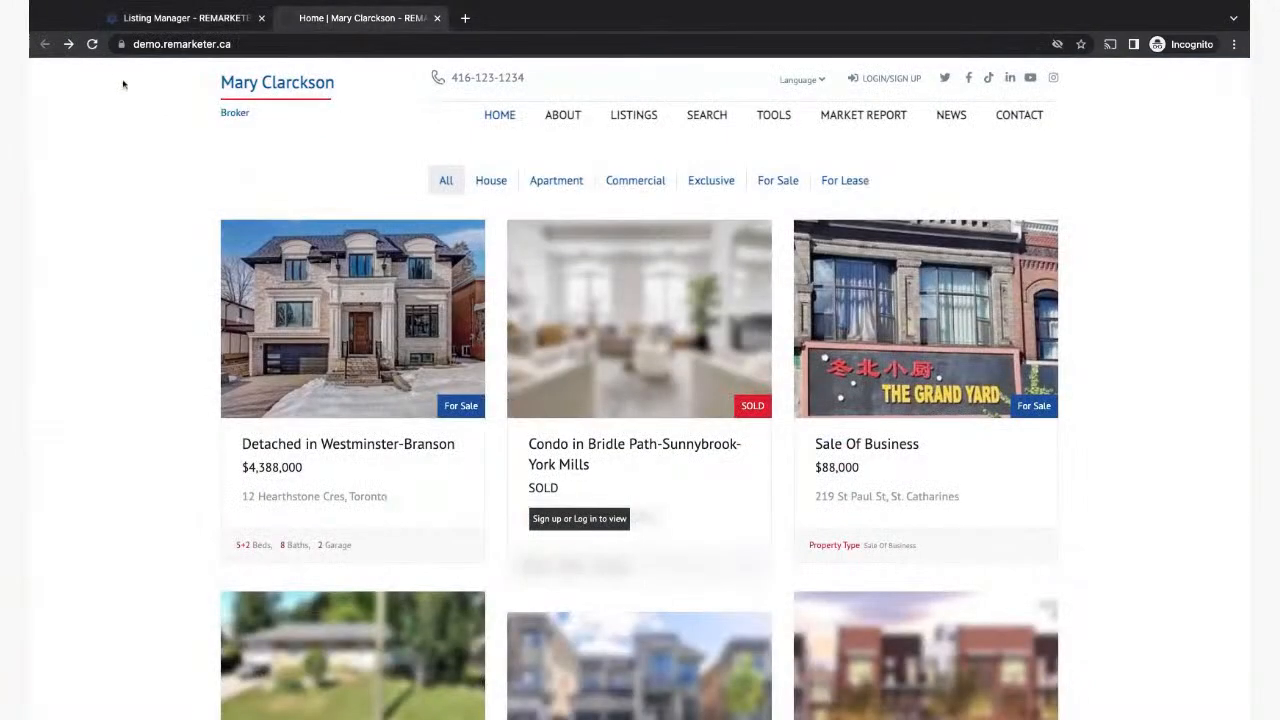
left_click(92, 44)
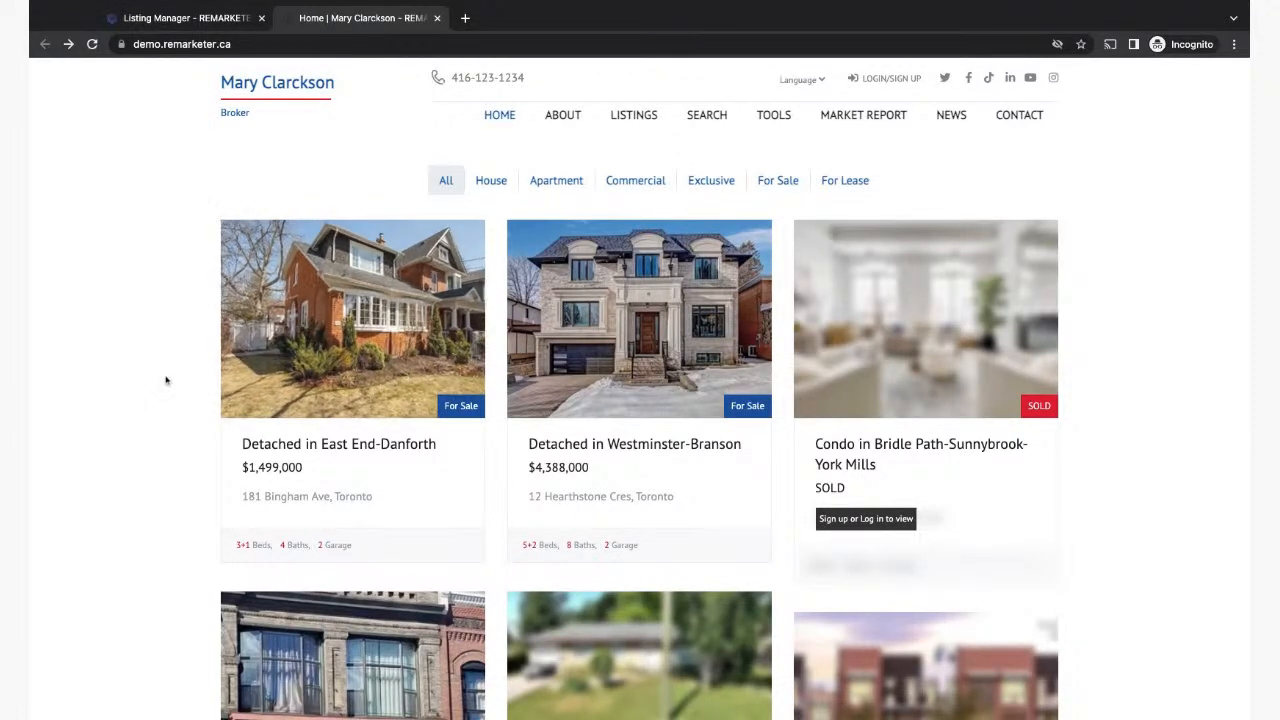
scroll(165, 380, "down", 1)
scroll(165, 380, "down", 1)
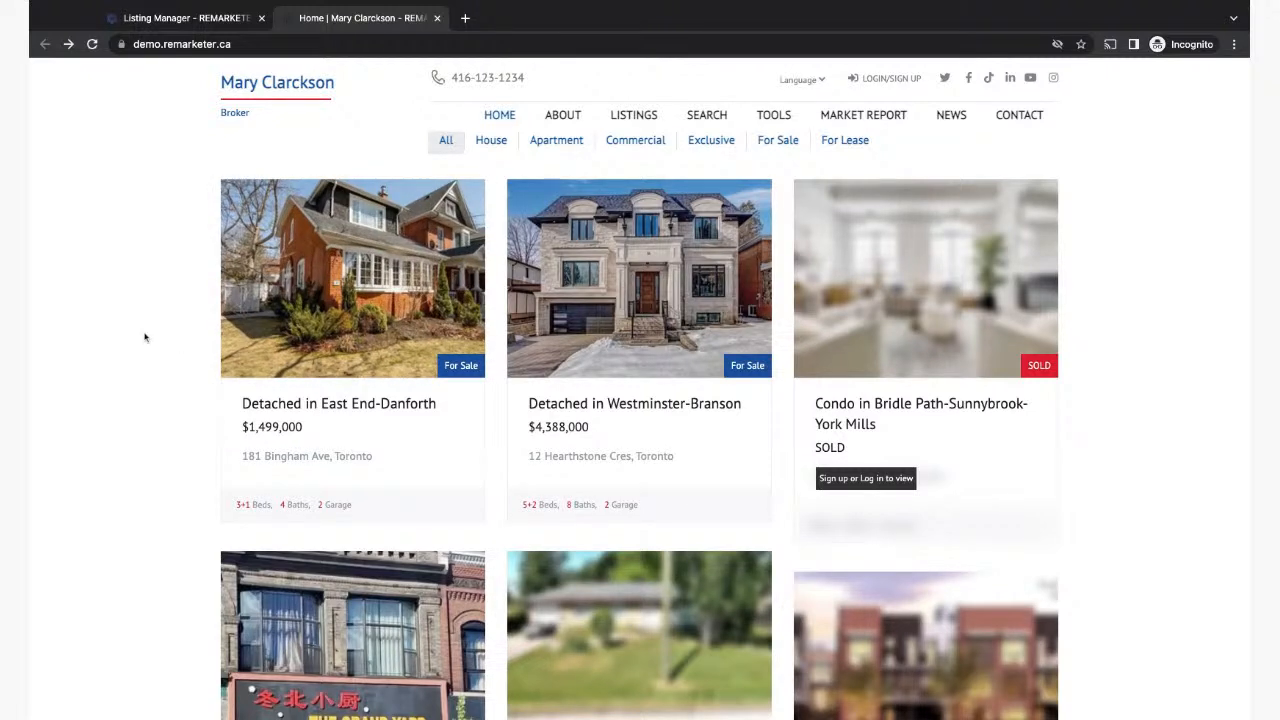
Step: Leave the agent website and return to the Listing Manager listings tab
scroll(145, 338, "up", 1)
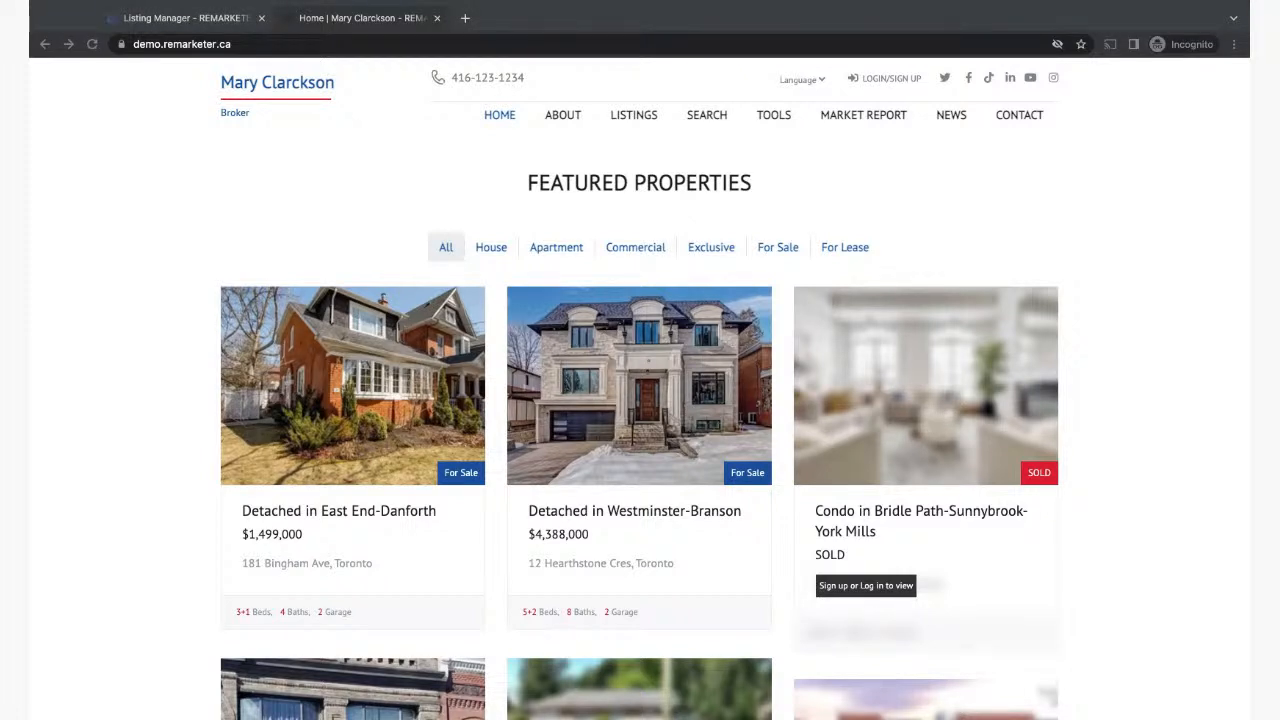
left_click(151, 415)
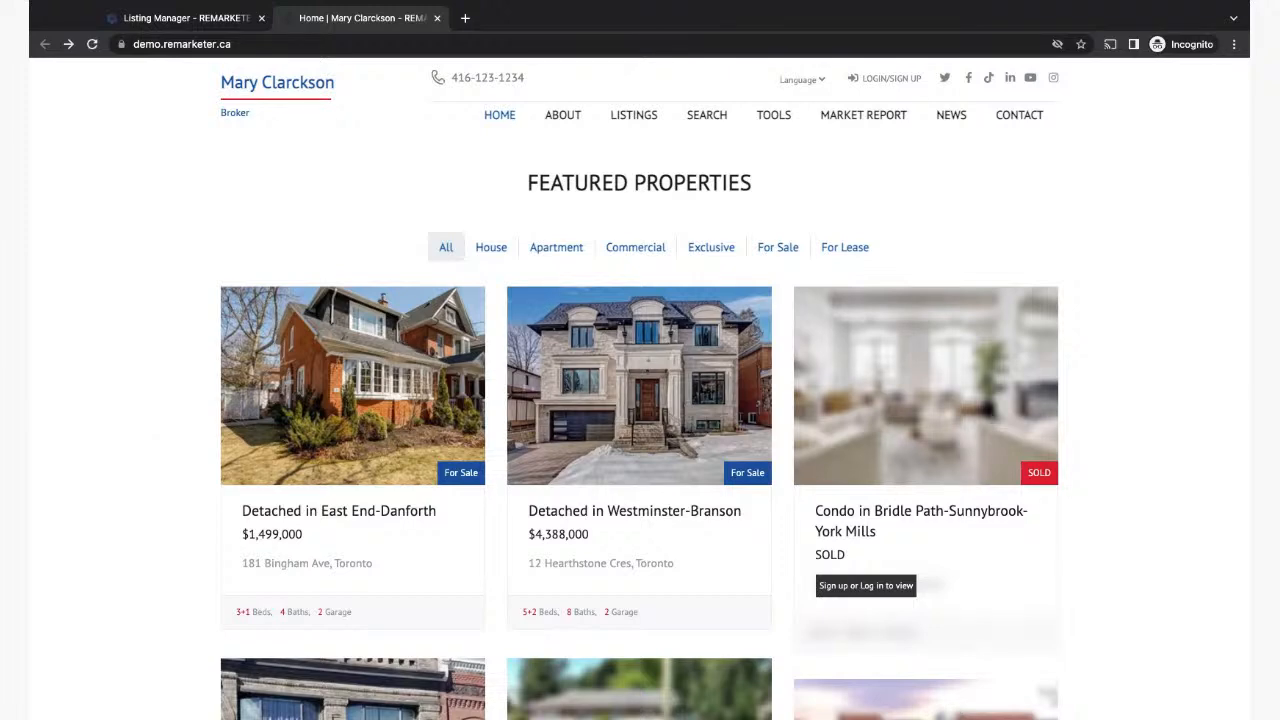
left_click(168, 18)
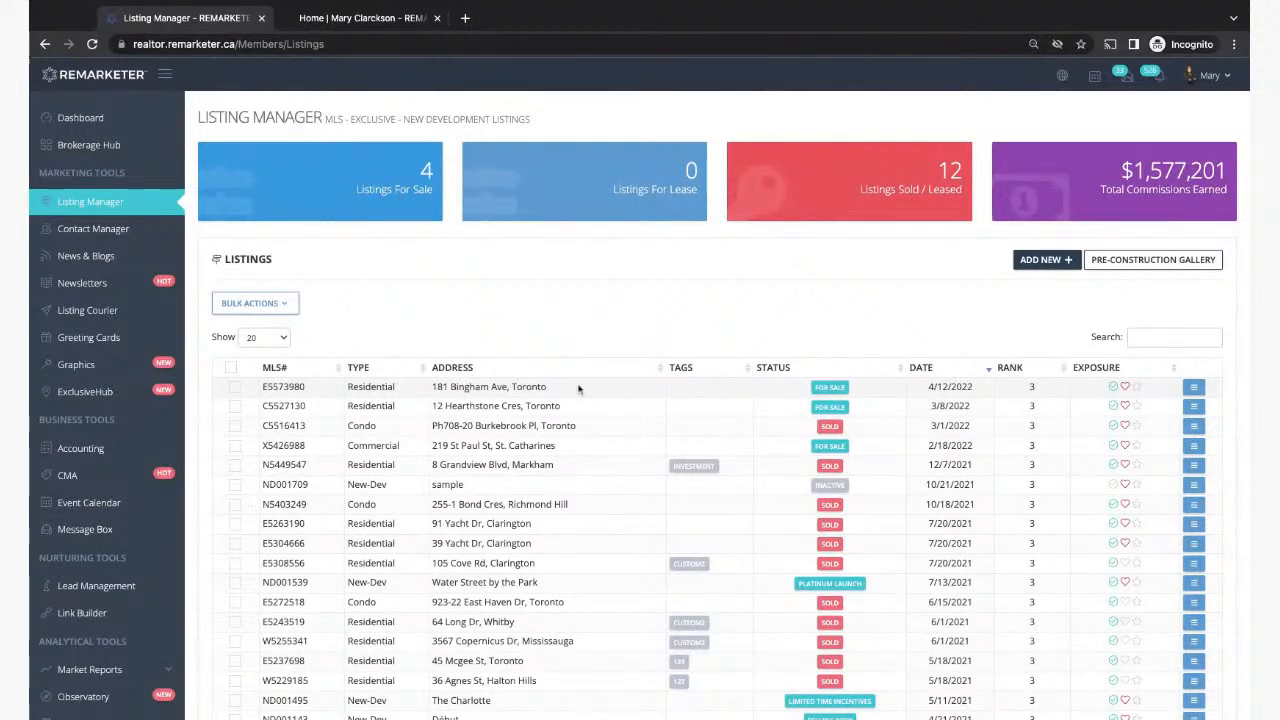
Step: Start a new listing using the NON-MLS (EXCLUSIVE) form
left_click(1044, 260)
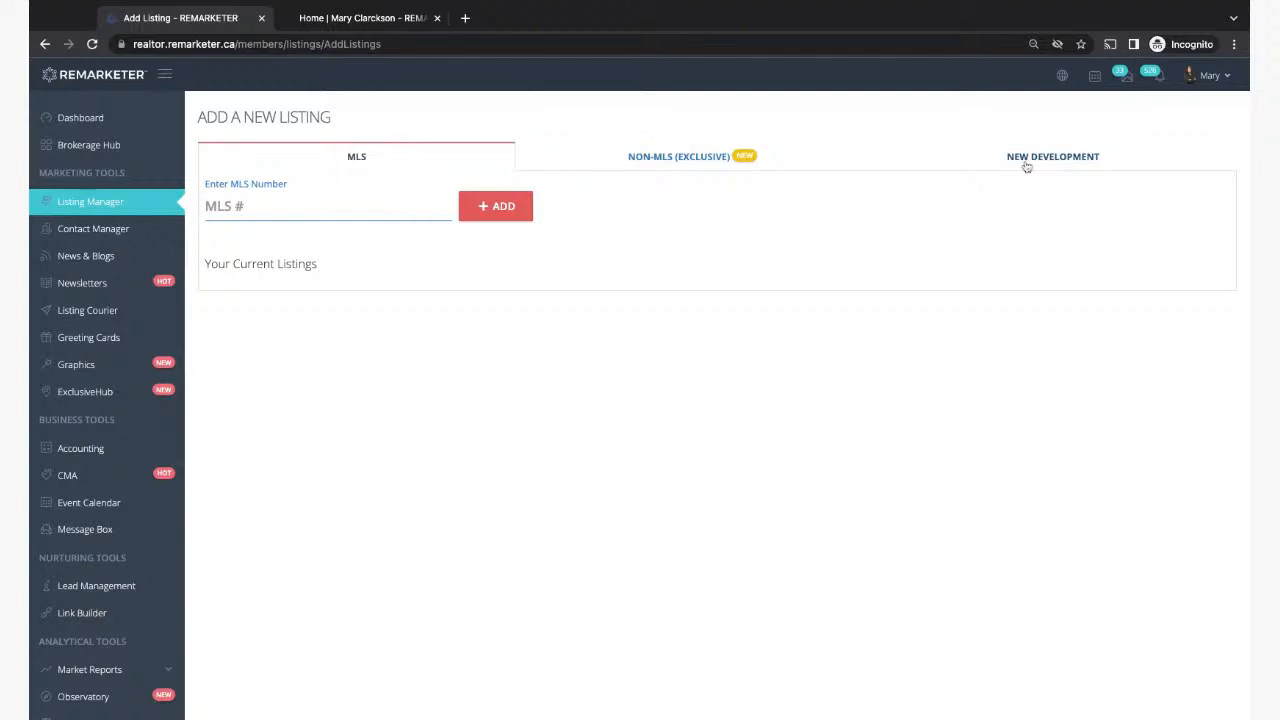
left_click(692, 163)
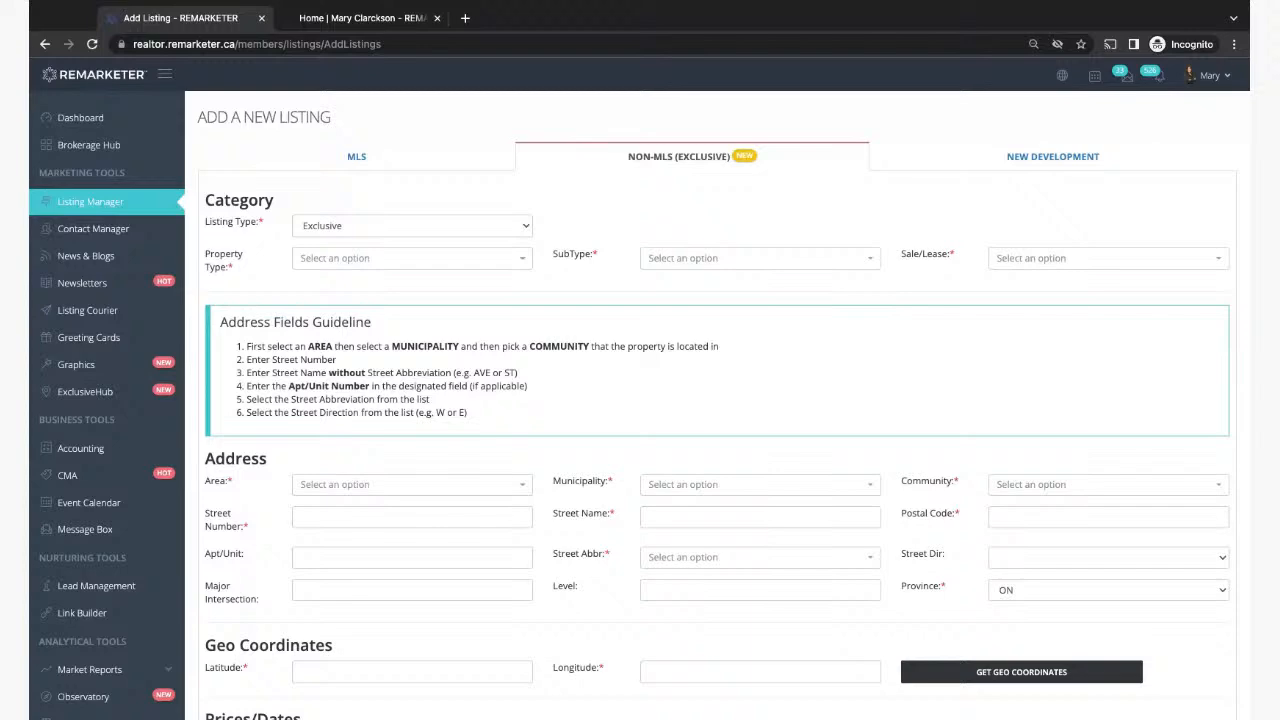
scroll(348, 241, "down", 2)
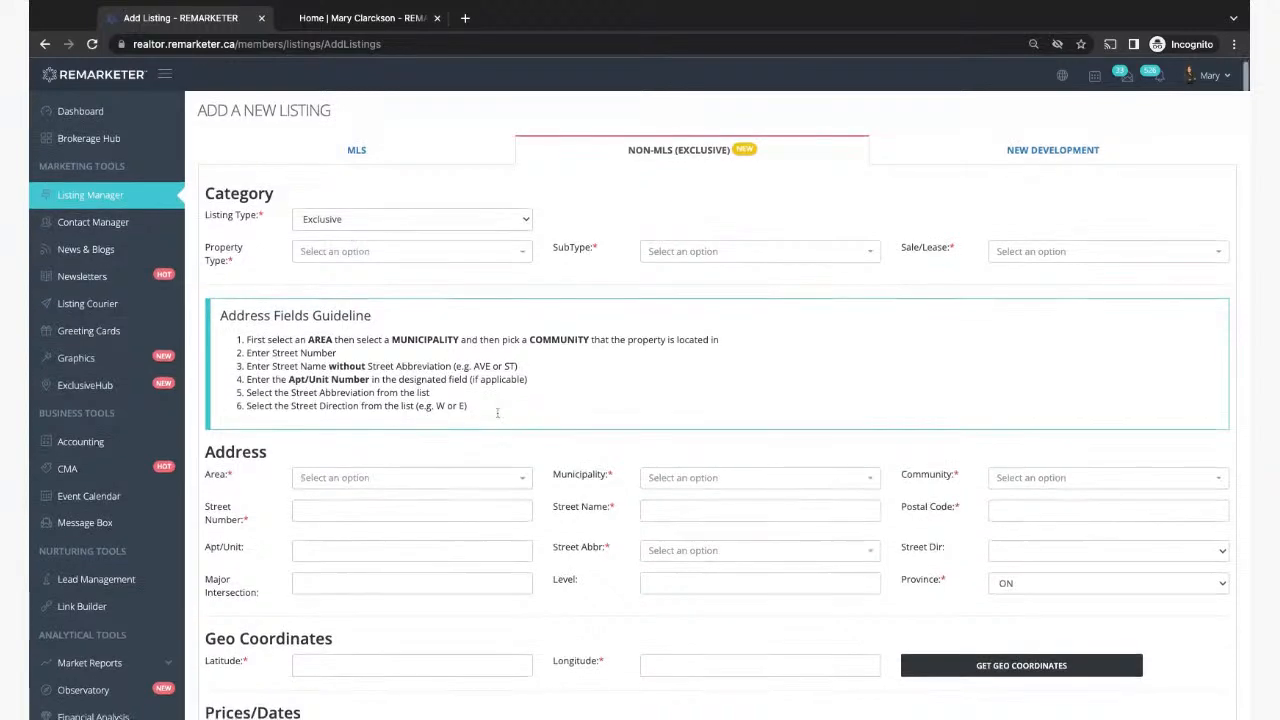
scroll(497, 412, "down", 10)
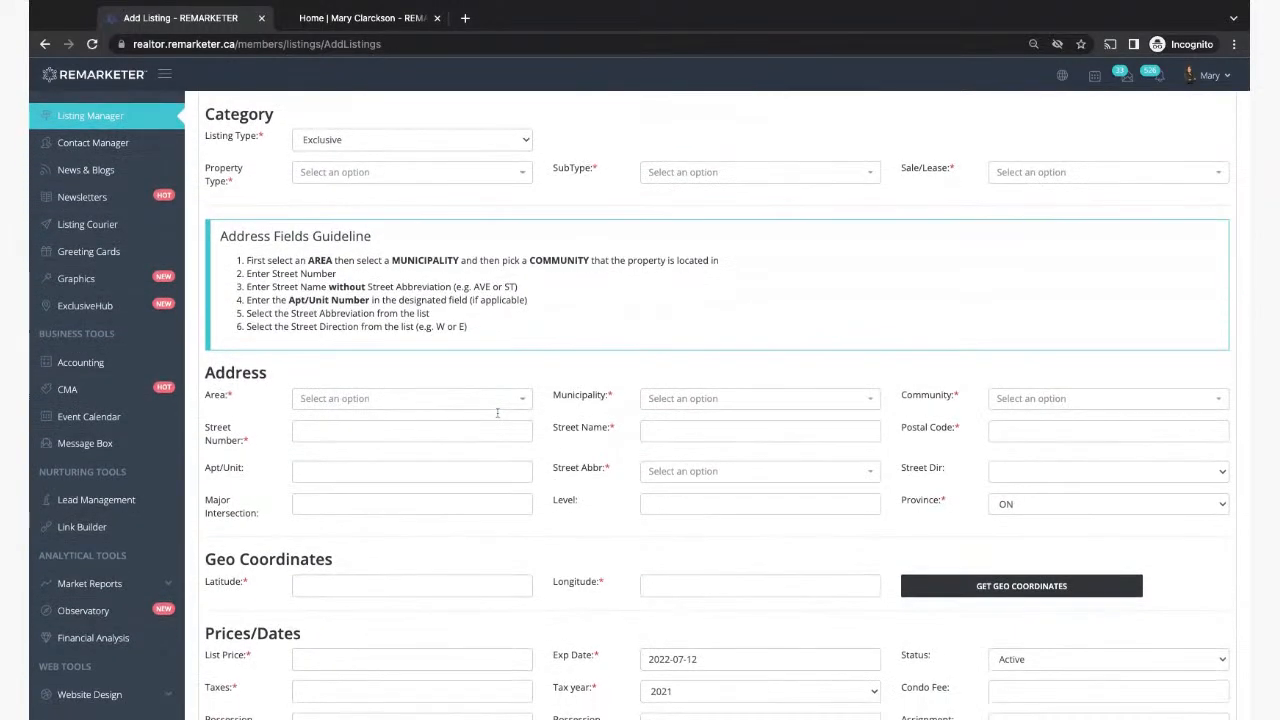
scroll(717, 400, "up", 11)
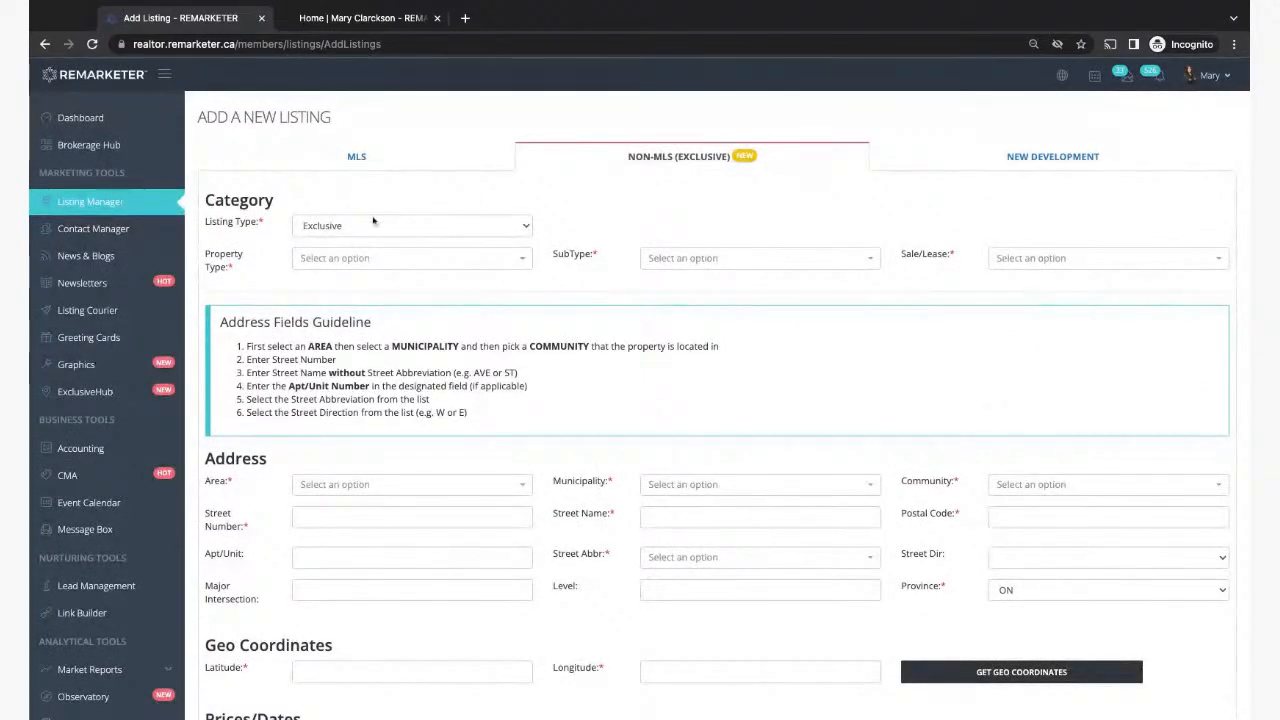
left_click(328, 226)
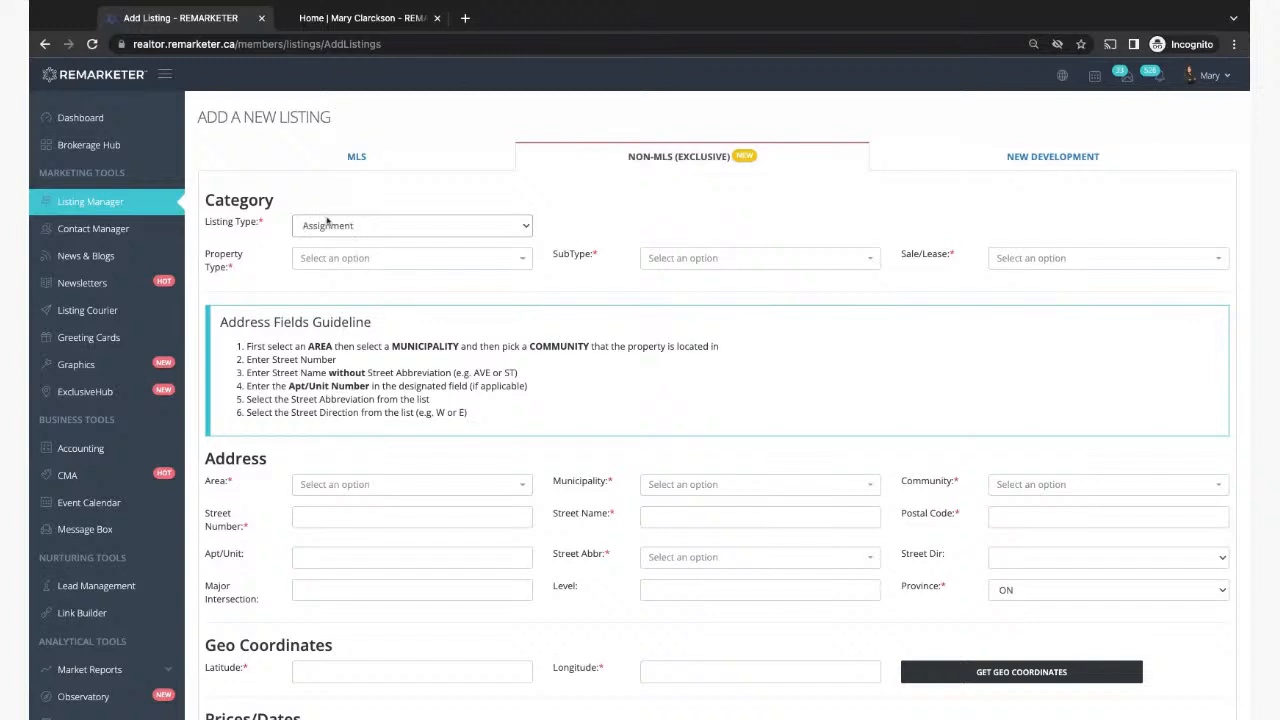
left_click(330, 228)
left_click(340, 228)
left_click(323, 228)
scroll(437, 391, "down", 2)
scroll(437, 391, "down", 3)
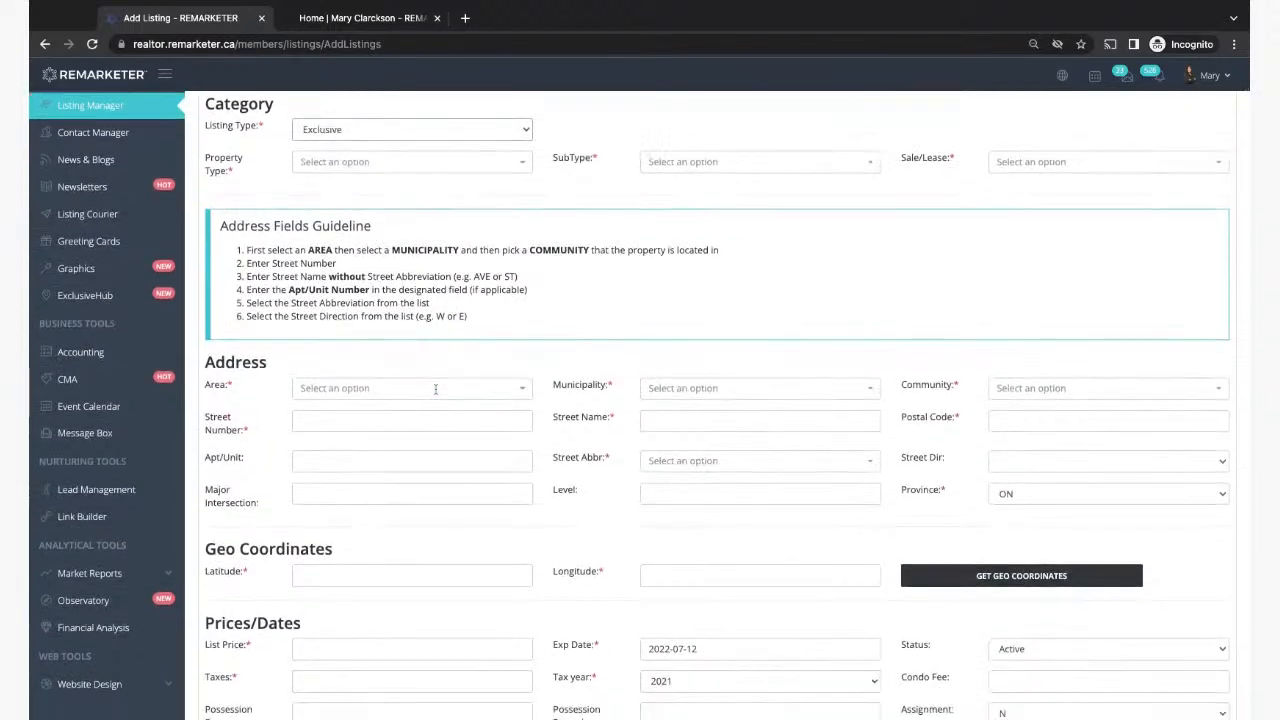
scroll(436, 390, "down", 1)
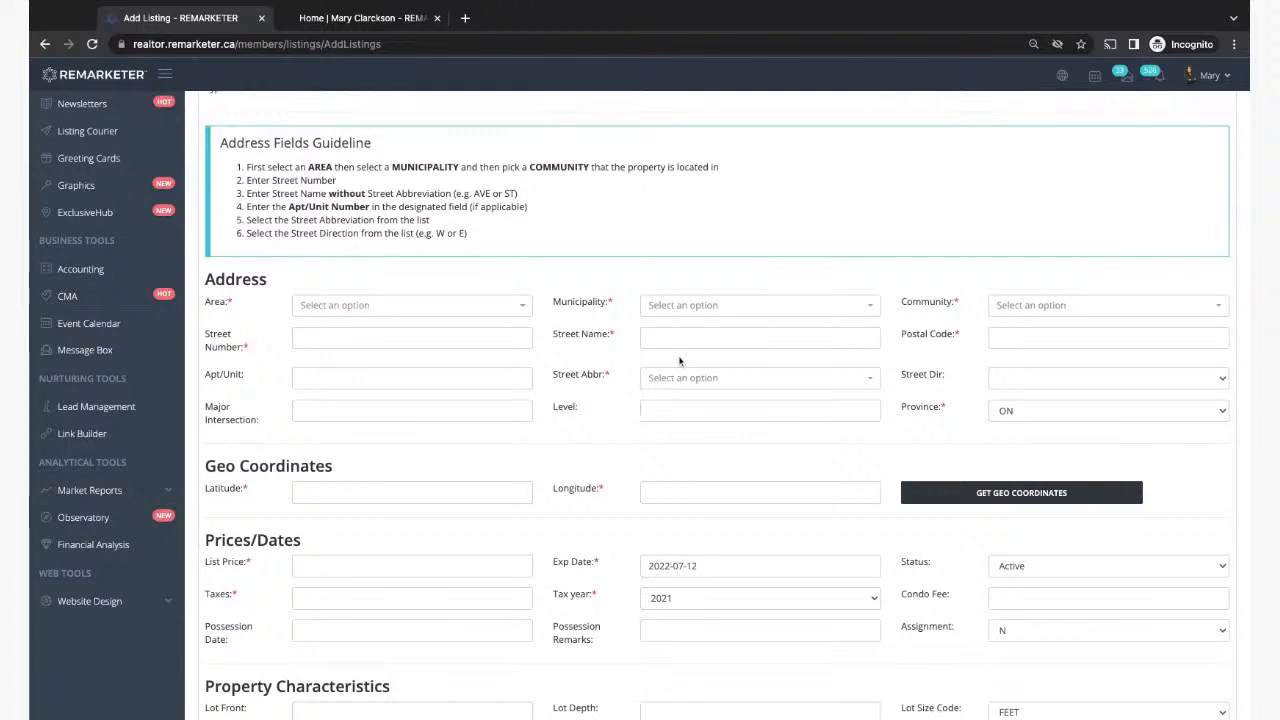
scroll(364, 445, "down", 2)
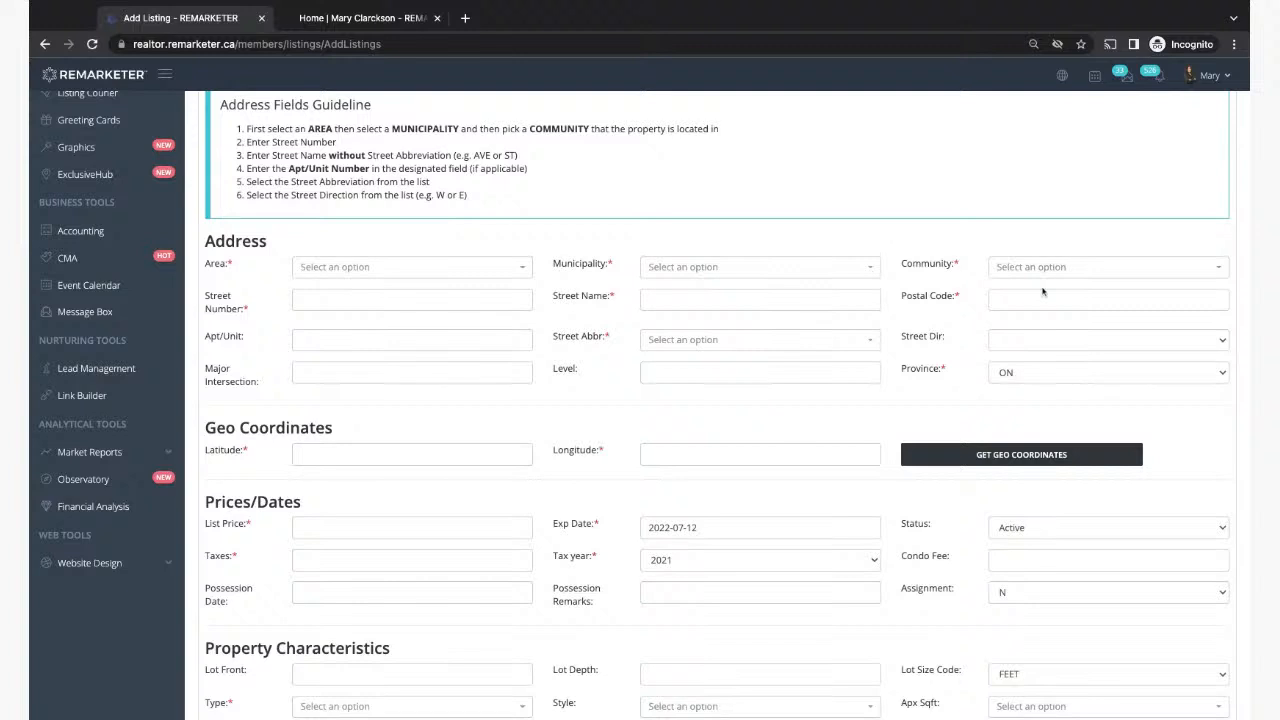
scroll(362, 358, "down", 2)
scroll(360, 358, "down", 2)
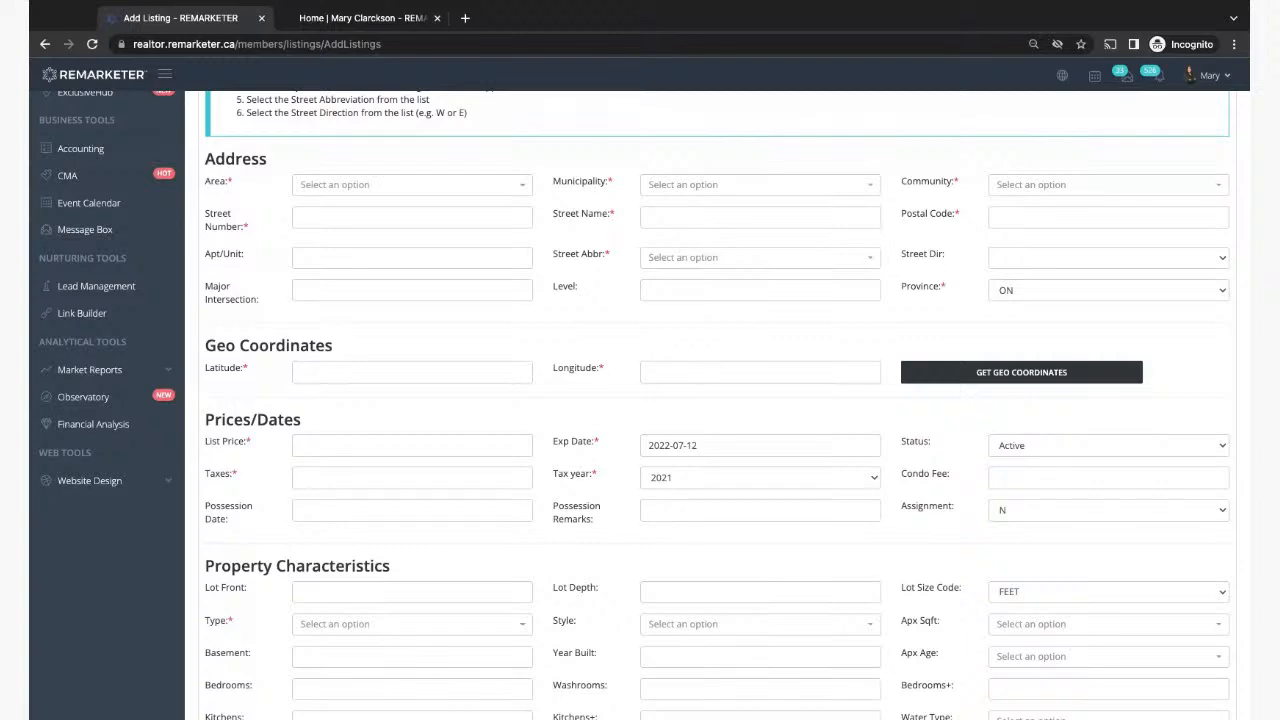
scroll(246, 270, "down", 3)
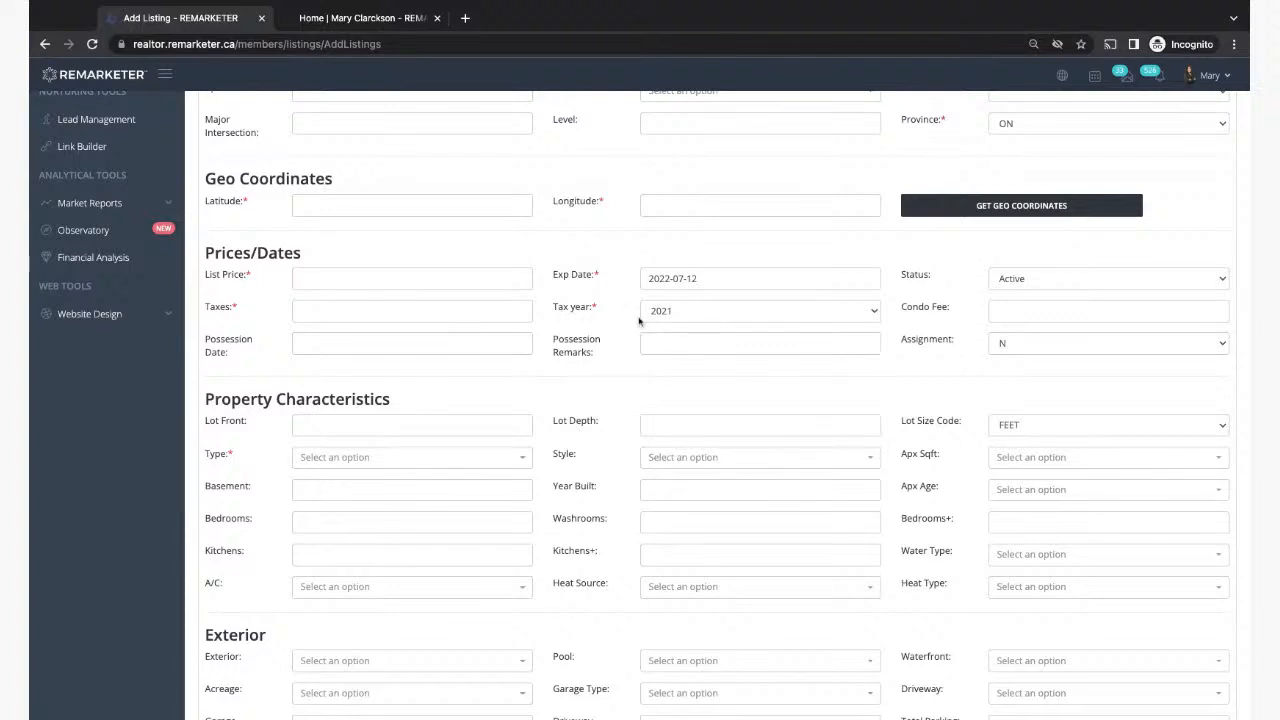
scroll(886, 349, "down", 2)
scroll(854, 369, "down", 1)
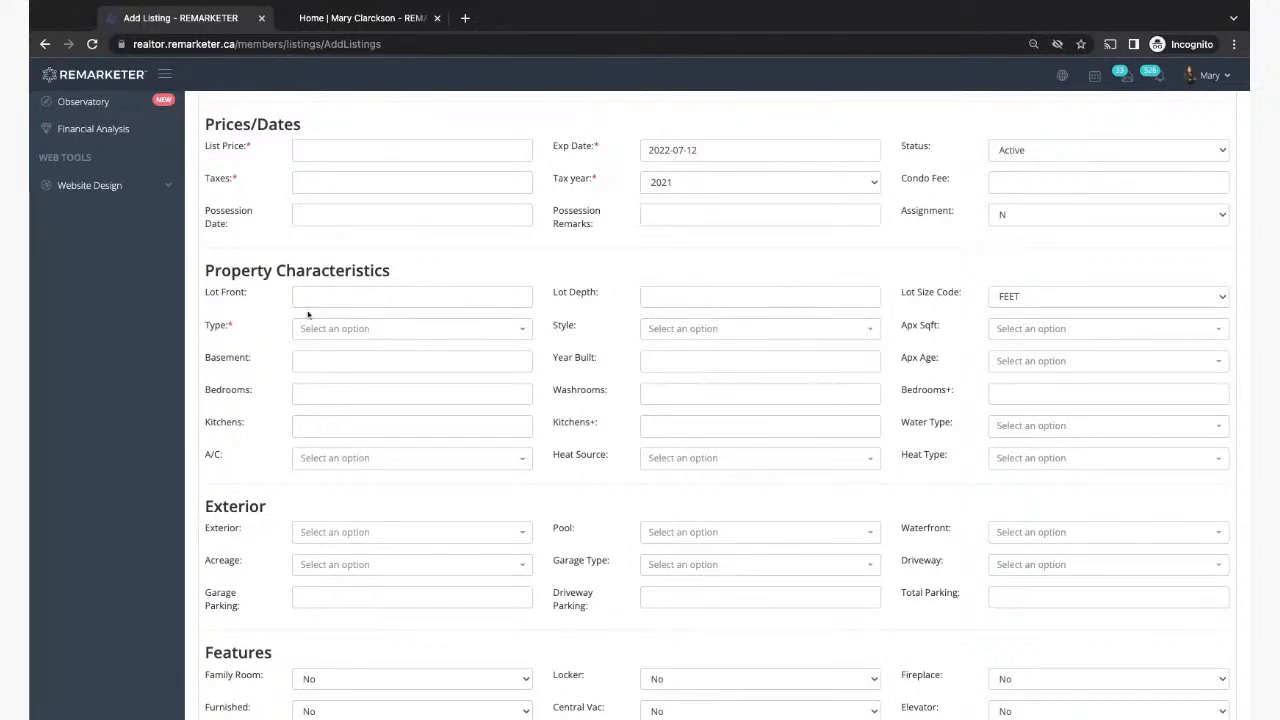
scroll(676, 482, "down", 1)
scroll(676, 482, "down", 3)
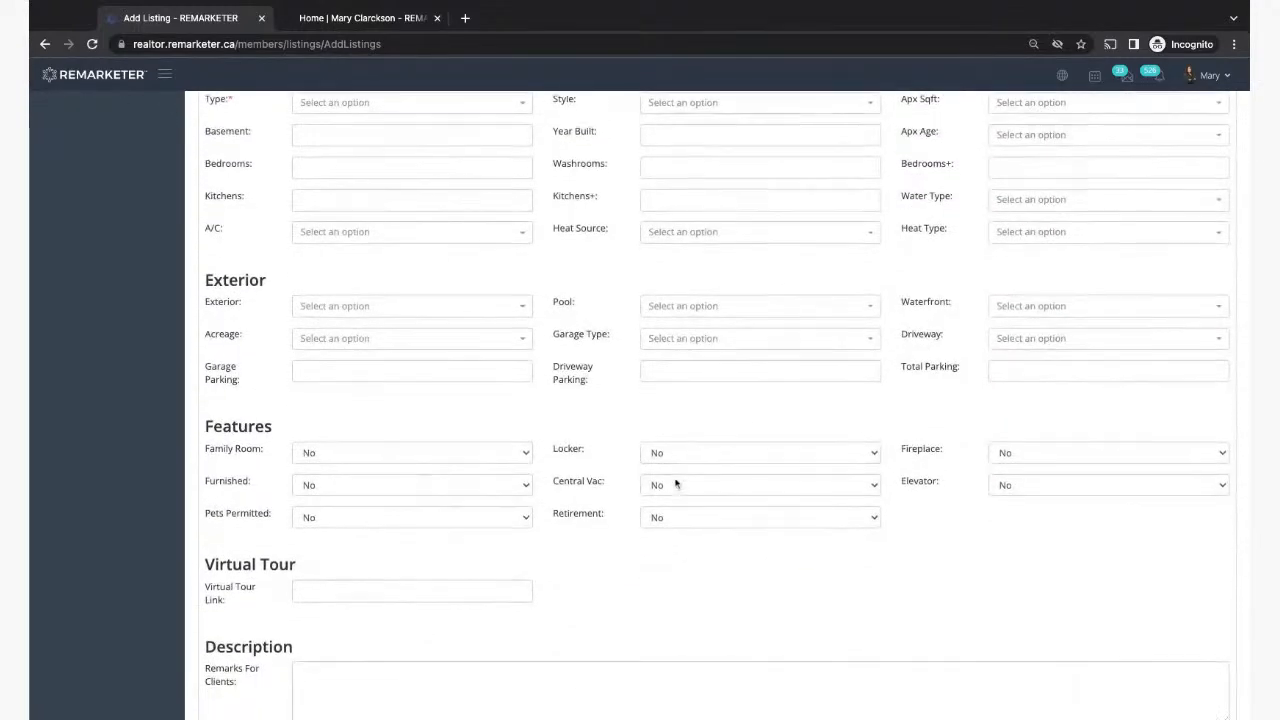
scroll(951, 377, "down", 2)
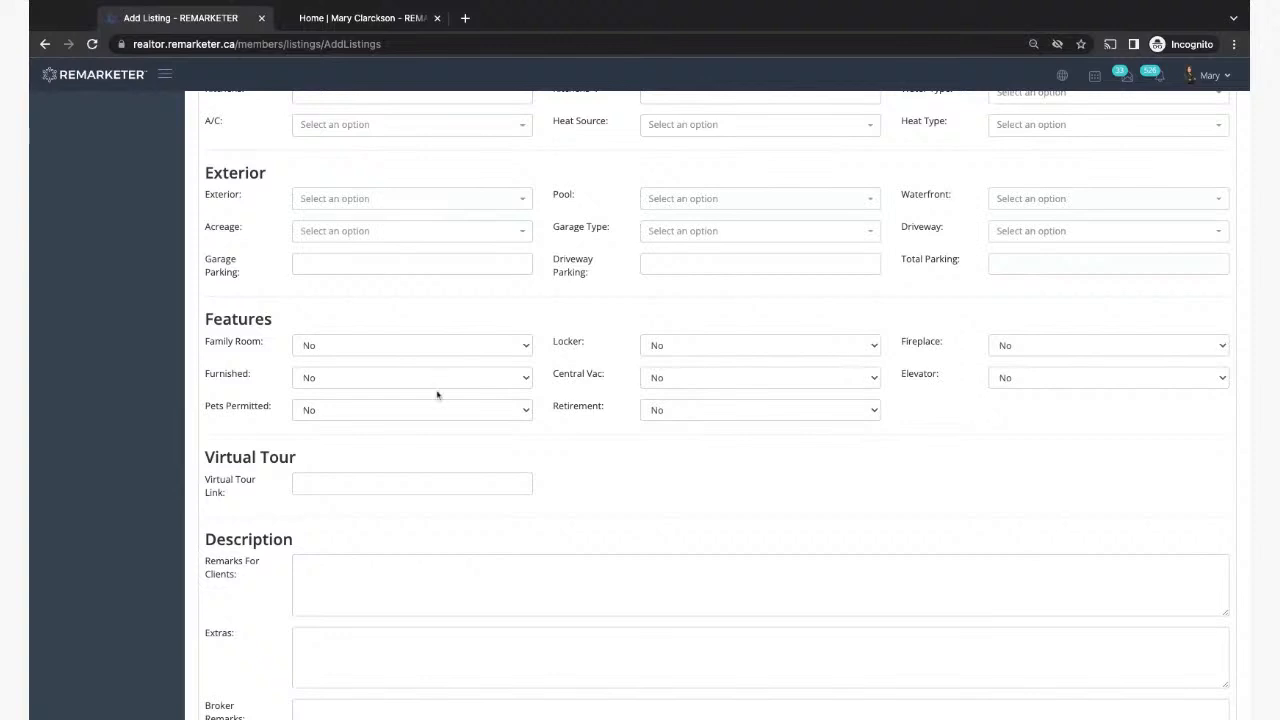
scroll(822, 388, "down", 3)
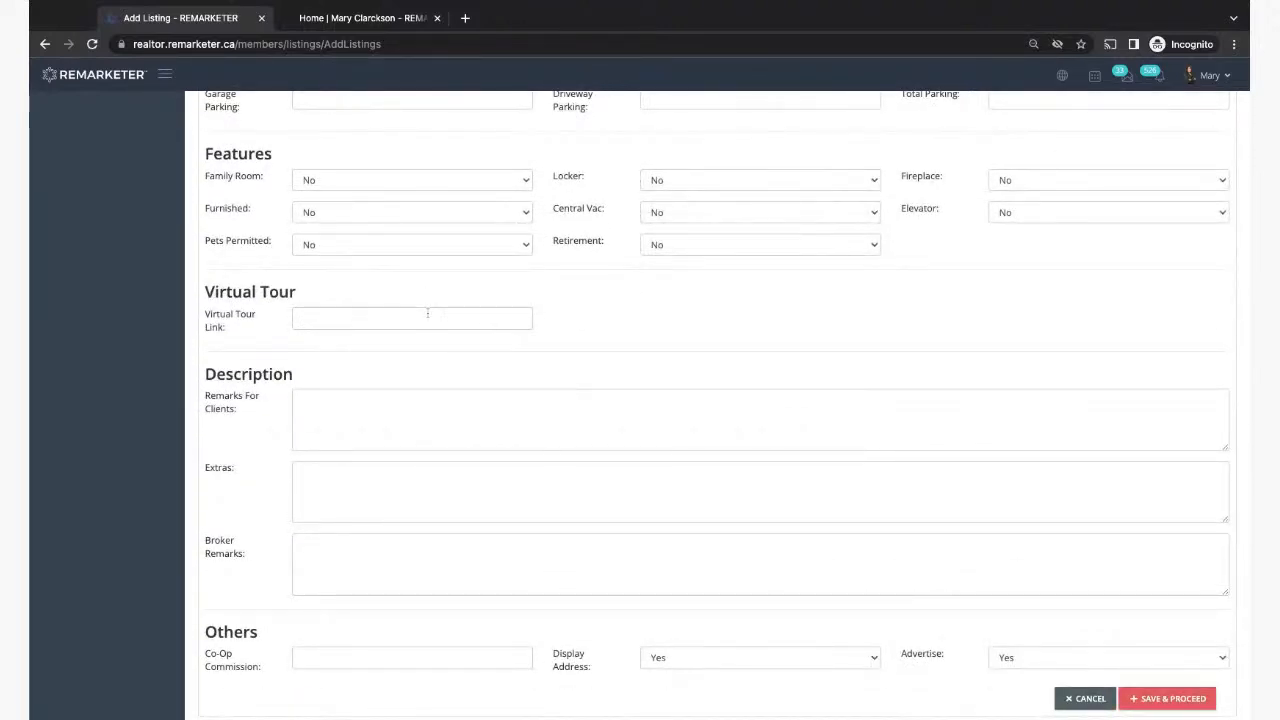
scroll(360, 330, "down", 1)
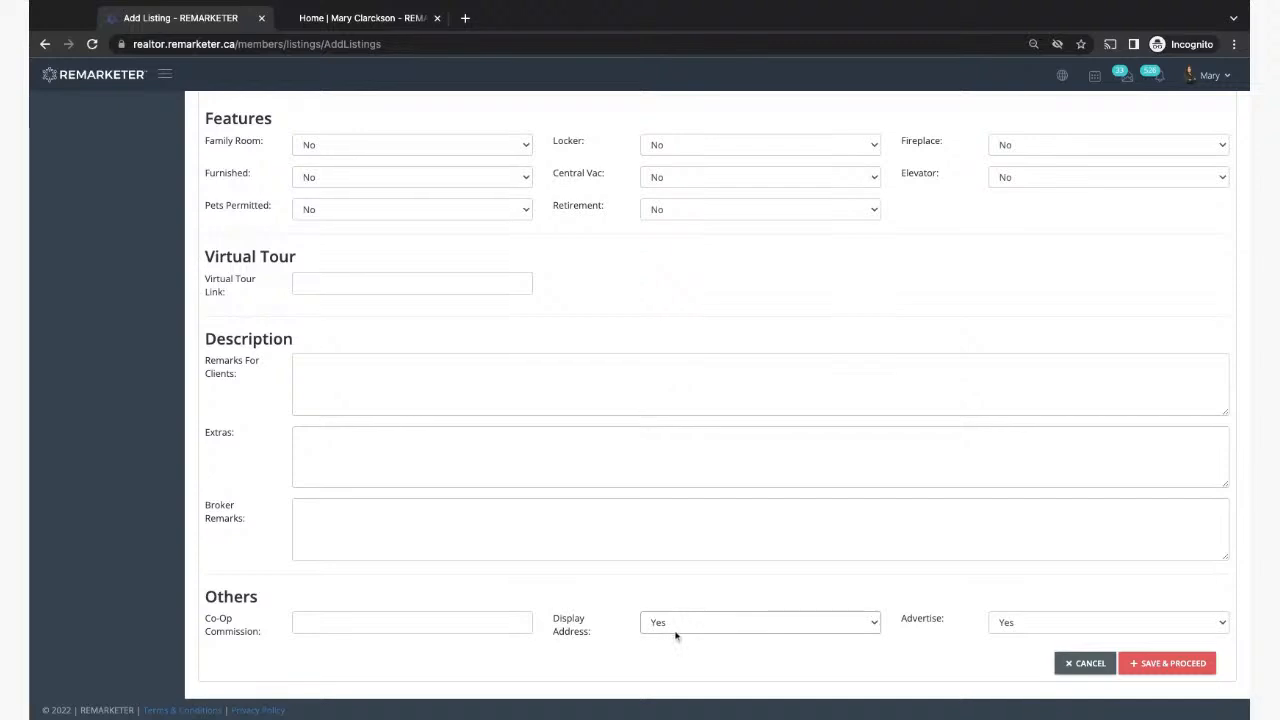
scroll(631, 491, "up", 5)
scroll(631, 491, "up", 3)
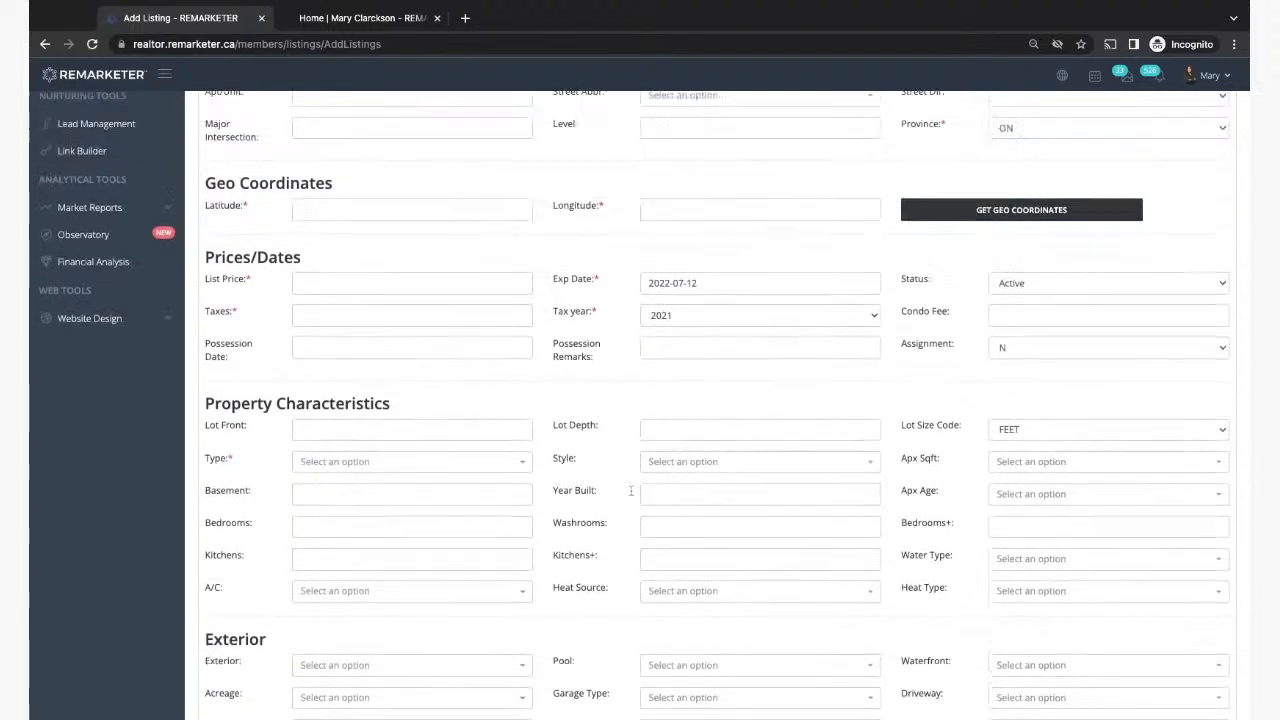
scroll(631, 491, "down", 4)
scroll(631, 491, "down", 5)
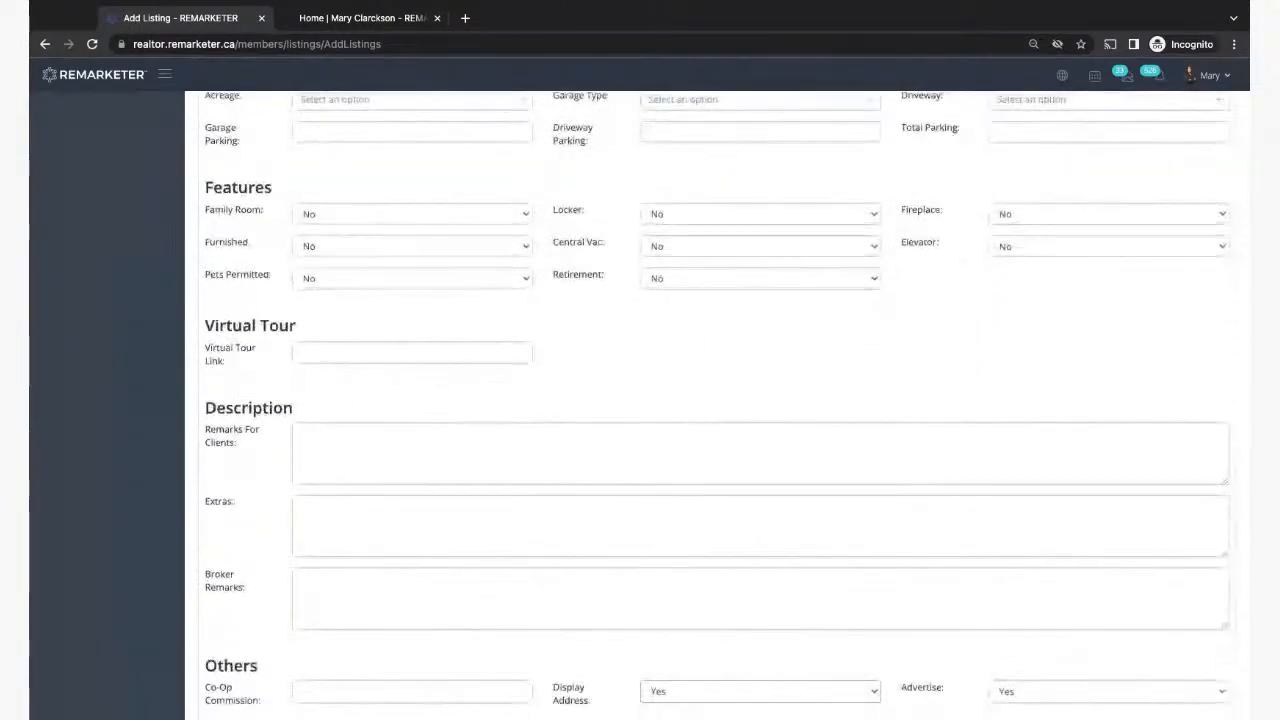
left_click(663, 623)
left_click(656, 648)
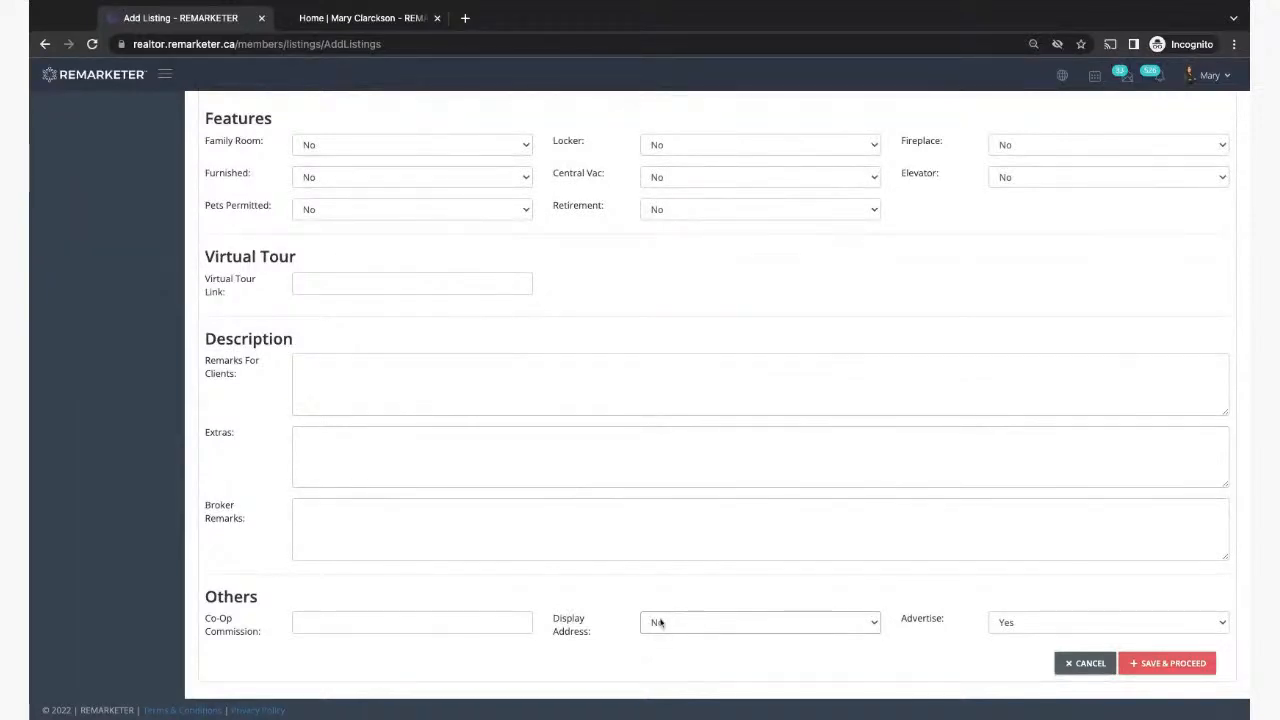
left_click(658, 625)
left_click(658, 608)
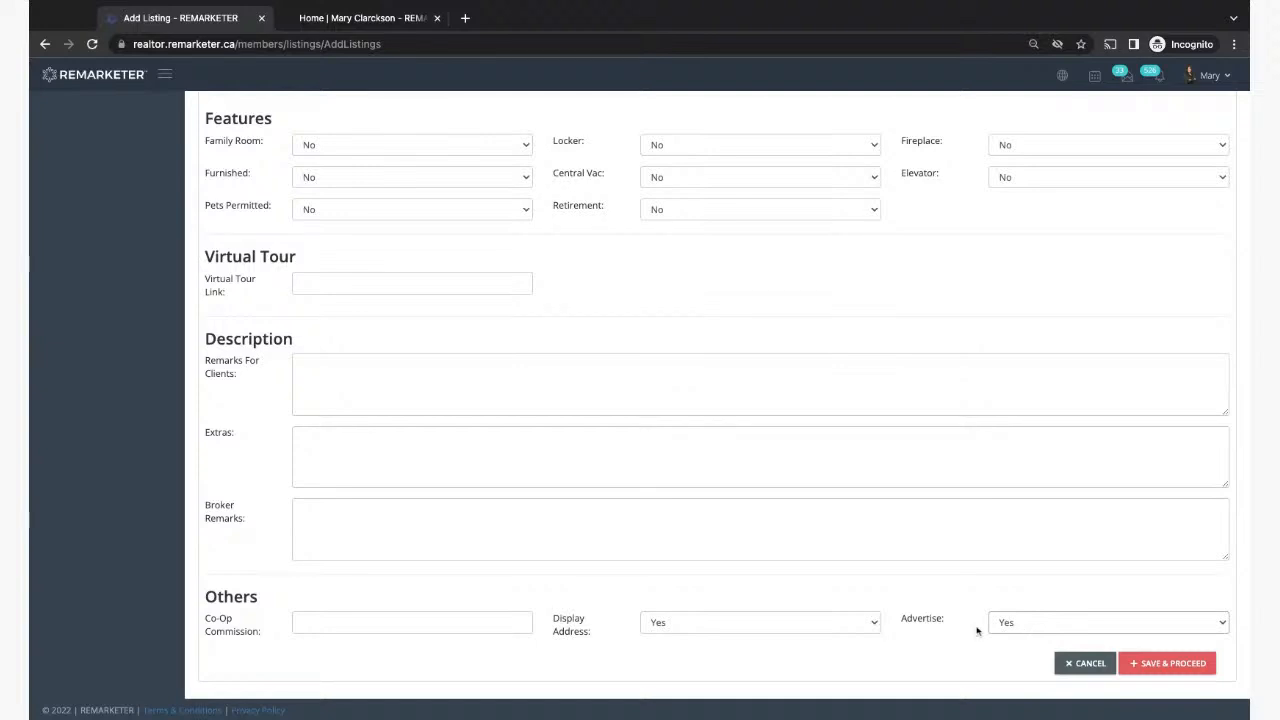
scroll(977, 630, "up", 5)
scroll(640, 410, "up", 8)
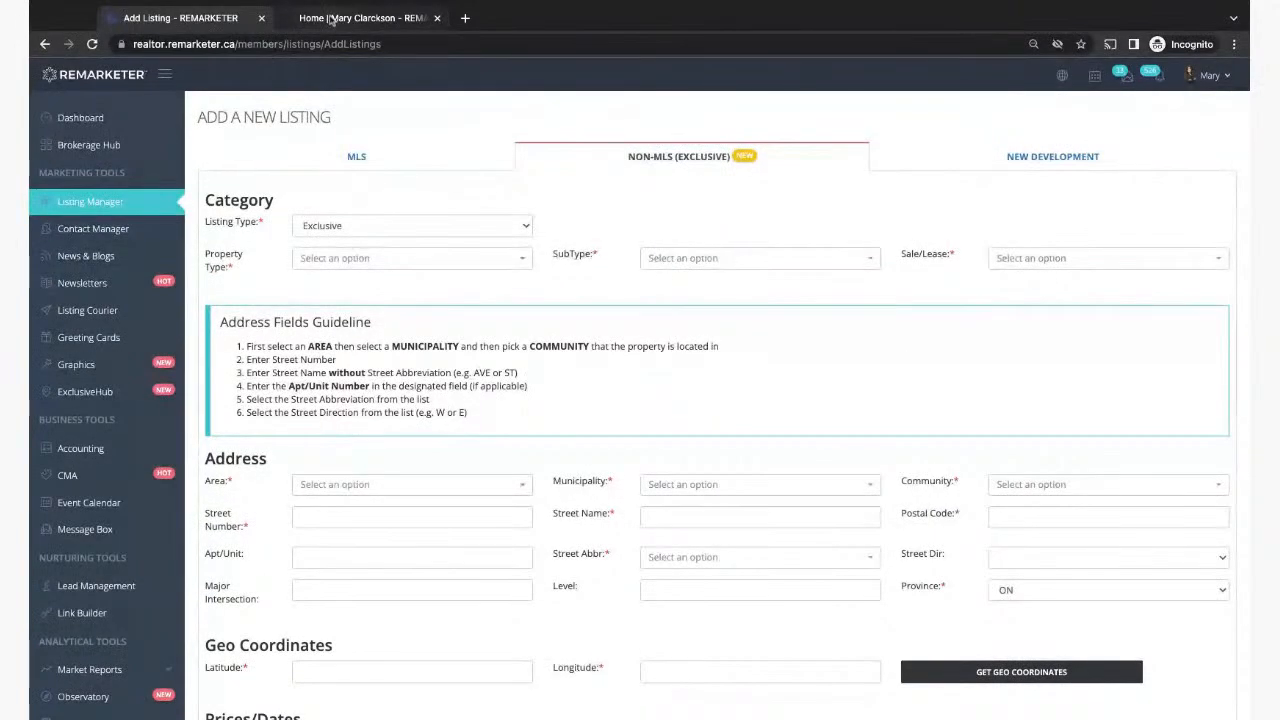
Step: Load exclusivehub.ca in a new tab and open the Apartment Unit in Sonoma Heights listing
left_click(466, 18)
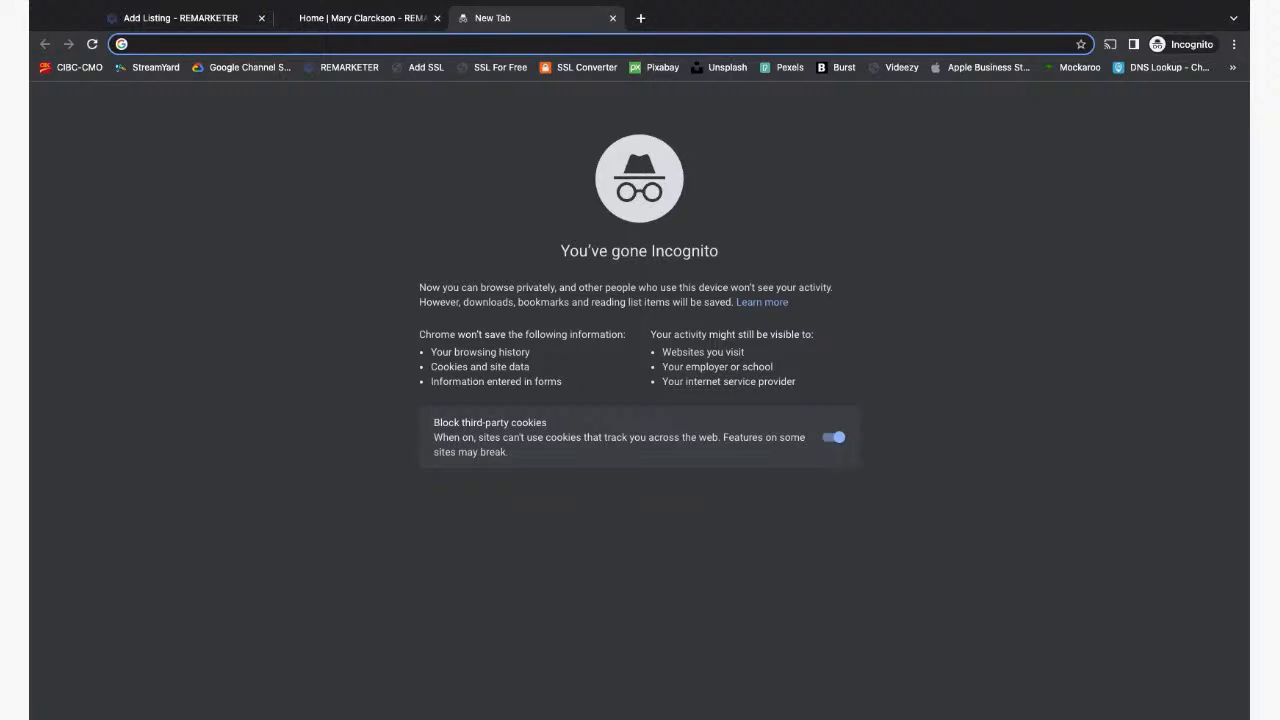
type("exclusi")
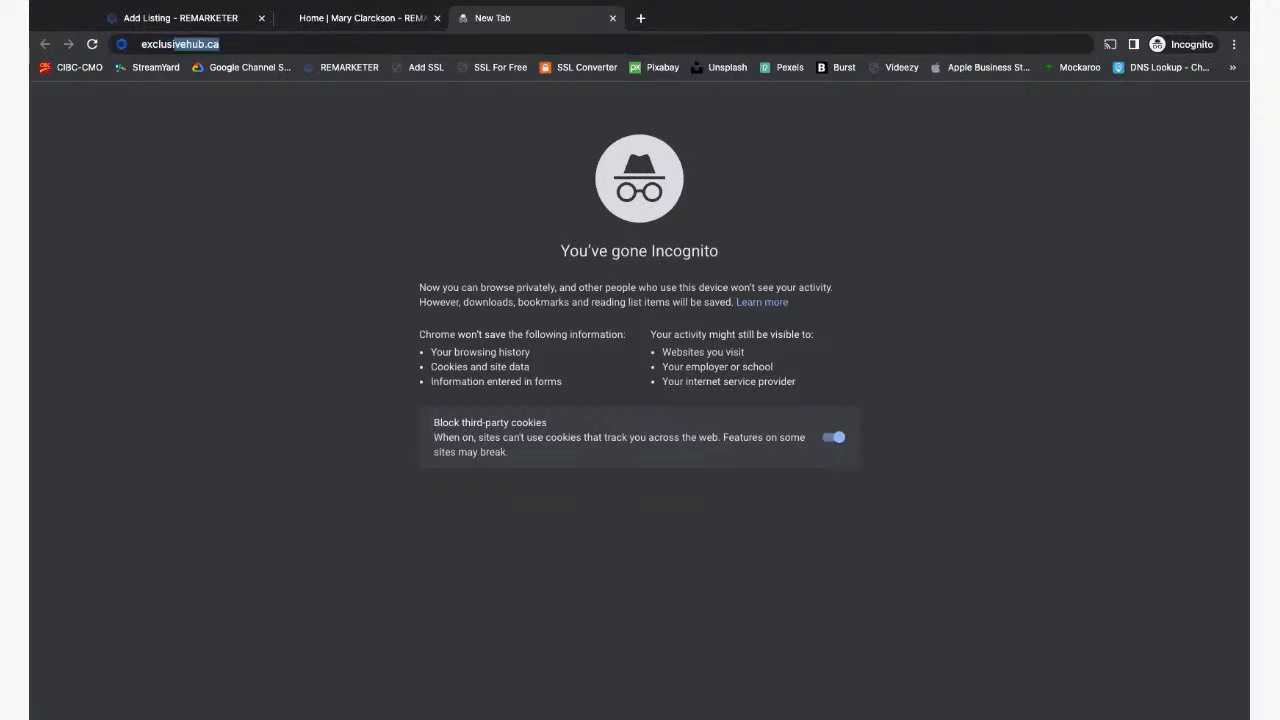
type("vehub.ca")
key("Return")
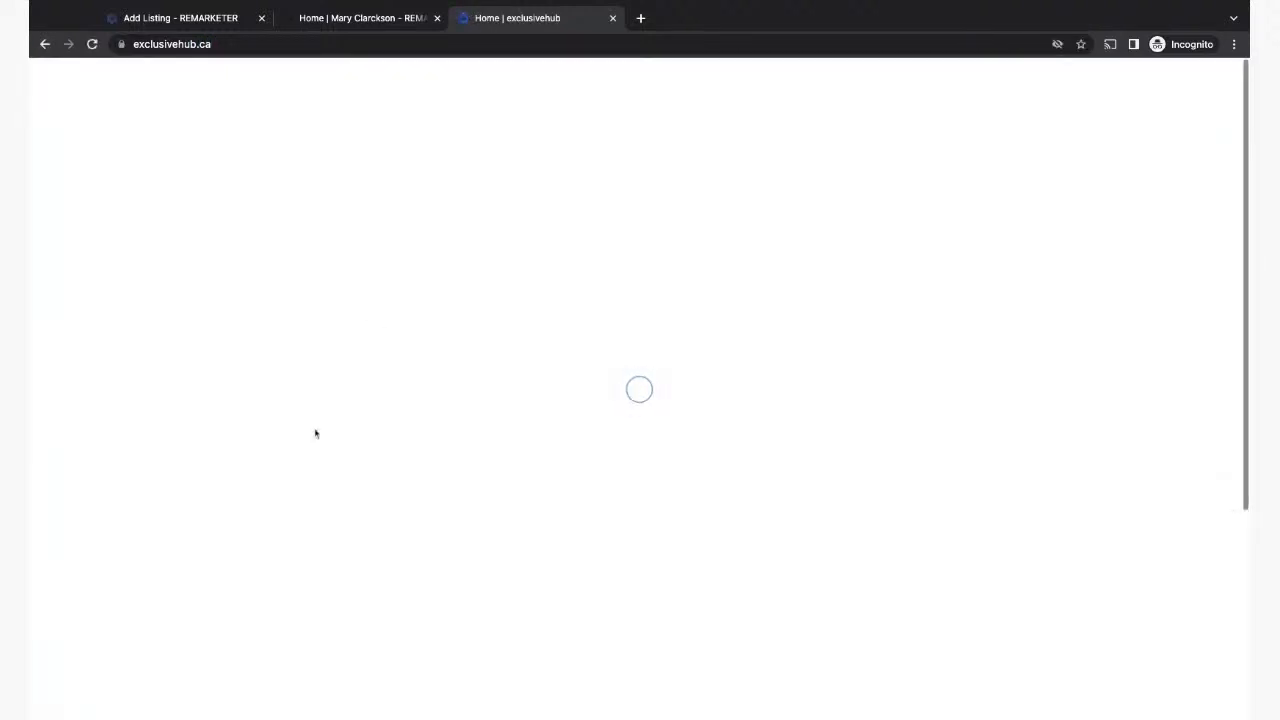
scroll(645, 649, "down", 1)
scroll(645, 649, "down", 5)
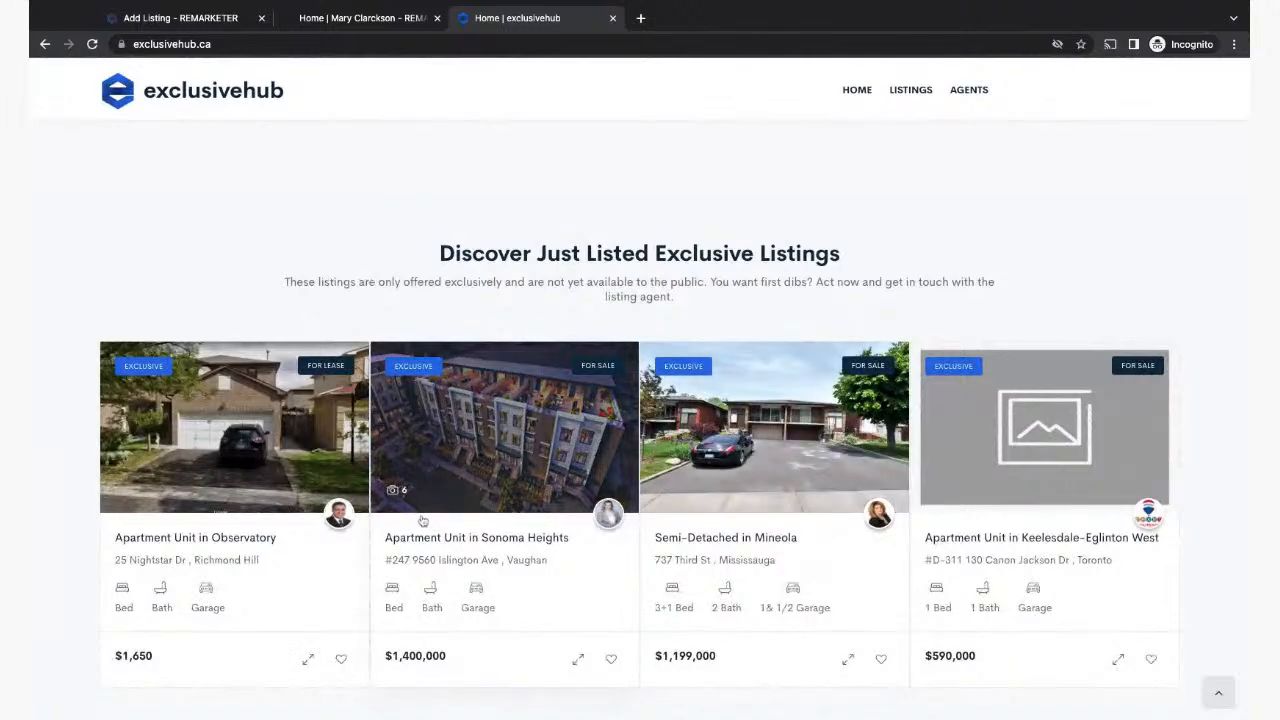
left_click(505, 440)
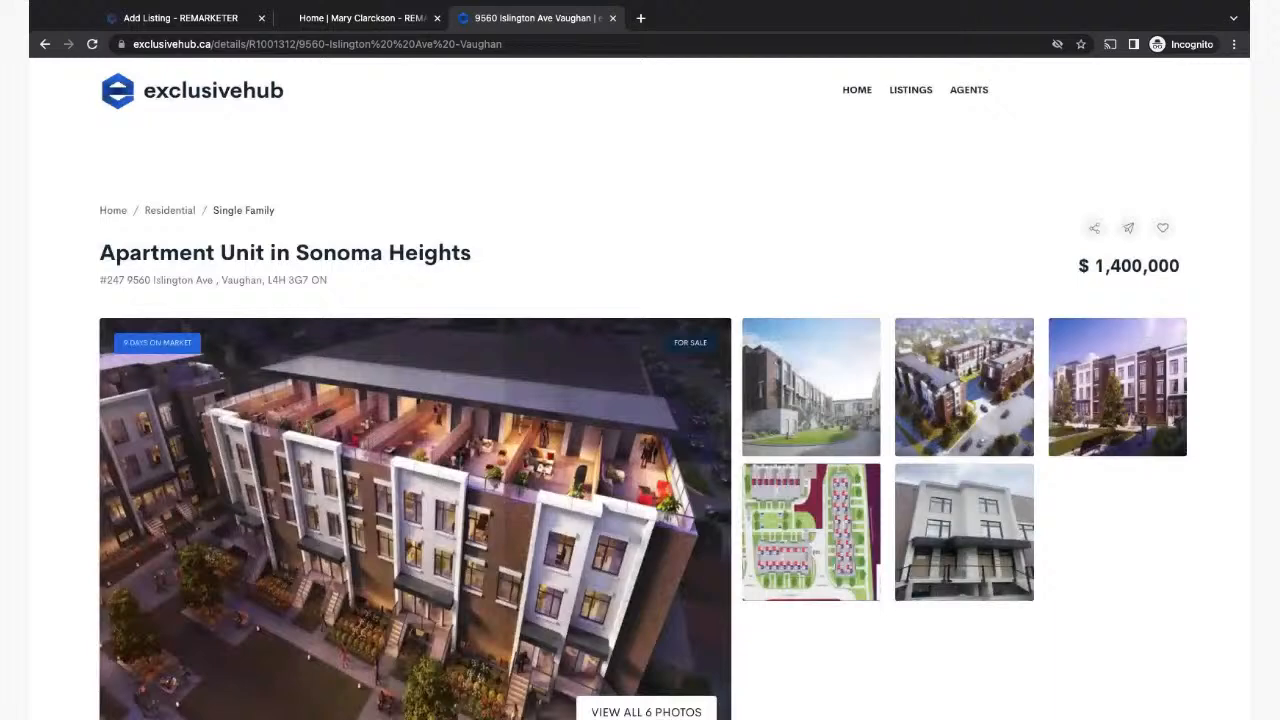
Step: Read the listing's Description and Property Details, then return to the top
scroll(700, 440, "down", 5)
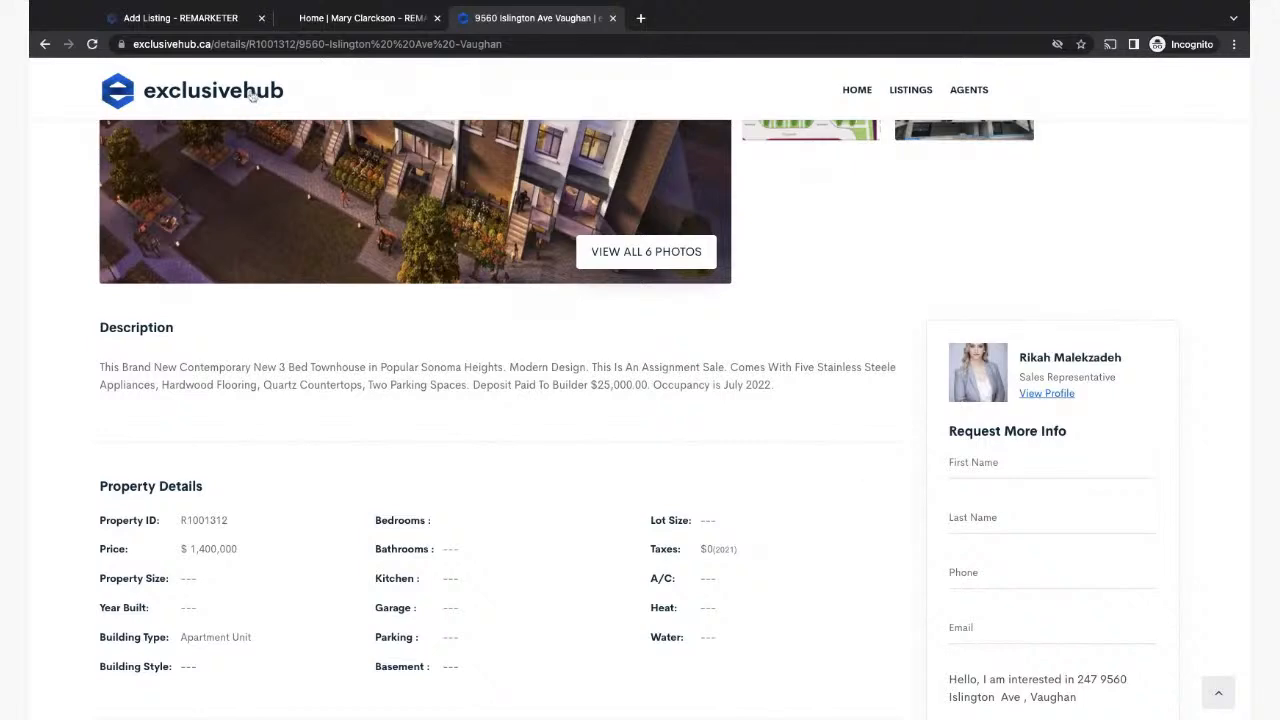
scroll(847, 480, "down", 2)
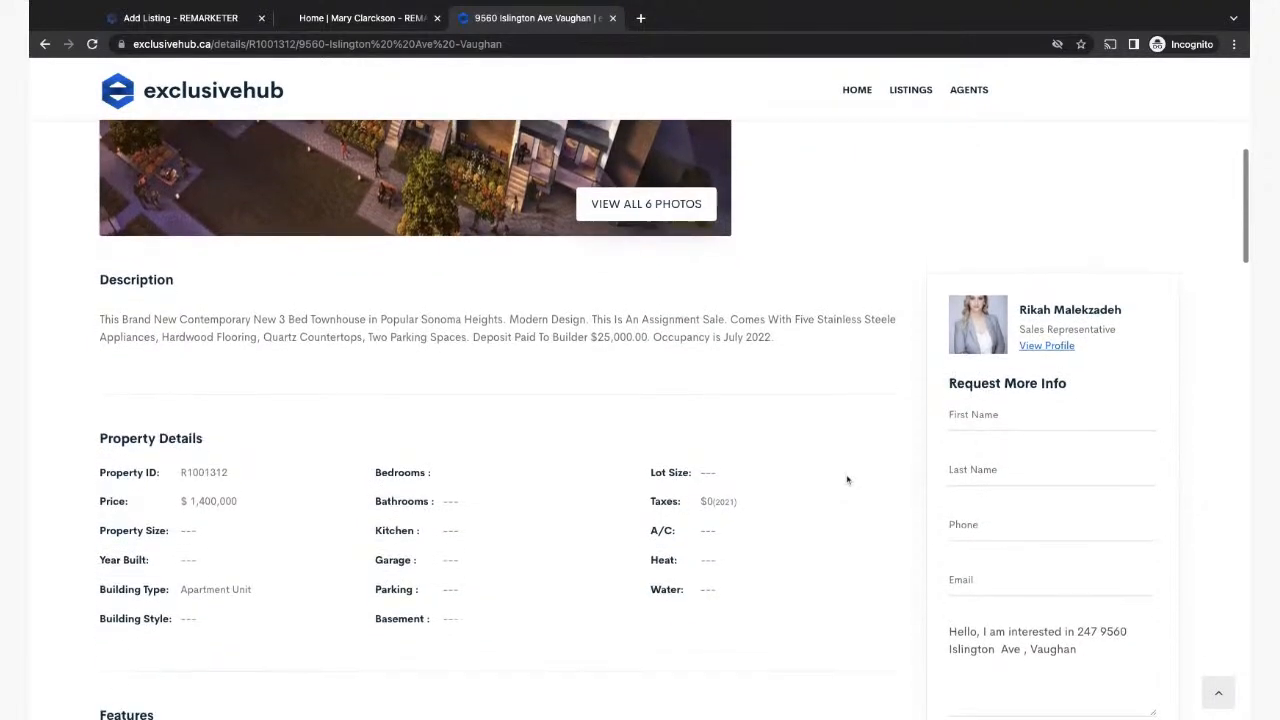
scroll(847, 480, "down", 2)
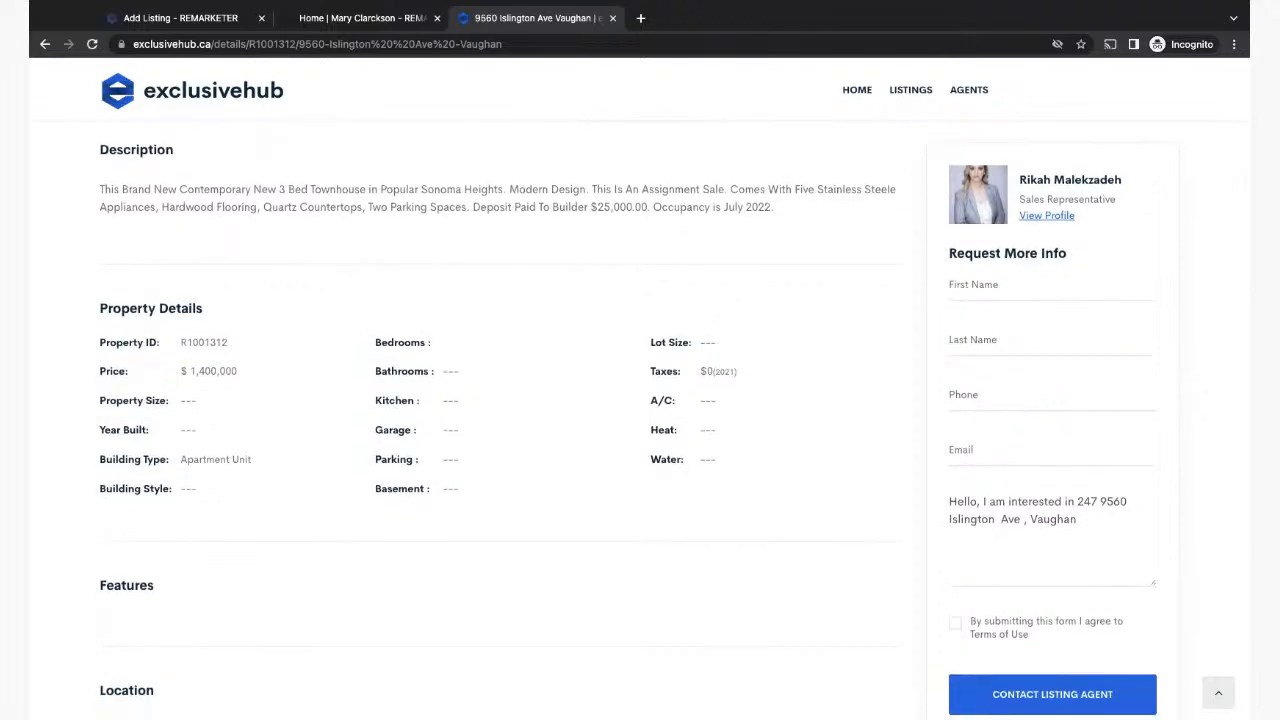
scroll(640, 420, "up", 5)
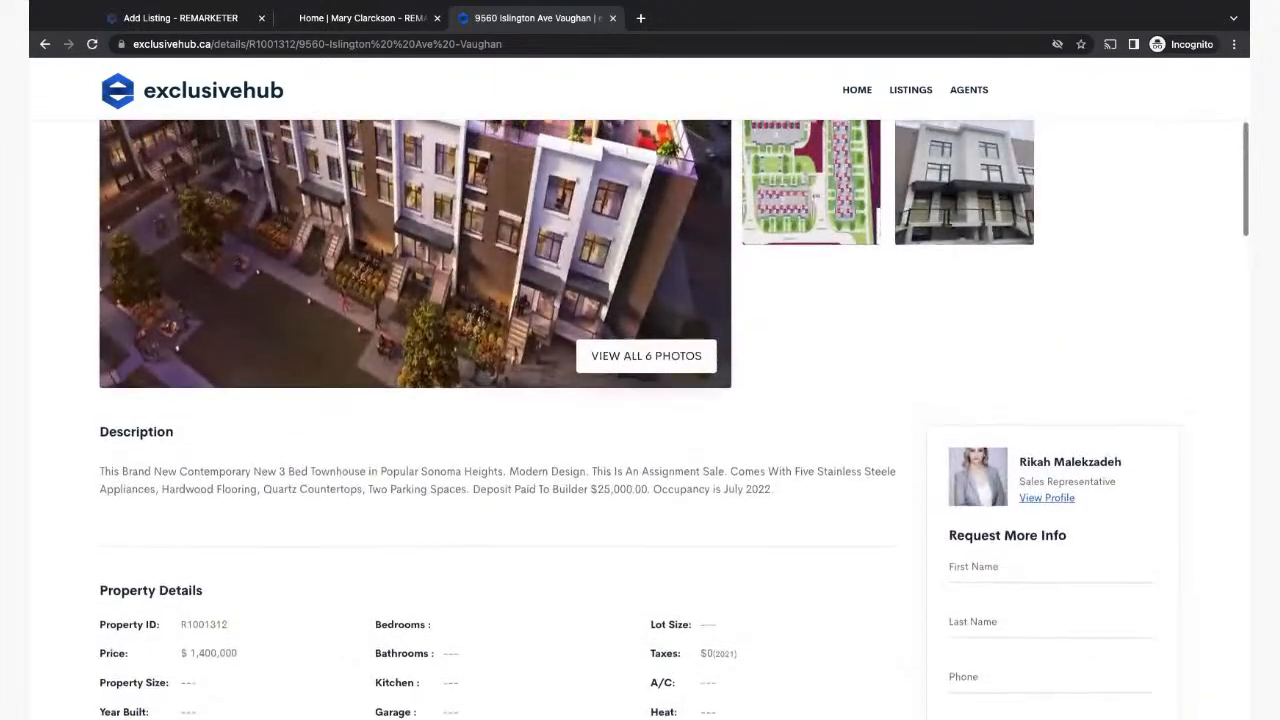
scroll(640, 420, "up", 2)
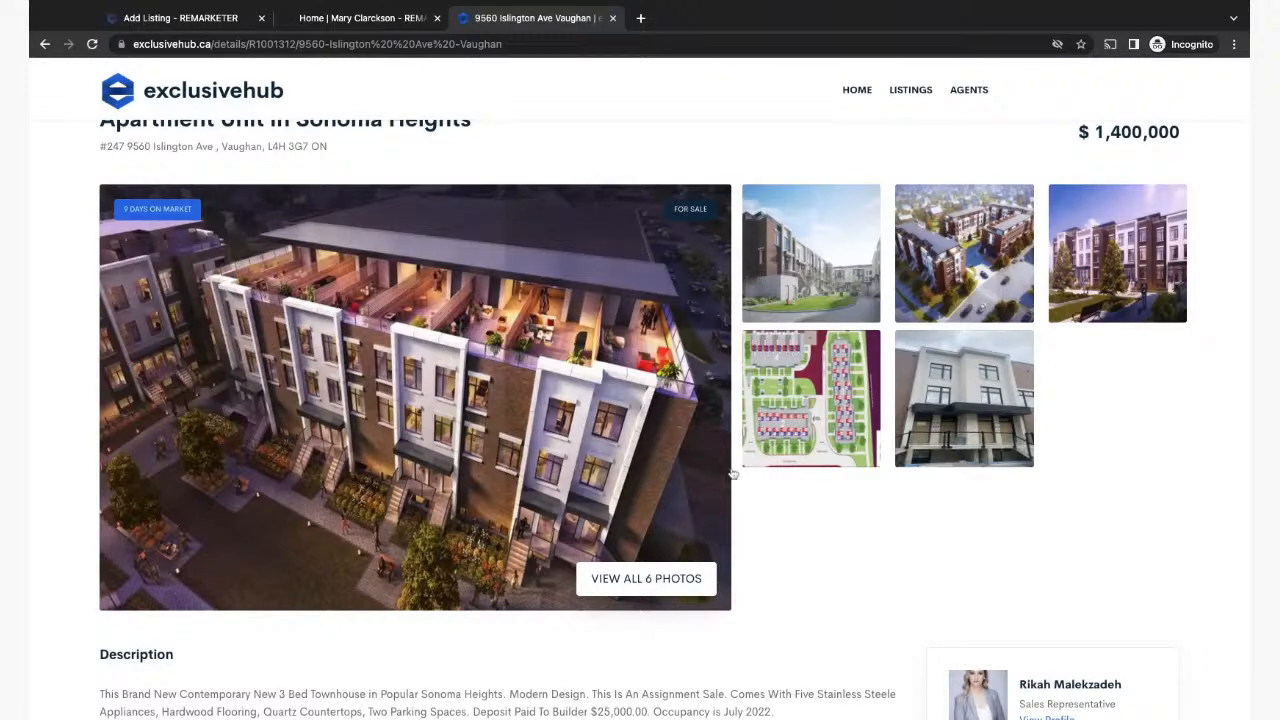
scroll(732, 474, "up", 1)
scroll(740, 512, "down", 3)
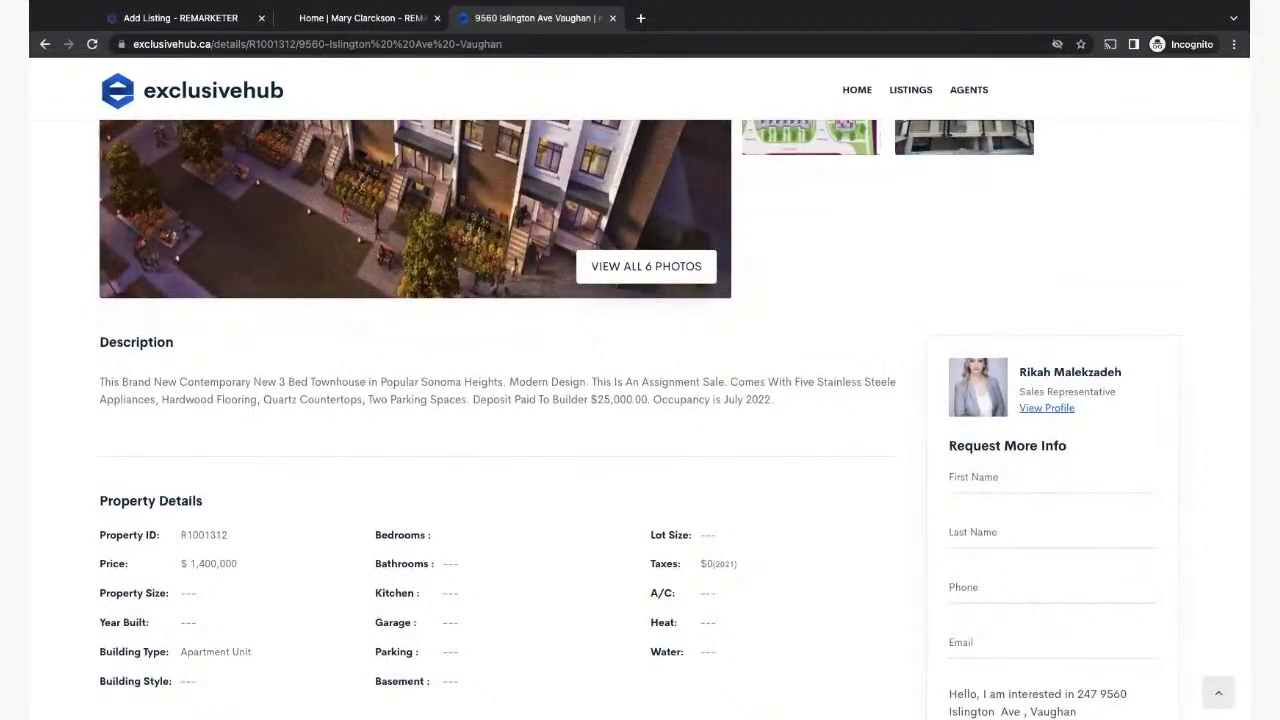
scroll(600, 294, "up", 4)
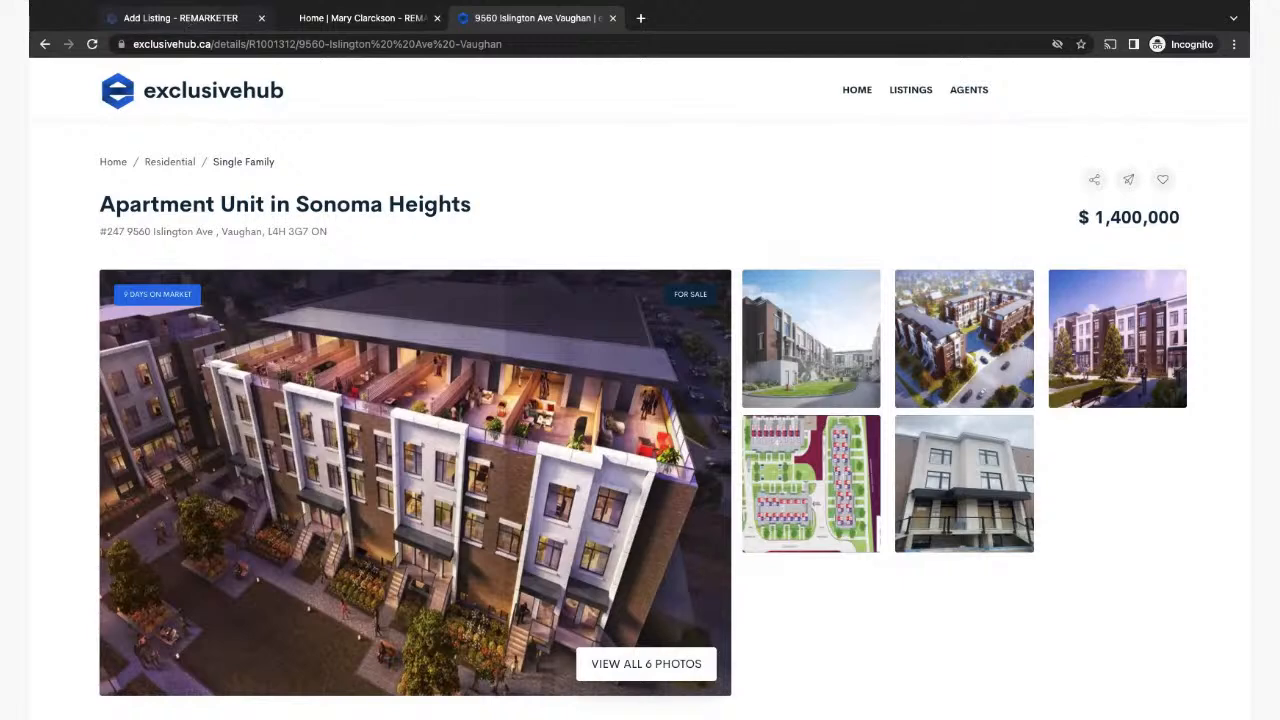
Step: Go back to the Add Listing tab and scroll through the blank Non-MLS (Exclusive) form
left_click(188, 18)
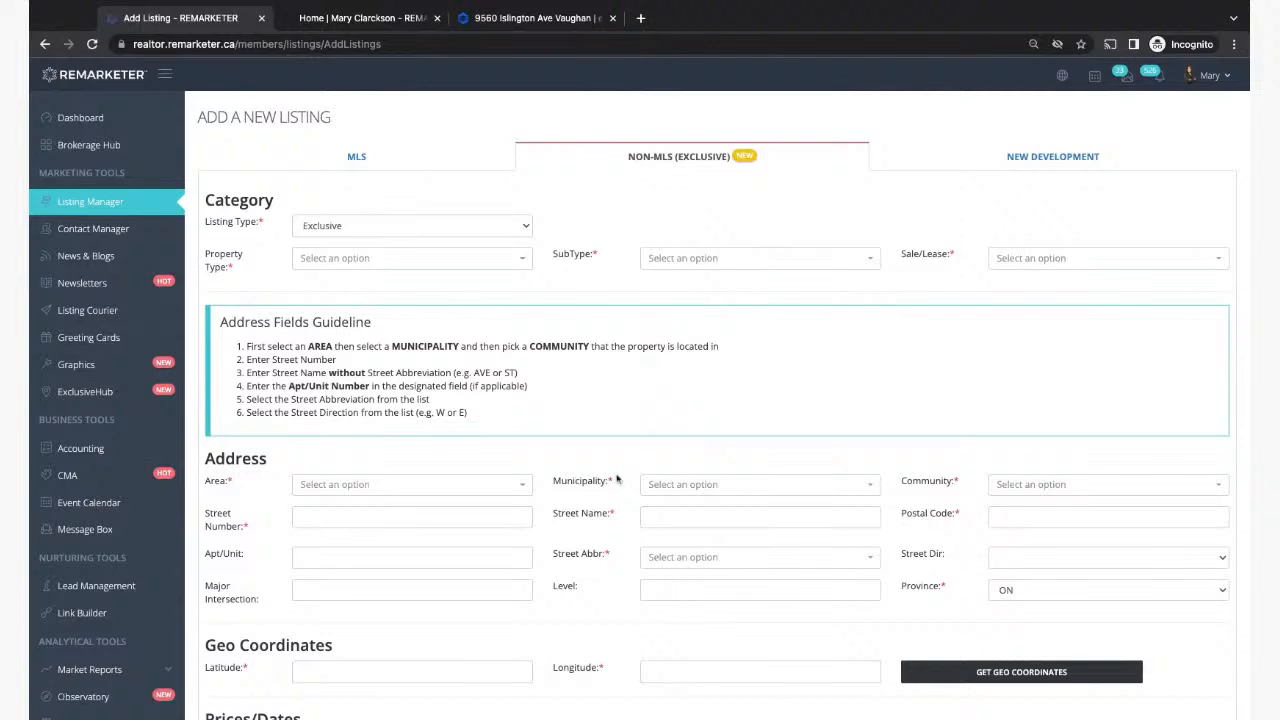
scroll(617, 479, "down", 2)
scroll(617, 479, "down", 4)
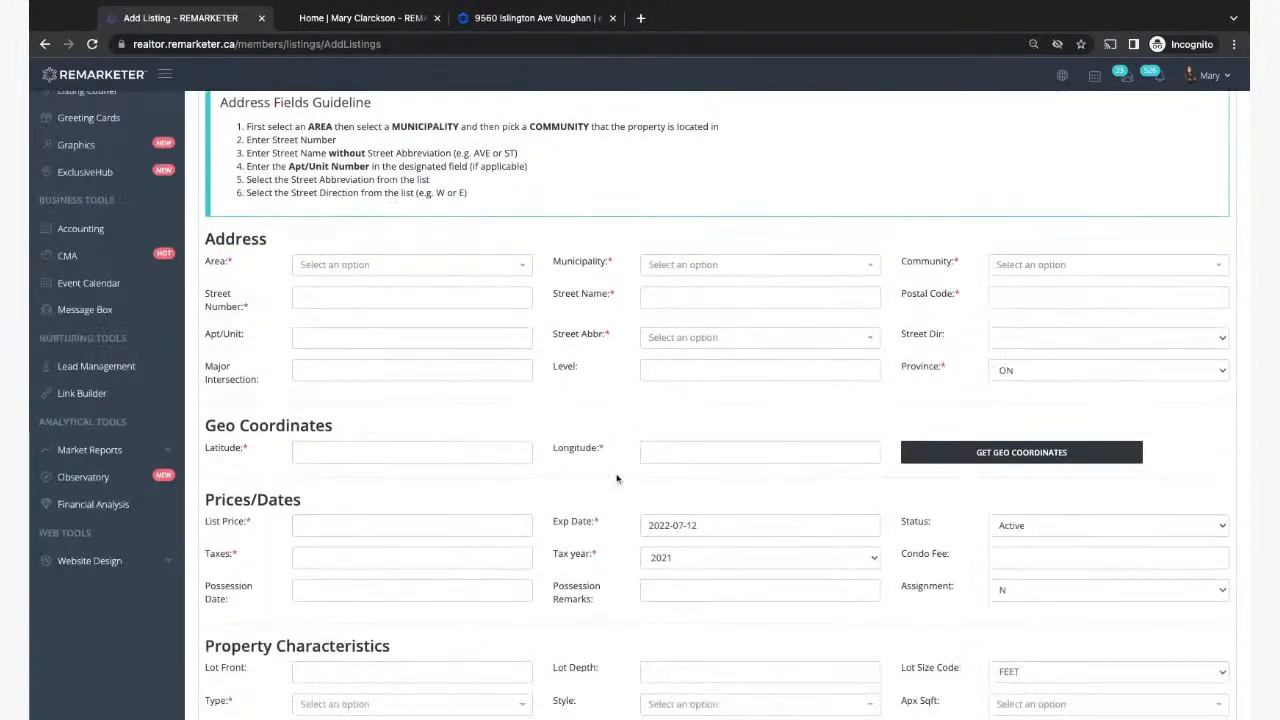
scroll(651, 170, "up", 6)
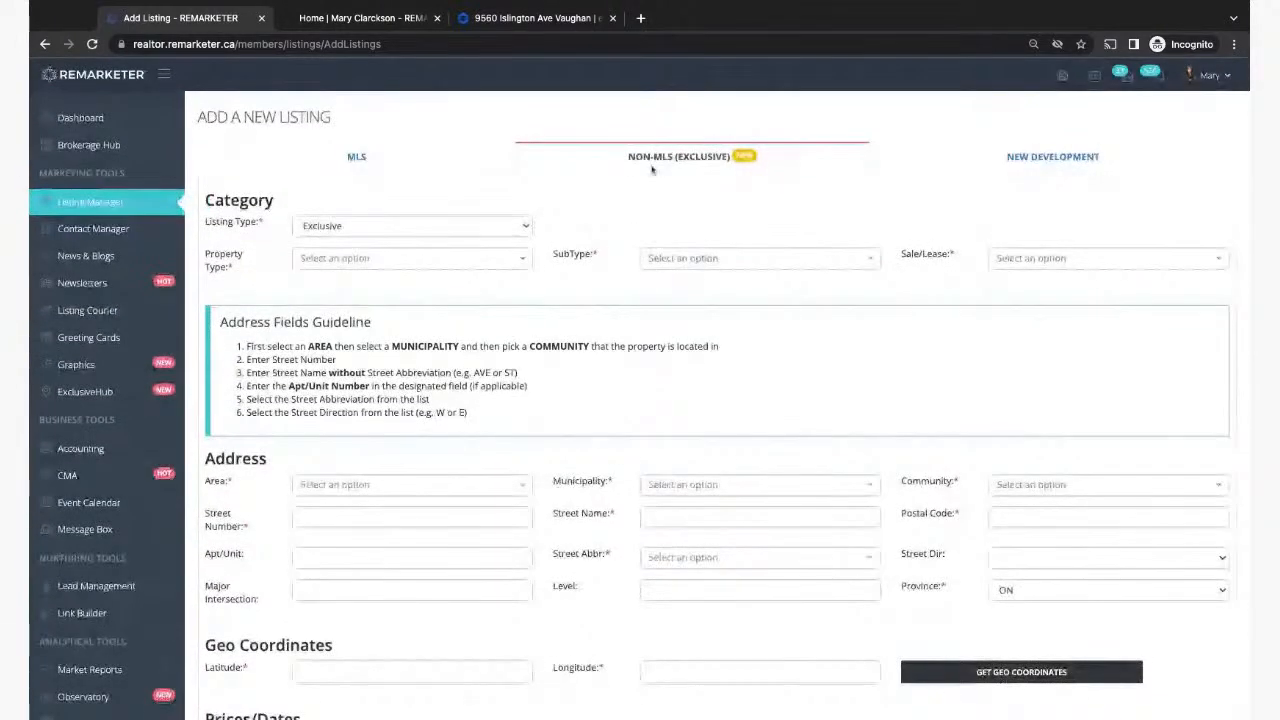
scroll(629, 458, "down", 1)
scroll(629, 458, "up", 1)
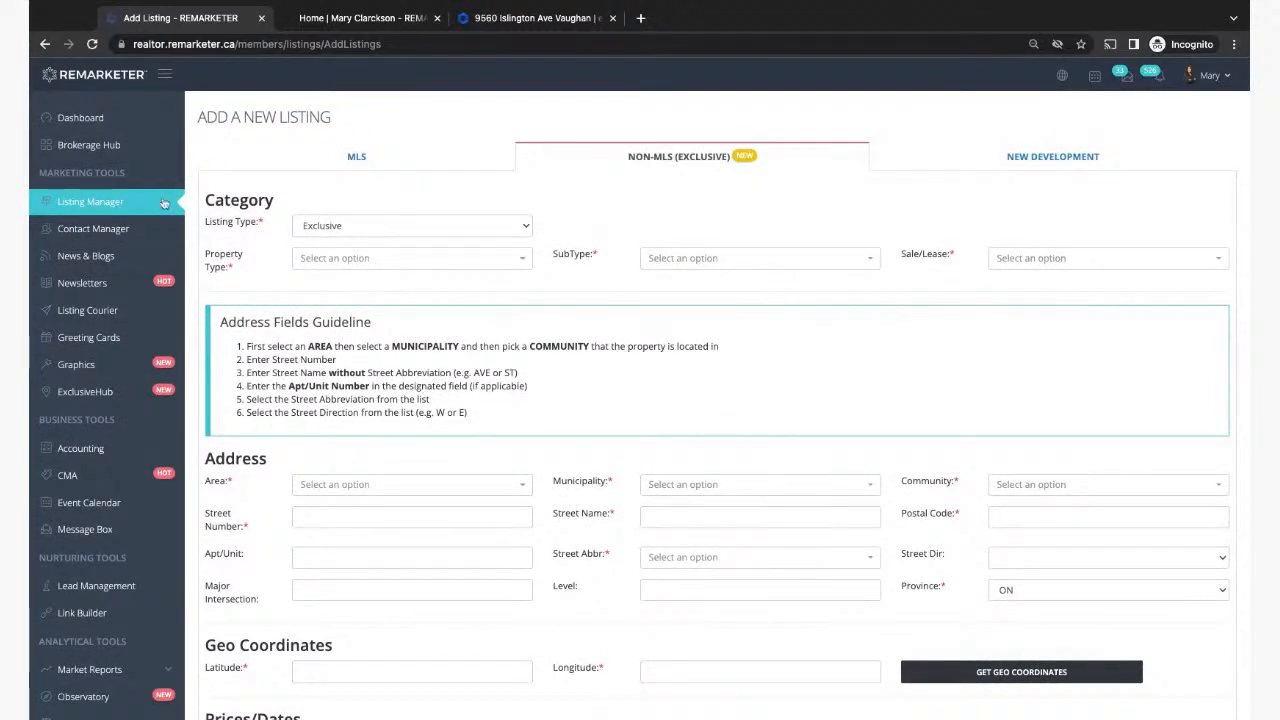
Step: Browse the ExclusiveHub listings table in REMARKETER
left_click(80, 399)
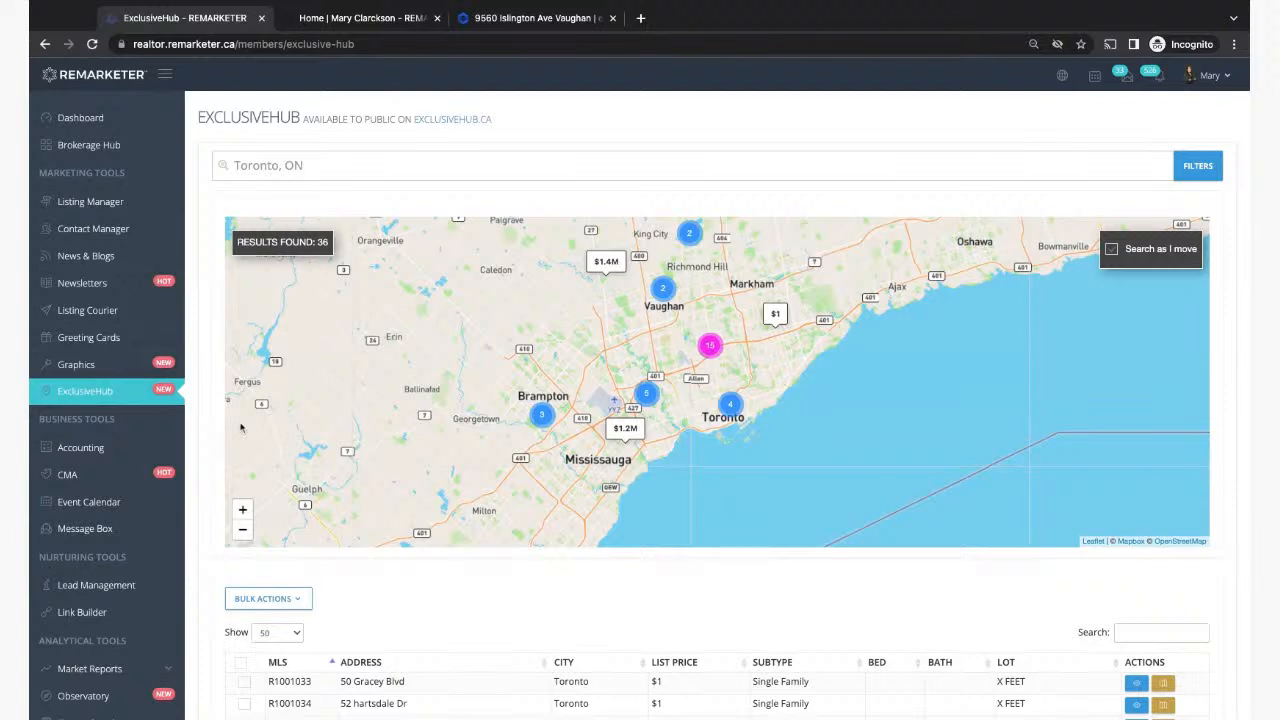
mouse_move(763, 313)
scroll(675, 565, "down", 3)
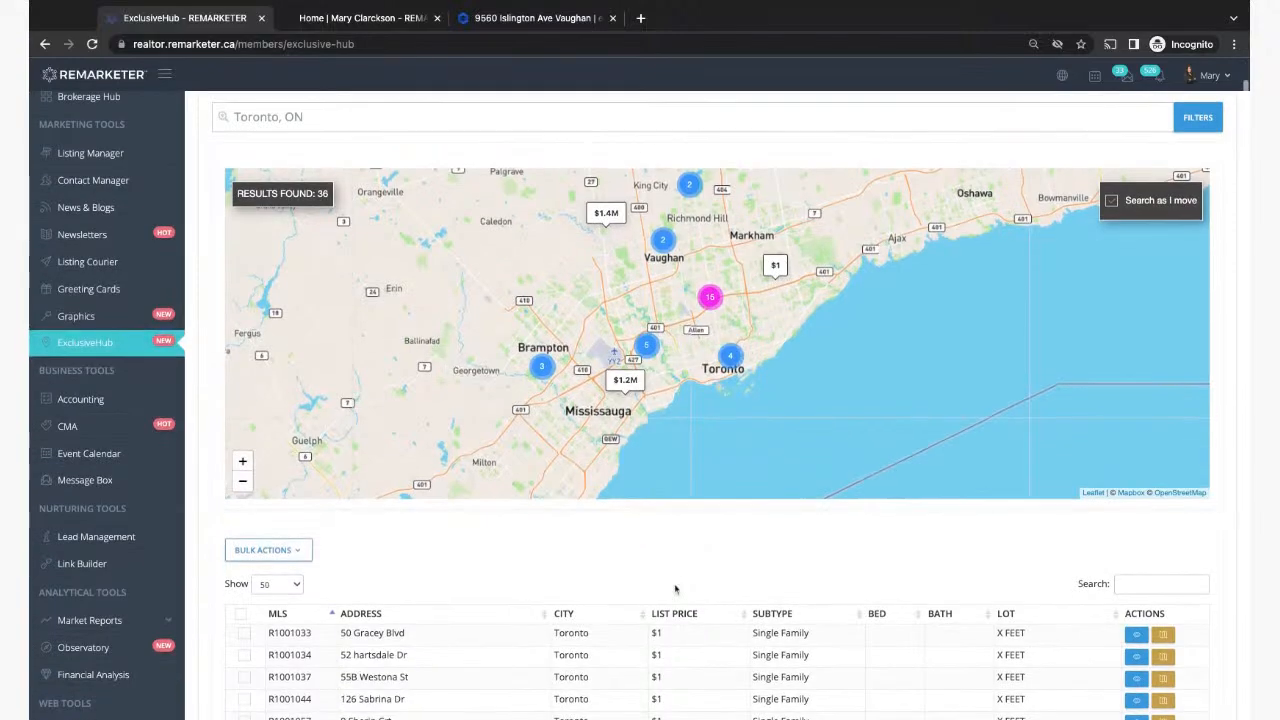
scroll(675, 590, "down", 7)
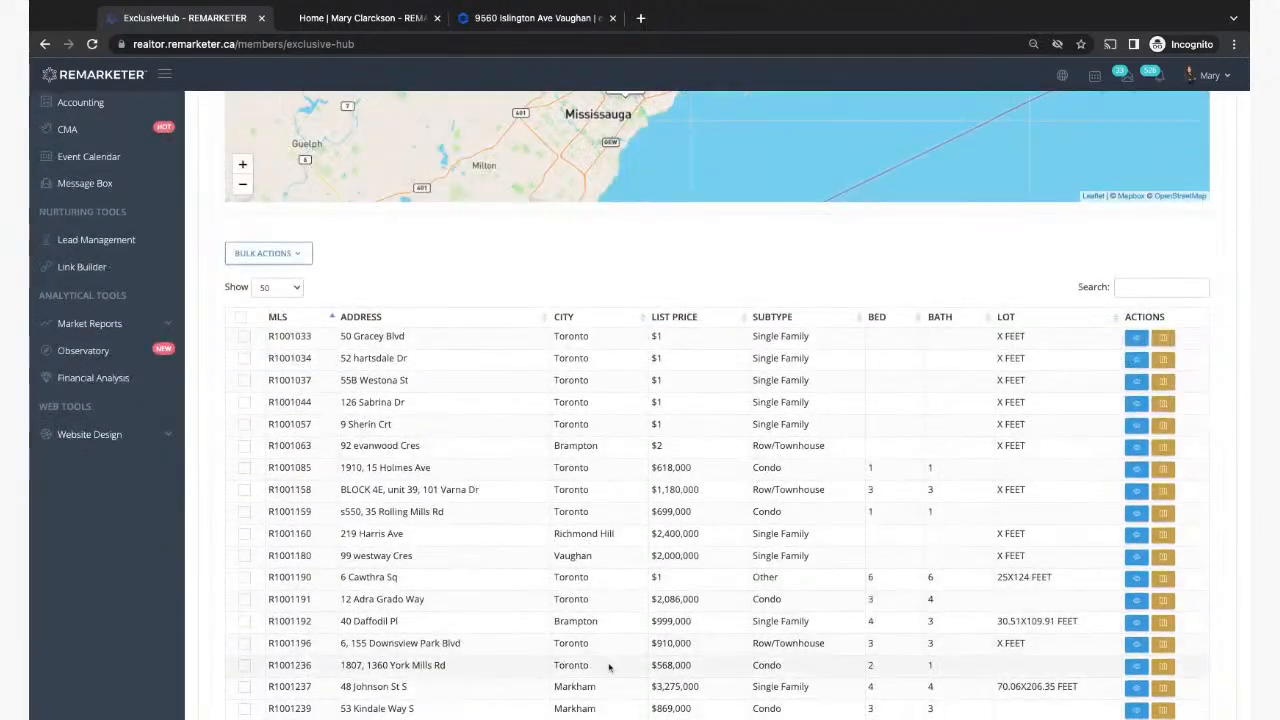
scroll(675, 590, "down", 7)
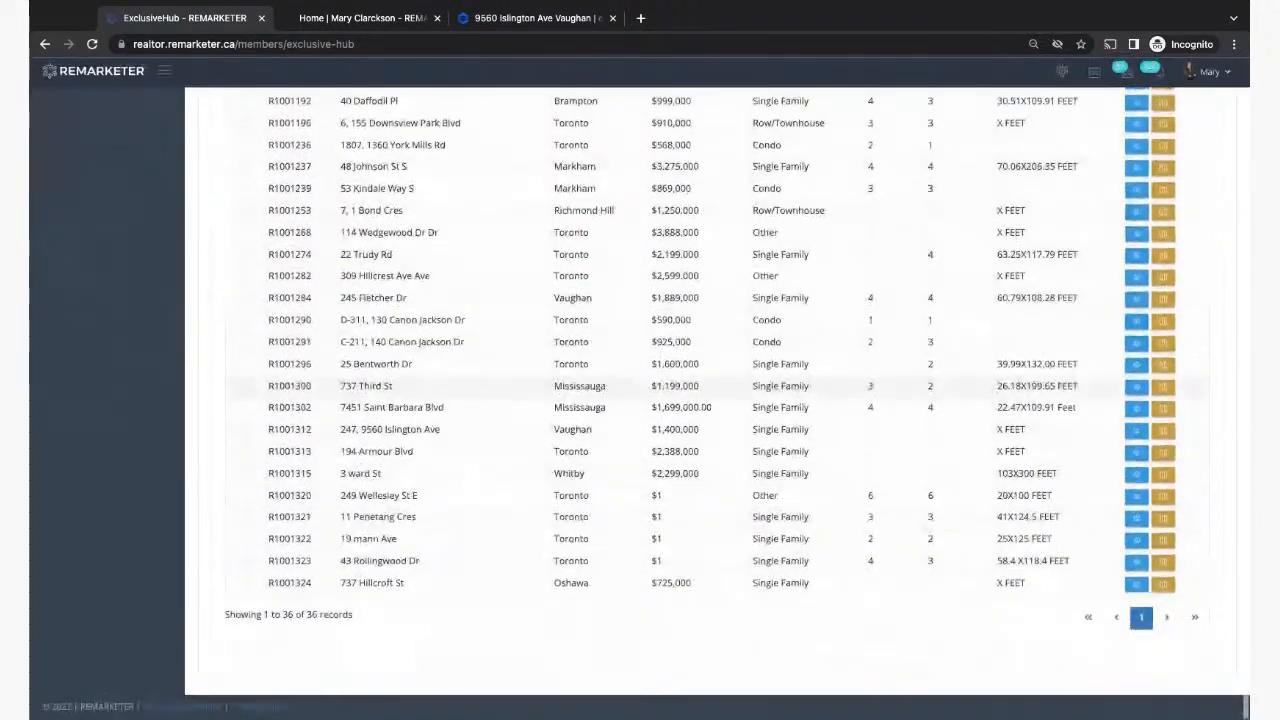
scroll(675, 590, "up", 15)
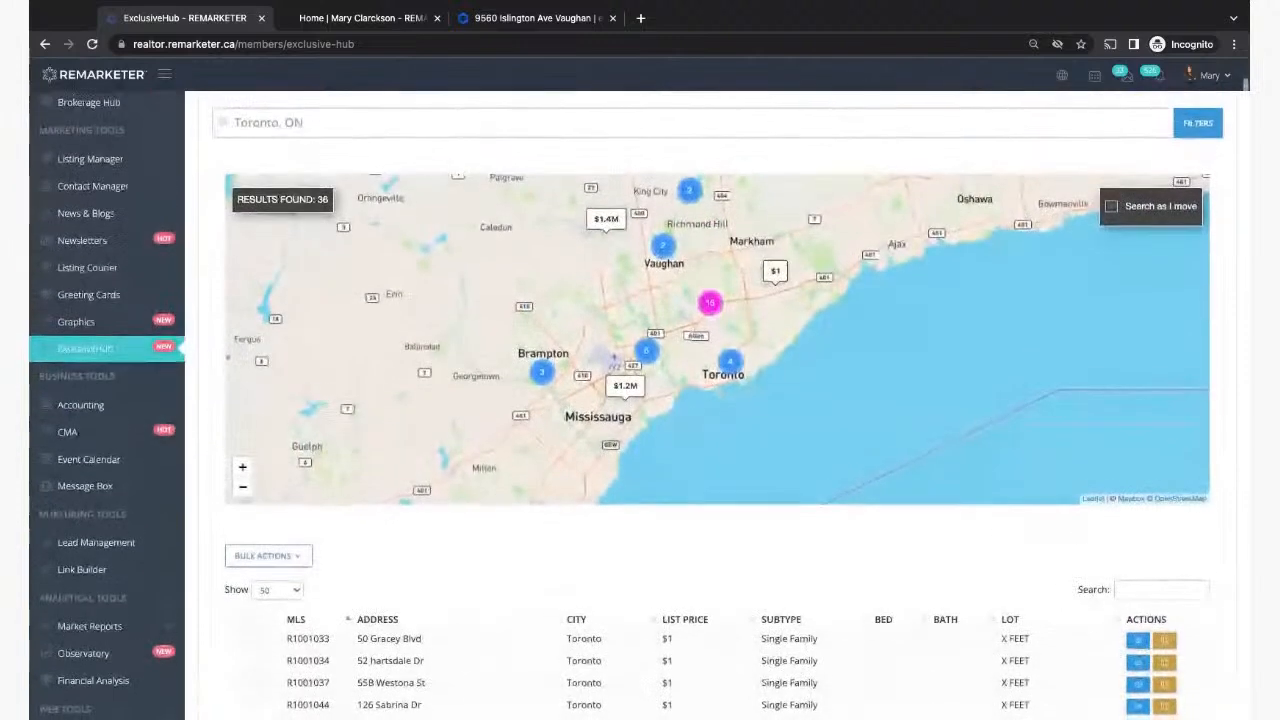
scroll(675, 590, "down", 1)
mouse_move(634, 363)
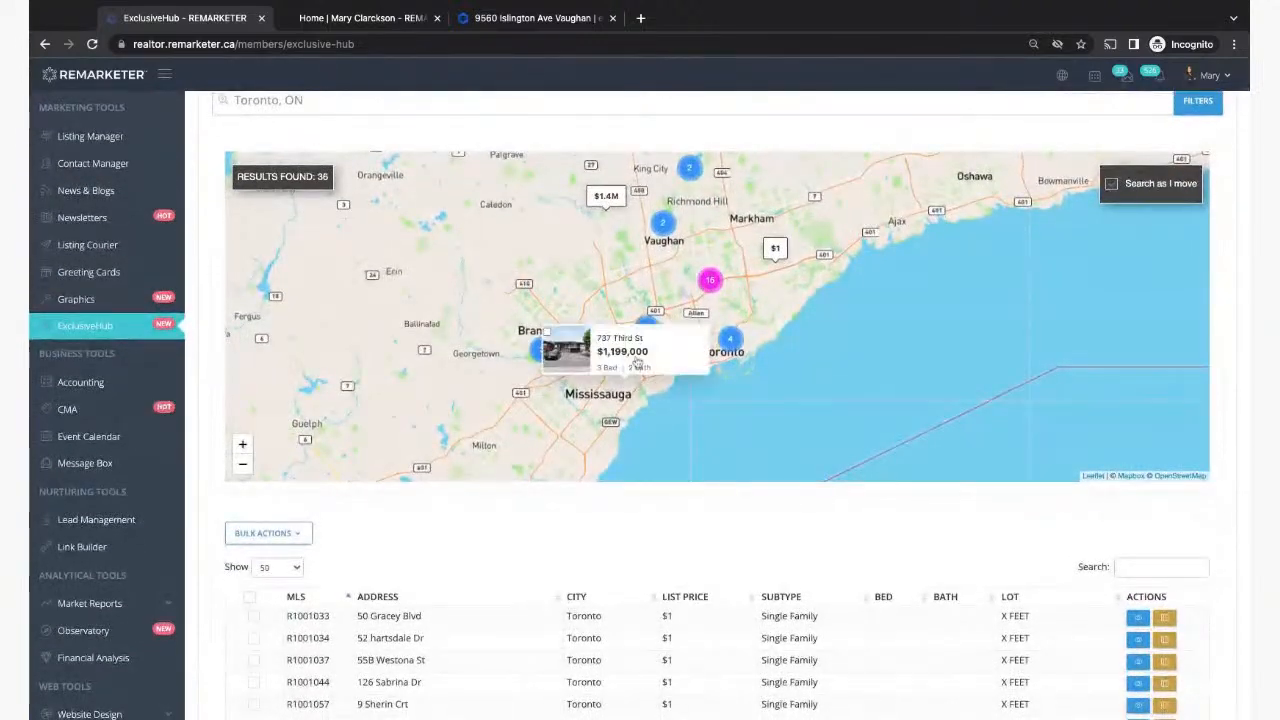
left_click(577, 355)
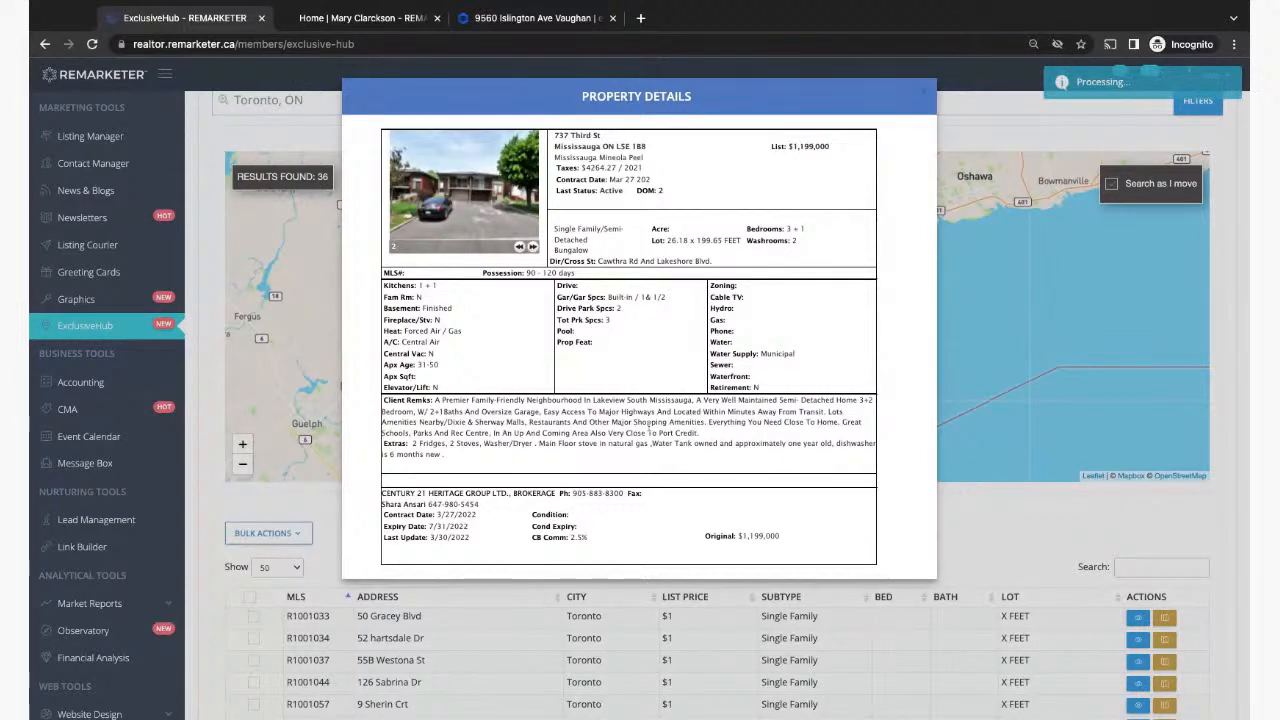
left_click_drag(572, 537, 588, 537)
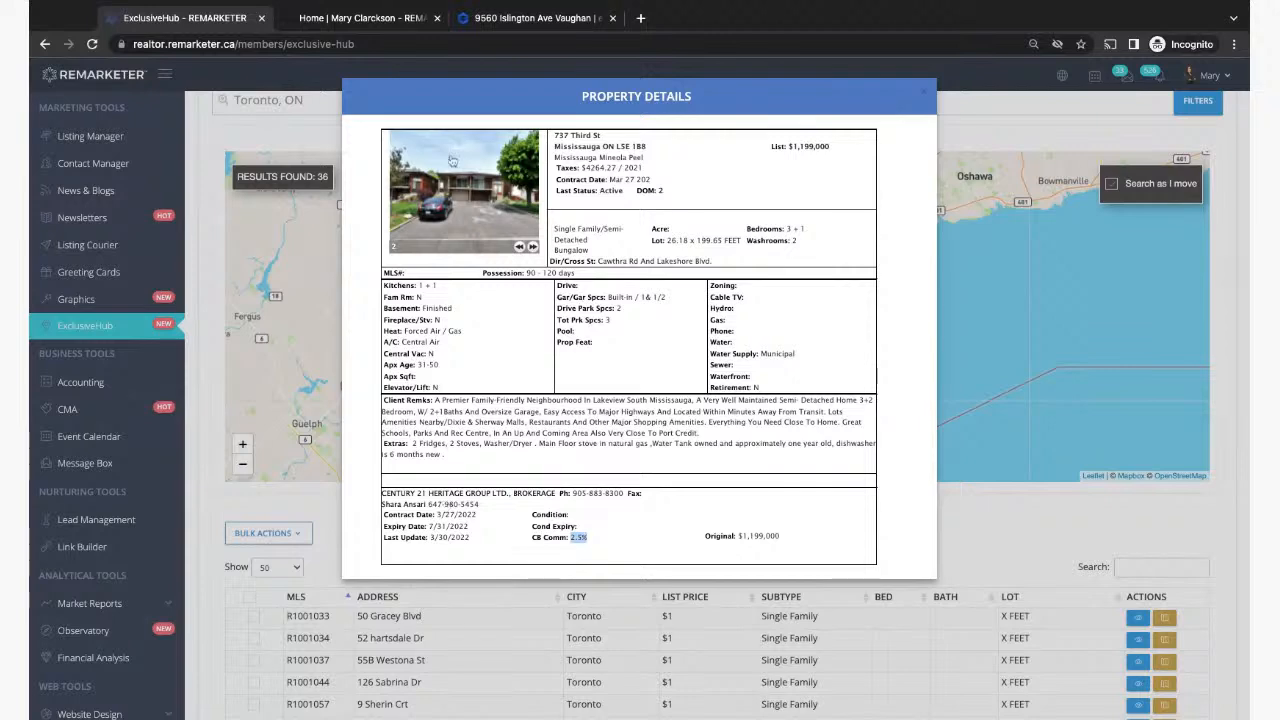
left_click(923, 92)
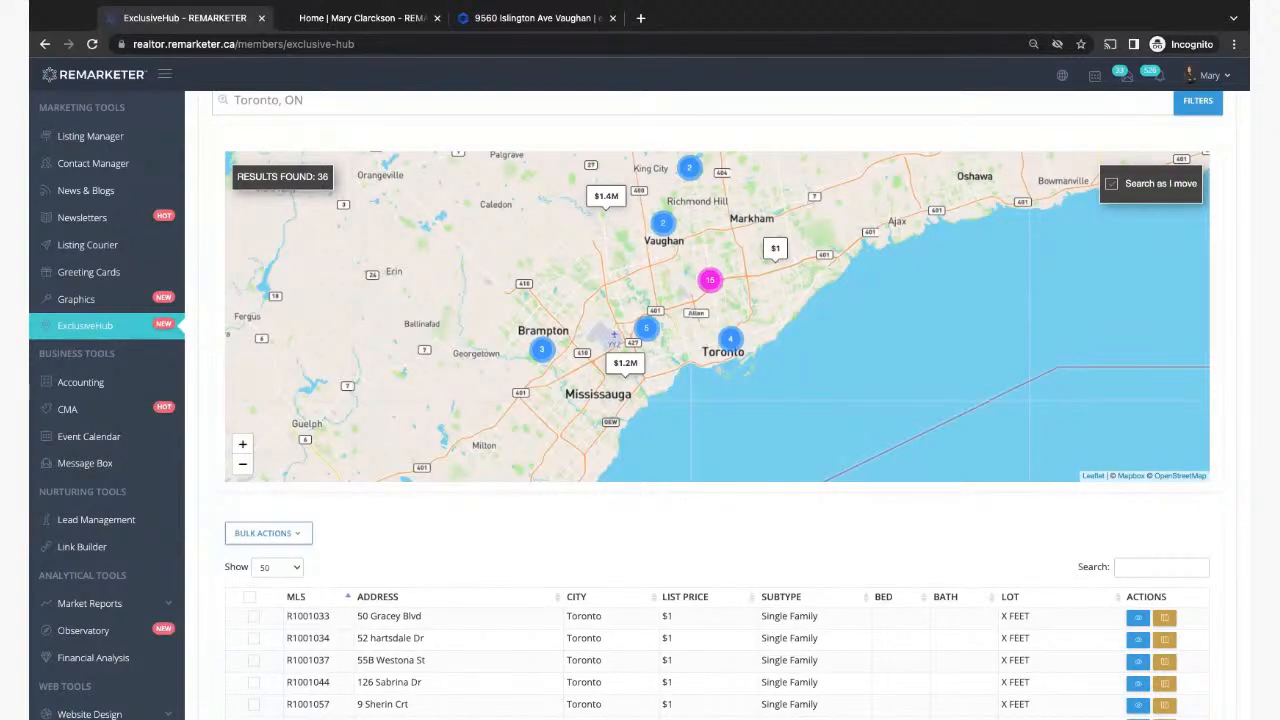
left_click(92, 136)
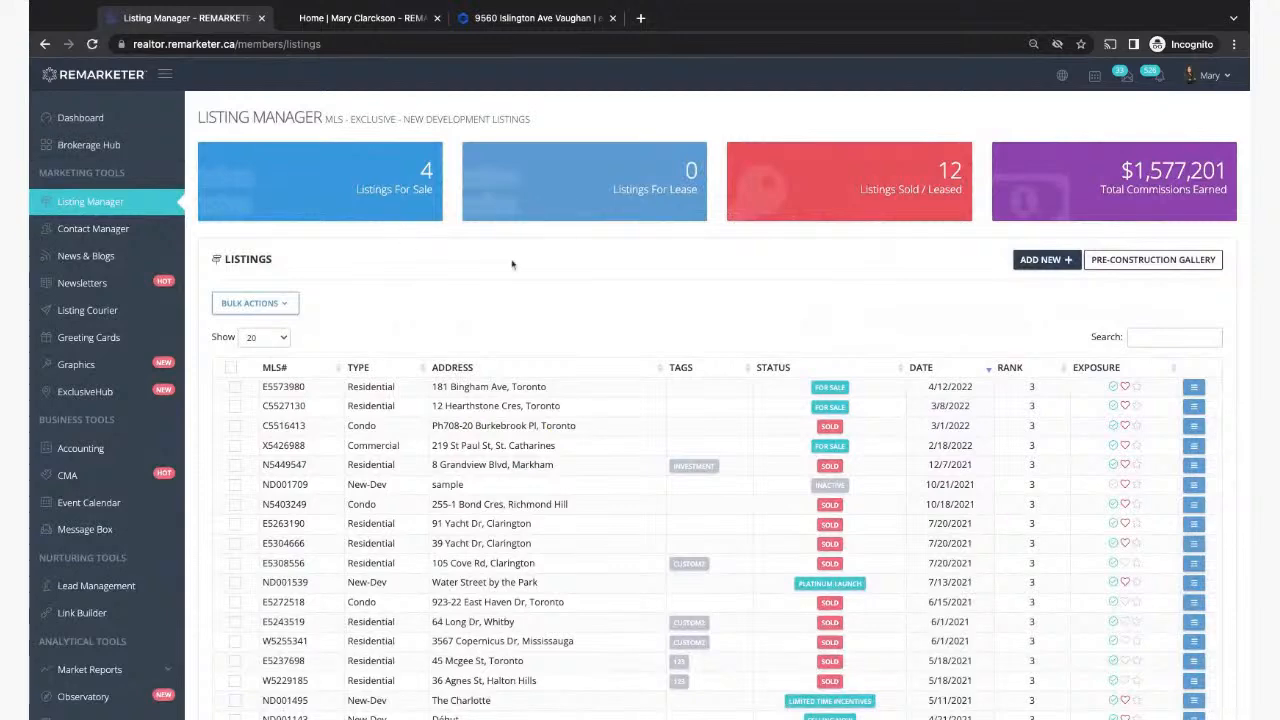
Step: Start a new Non-MLS exclusive listing using the New Development form
left_click(1036, 259)
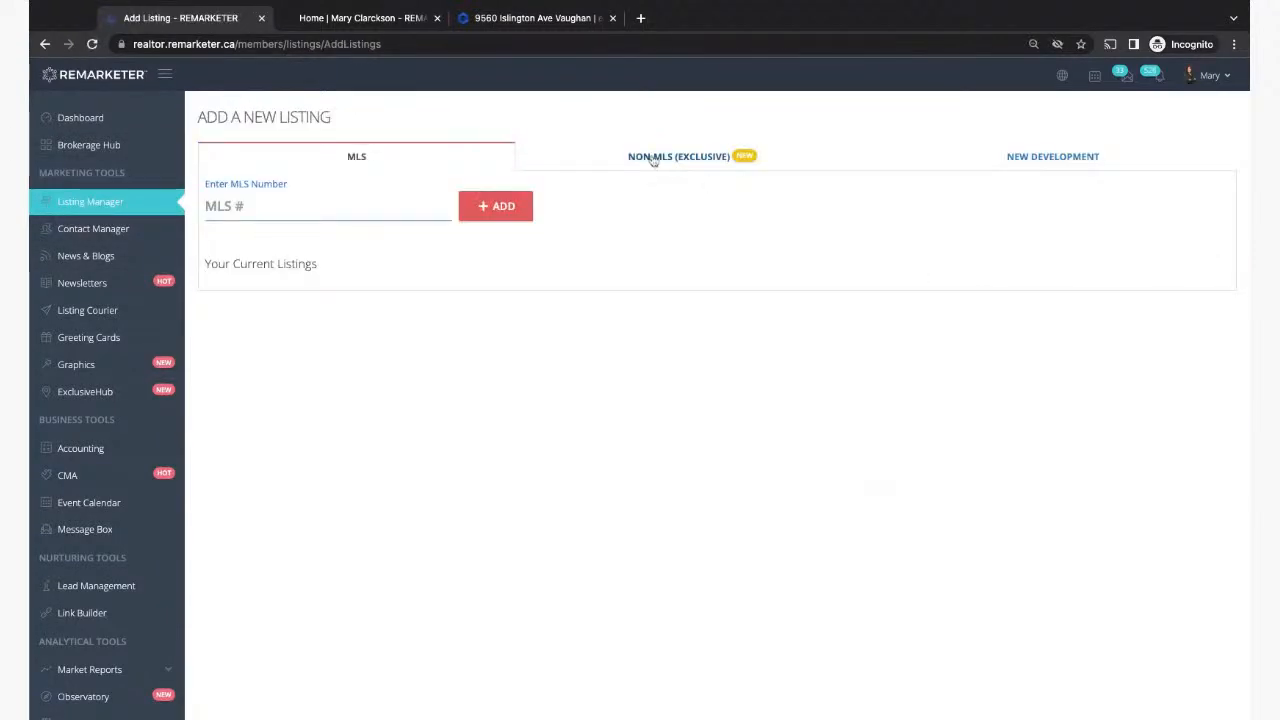
left_click(655, 160)
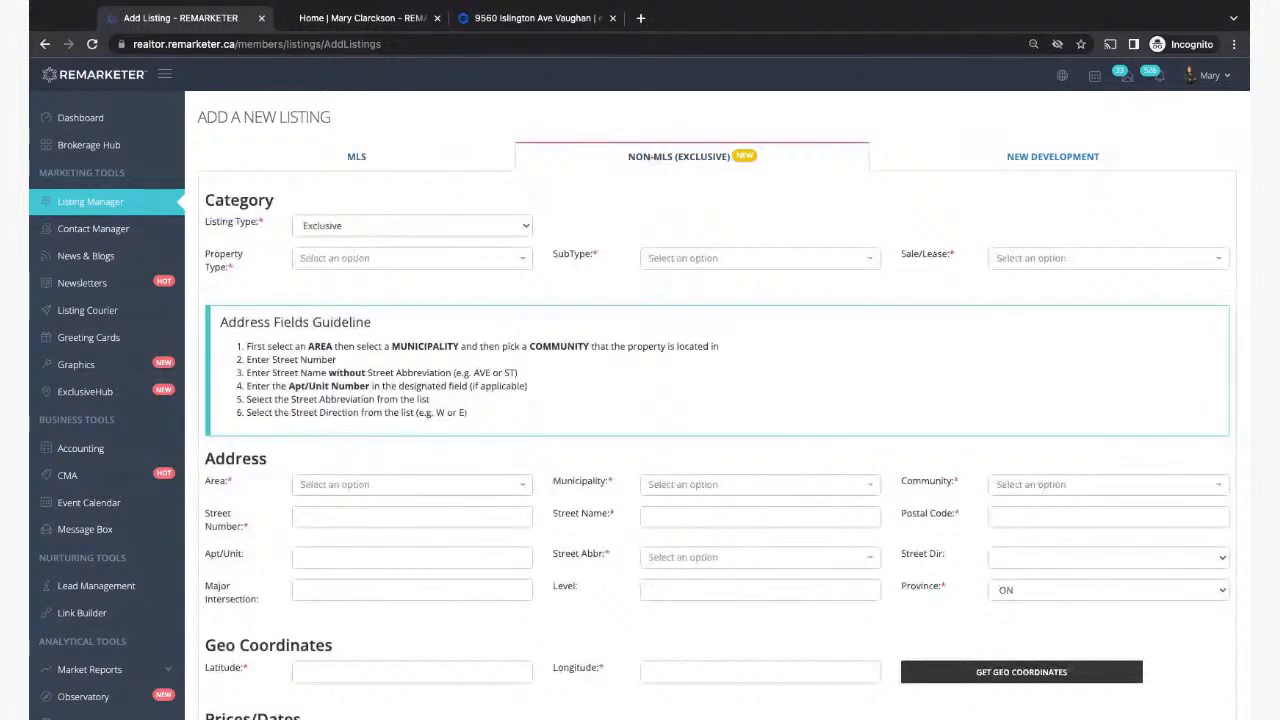
left_click(1048, 168)
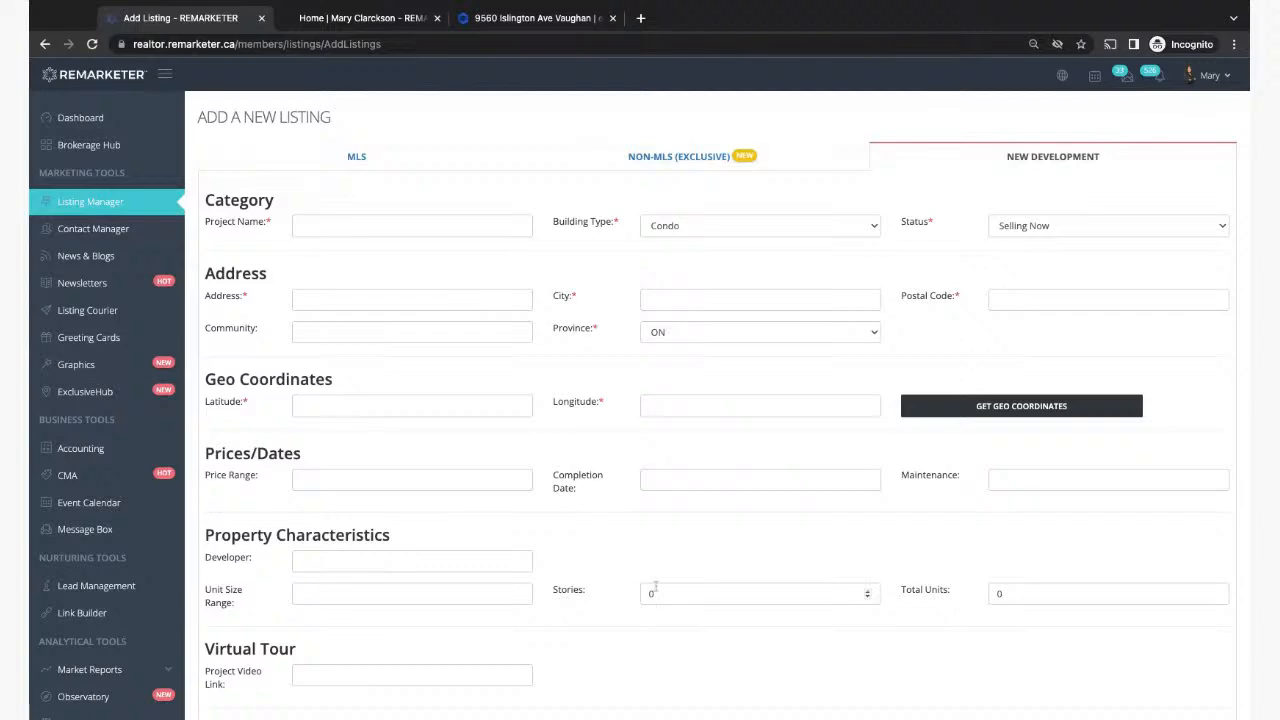
Step: Scroll through the New Development form down to the empty Description editor and back up
scroll(655, 588, "down", 2)
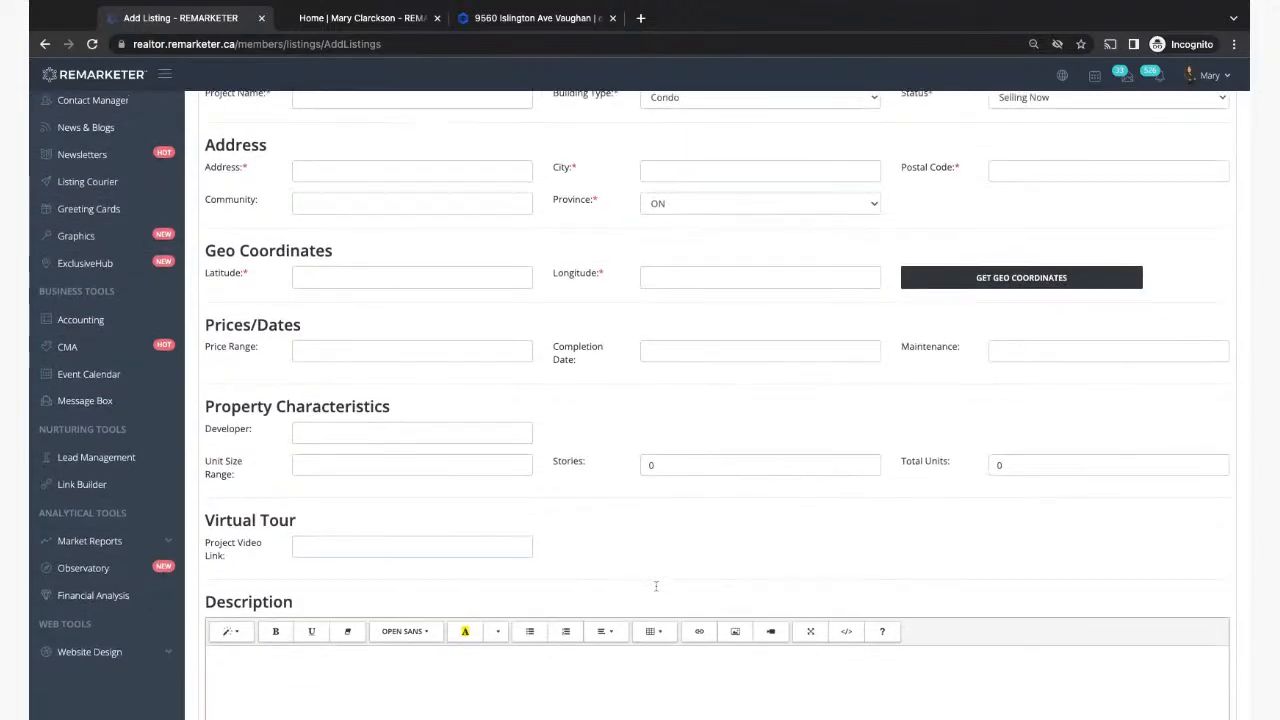
scroll(656, 586, "up", 2)
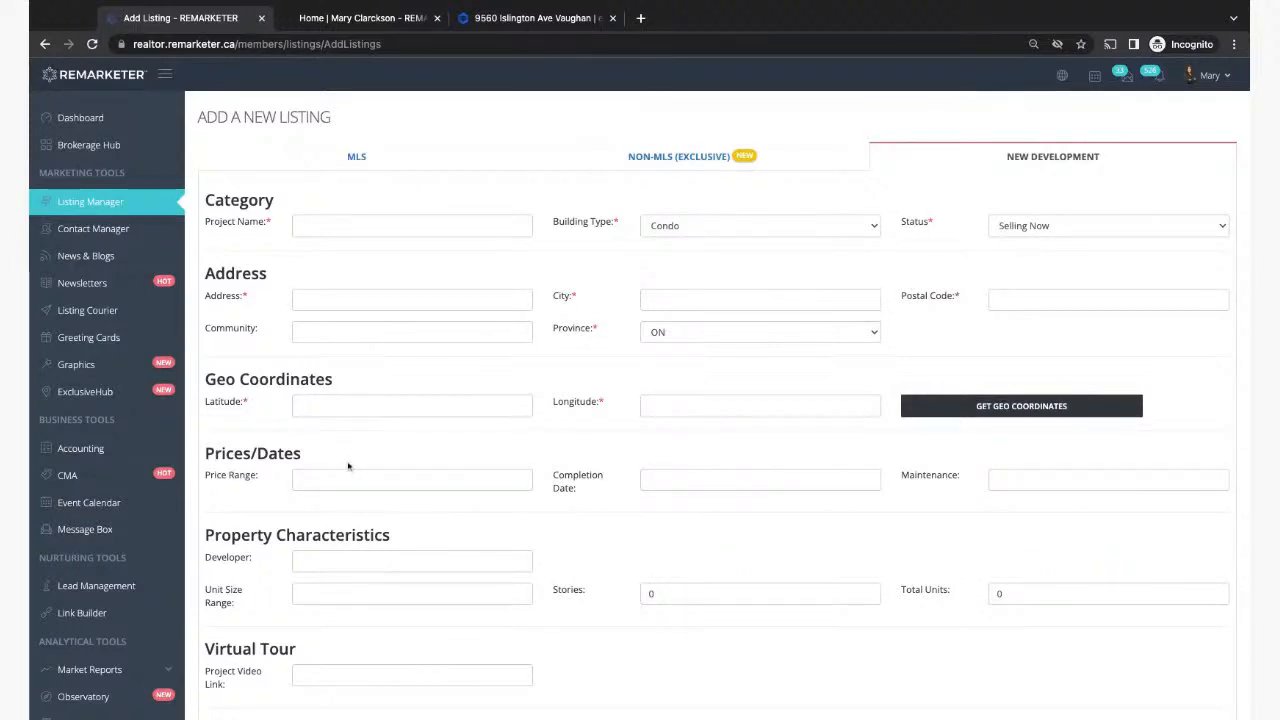
scroll(320, 562, "down", 1)
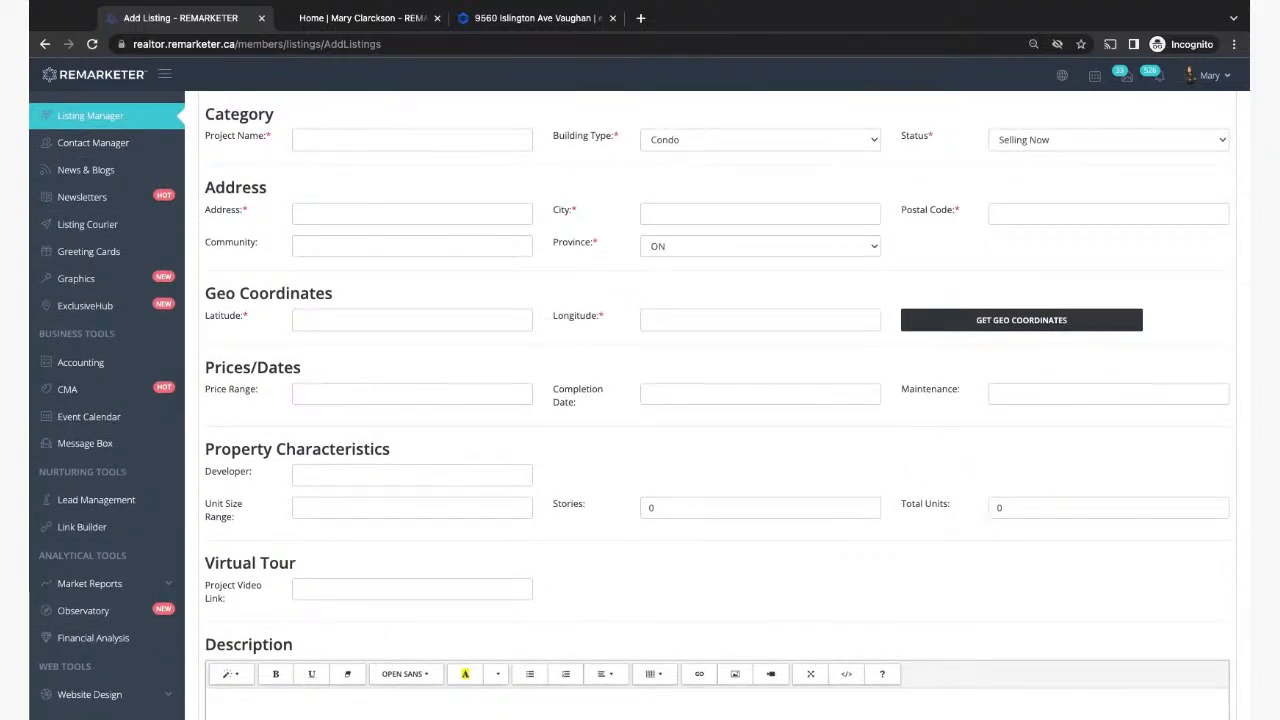
scroll(834, 527, "up", 1)
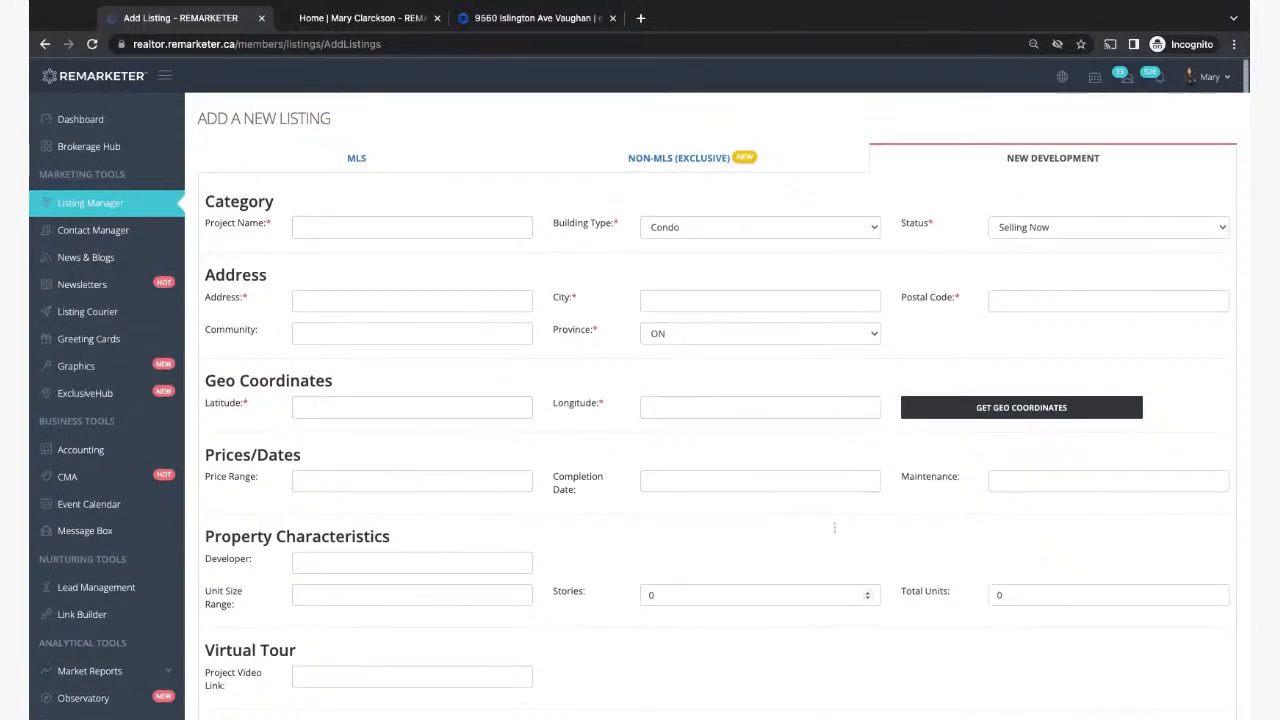
scroll(684, 600, "down", 4)
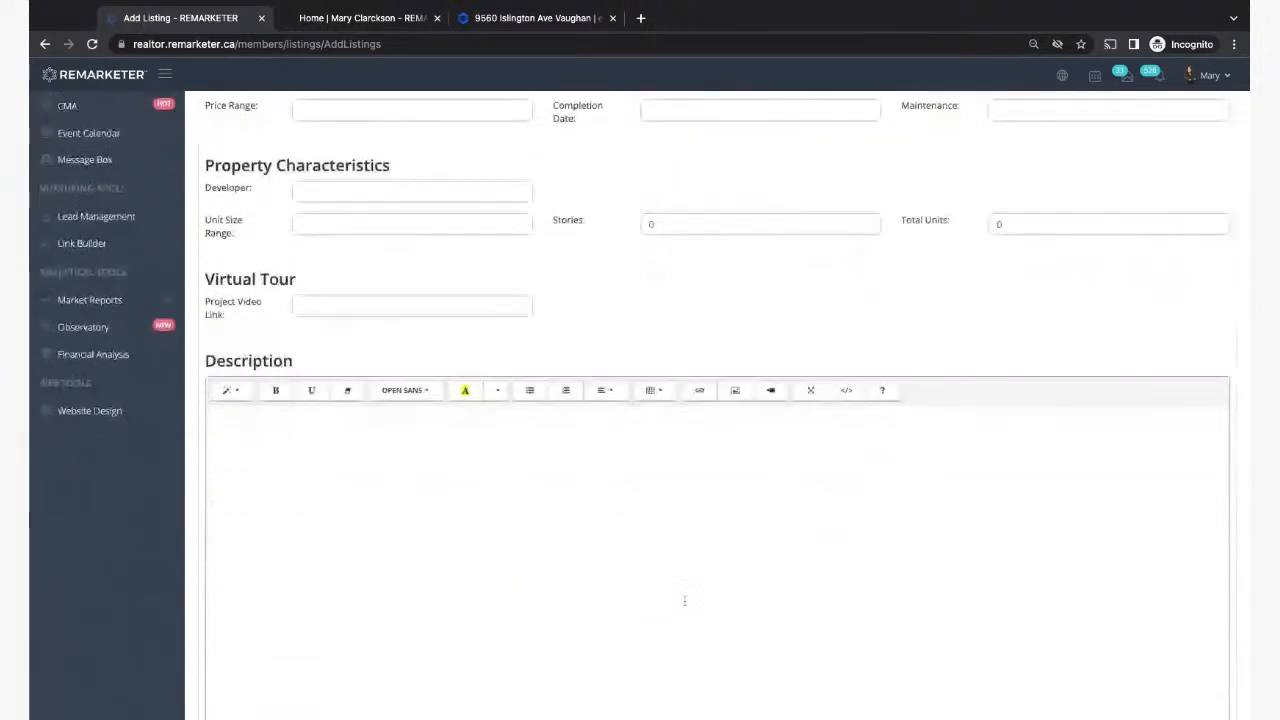
scroll(496, 586, "down", 2)
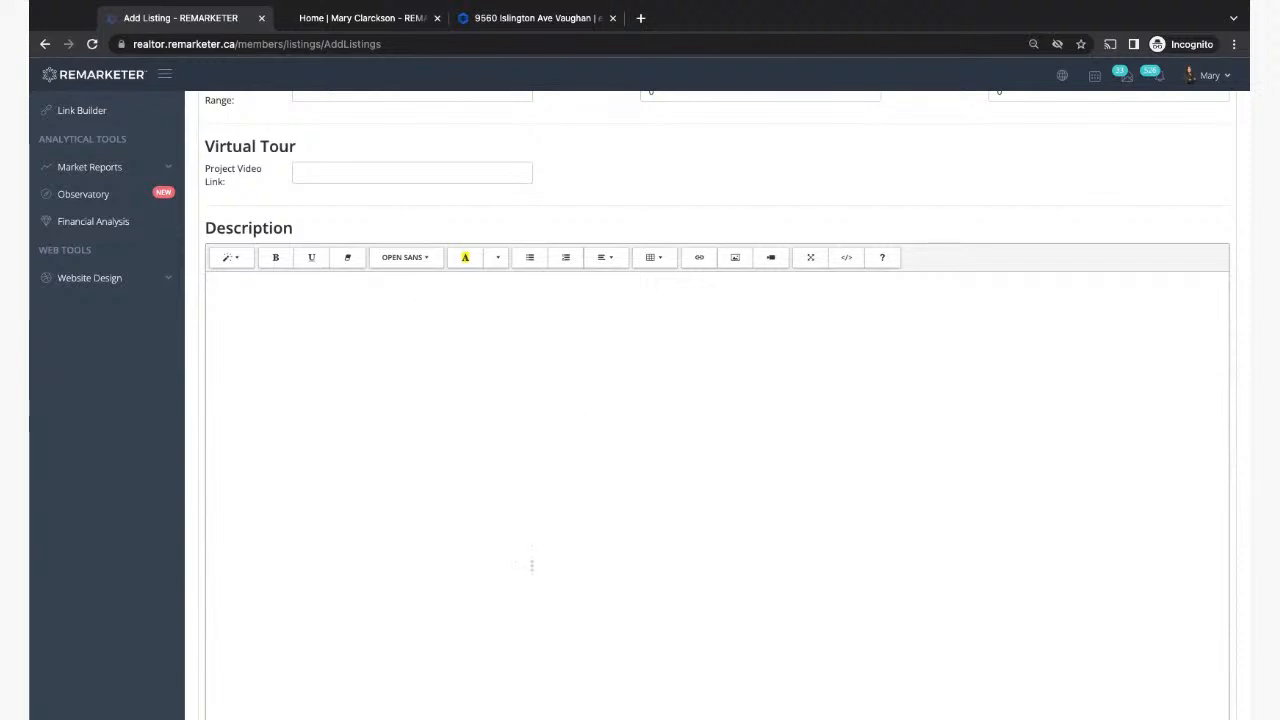
scroll(530, 605, "down", 2)
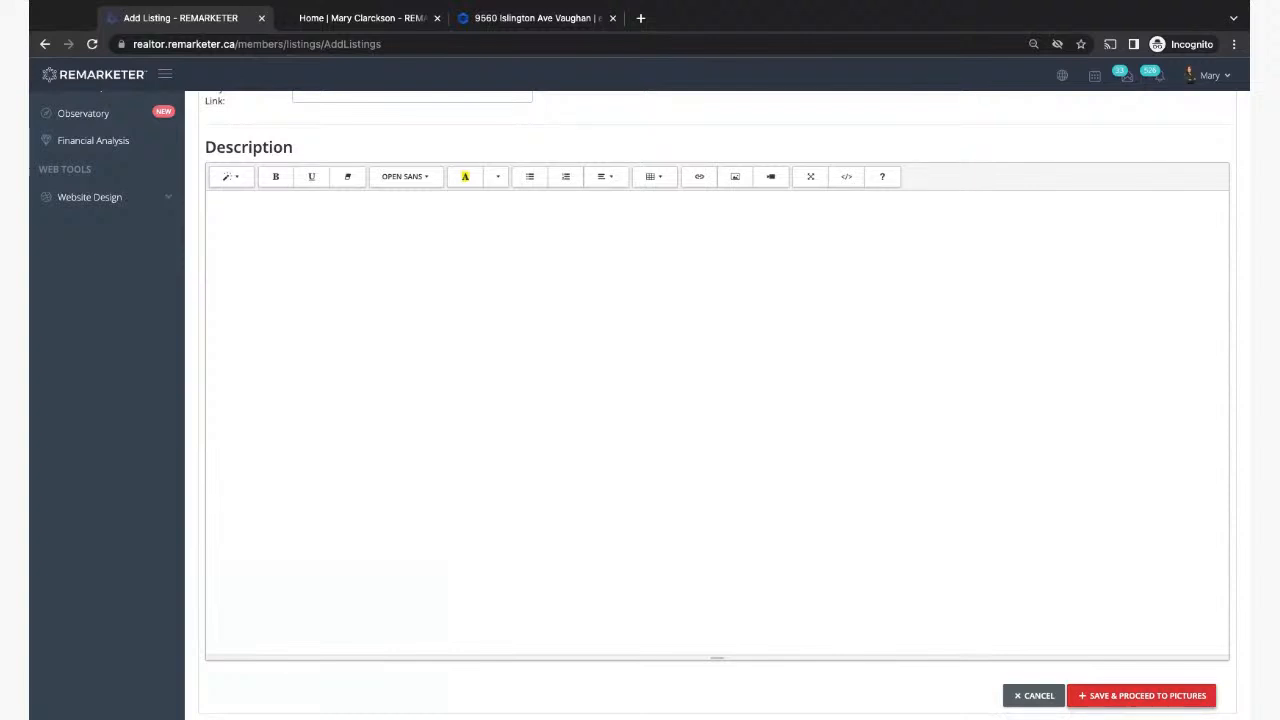
scroll(783, 441, "up", 6)
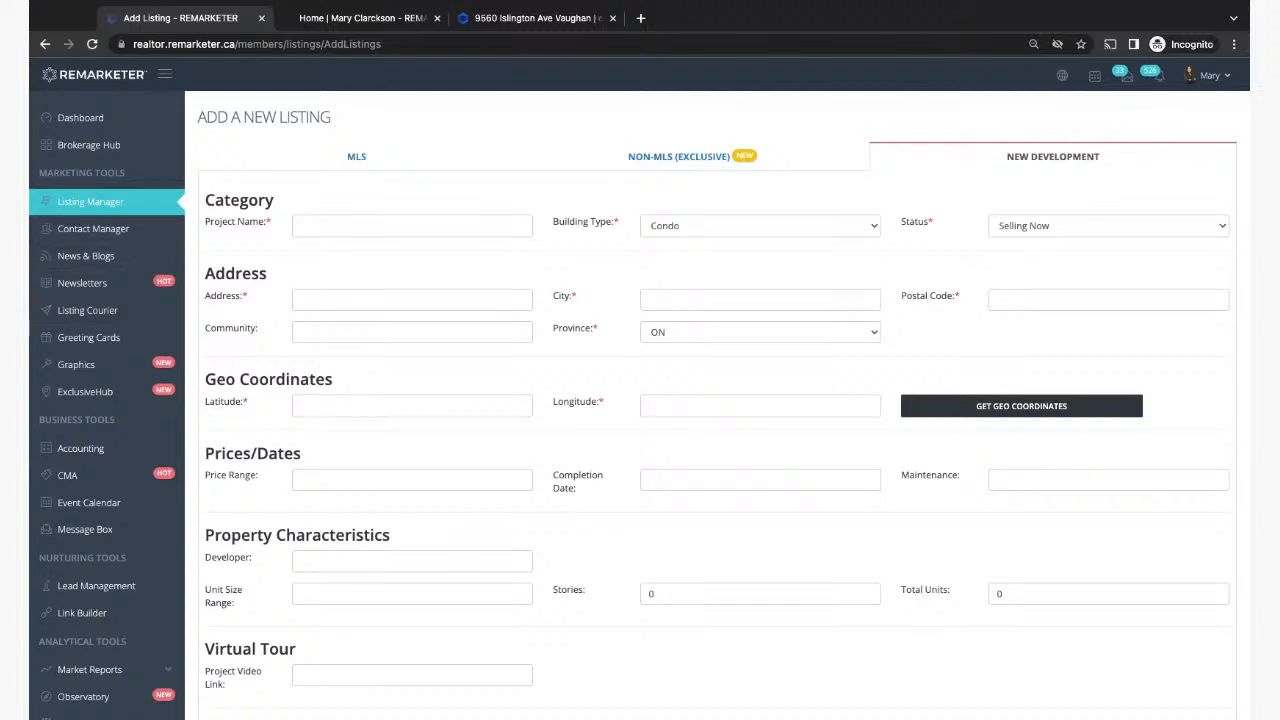
left_click(97, 206)
left_click(345, 18)
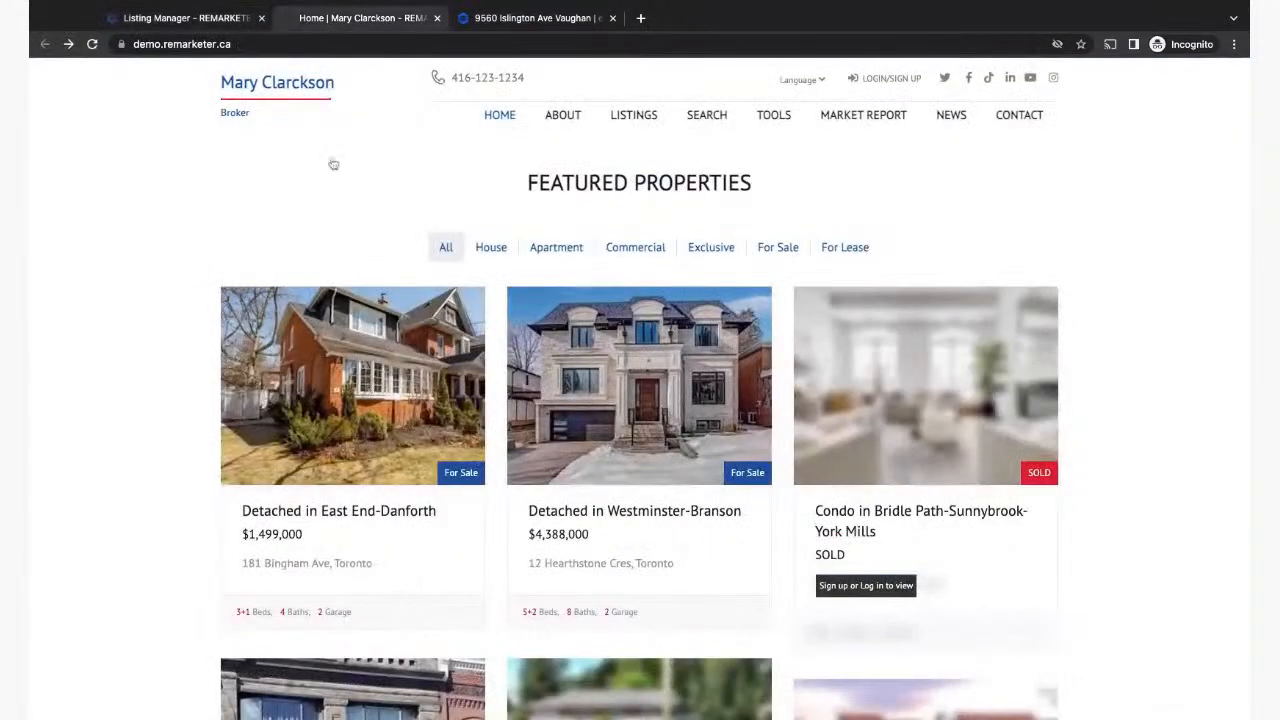
scroll(363, 356, "down", 5)
scroll(362, 355, "down", 10)
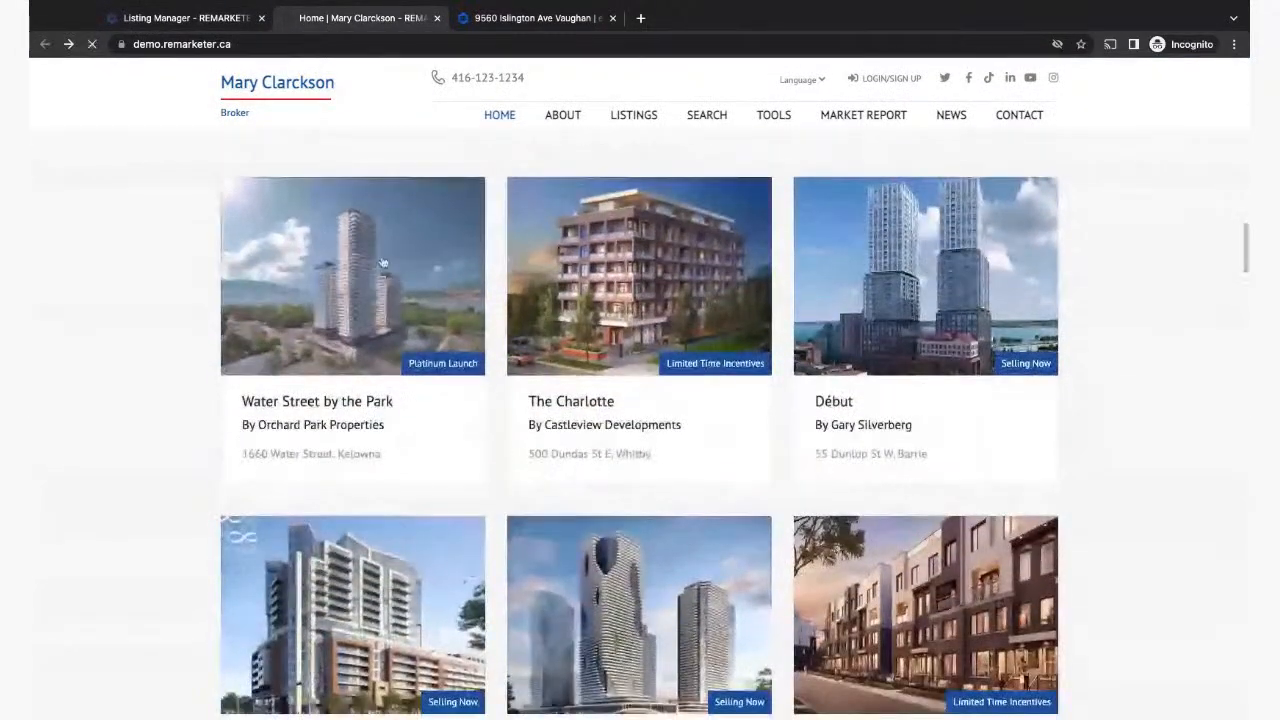
left_click(382, 262)
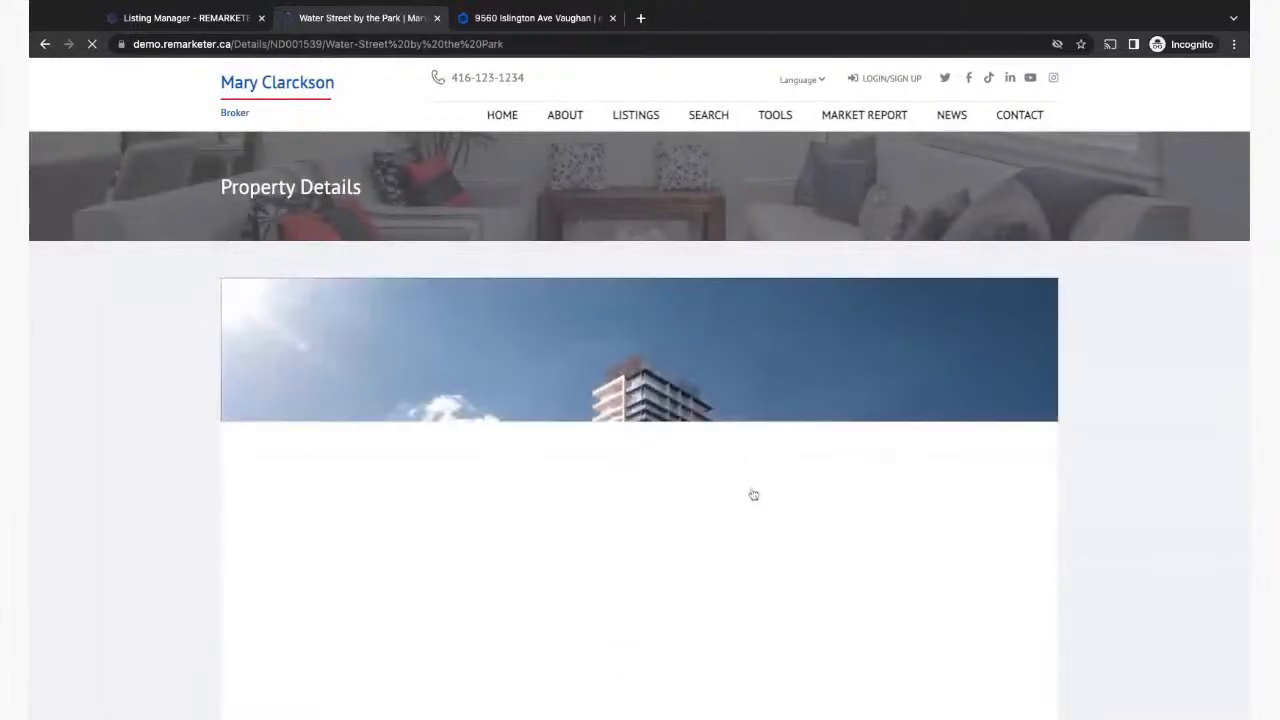
scroll(730, 587, "down", 6)
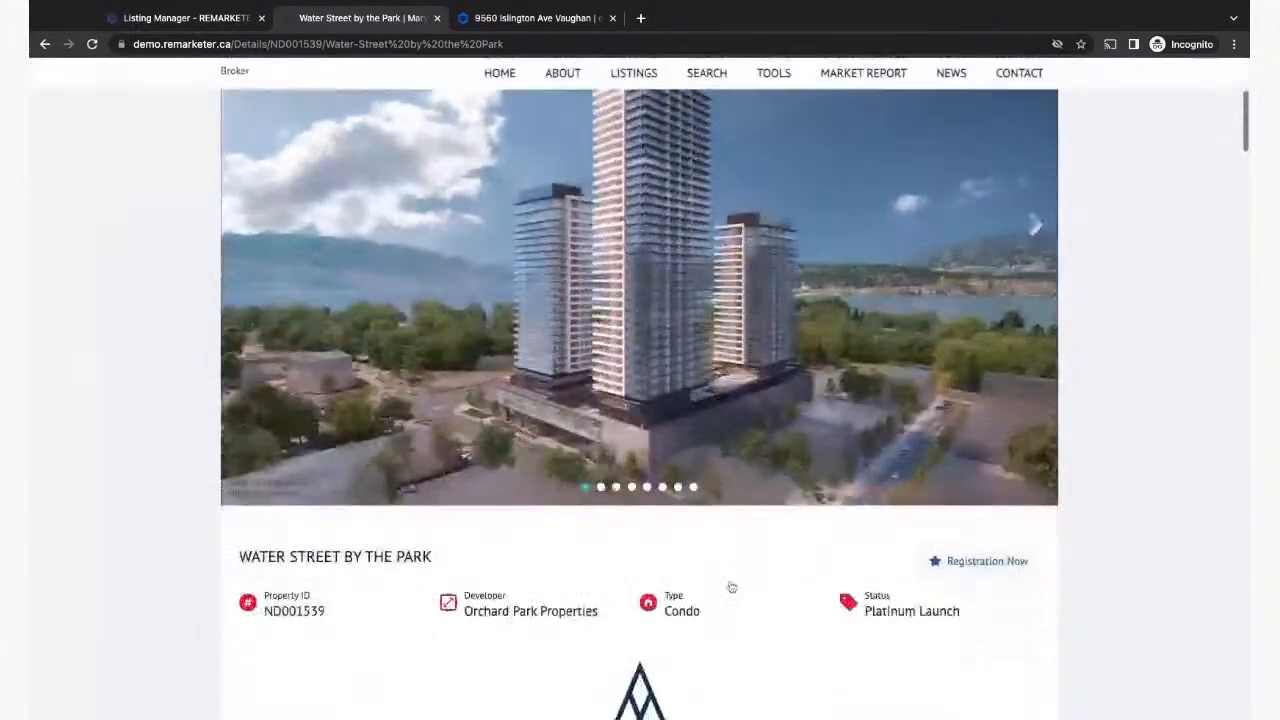
scroll(1035, 563, "up", 8)
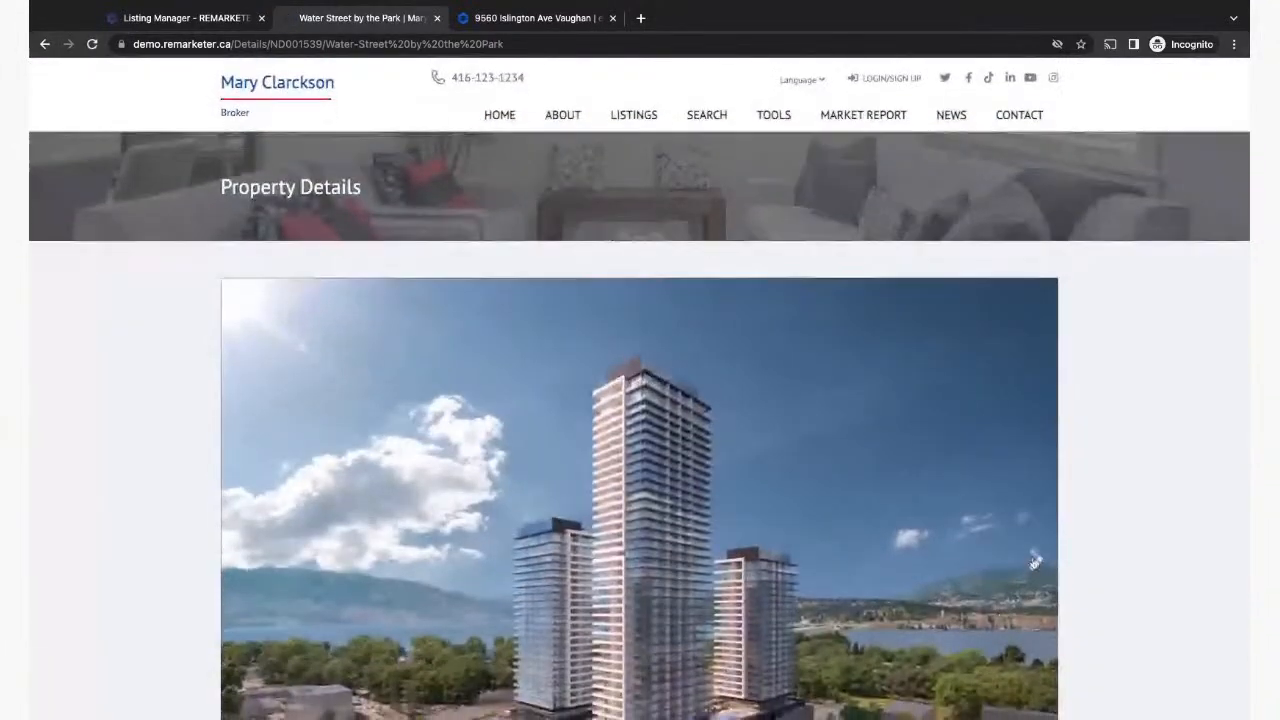
left_click(1035, 563)
left_click(1035, 563)
left_click(1036, 563)
scroll(1037, 563, "down", 8)
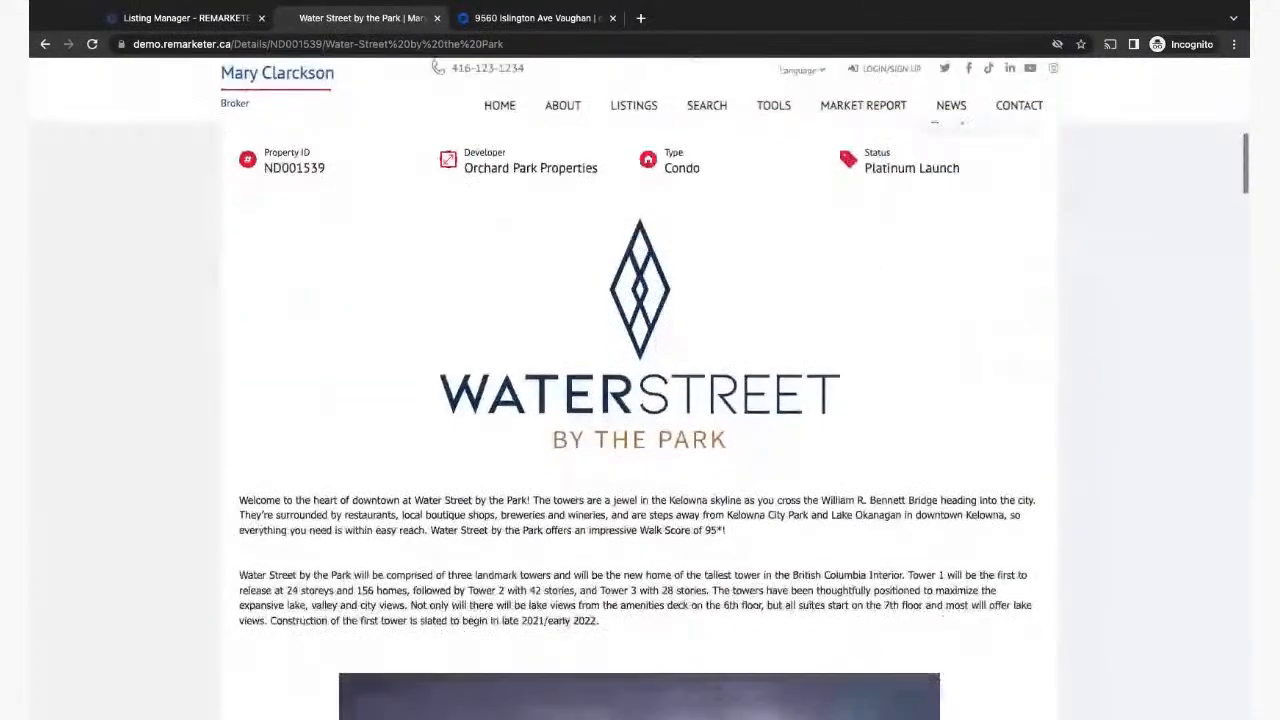
scroll(613, 399, "down", 5)
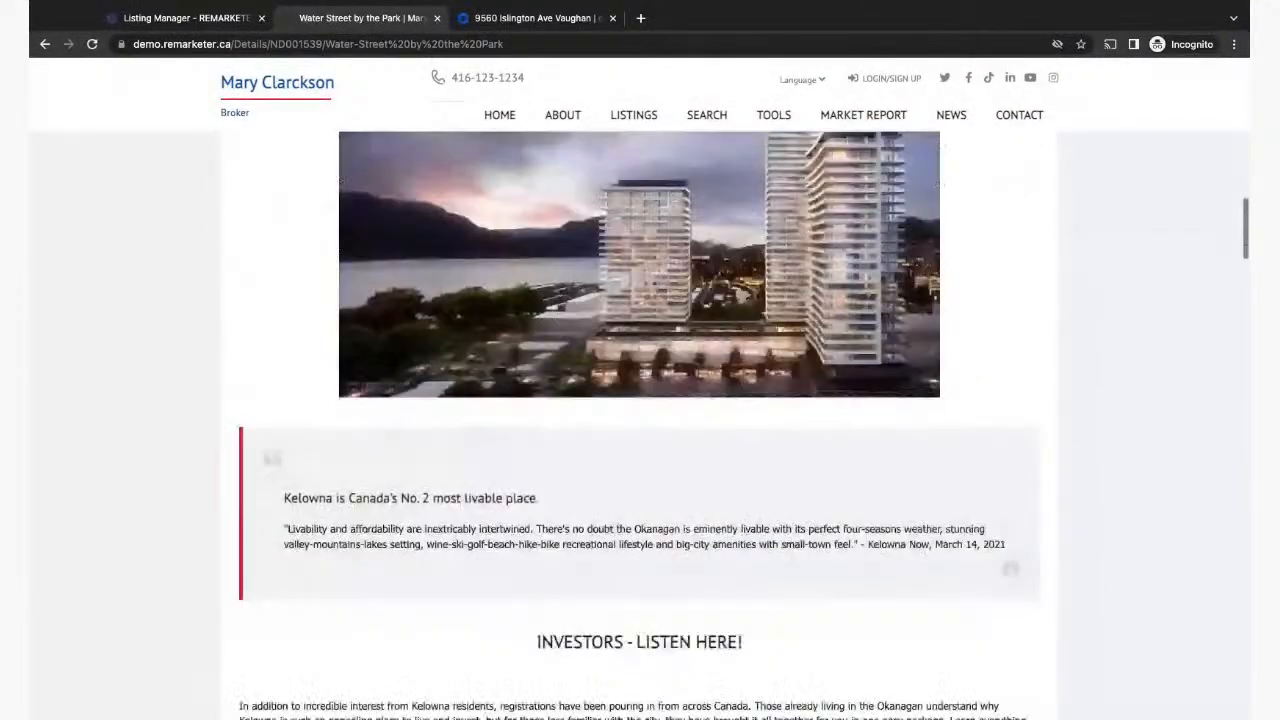
scroll(613, 399, "down", 5)
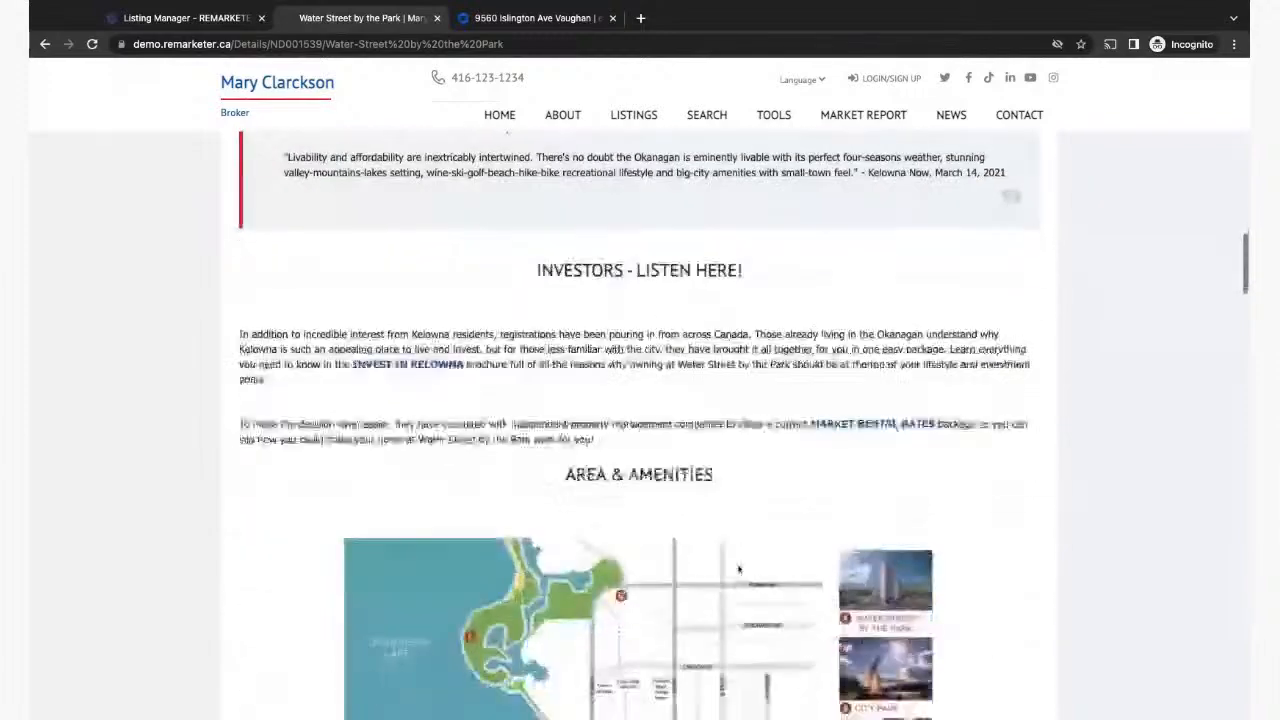
scroll(738, 569, "down", 5)
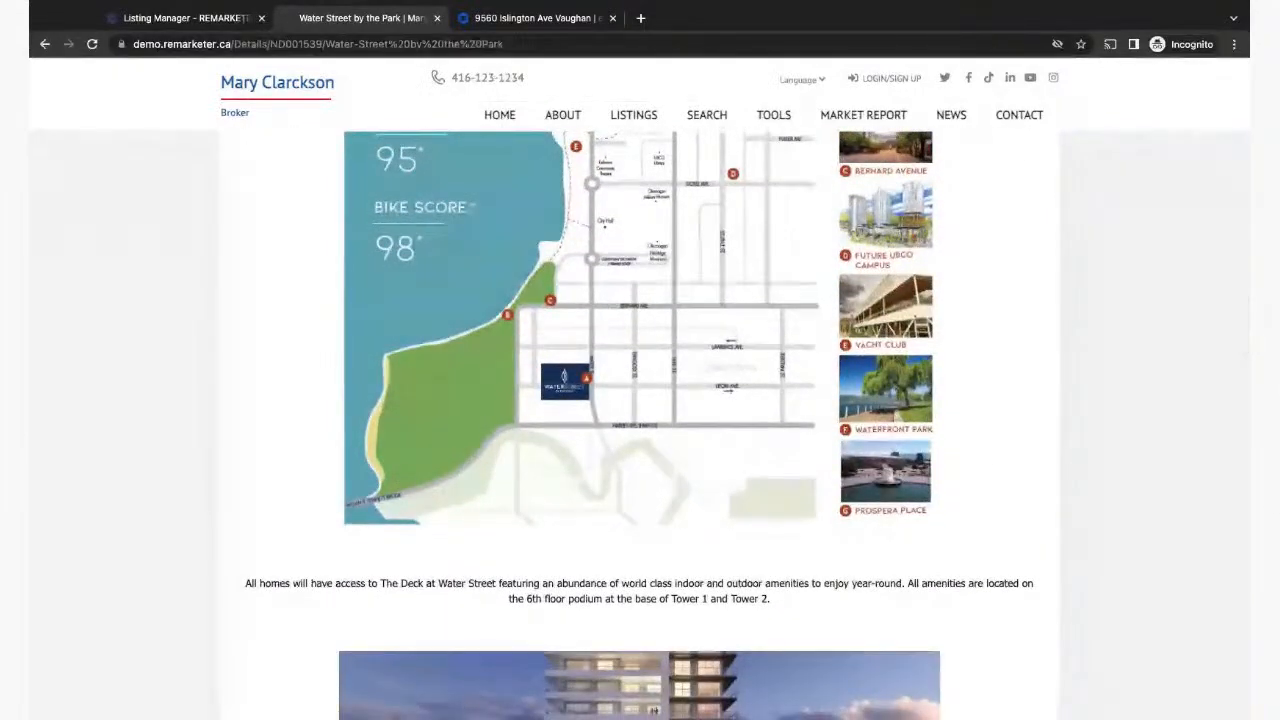
scroll(640, 425, "down", 2)
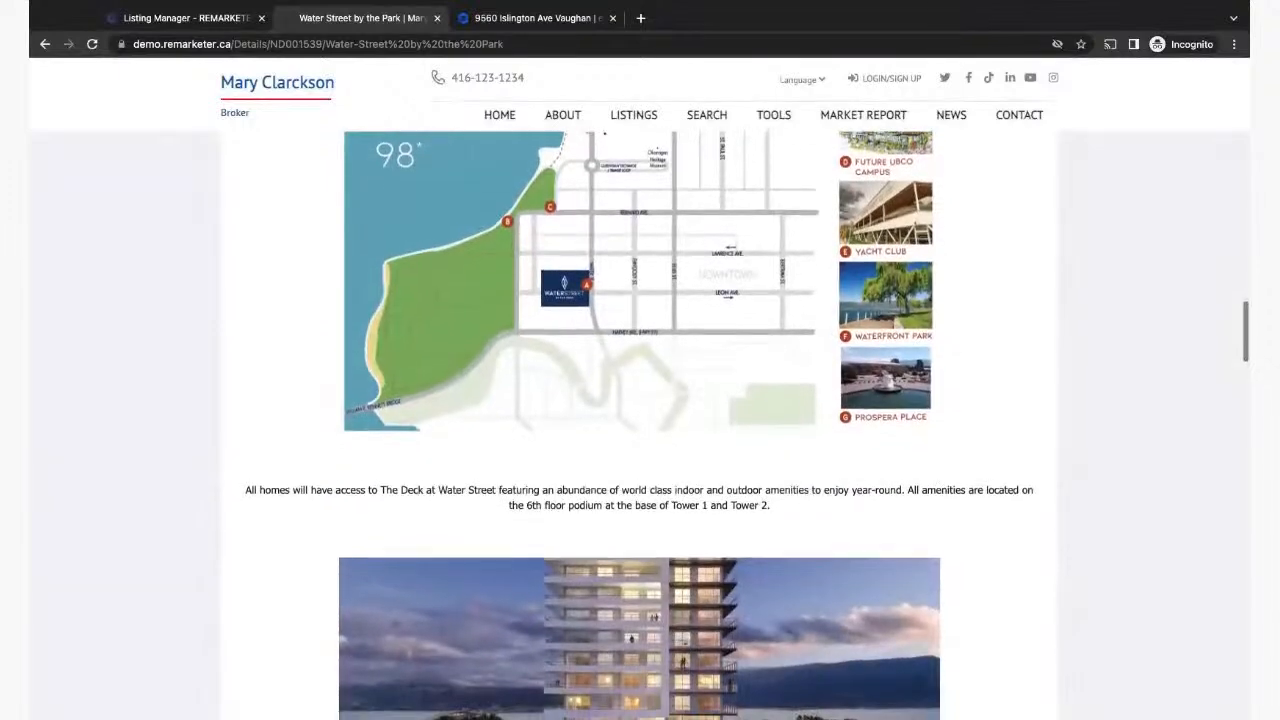
scroll(620, 282, "down", 7)
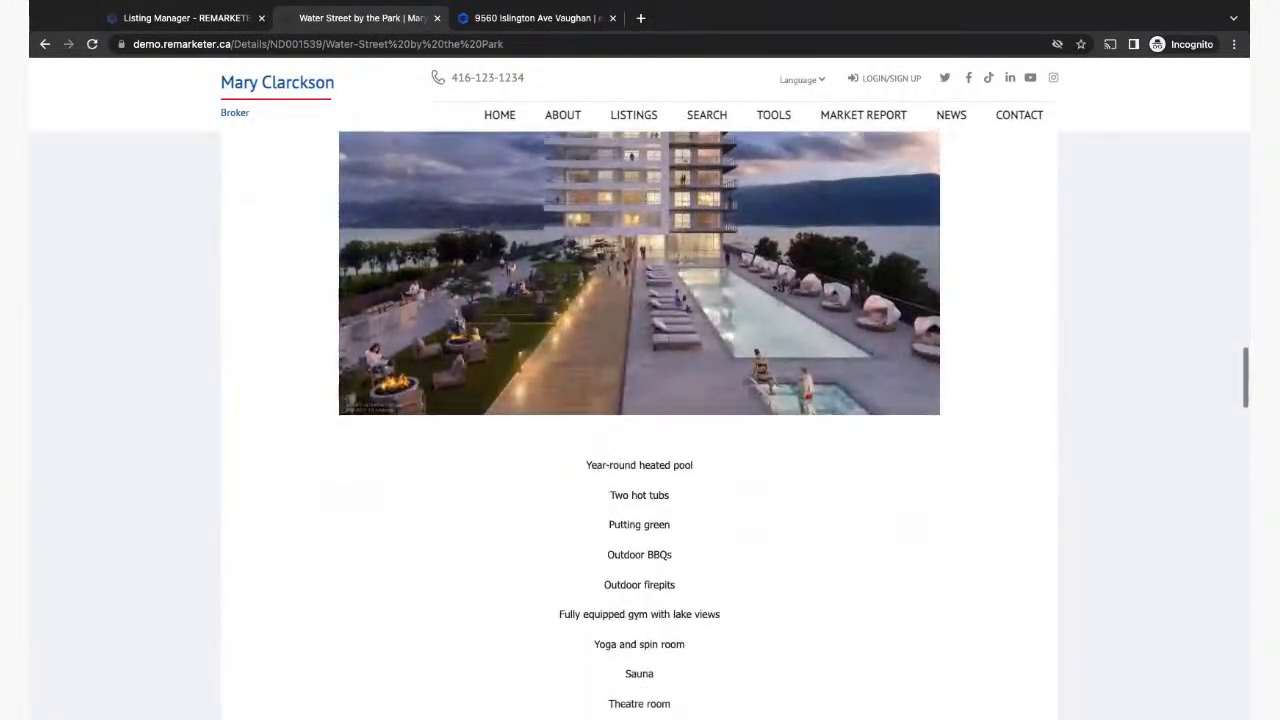
scroll(696, 500, "down", 5)
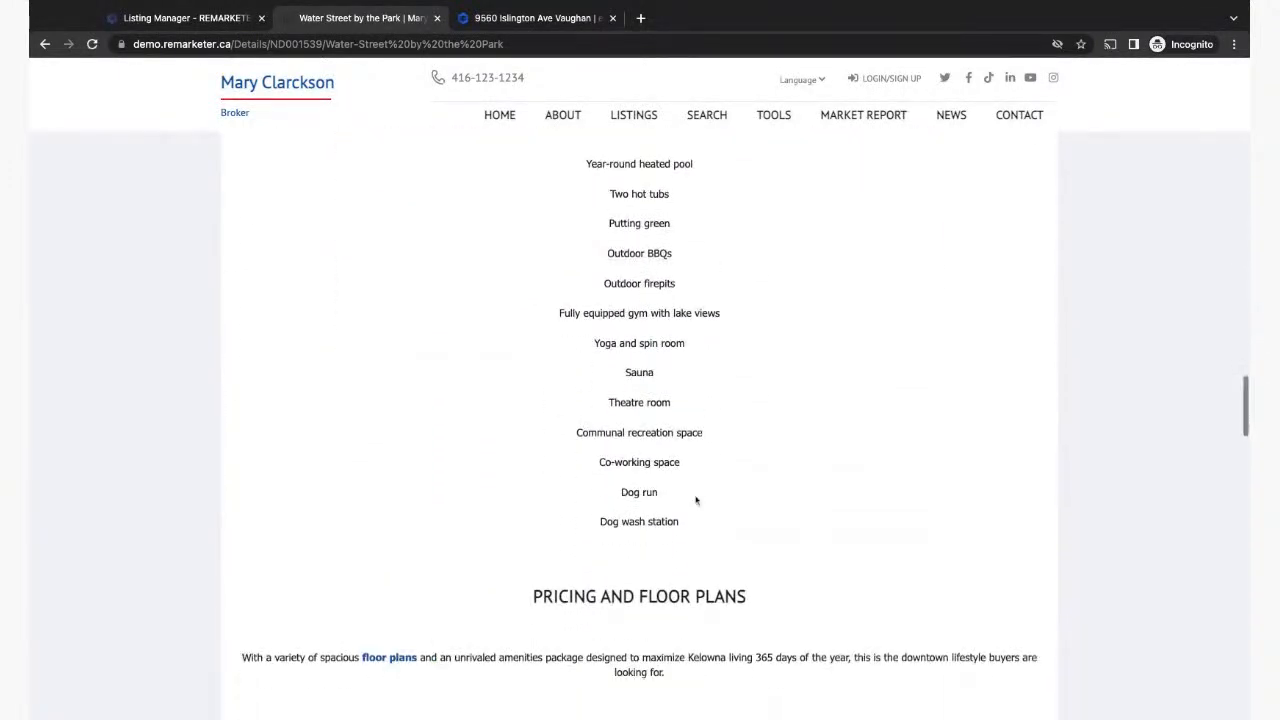
scroll(696, 500, "down", 4)
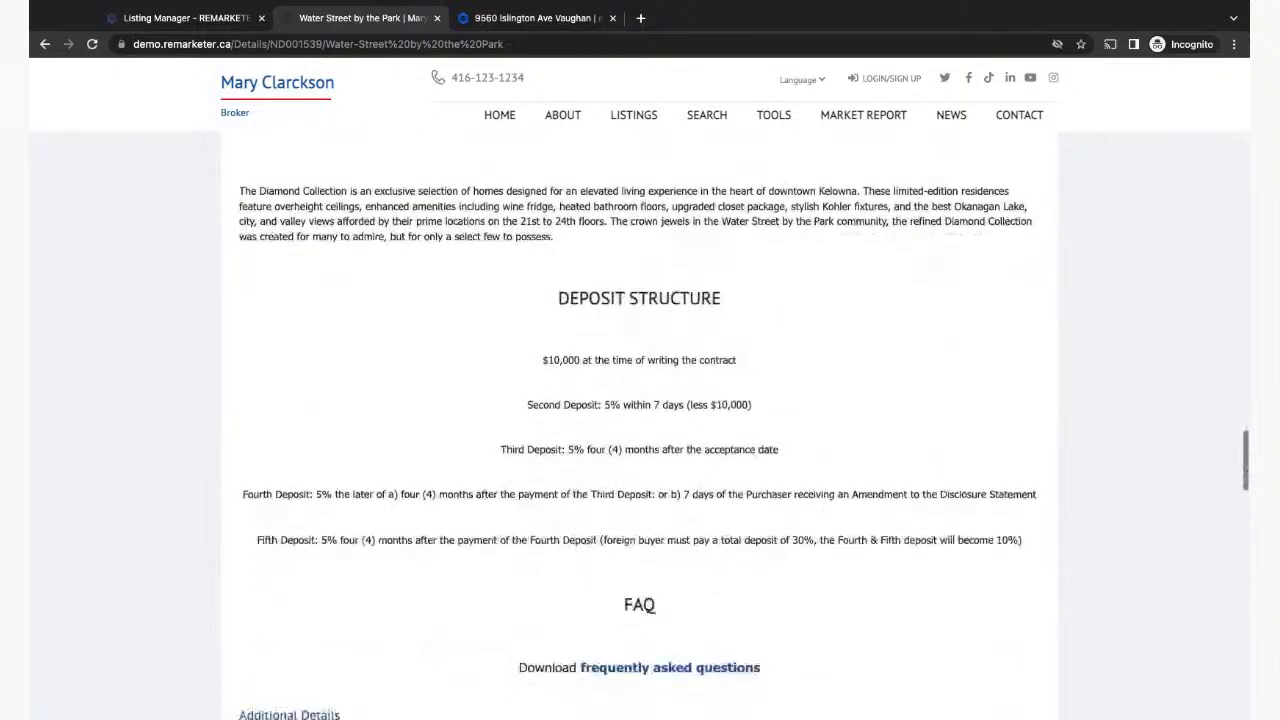
scroll(700, 350, "down", 2)
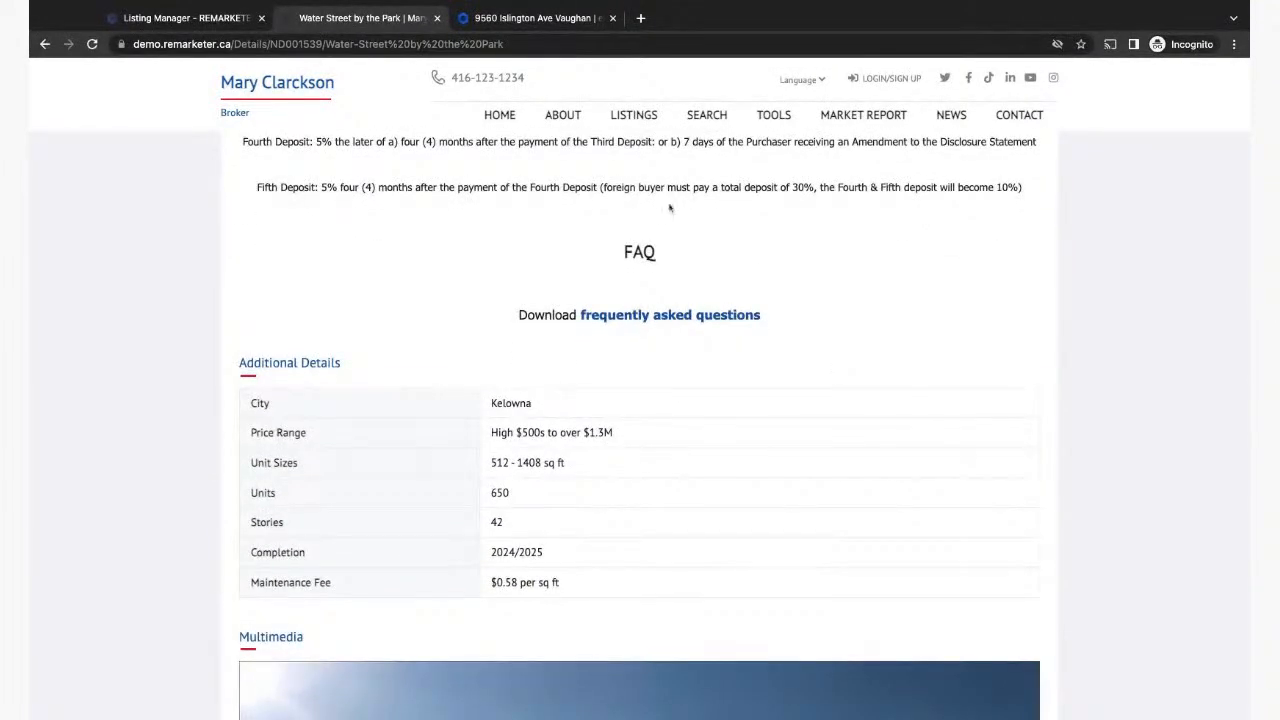
scroll(530, 500, "down", 1)
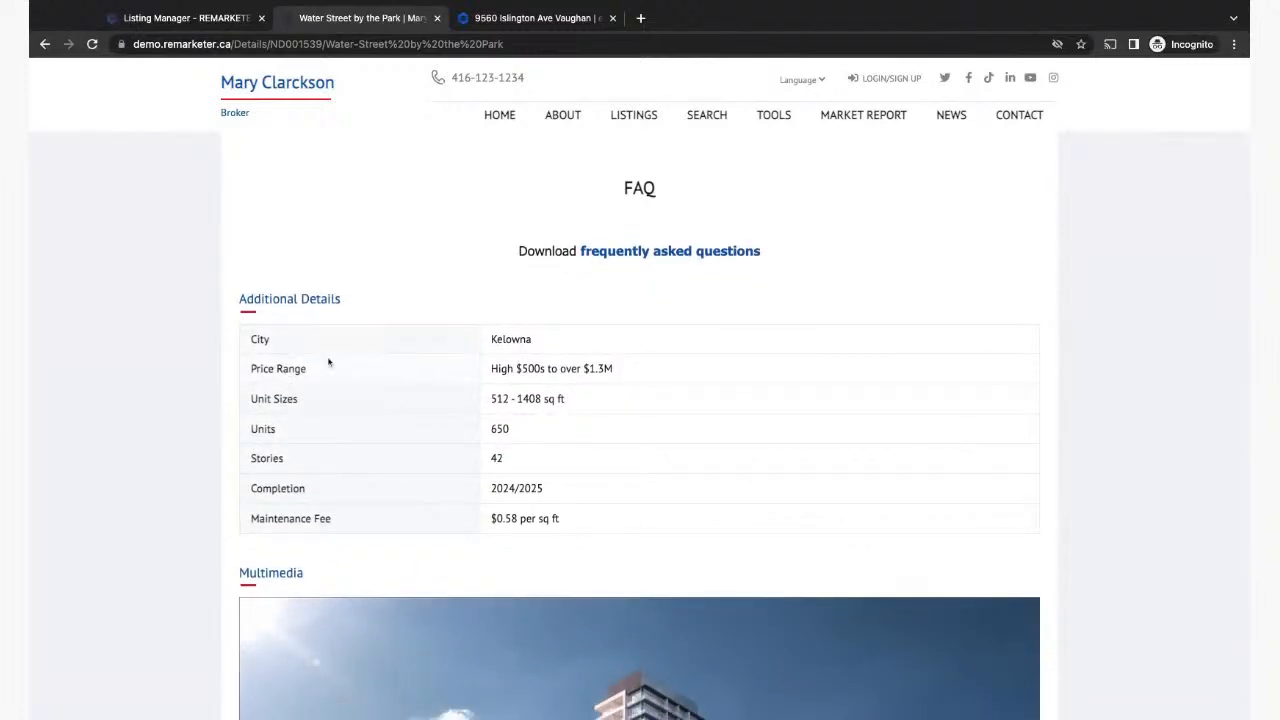
scroll(420, 541, "down", 5)
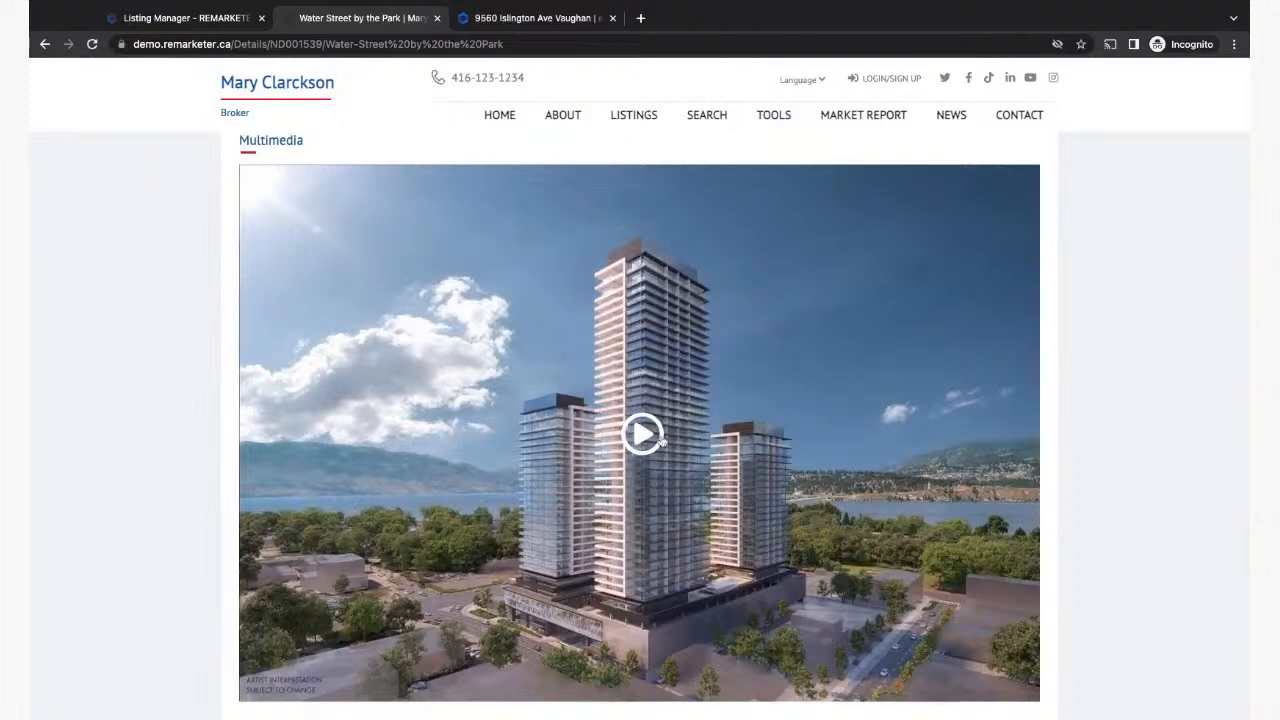
scroll(636, 457, "down", 5)
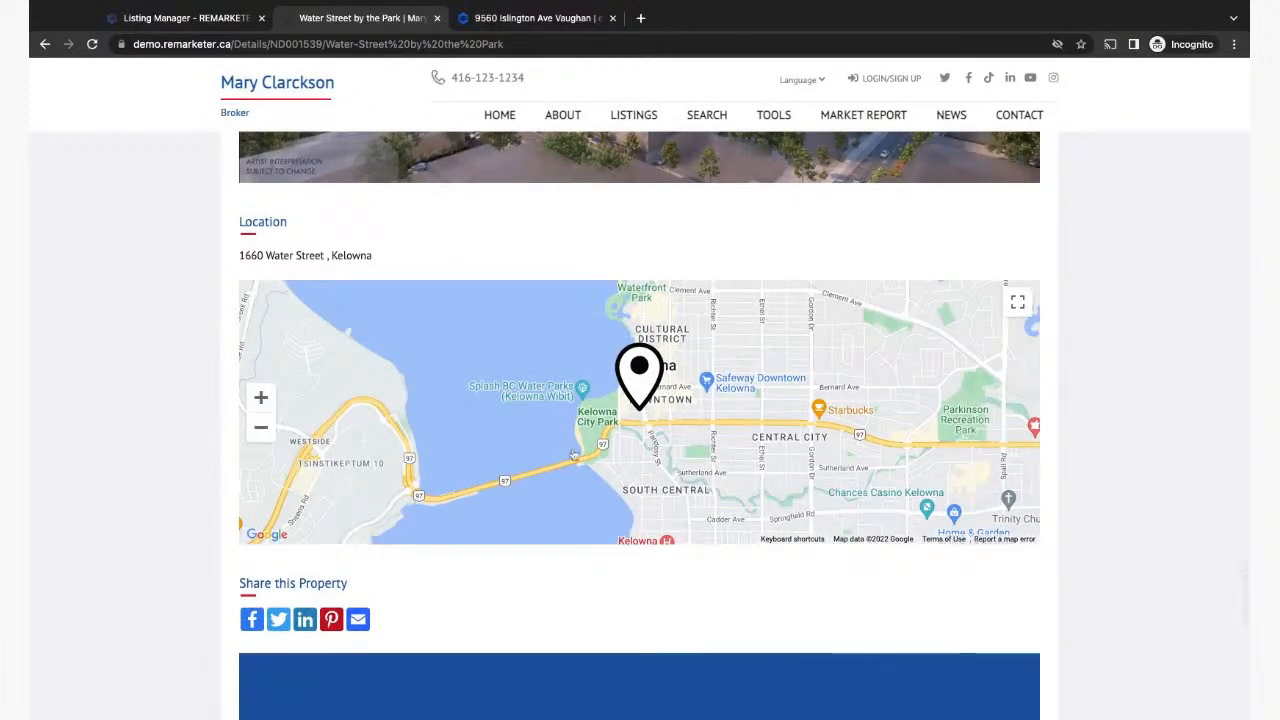
scroll(607, 510, "down", 1)
scroll(607, 510, "down", 1)
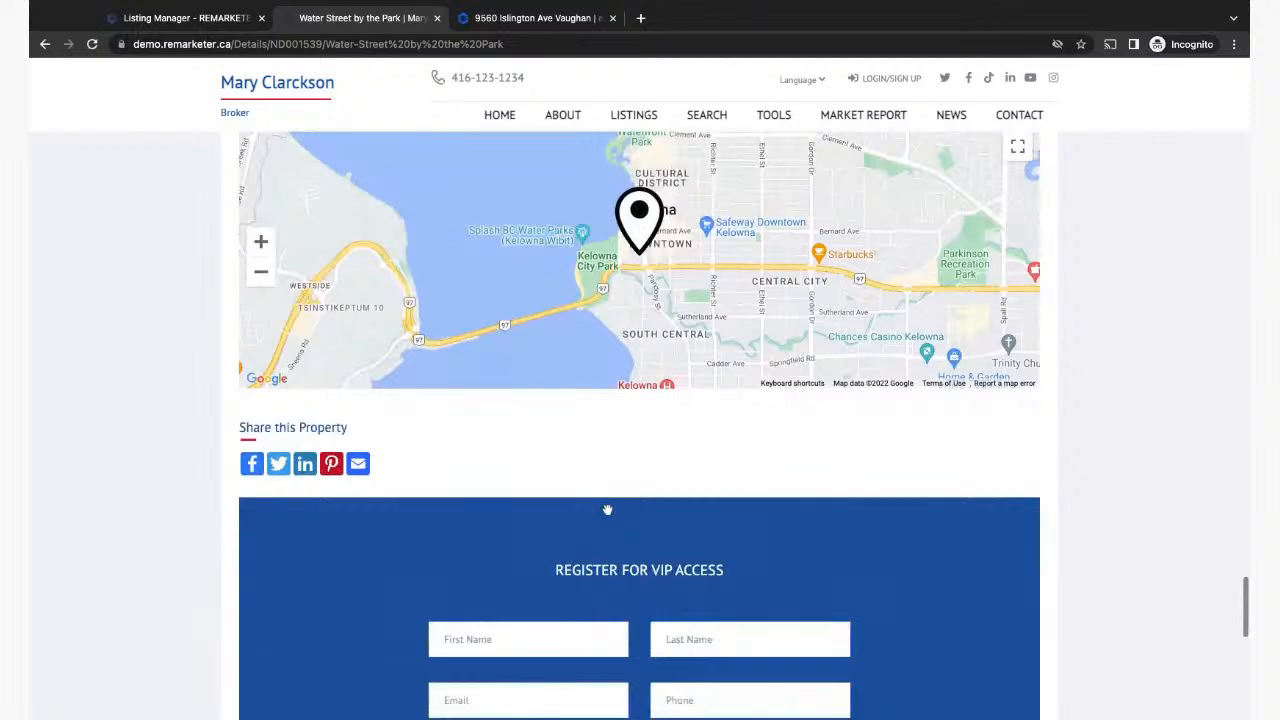
scroll(639, 425, "up", 2)
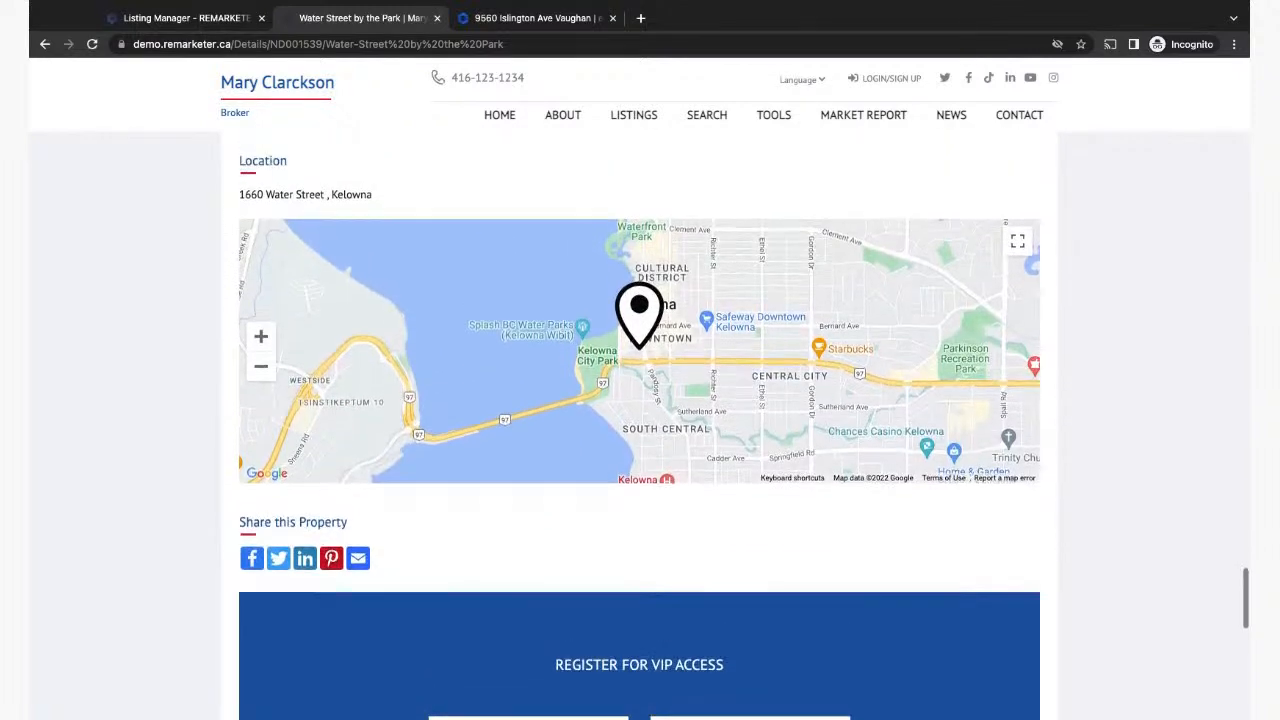
scroll(639, 425, "down", 5)
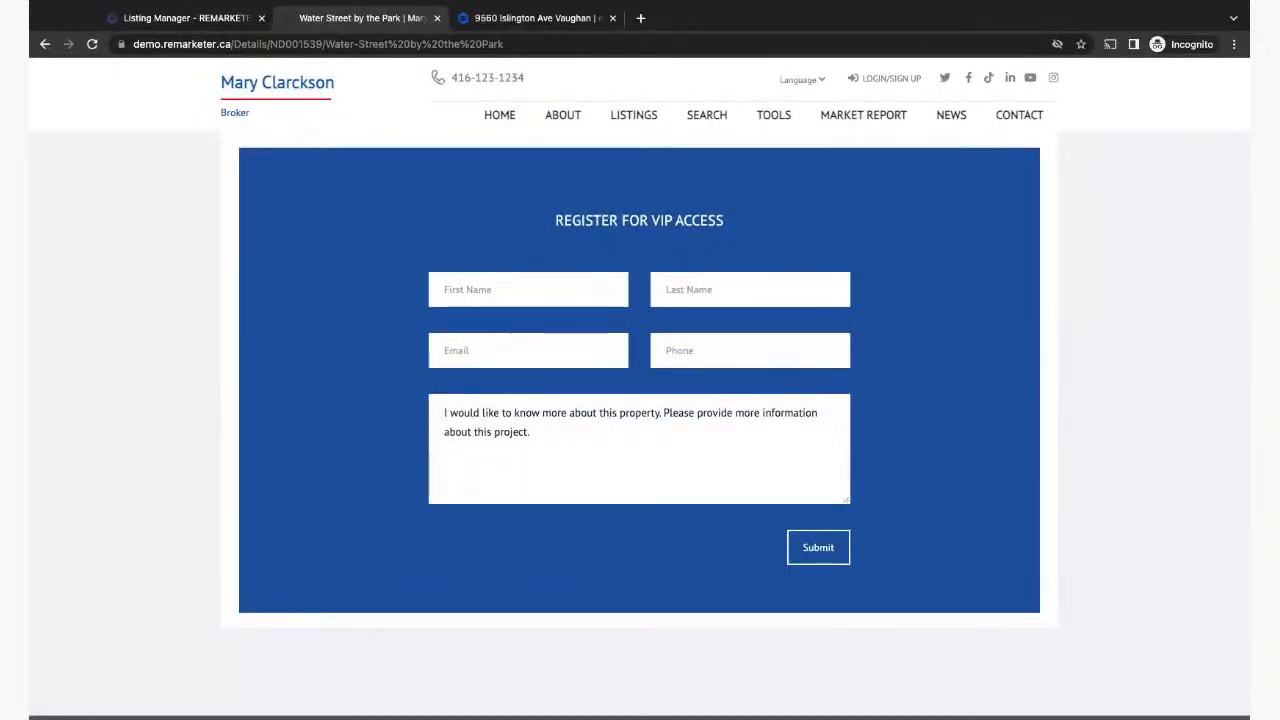
scroll(640, 400, "up", 10)
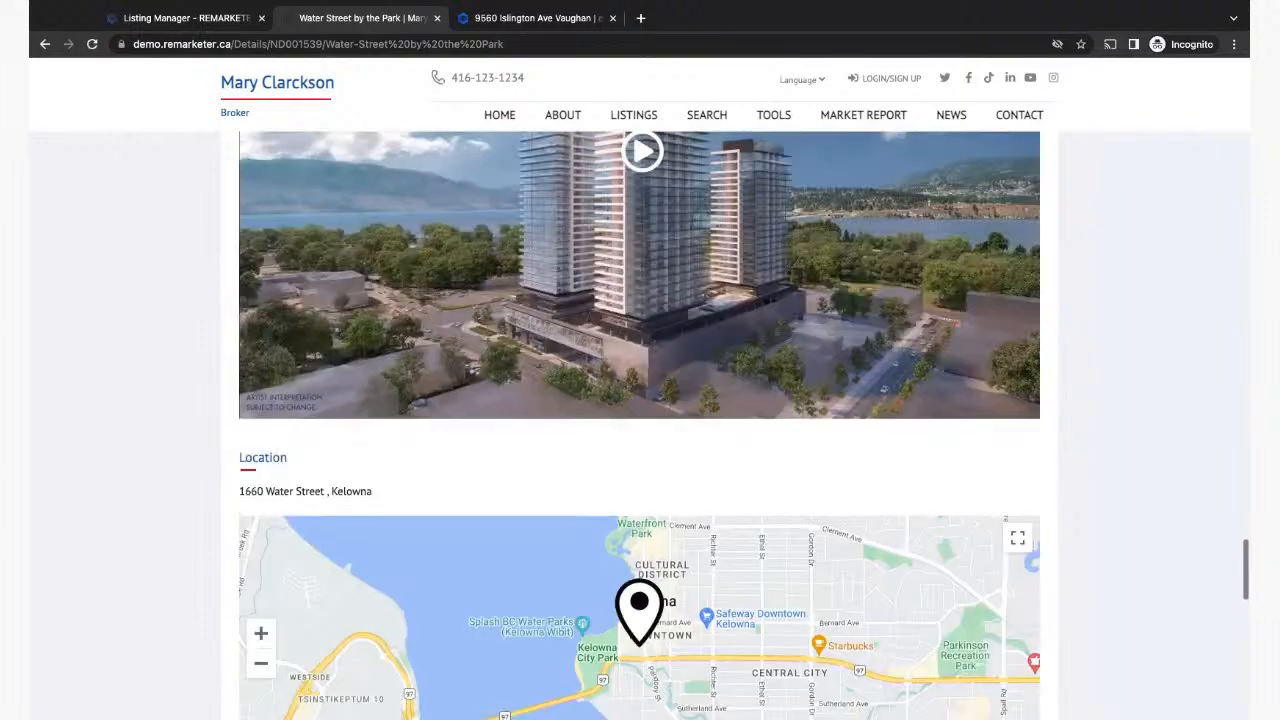
scroll(640, 400, "up", 20)
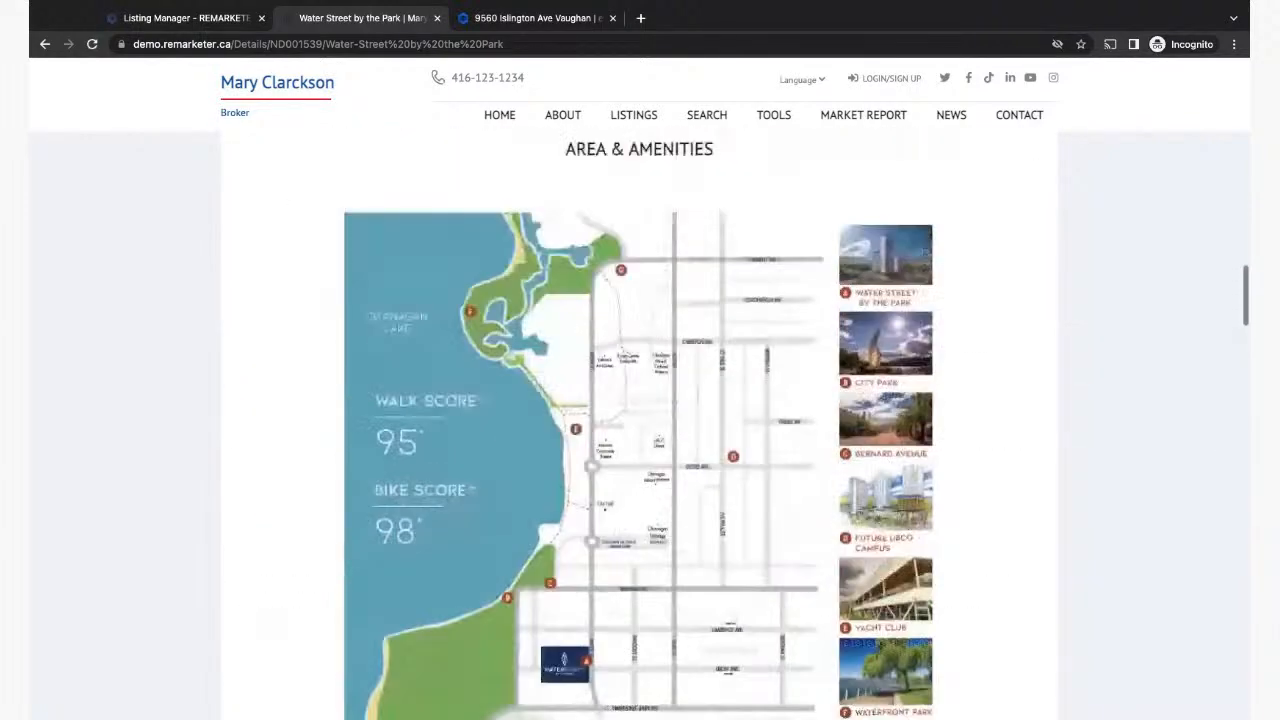
scroll(640, 400, "up", 10)
scroll(640, 400, "down", 3)
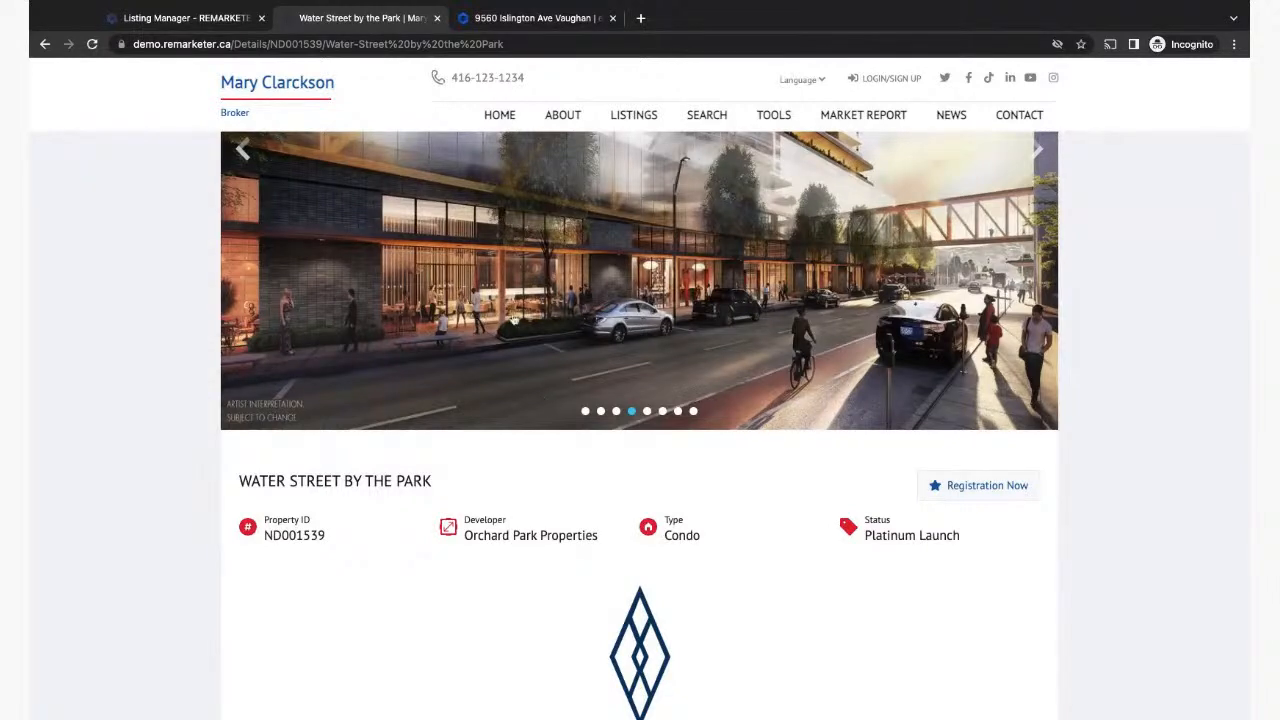
Step: Browse the Pre-Construction Gallery of six projects, then return to the Listing Manager table
left_click(181, 20)
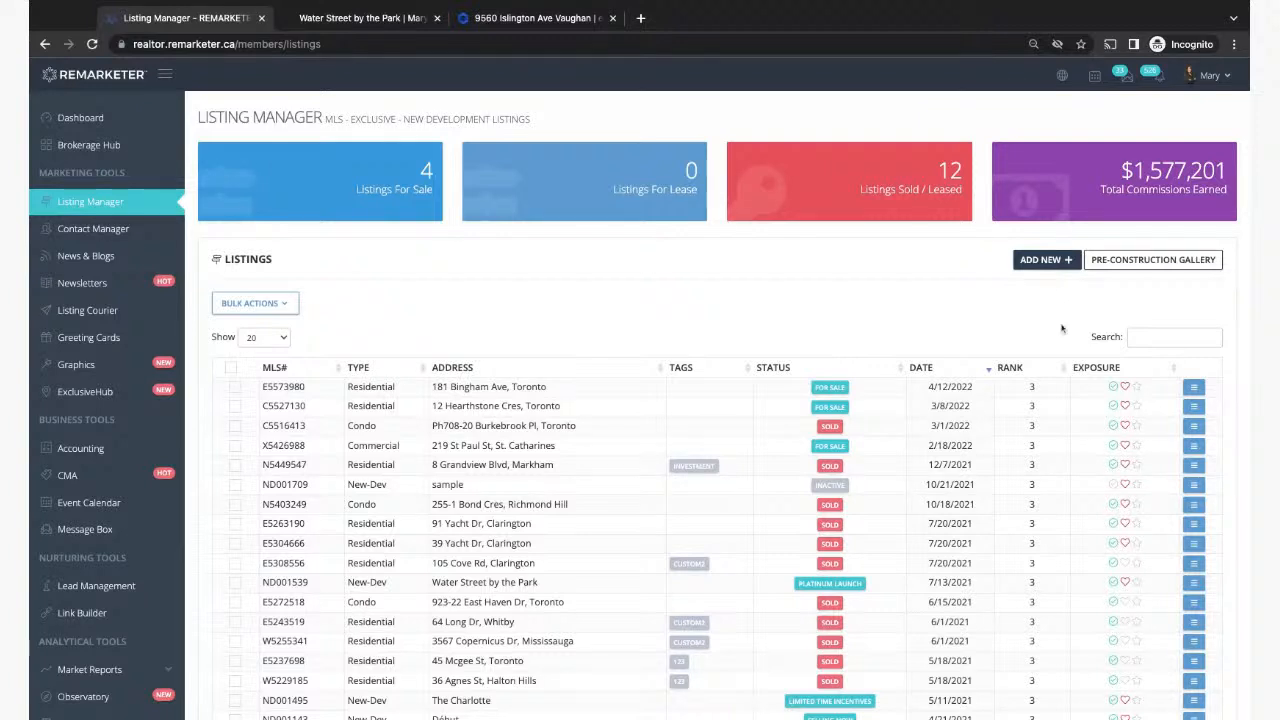
left_click(1121, 266)
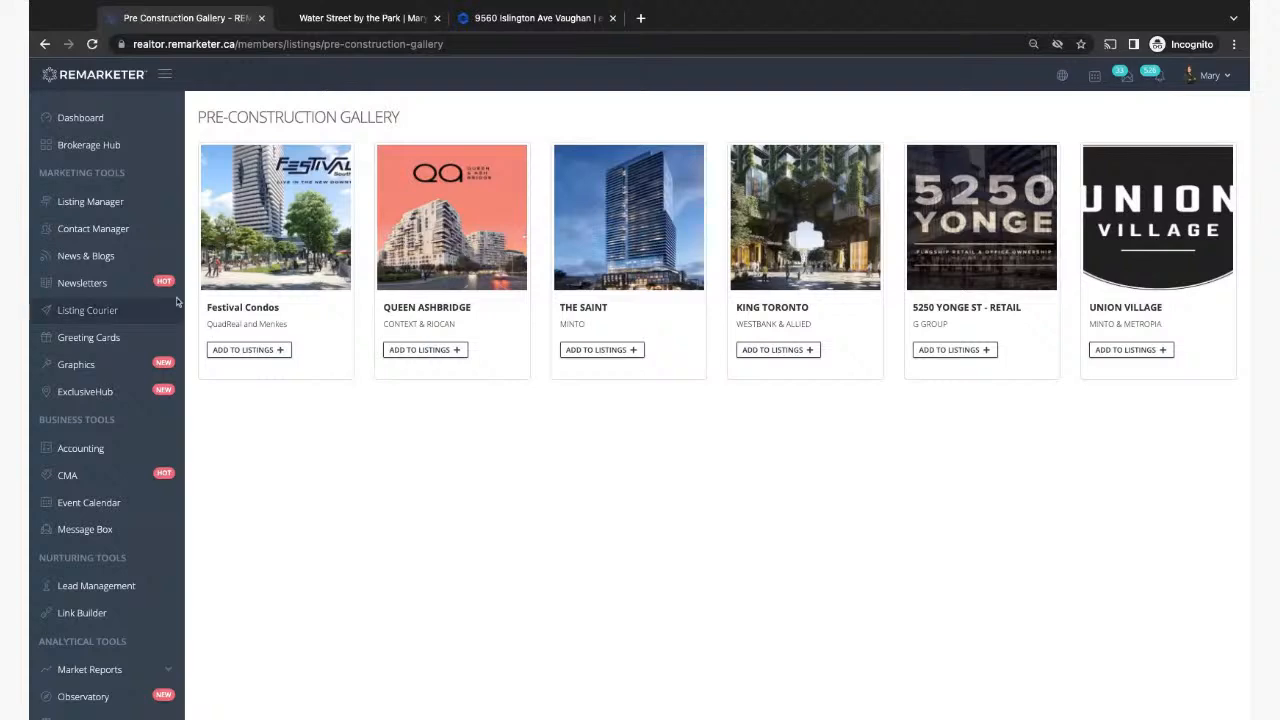
left_click(78, 202)
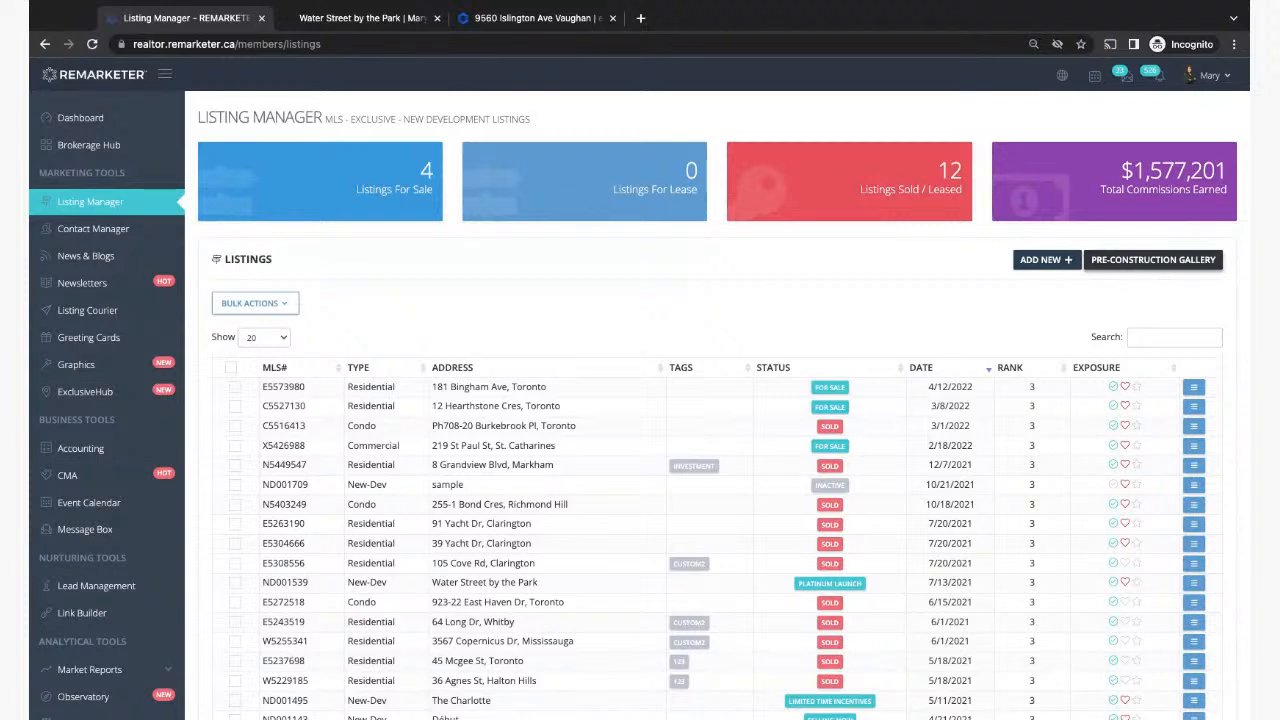
Step: Open Add a New Listing from Listing Manager, landing on the empty MLS tab
left_click(30, 427)
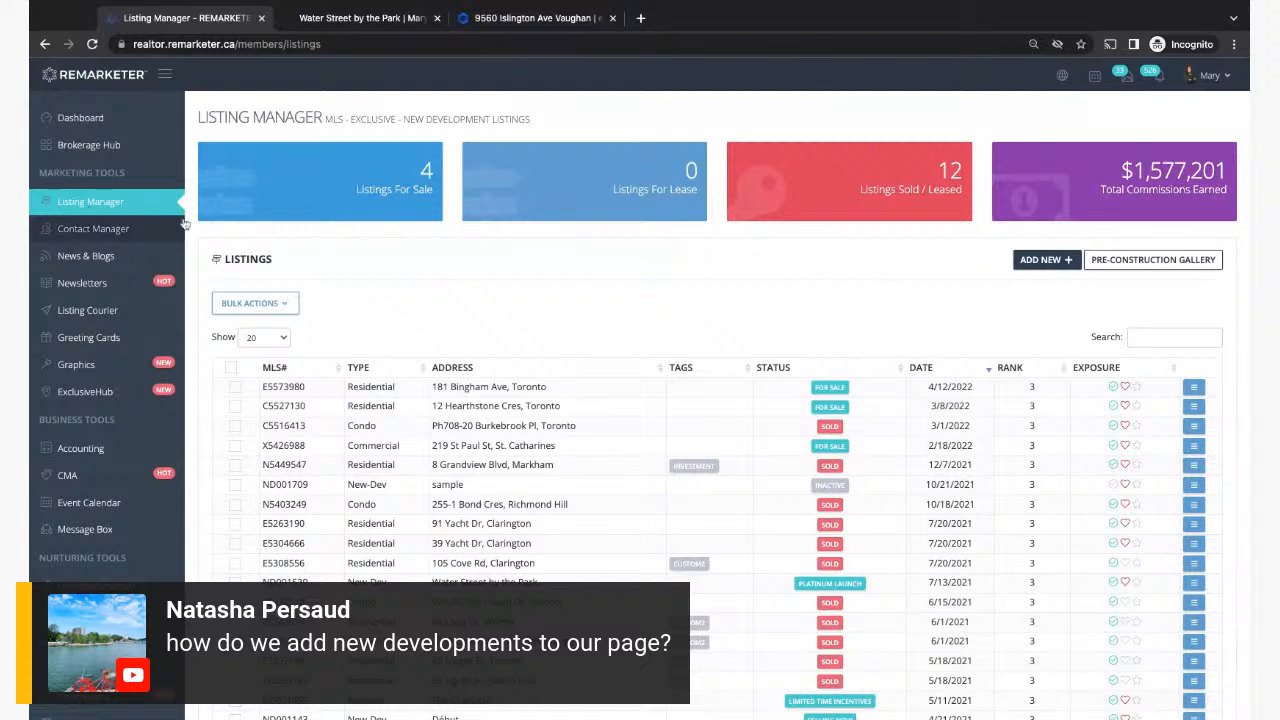
left_click(1038, 262)
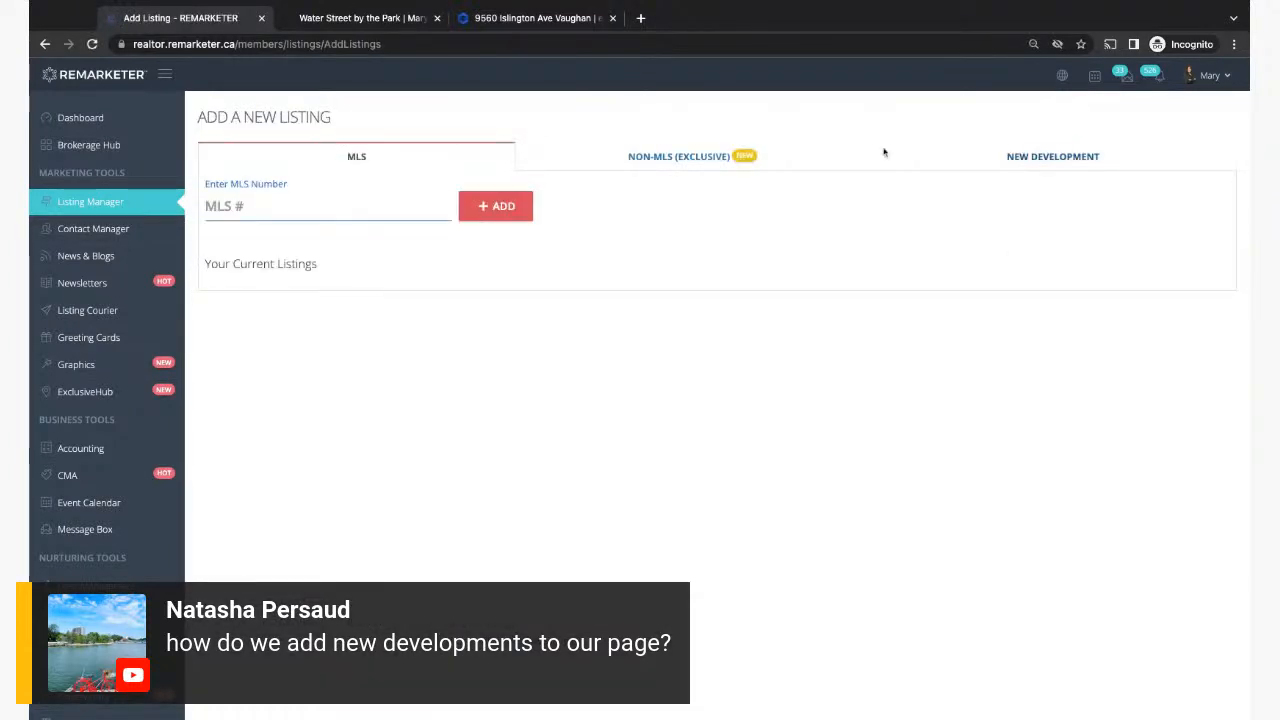
Step: Look over the blank New Development form and leave without adding a listing
left_click(1044, 157)
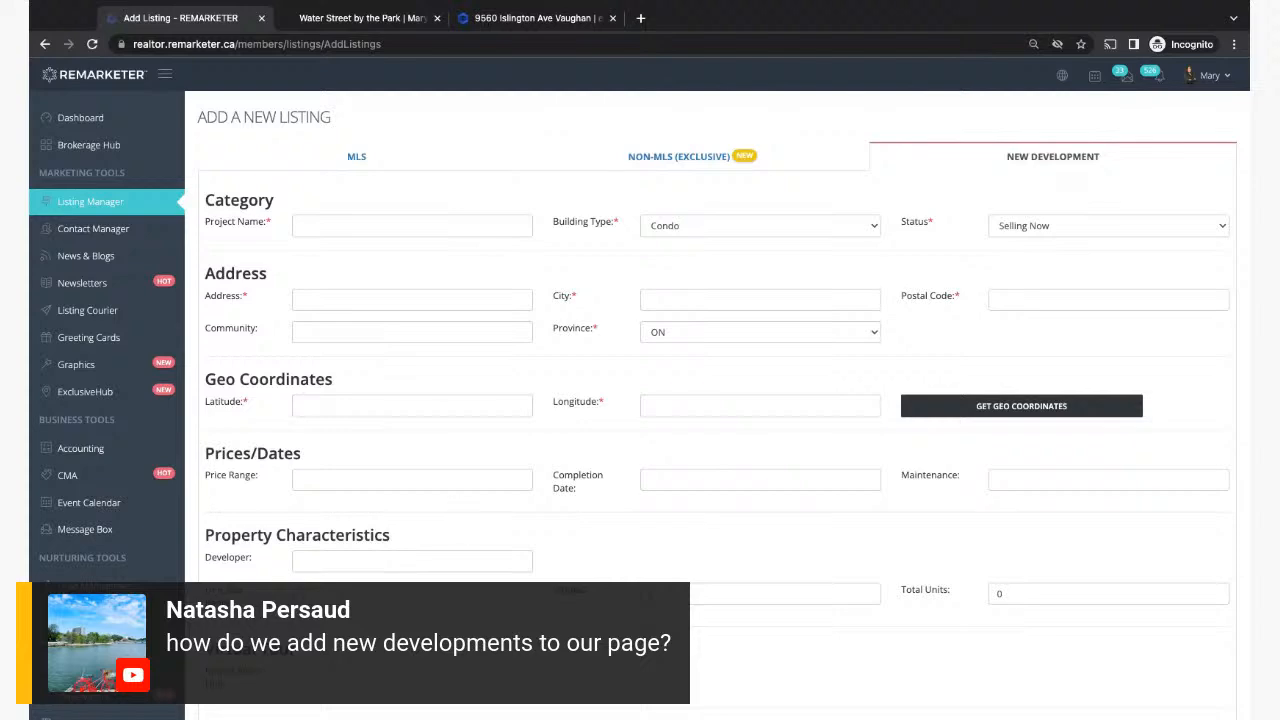
scroll(466, 514, "down", 2)
scroll(640, 400, "down", 4)
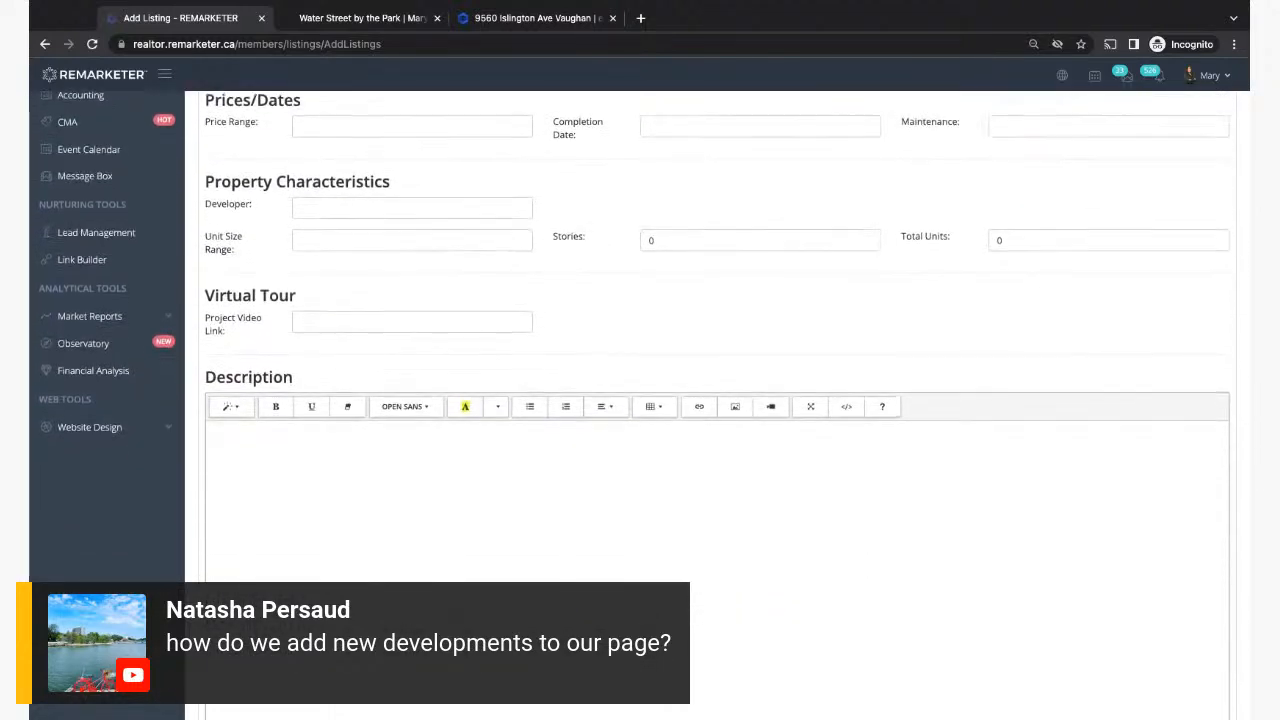
scroll(640, 400, "up", 5)
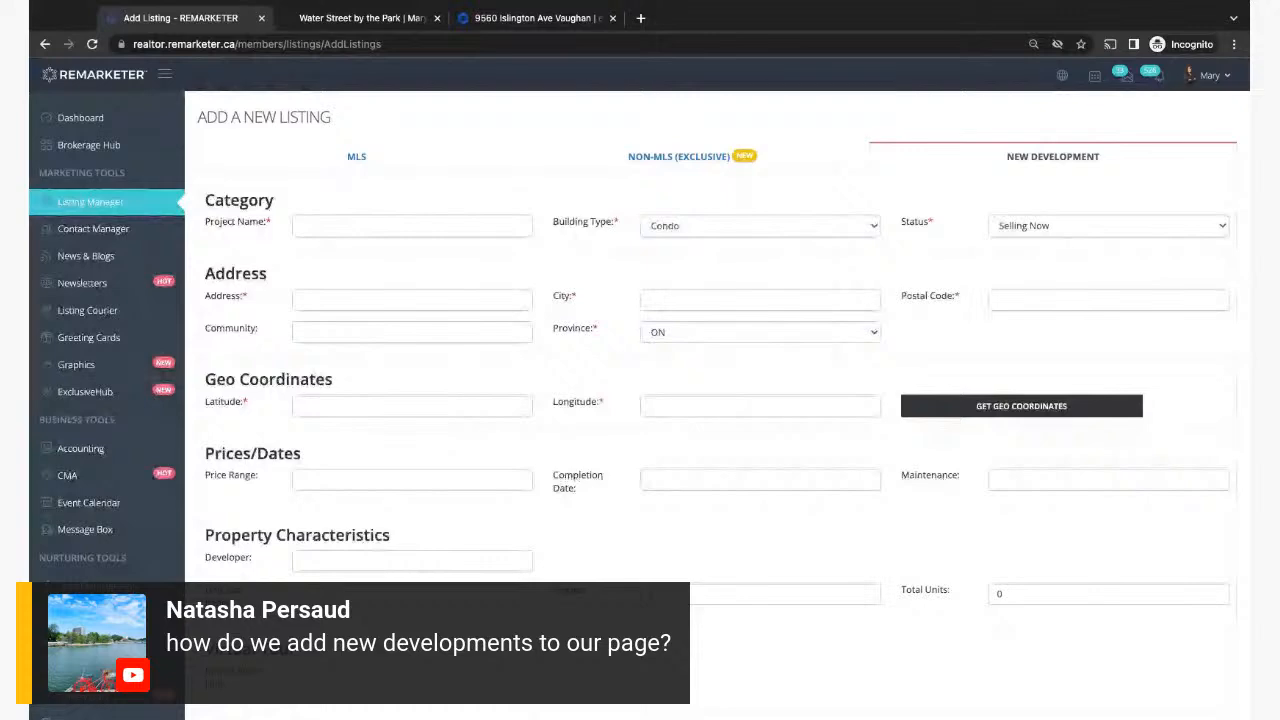
left_click(90, 205)
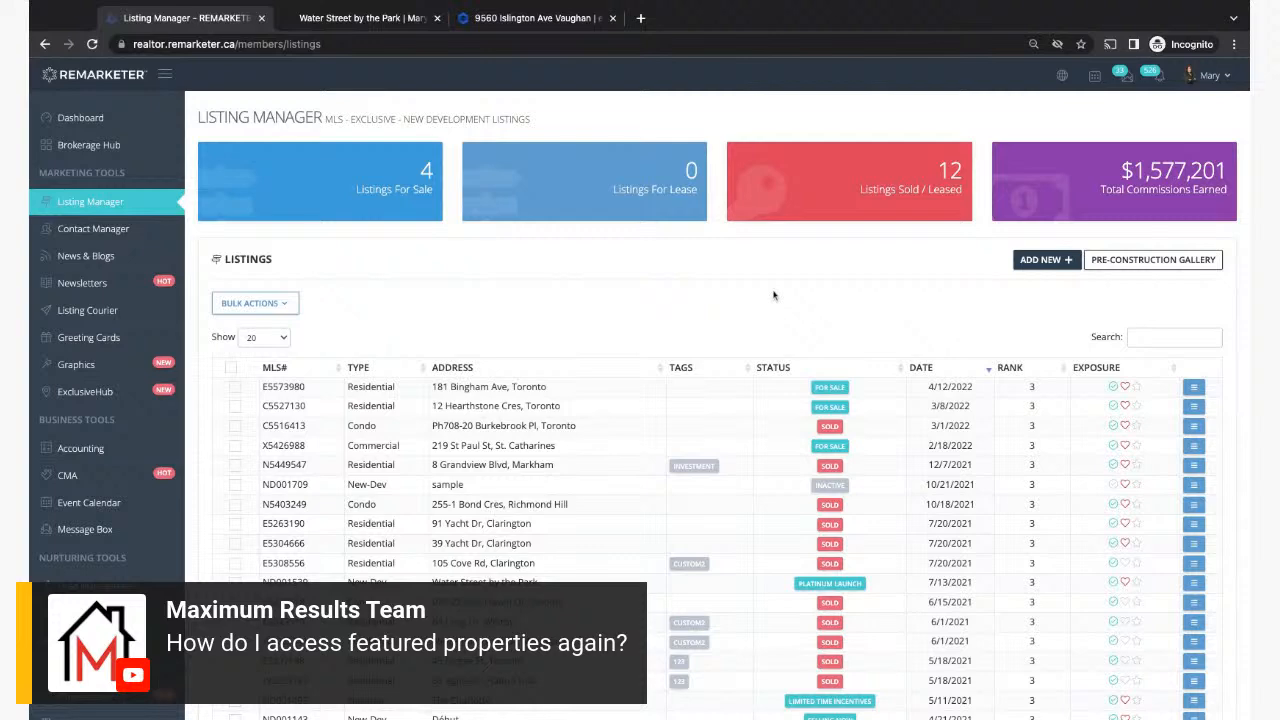
Step: View the Water Street by the Park page, then return to the agent website home page
left_click(338, 24)
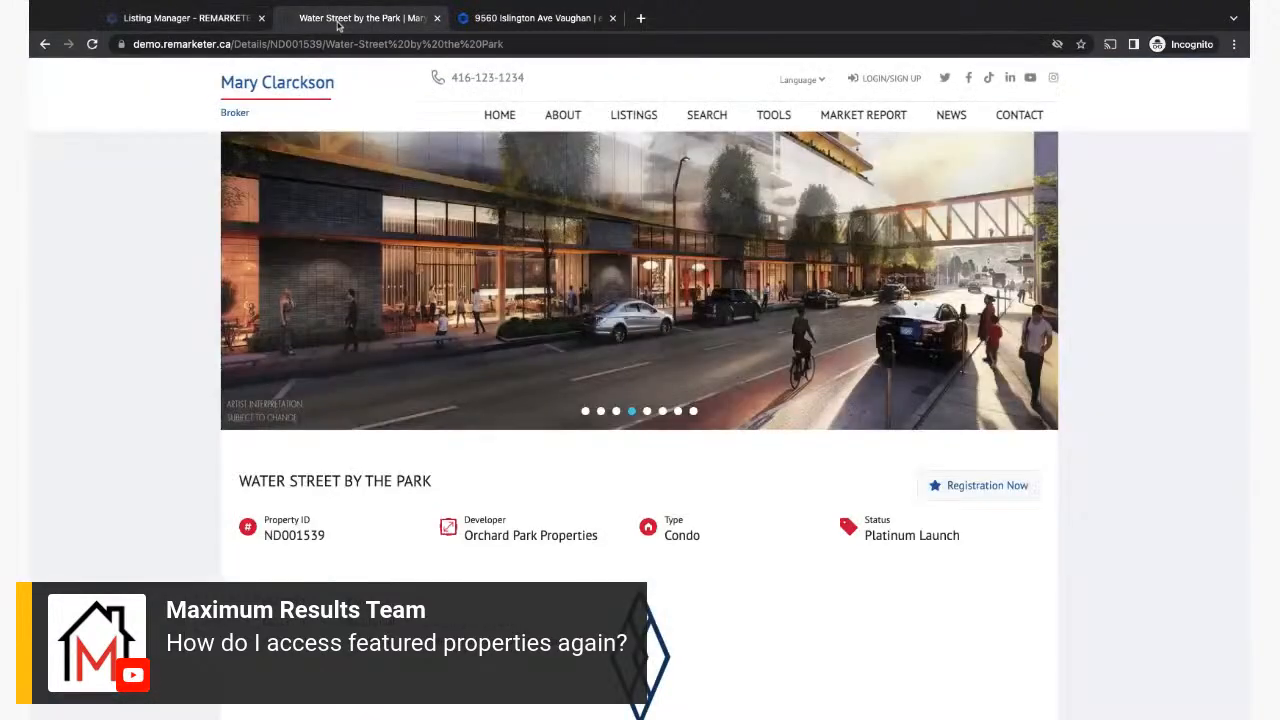
left_click(44, 44)
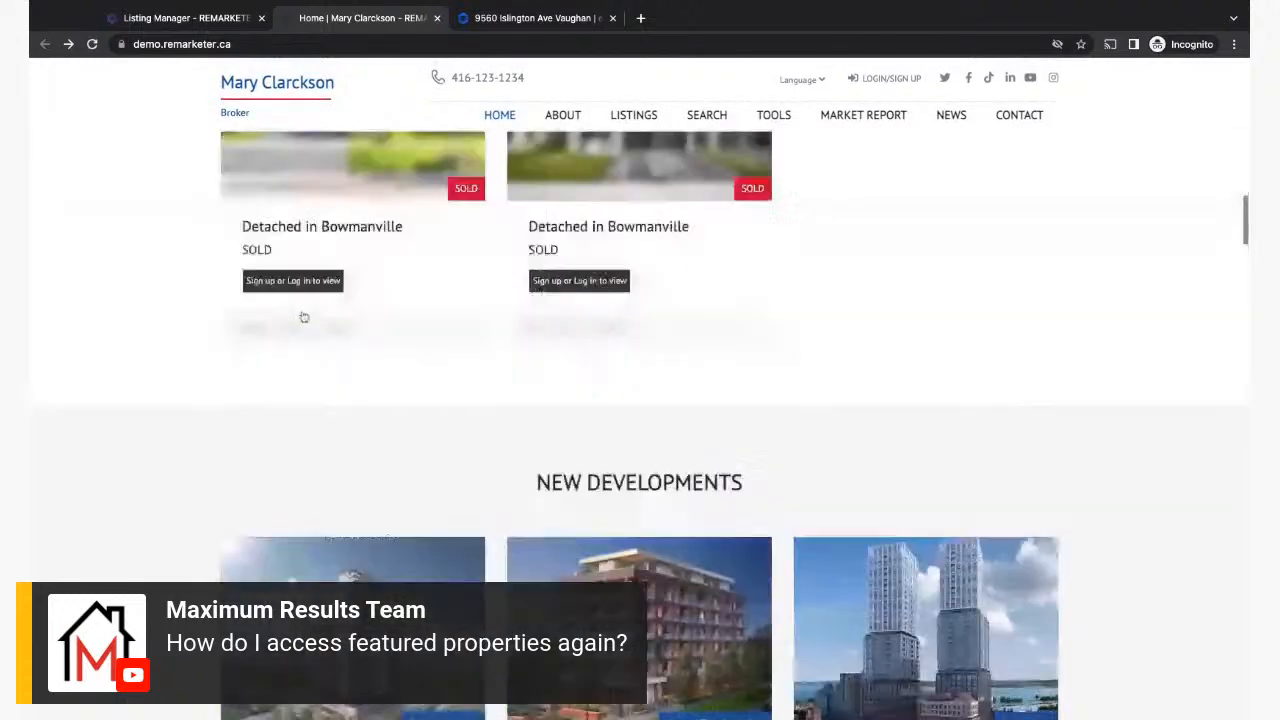
scroll(304, 317, "up", 3)
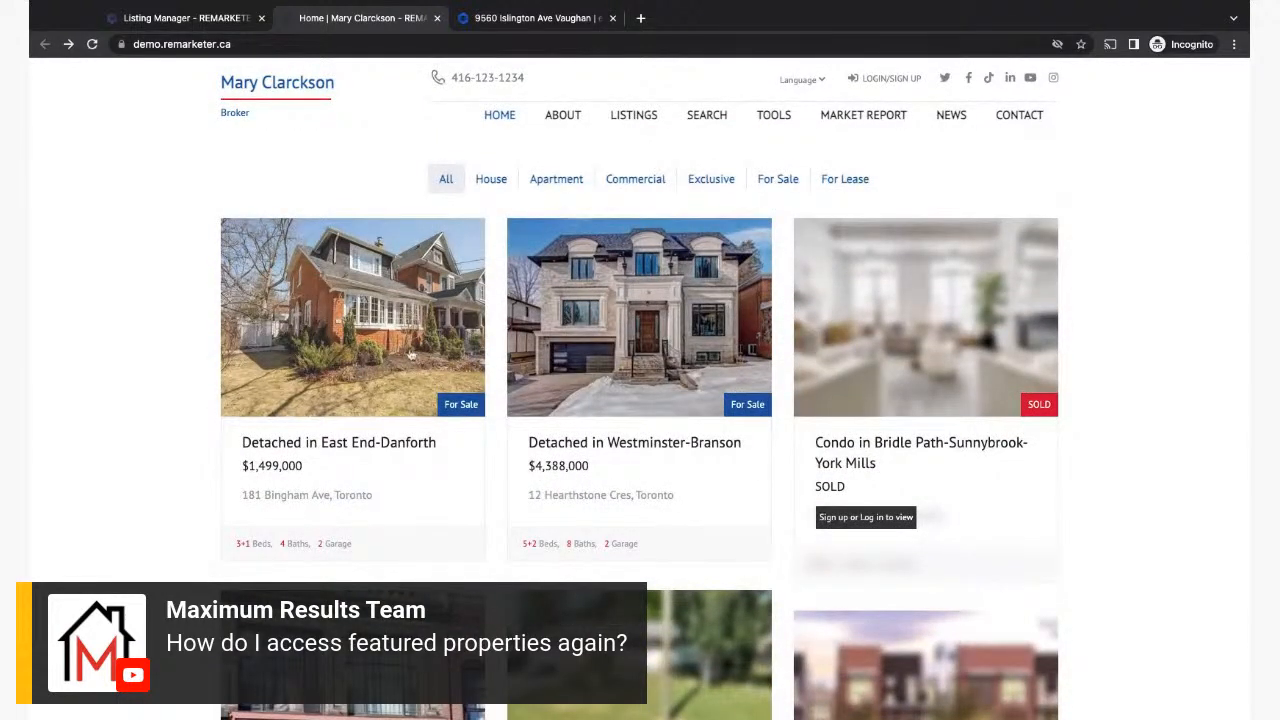
scroll(358, 370, "up", 2)
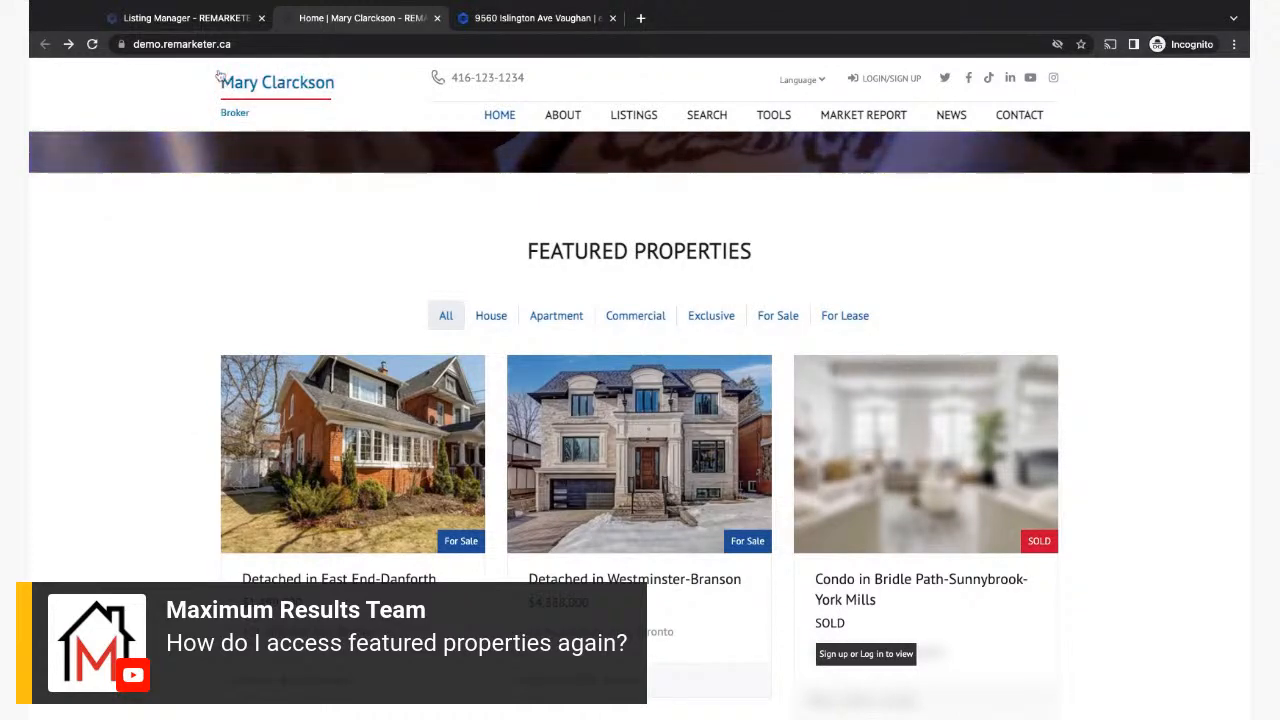
left_click(180, 18)
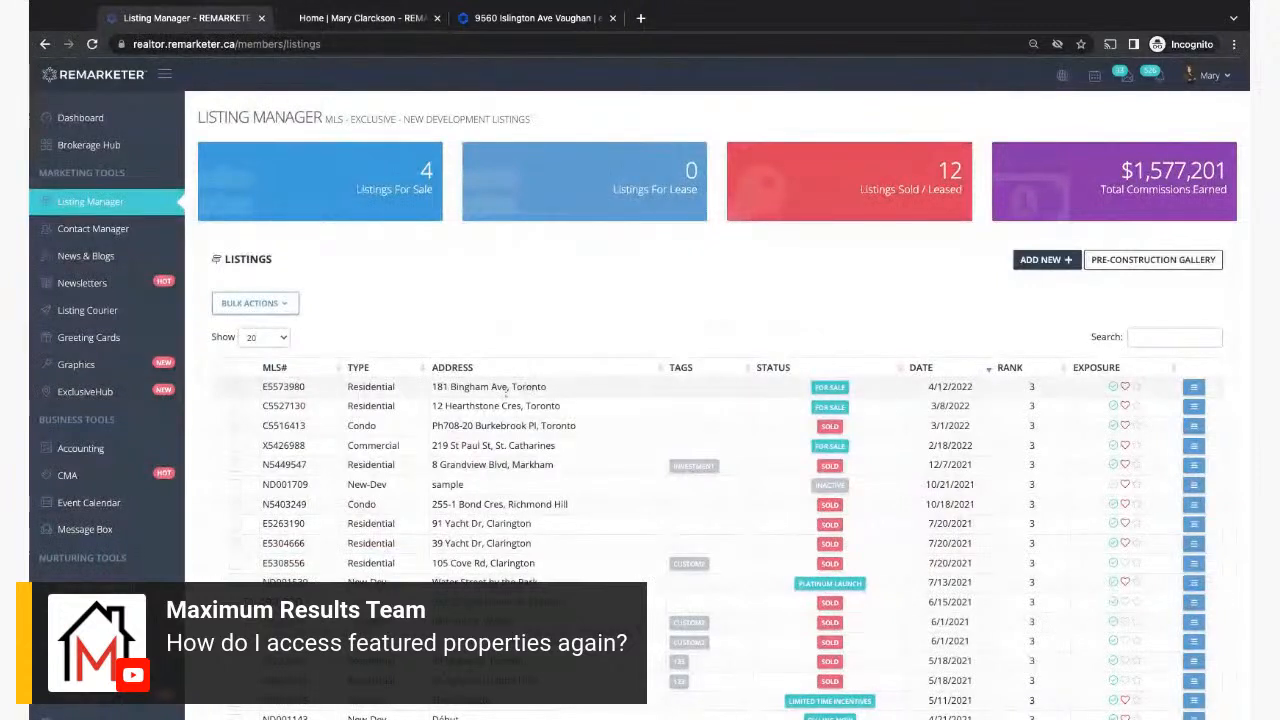
left_click_drag(432, 390, 571, 381)
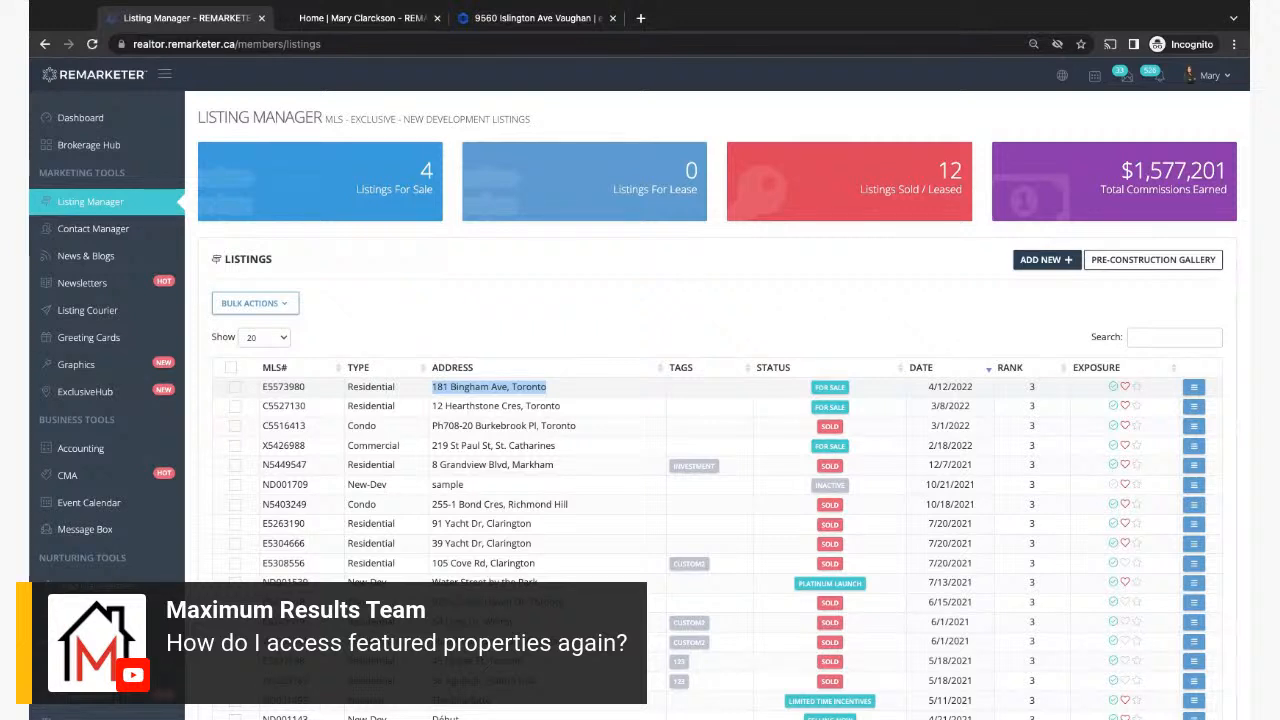
left_click(1125, 388)
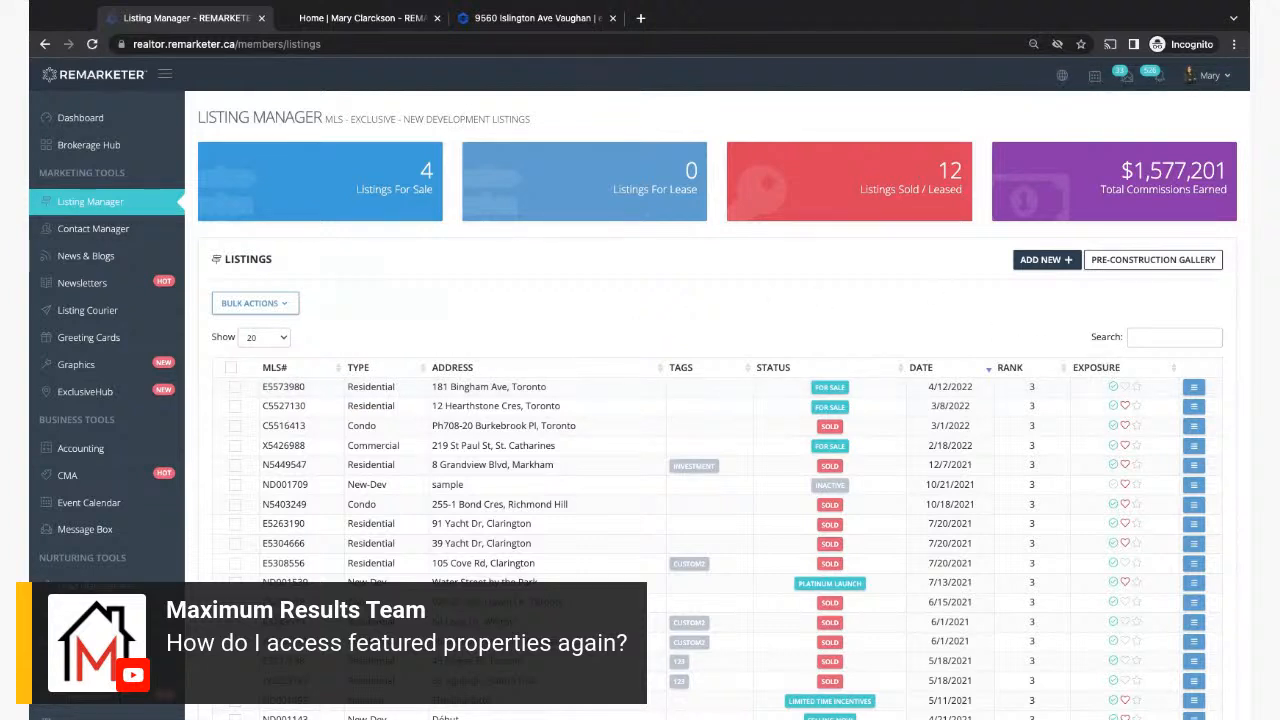
left_click(355, 28)
left_click(92, 44)
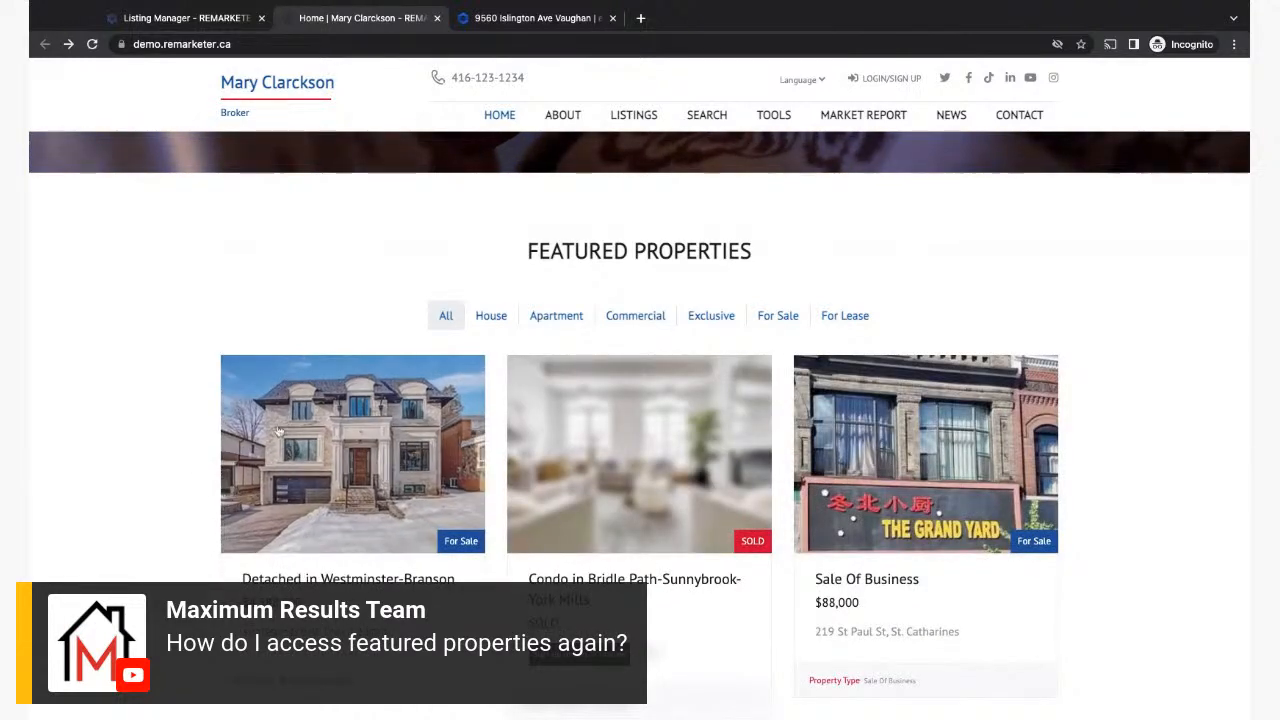
Step: Check the updated Featured Properties on the website, then go back to Listing Manager
scroll(376, 477, "down", 2)
scroll(376, 477, "down", 8)
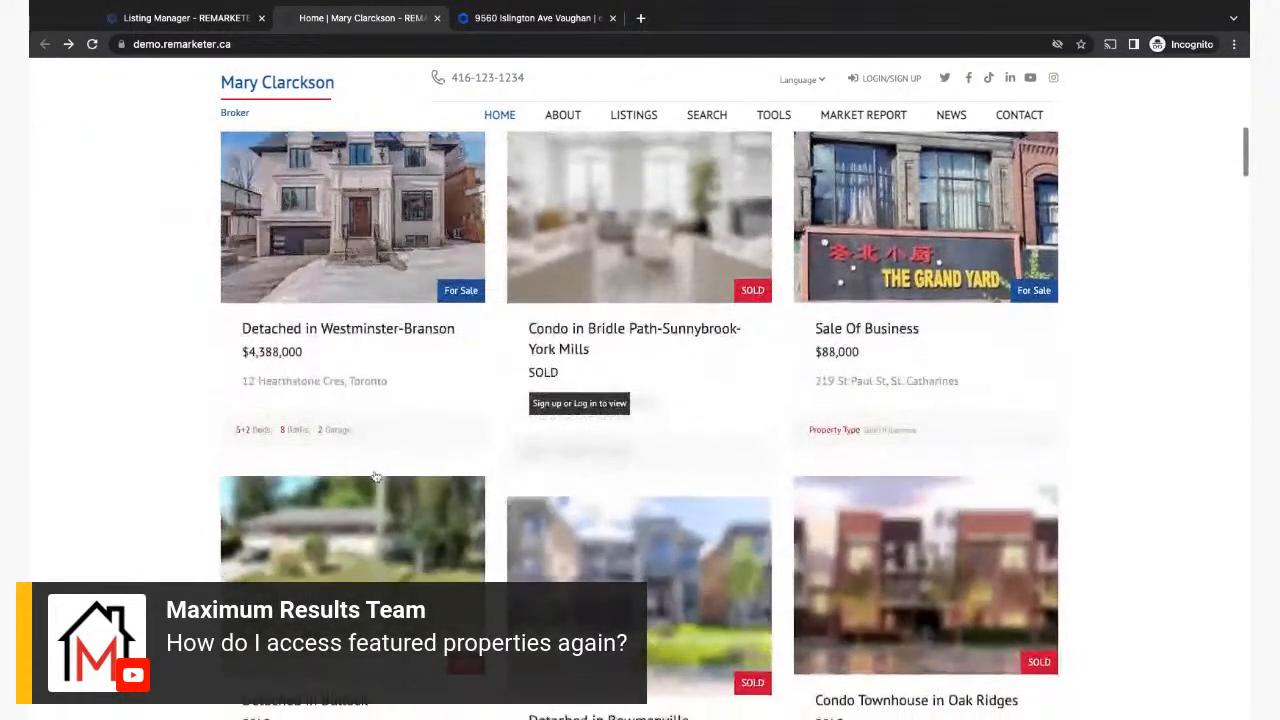
scroll(376, 477, "up", 9)
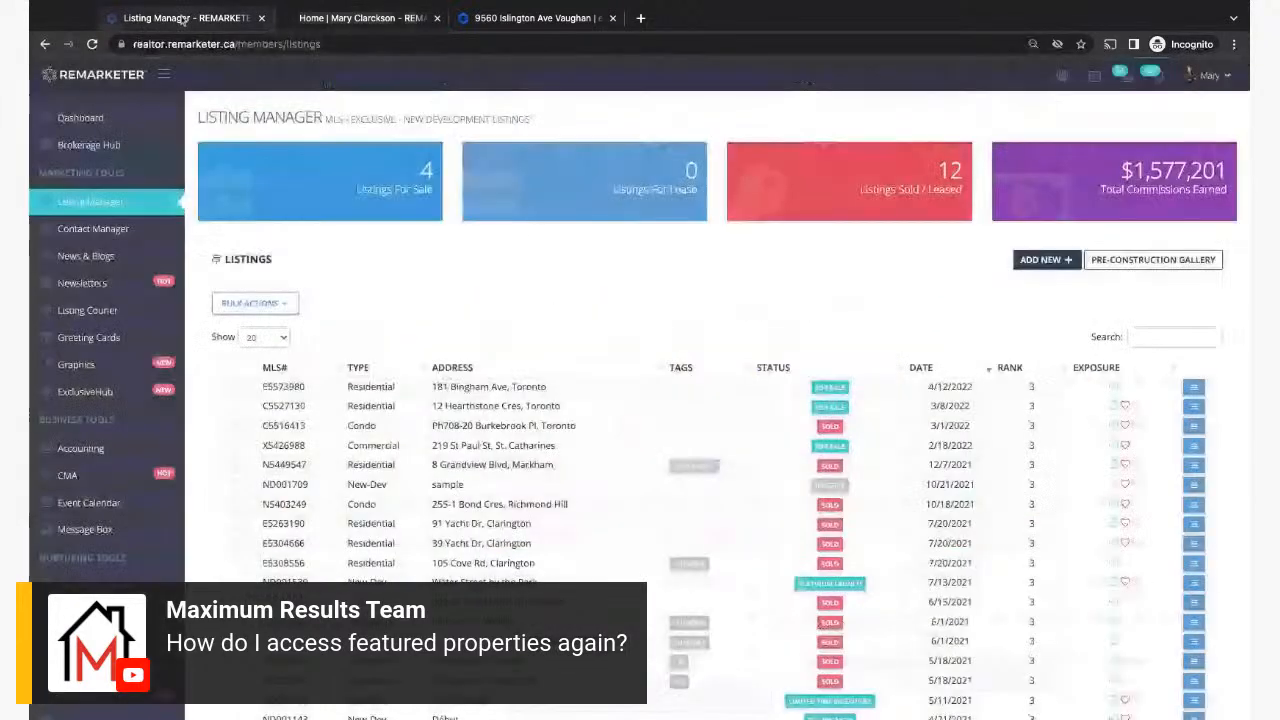
left_click(184, 17)
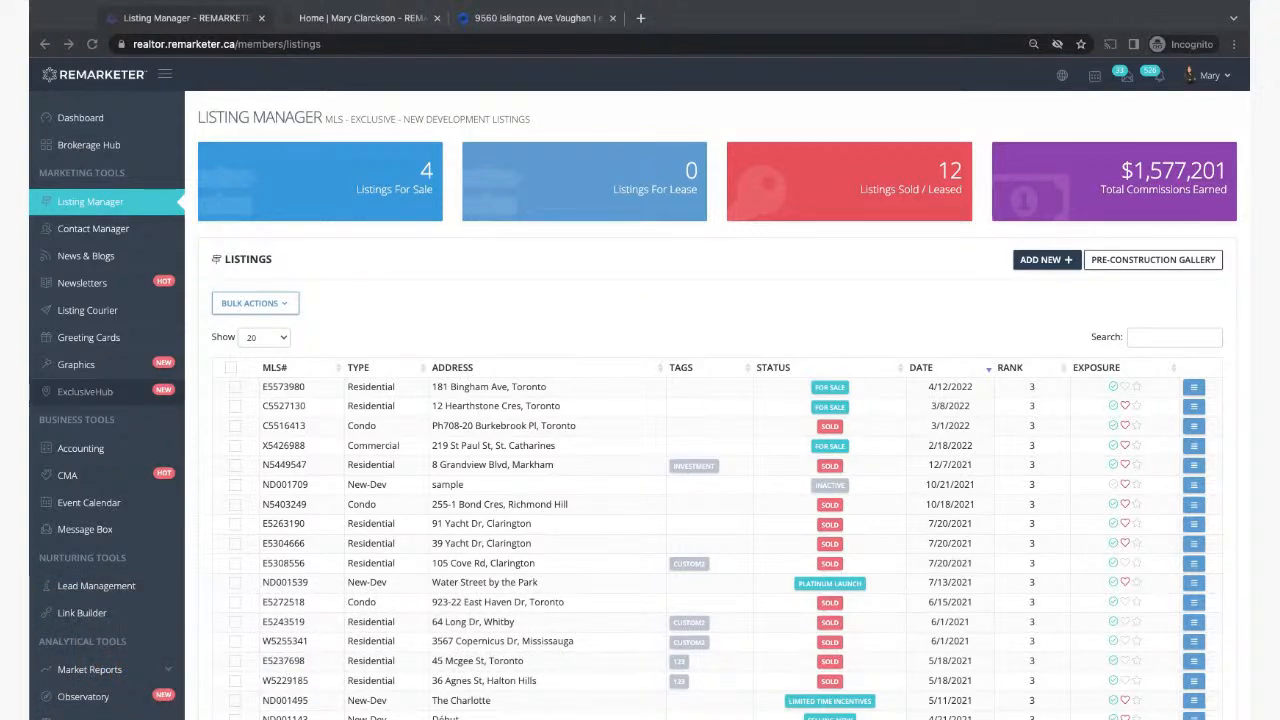
left_click(602, 309)
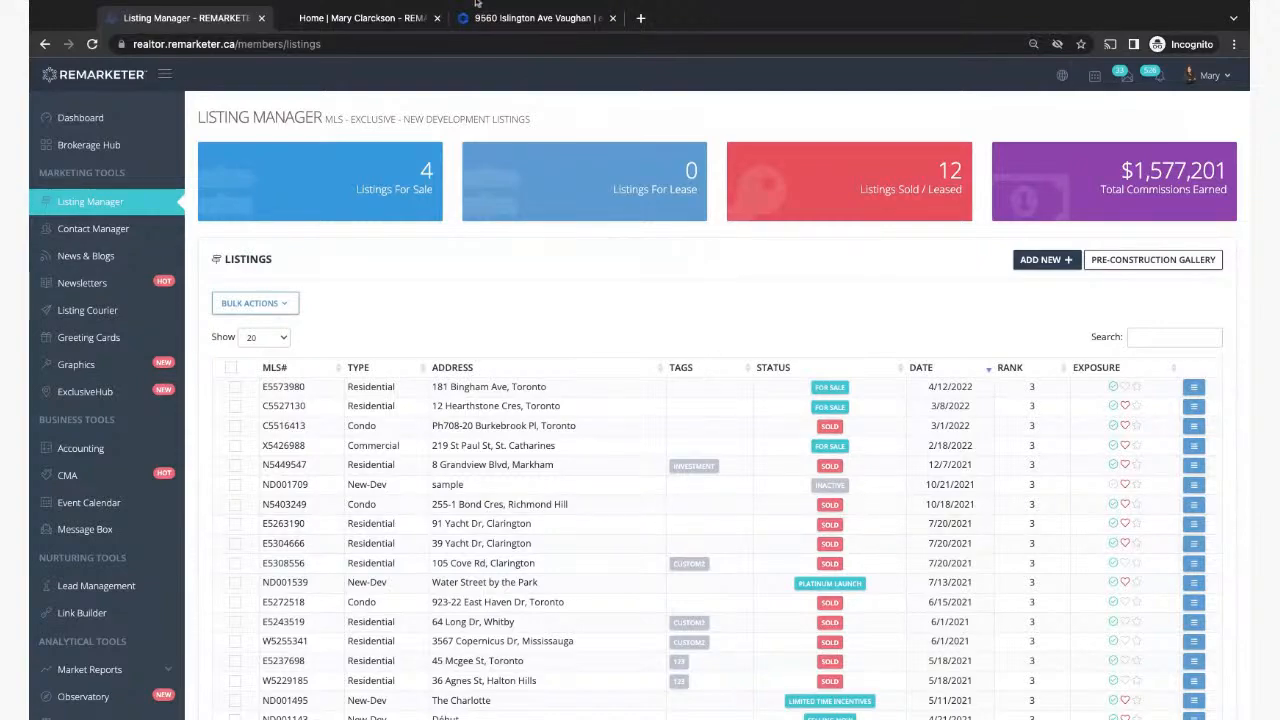
left_click(362, 18)
scroll(135, 455, "down", 10)
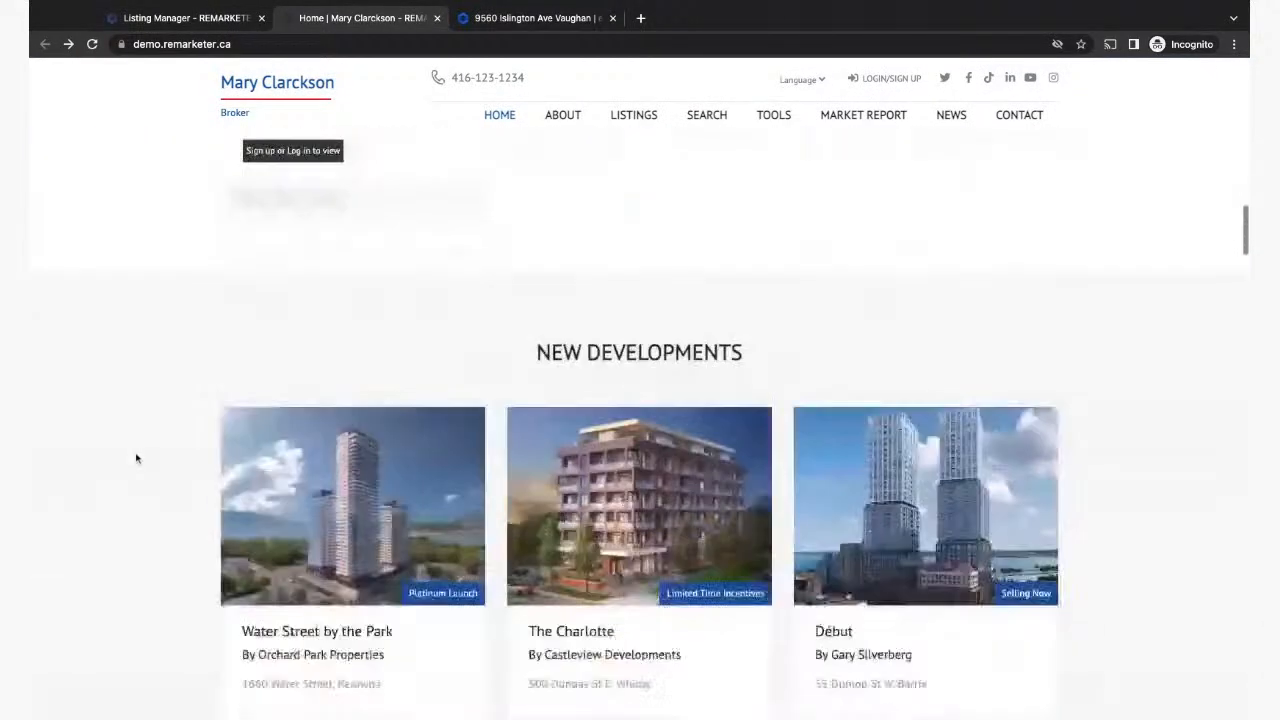
scroll(136, 458, "down", 15)
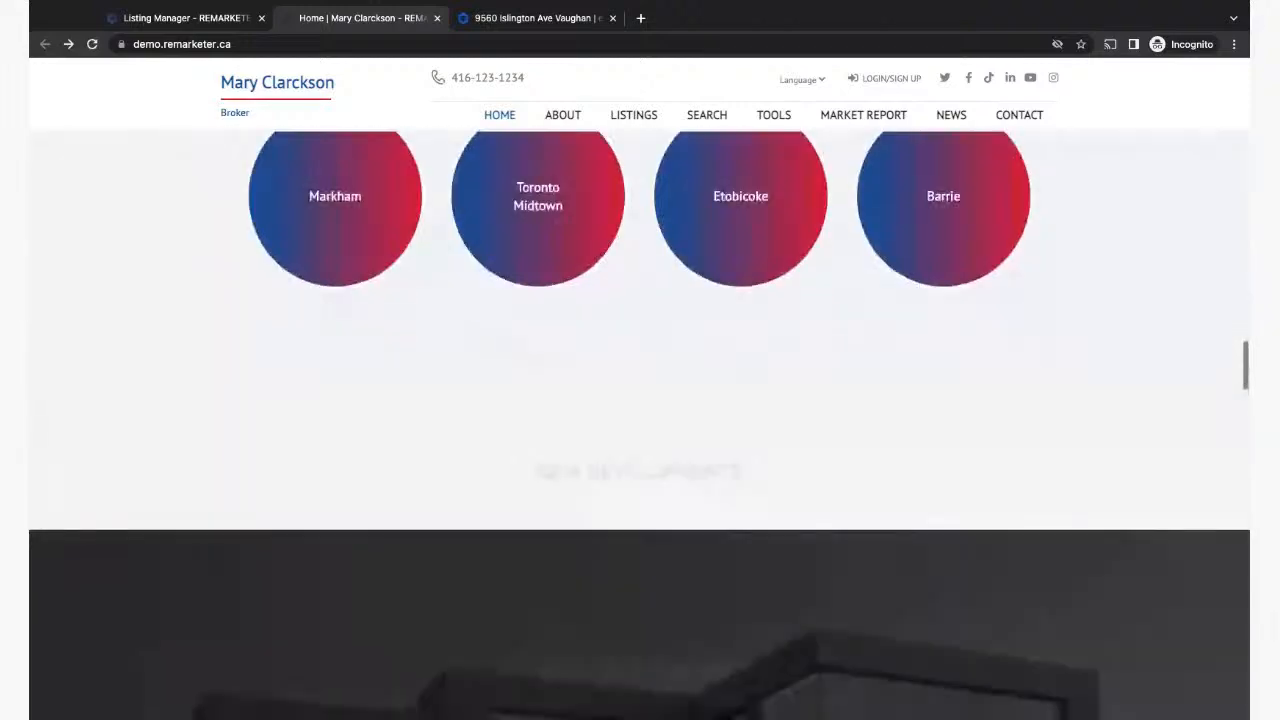
scroll(640, 424, "down", 15)
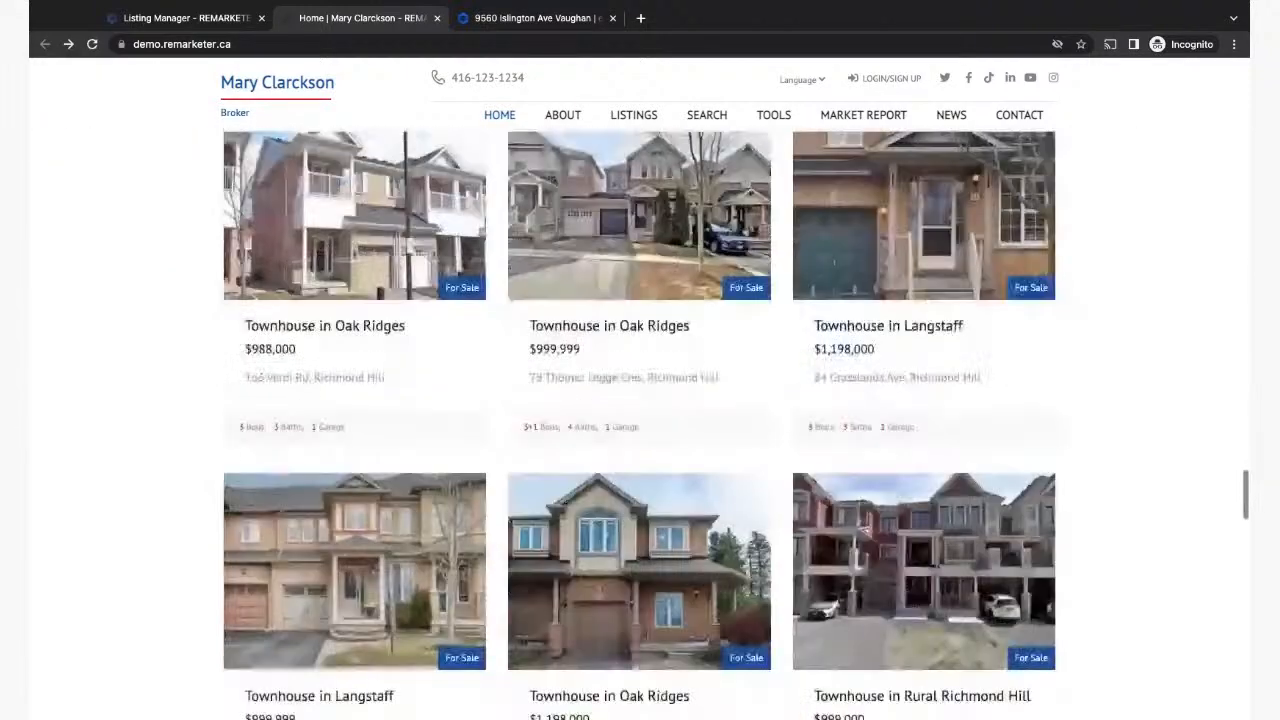
scroll(640, 424, "down", 7)
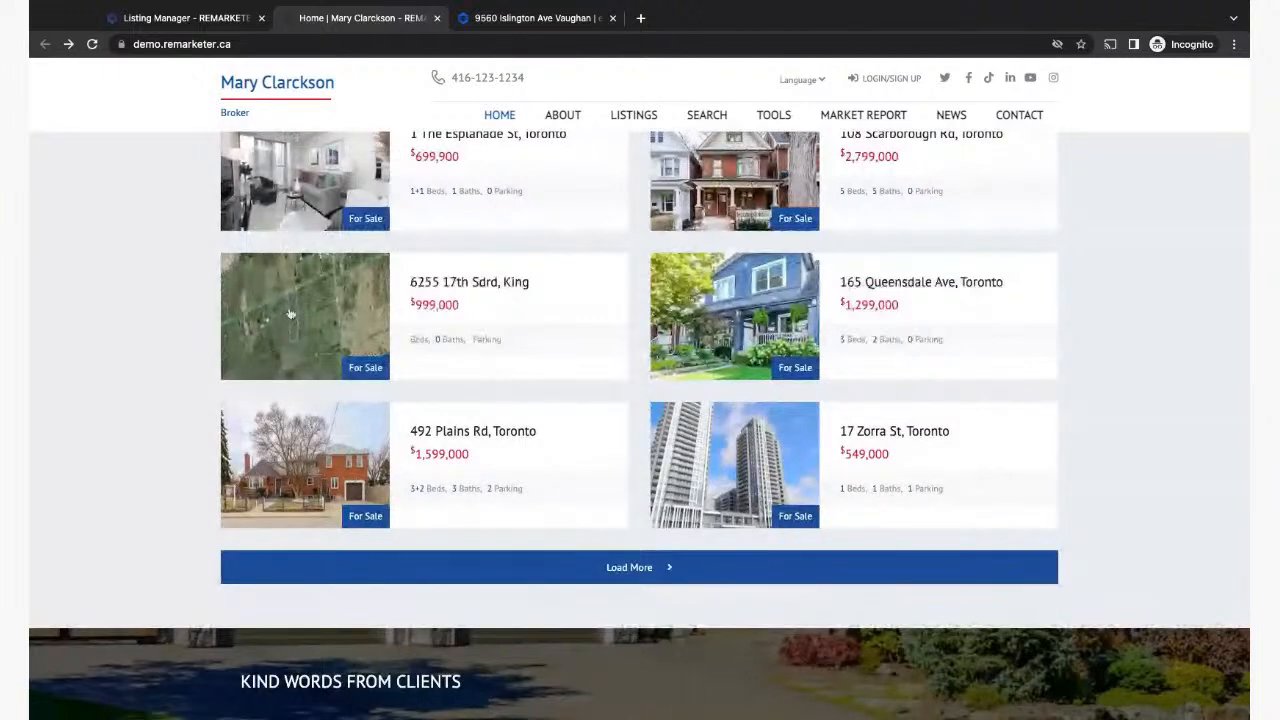
left_click(263, 351)
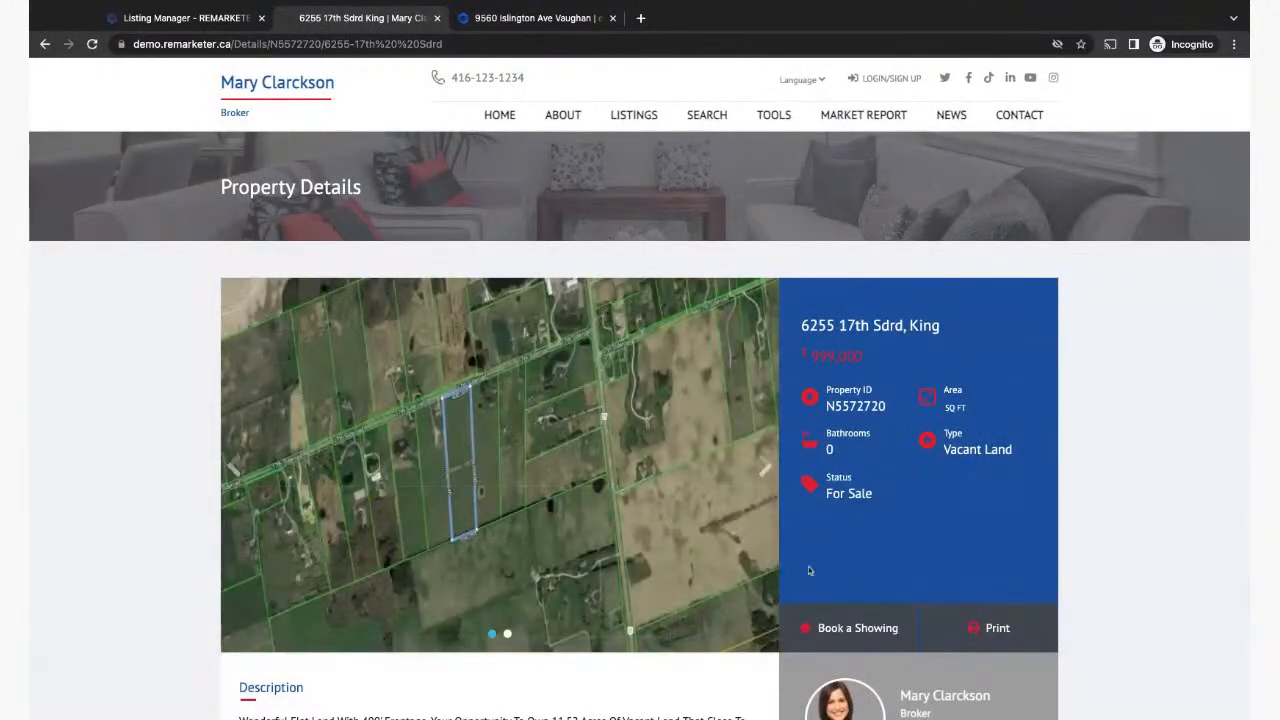
double_click(828, 406)
key("ctrl+c")
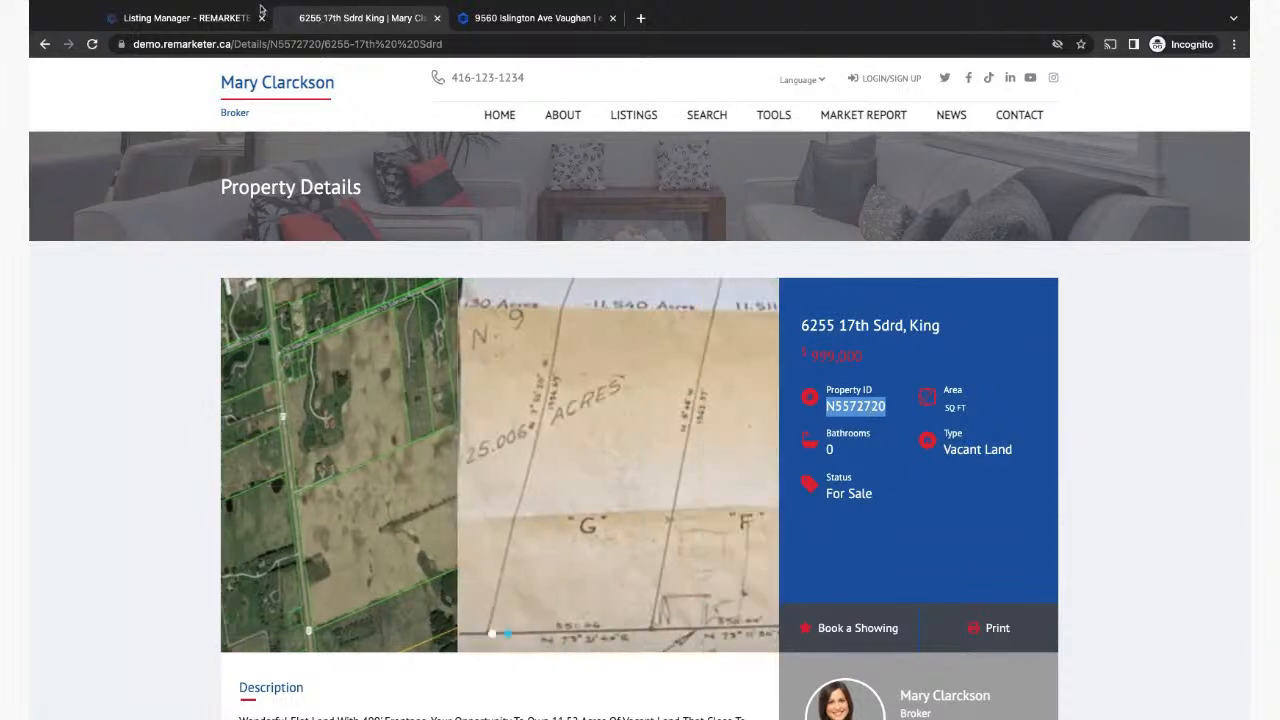
left_click(169, 20)
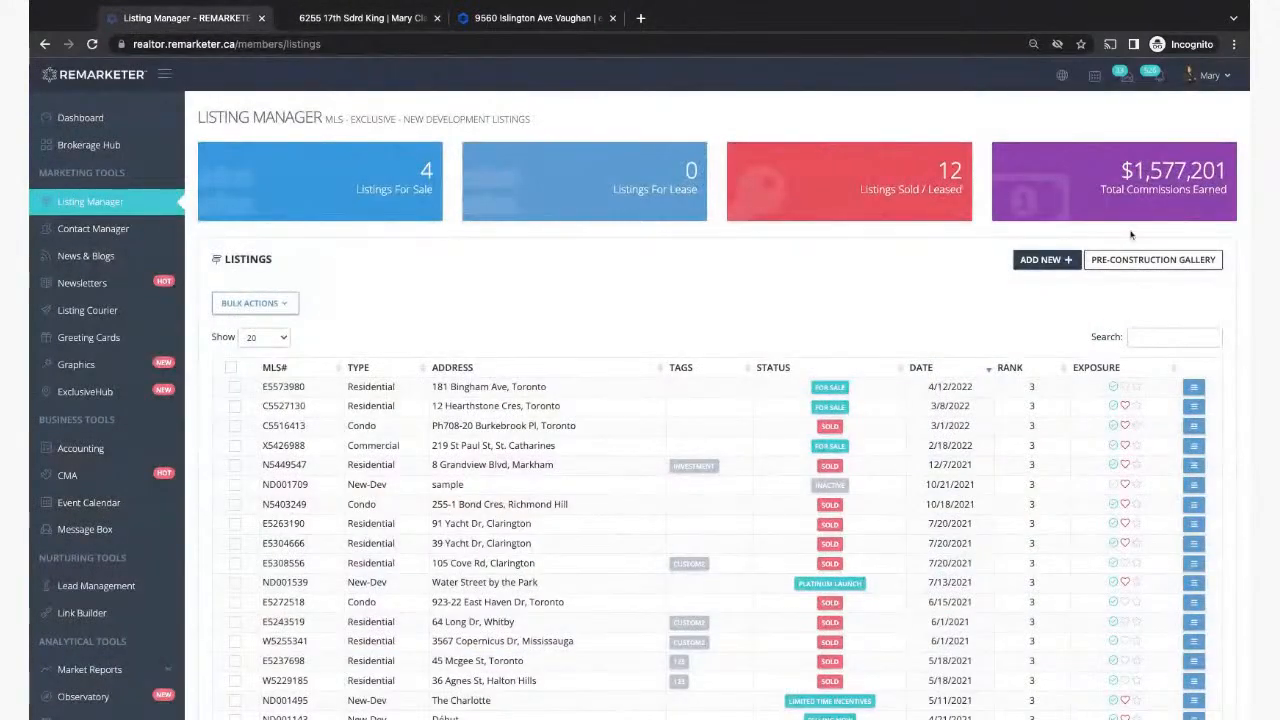
left_click(240, 207)
key("ctrl+v")
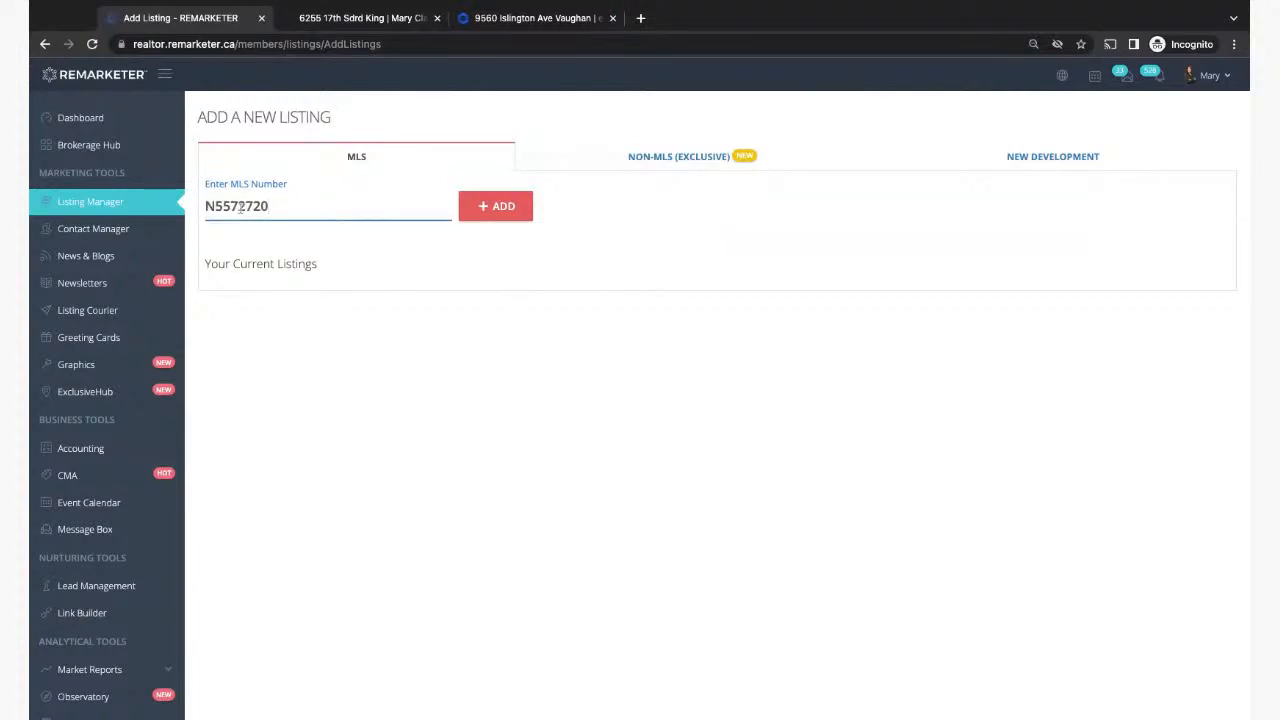
left_click(496, 206)
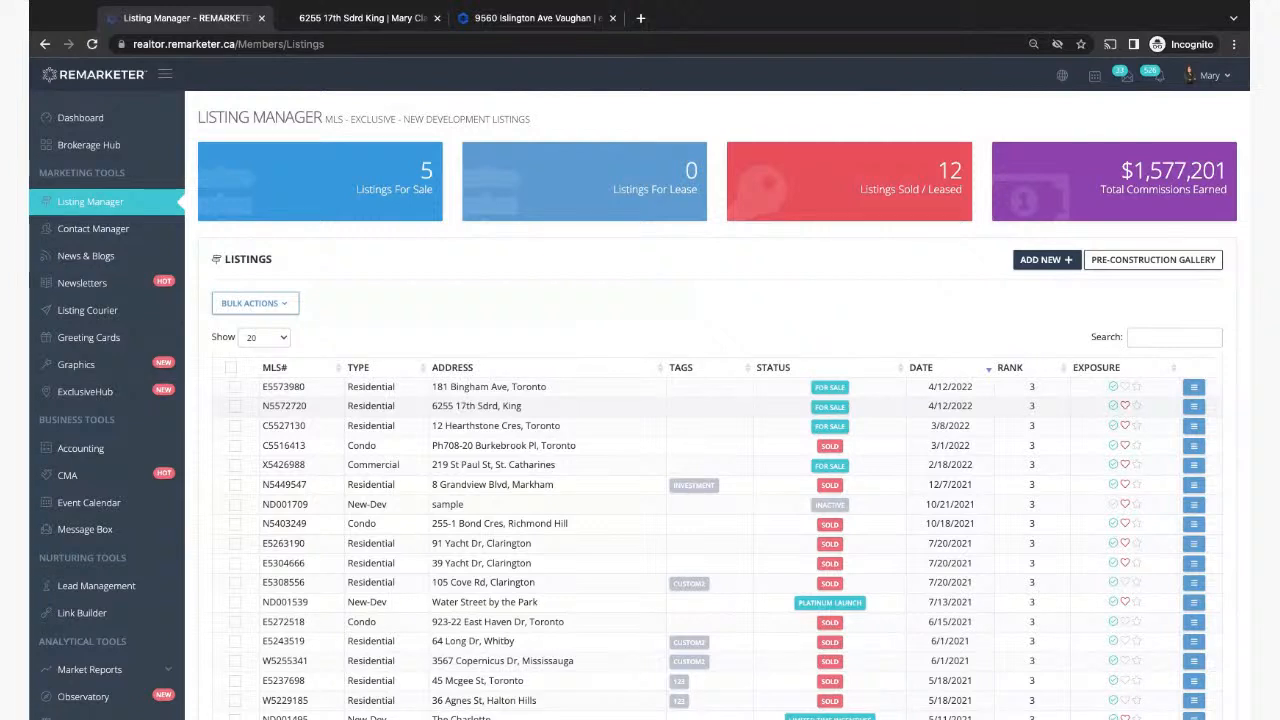
left_click(1125, 407)
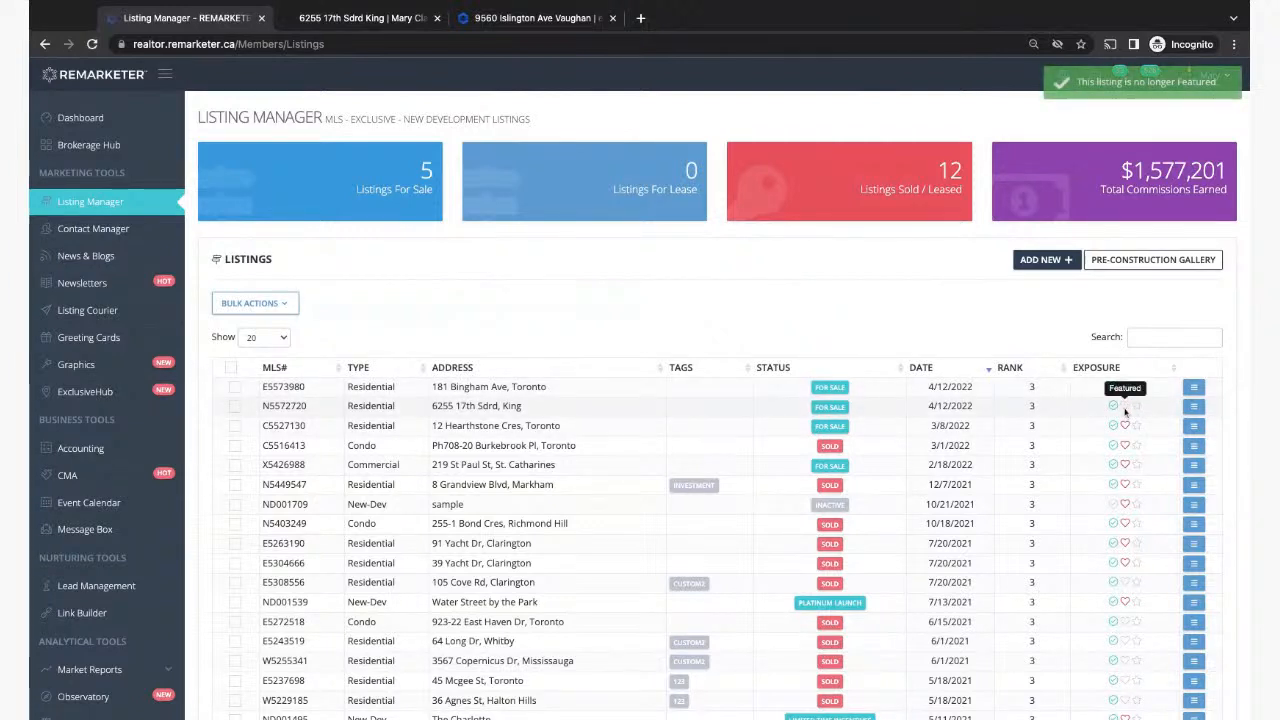
left_click(1125, 485)
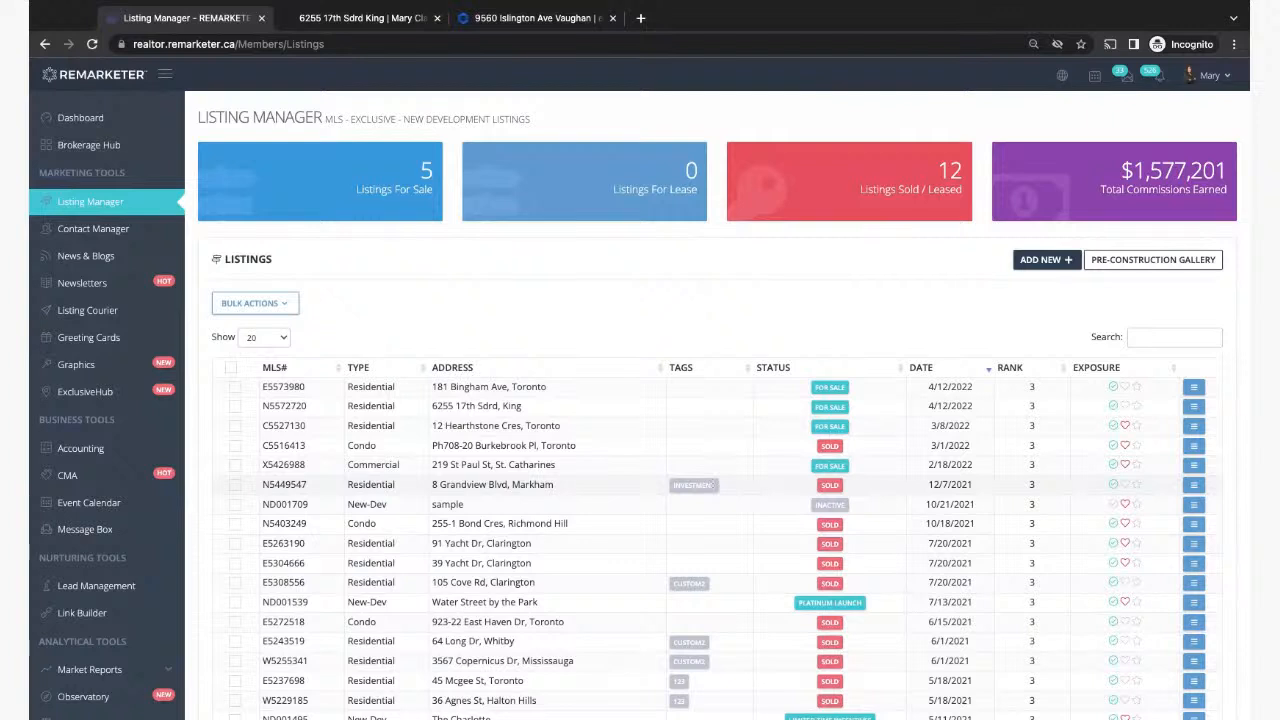
left_click(235, 388)
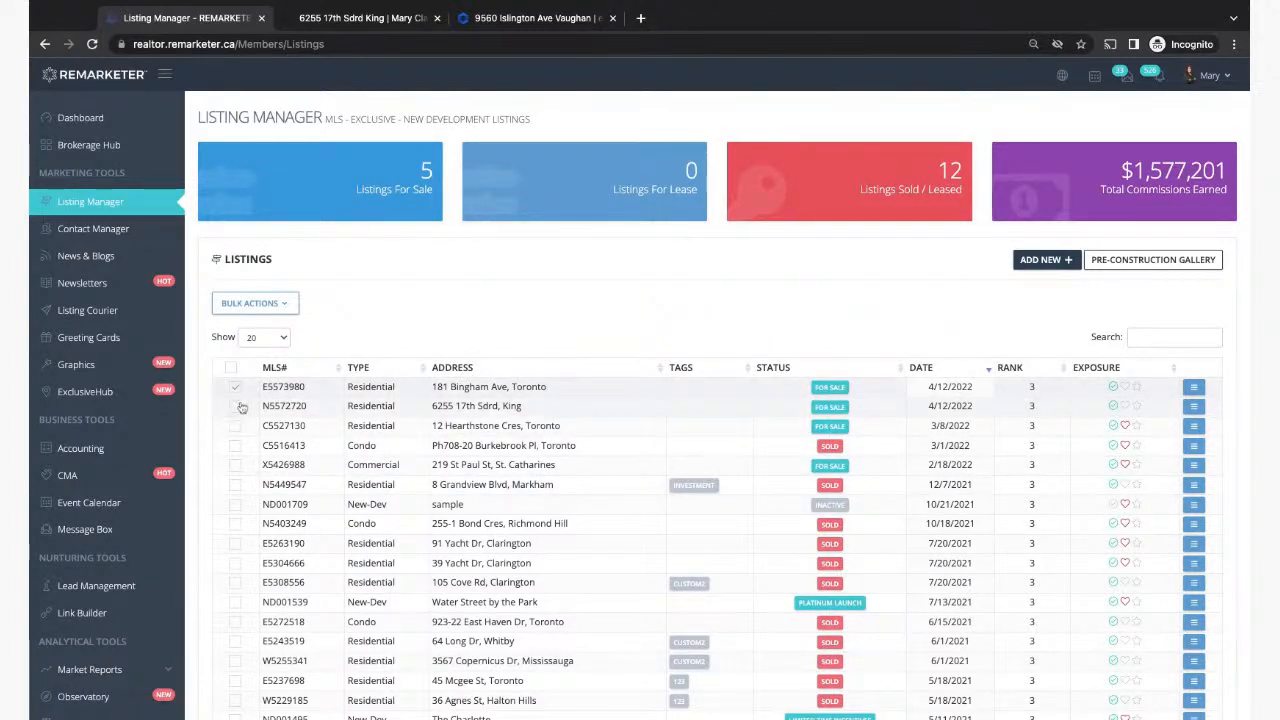
left_click(237, 407)
left_click(287, 304)
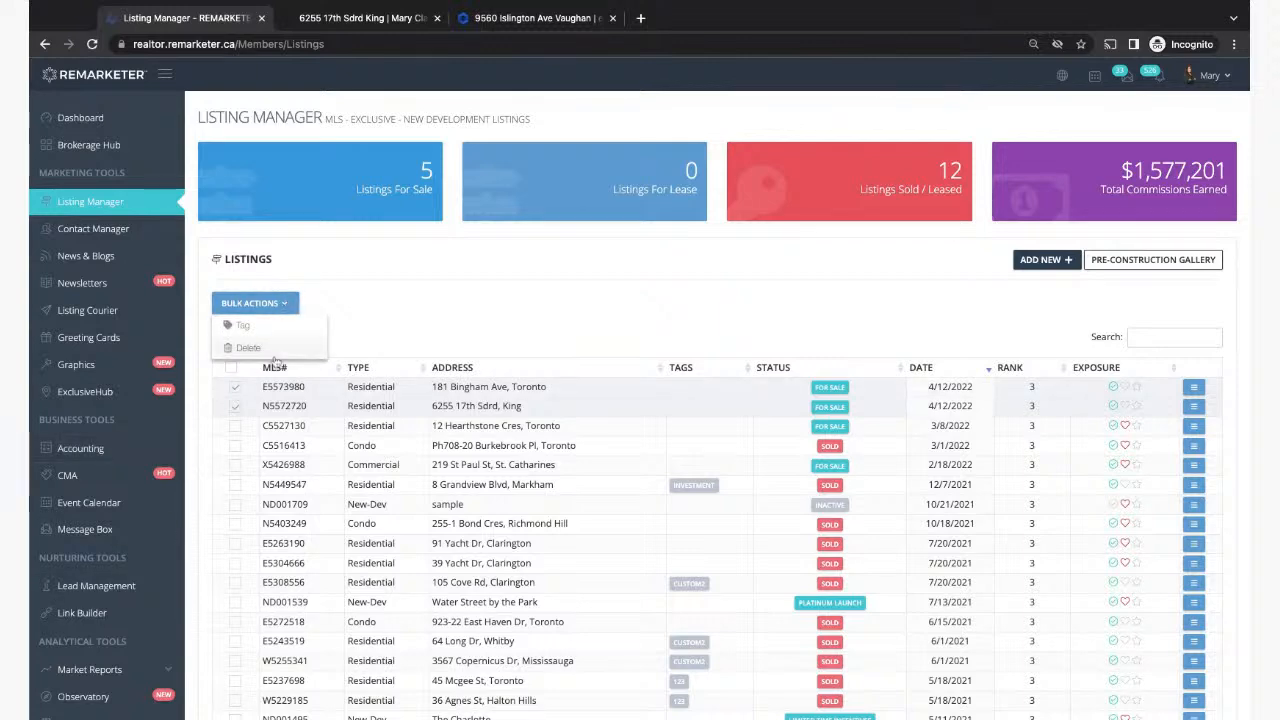
left_click(244, 327)
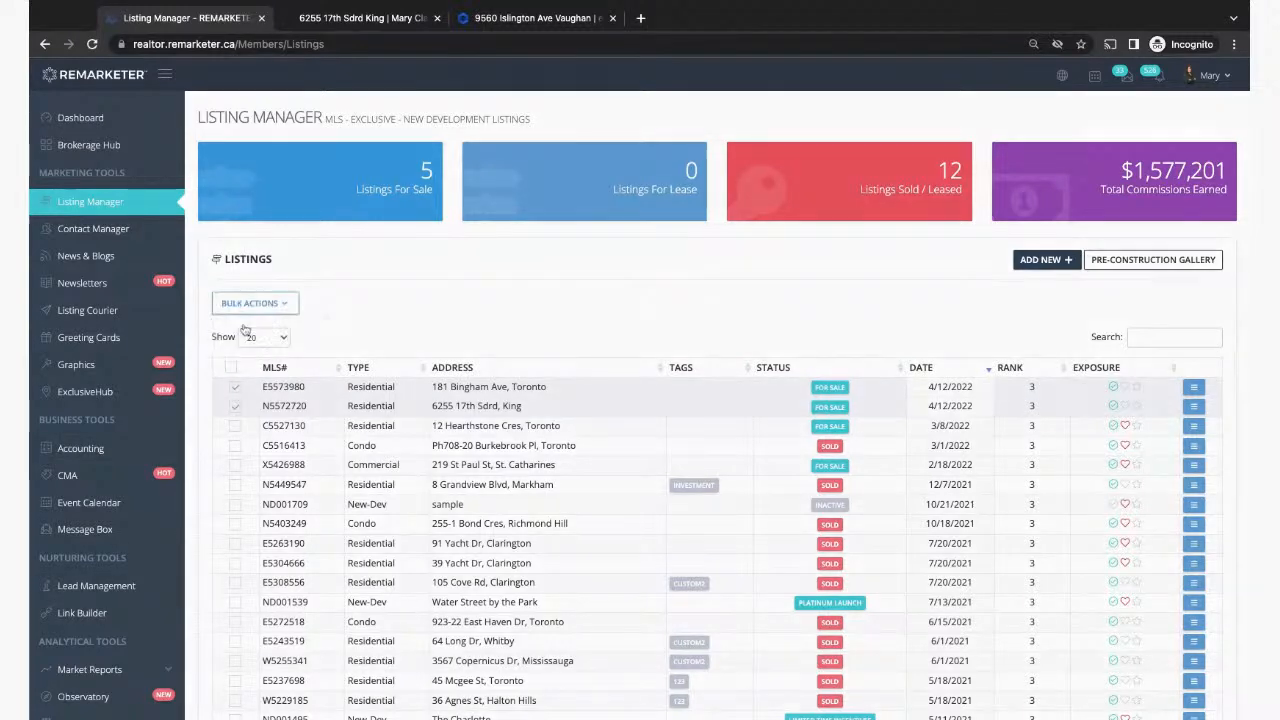
left_click(605, 135)
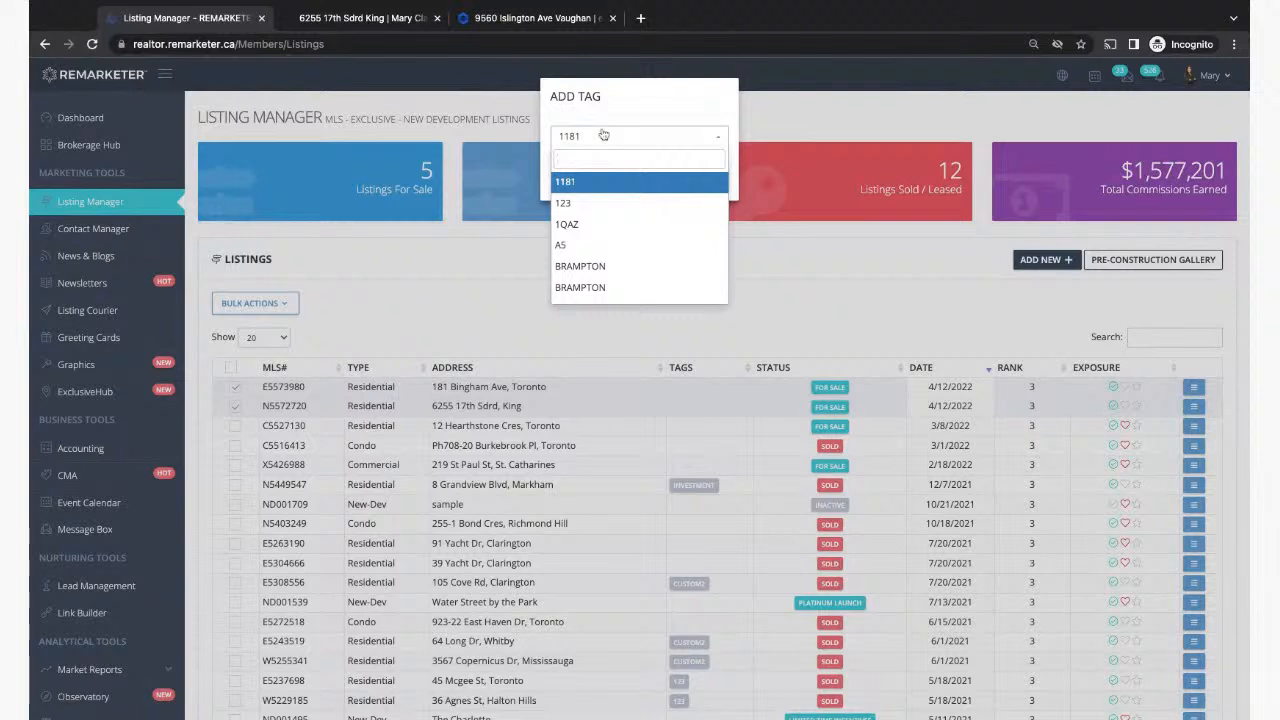
scroll(606, 220, "down", 5)
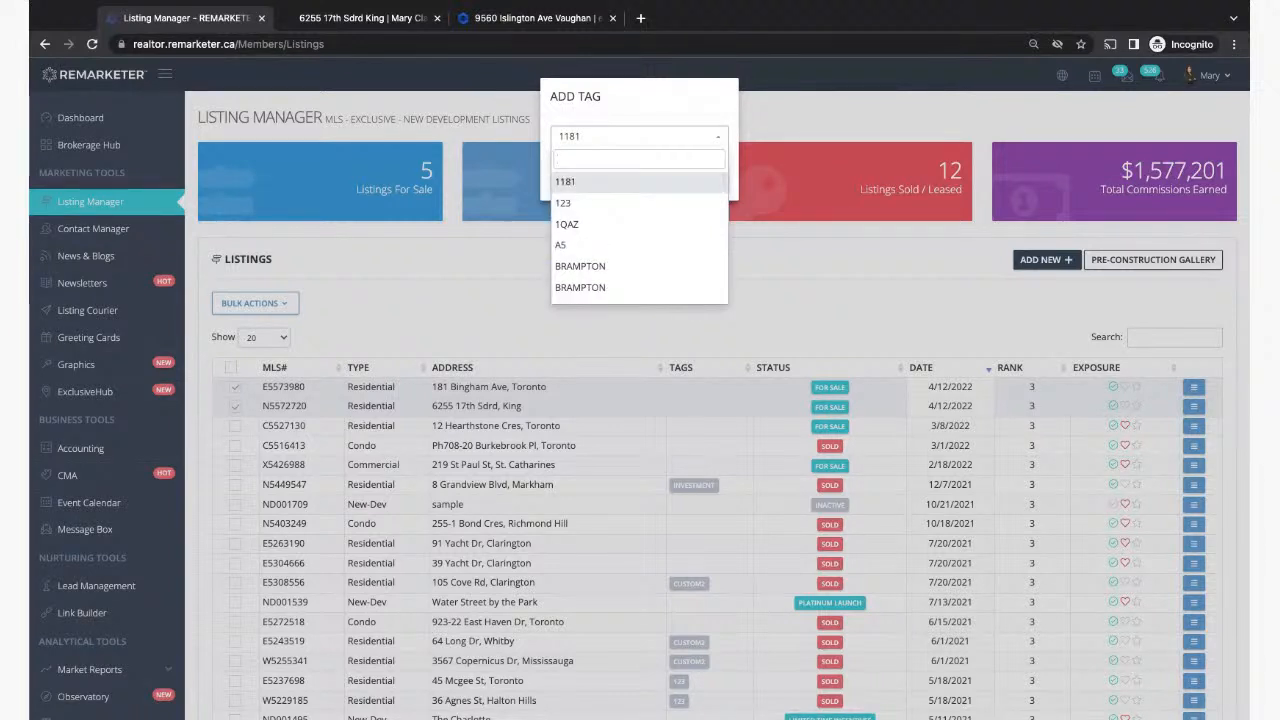
type("investment")
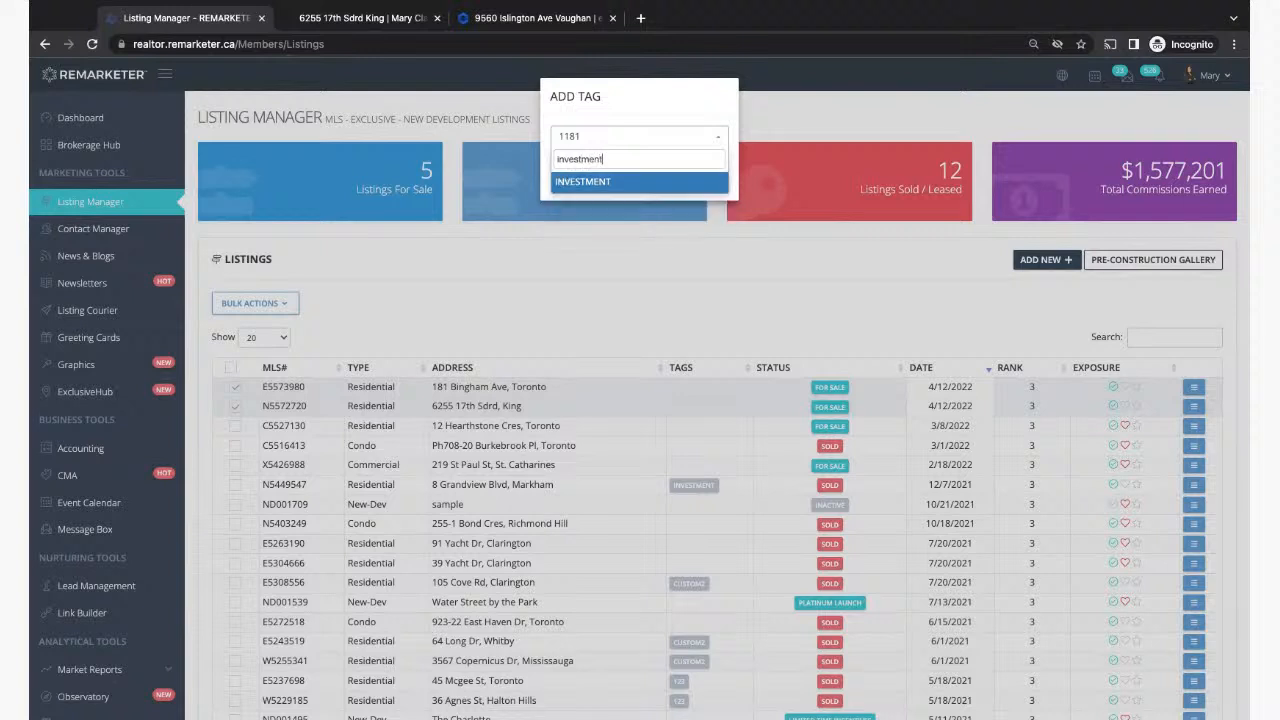
left_click(591, 184)
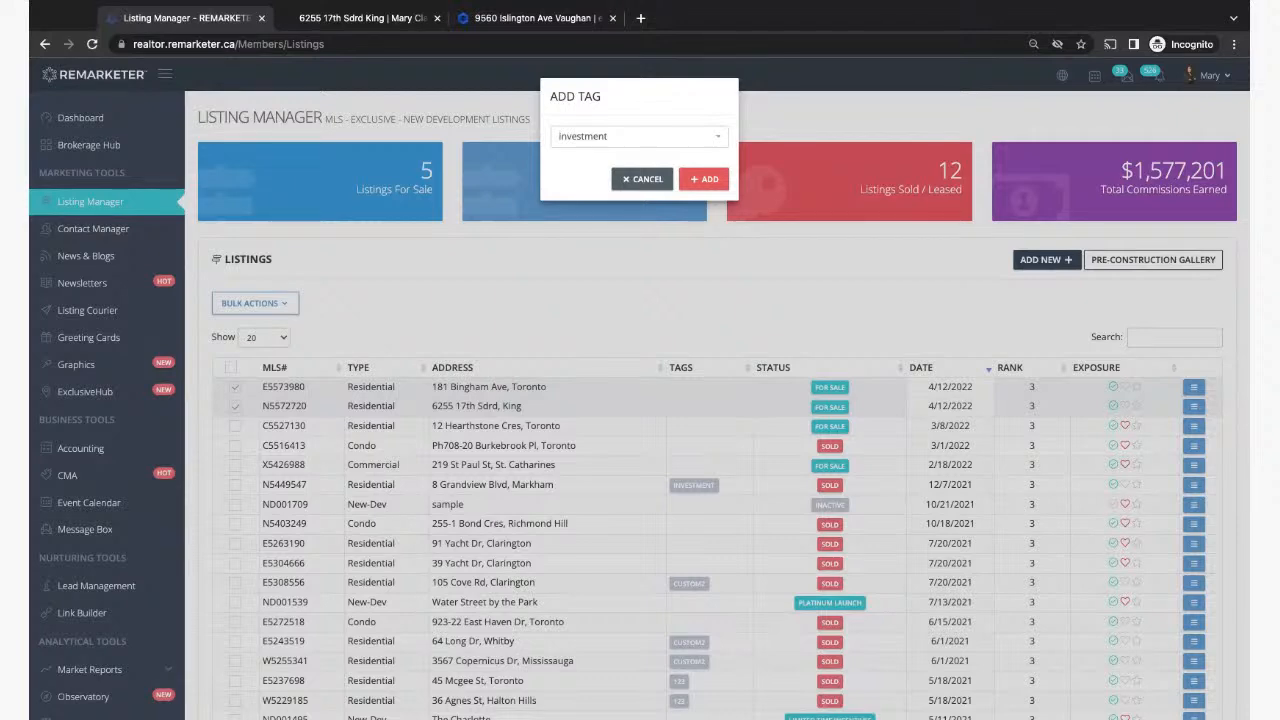
left_click(704, 180)
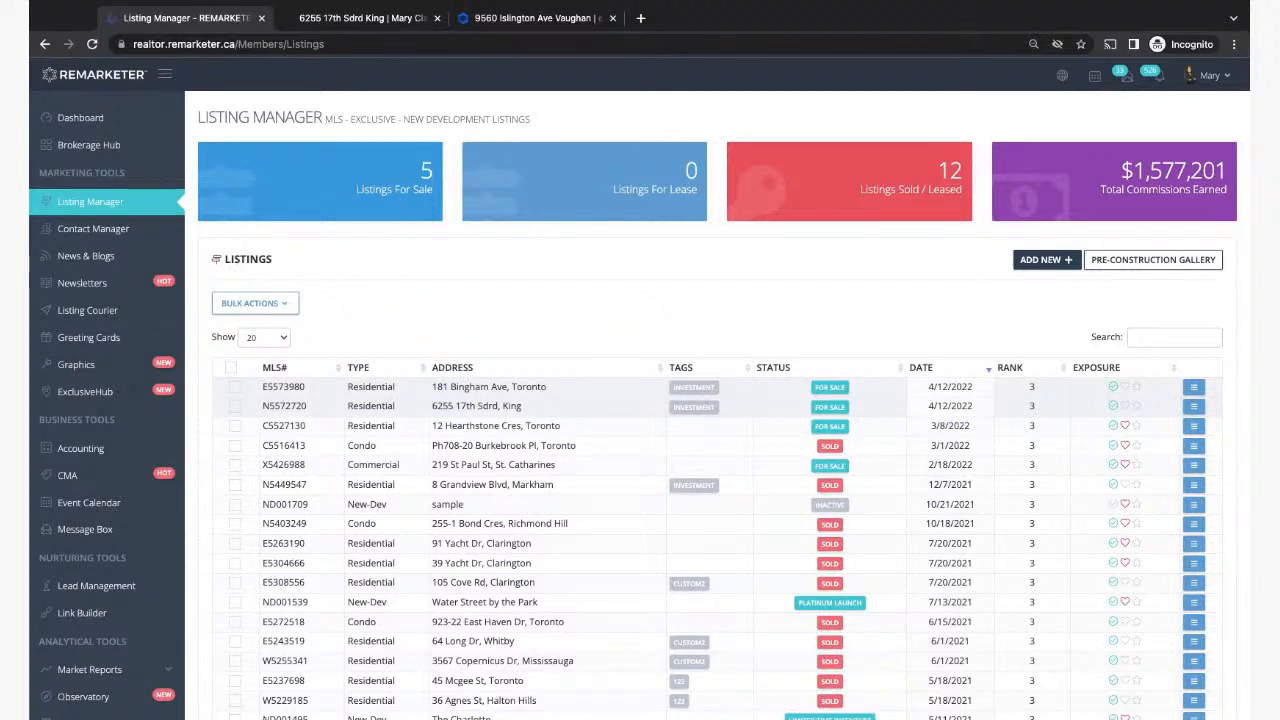
Step: Load demo.remarketer.ca/listings/investment on the agent website, which shows 3 properties found
left_click(367, 20)
left_click(612, 18)
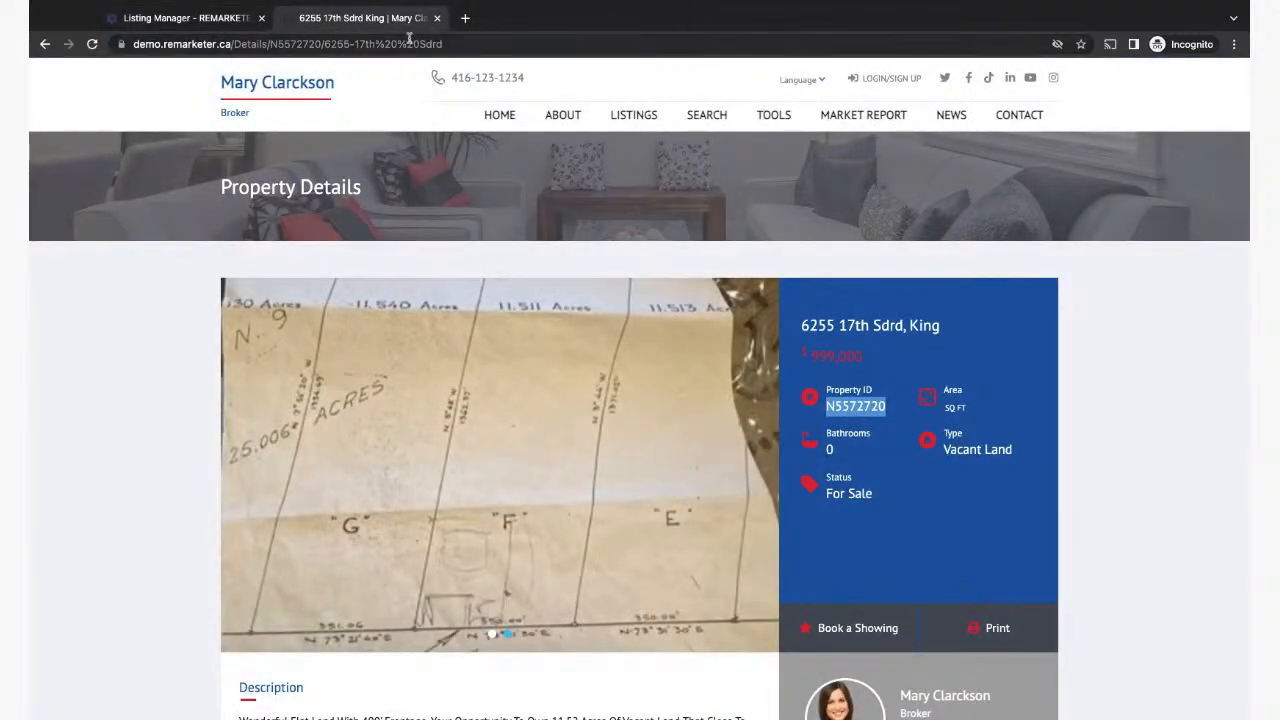
left_click(375, 43)
left_click(377, 43)
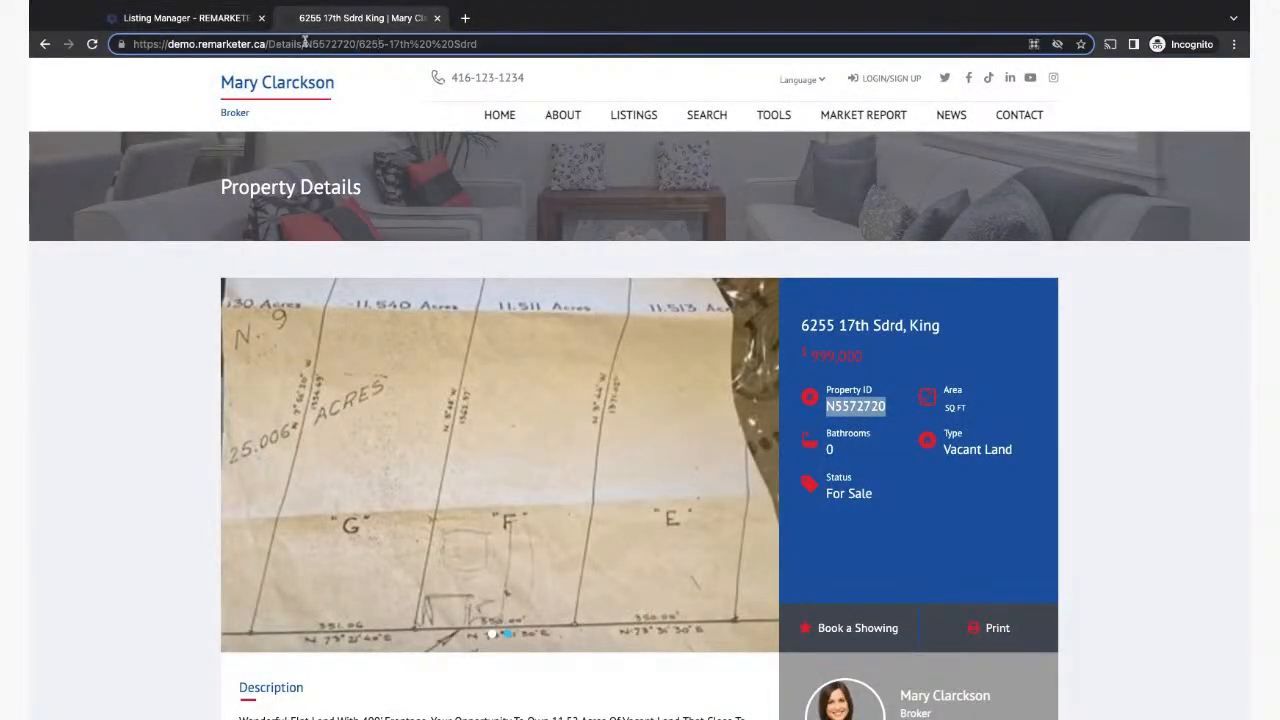
left_click_drag(267, 44, 497, 47)
key("BackSpace")
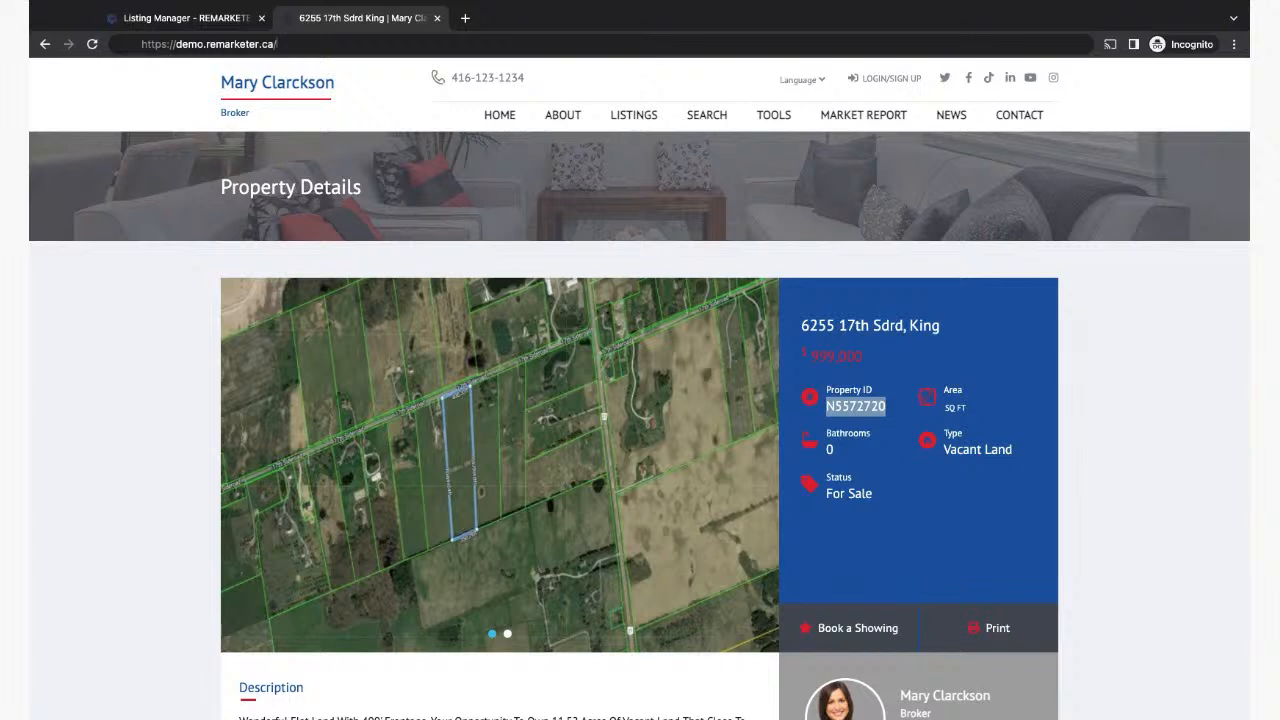
type("listings")
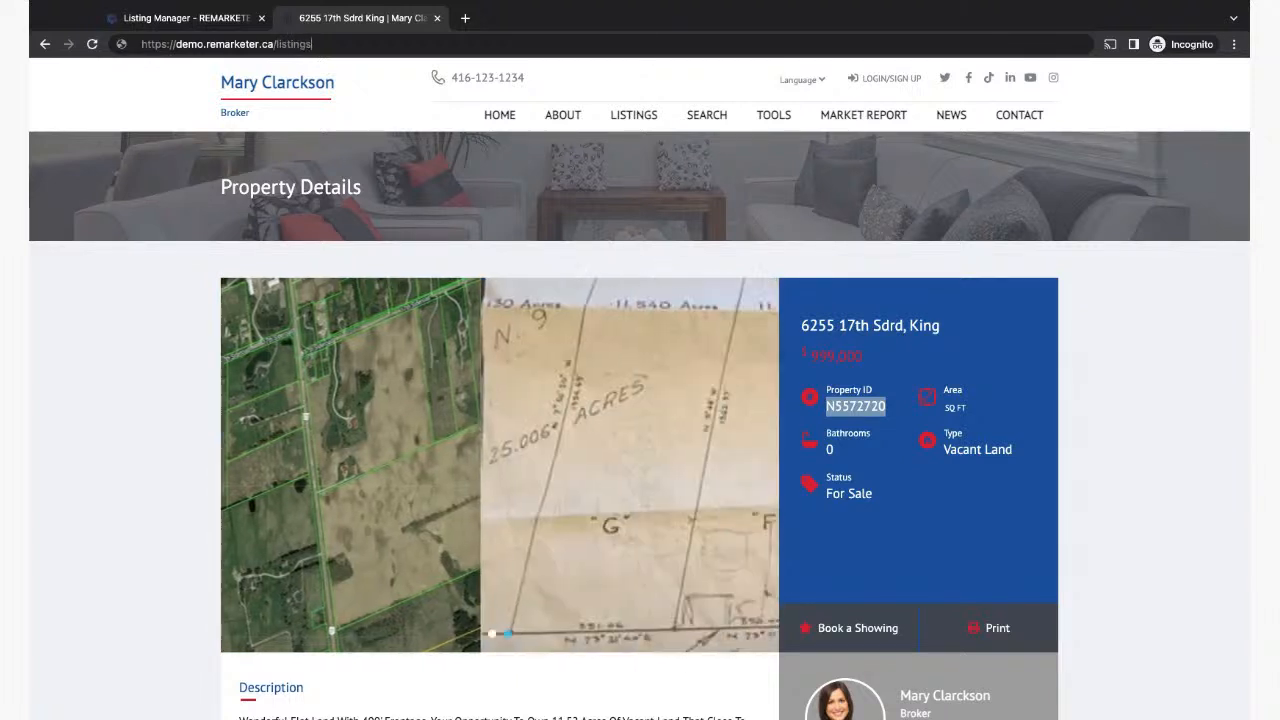
type("/")
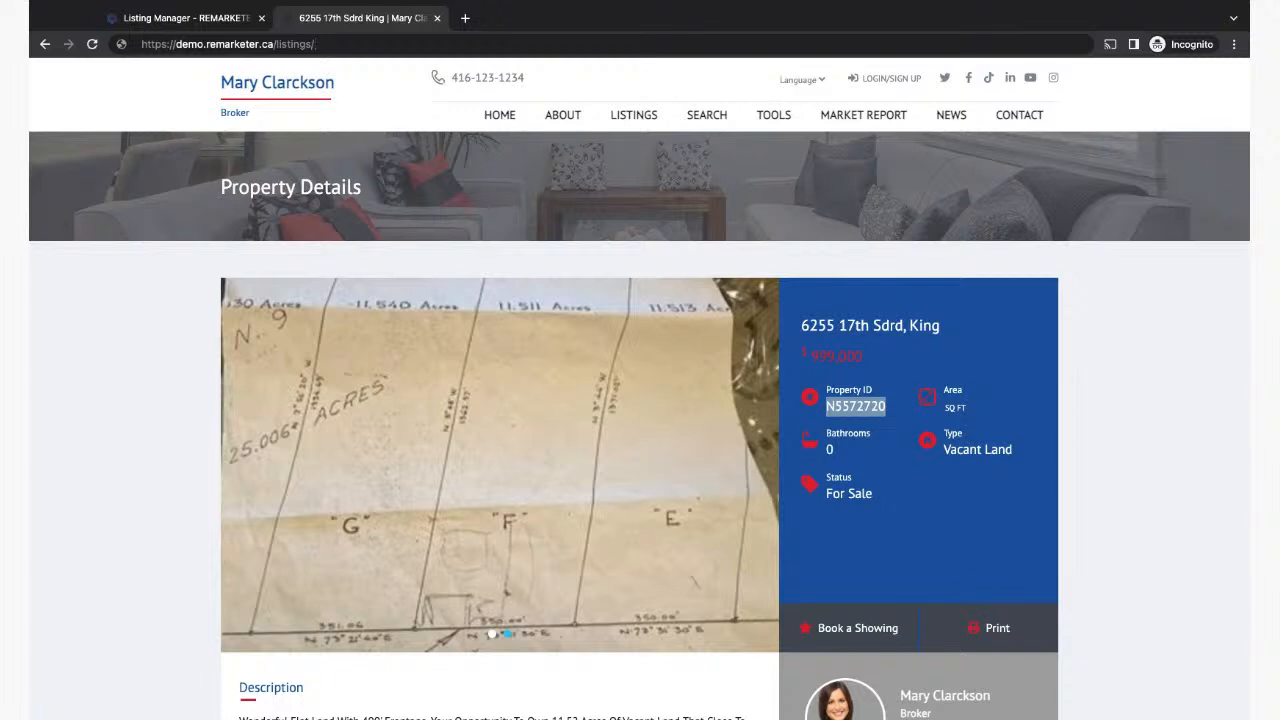
type("investment")
key("Return")
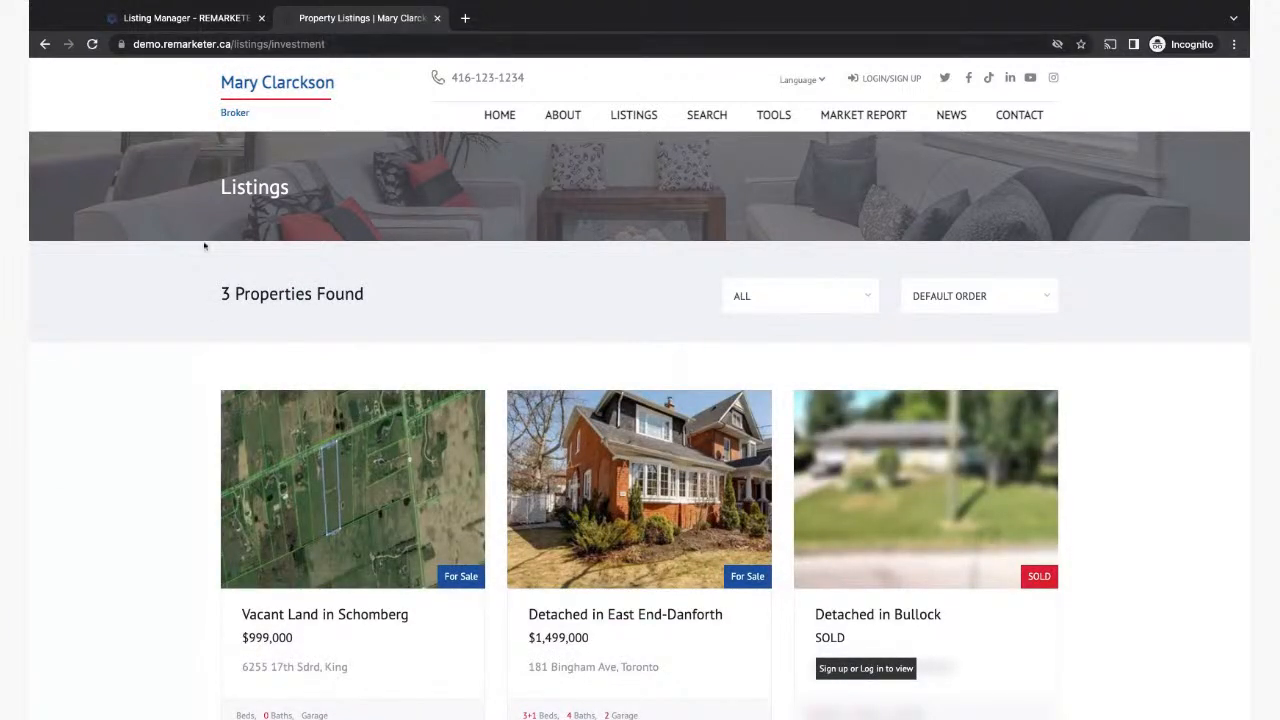
Step: Point out 'investment' in the URL, scroll the investment listings, then return to Listing Manager
left_click_drag(273, 44, 345, 44)
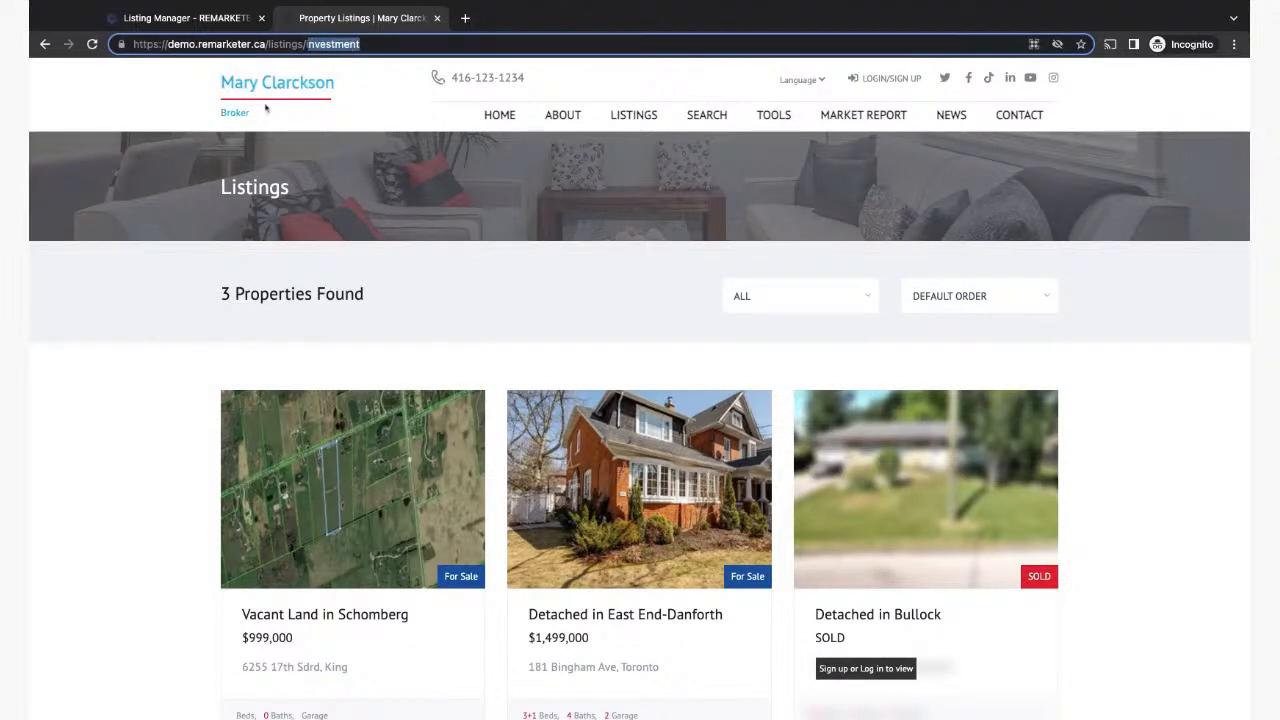
left_click(160, 398)
scroll(160, 398, "down", 3)
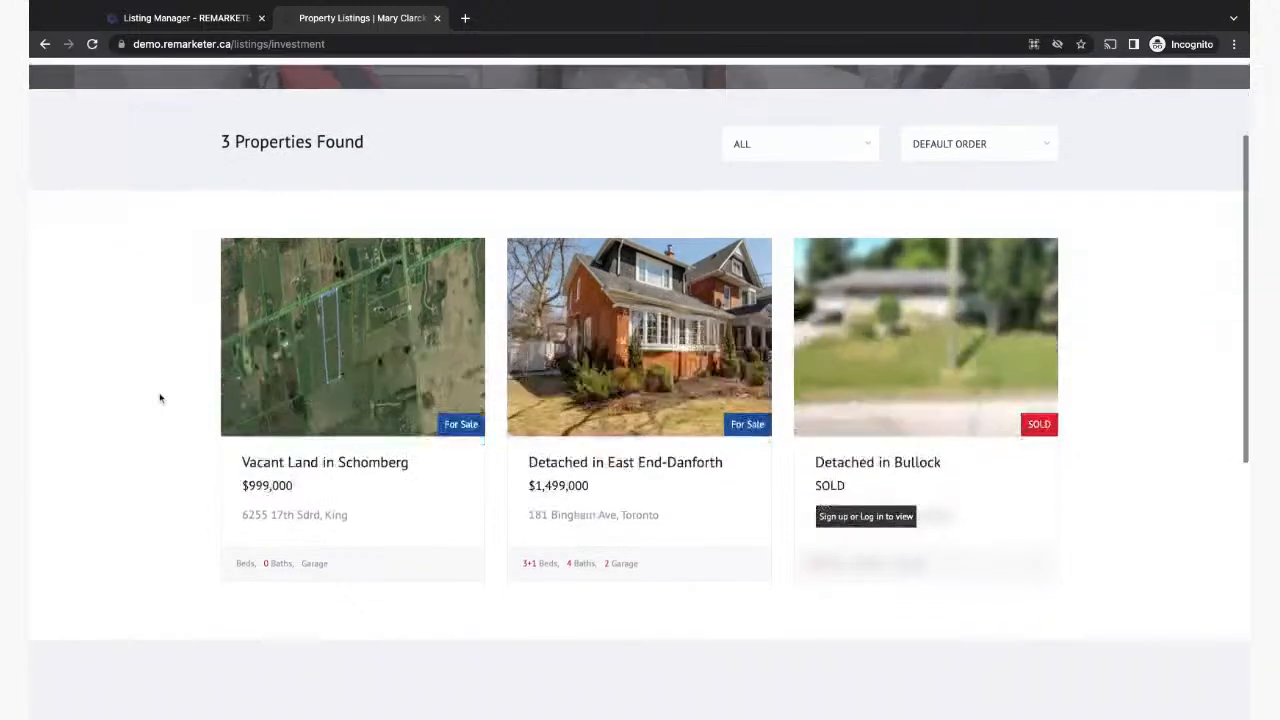
scroll(160, 398, "up", 3)
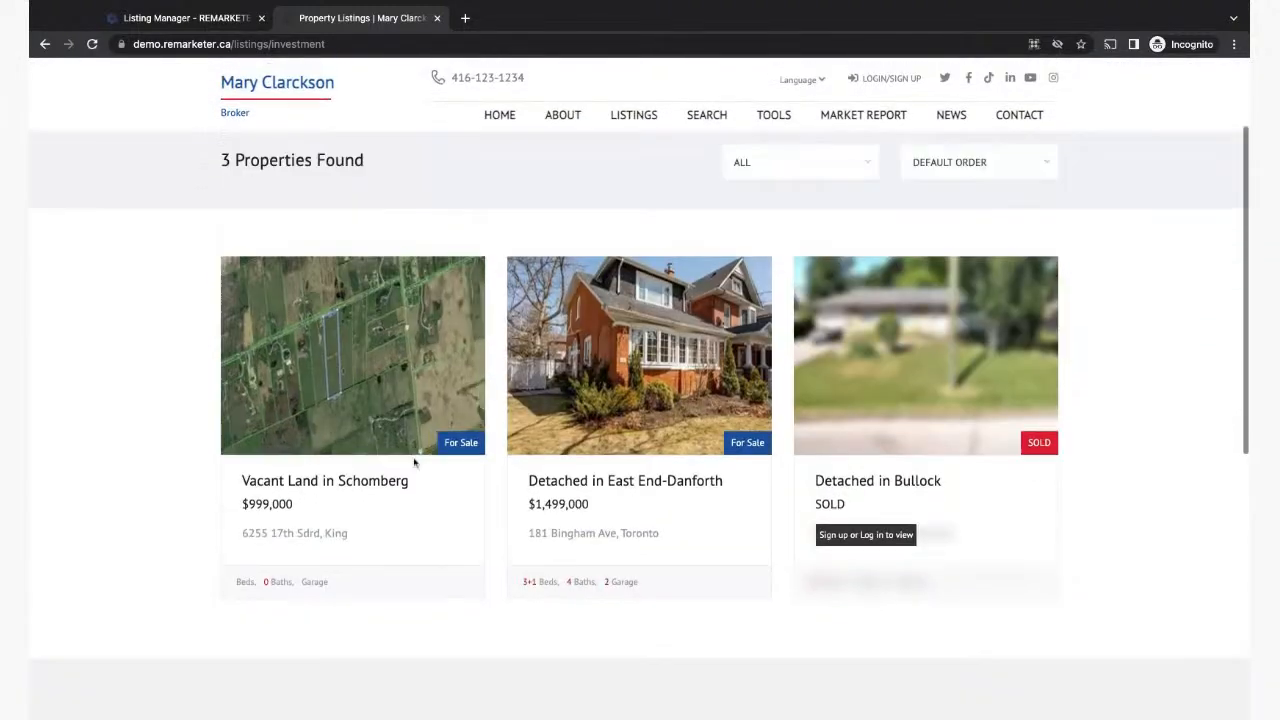
scroll(1155, 384, "up", 2)
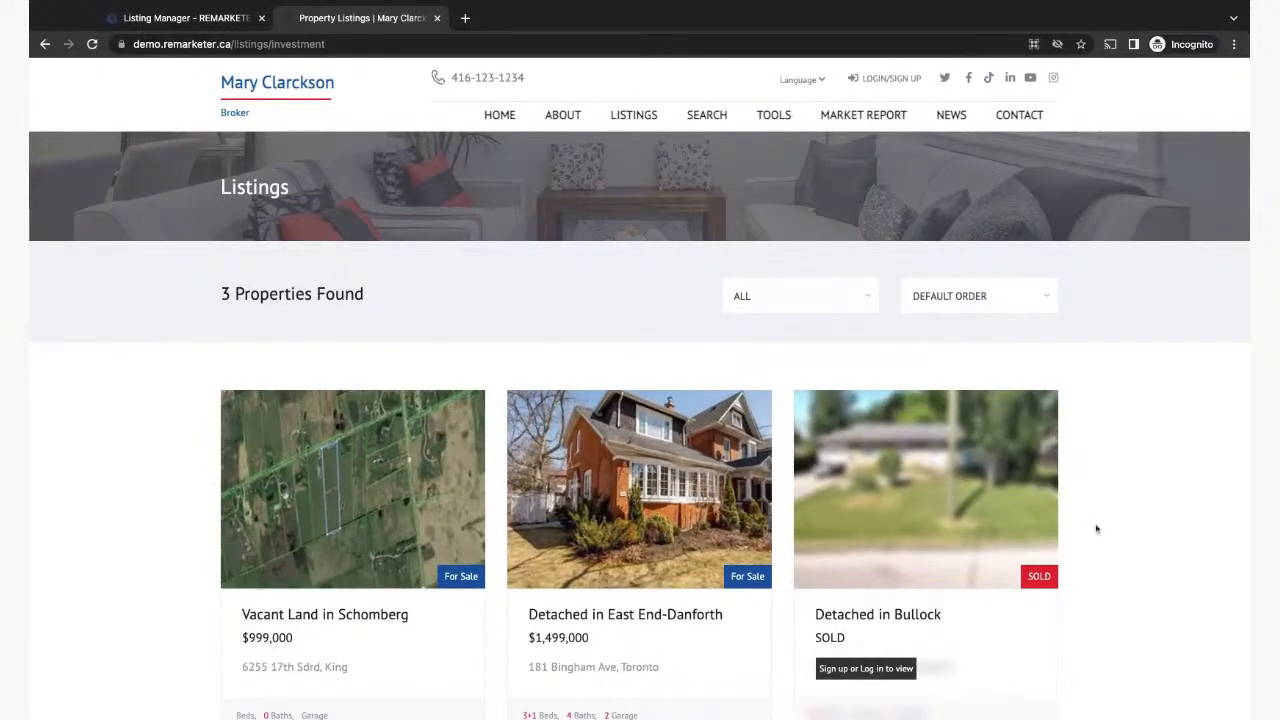
scroll(1157, 481, "down", 2)
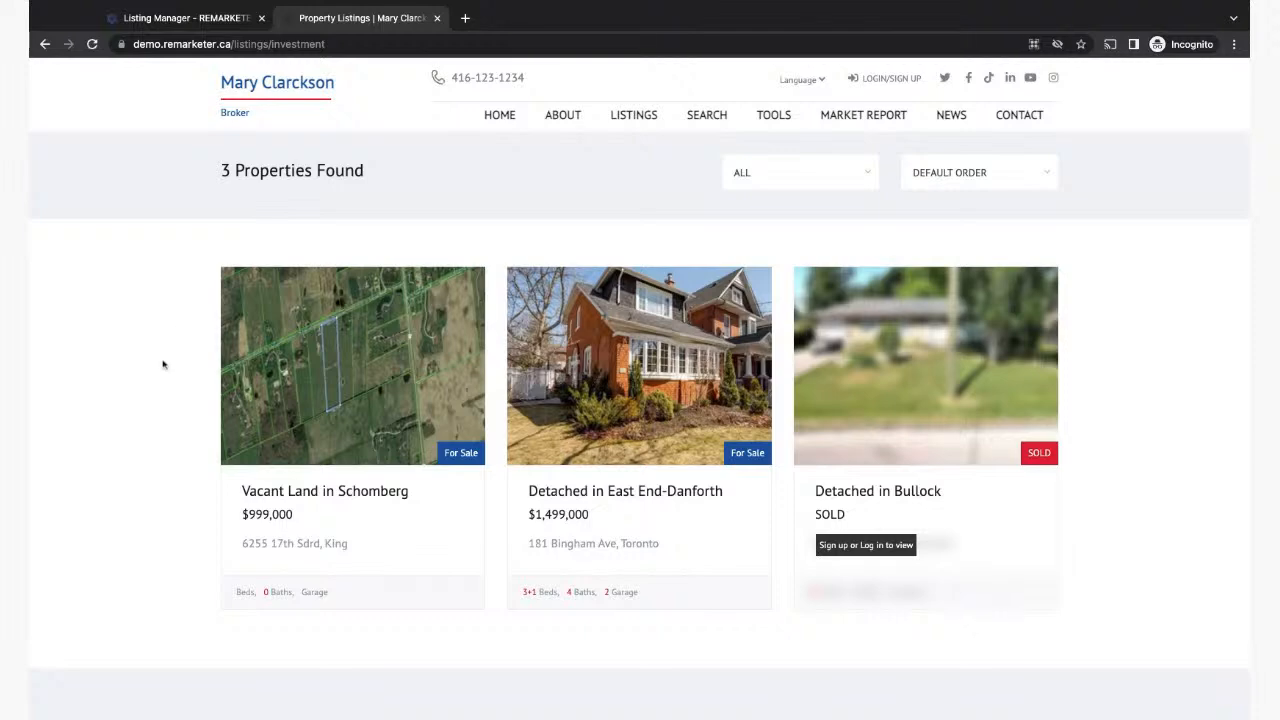
left_click(152, 20)
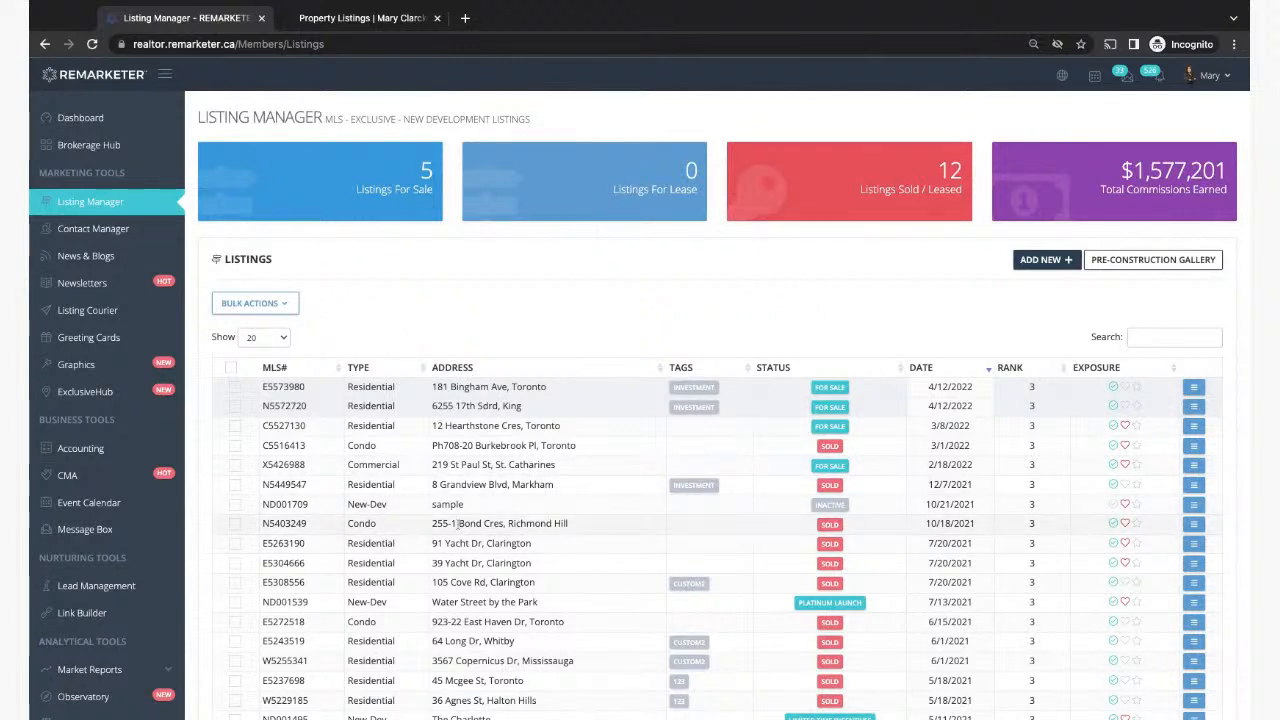
left_click(234, 425)
left_click(289, 301)
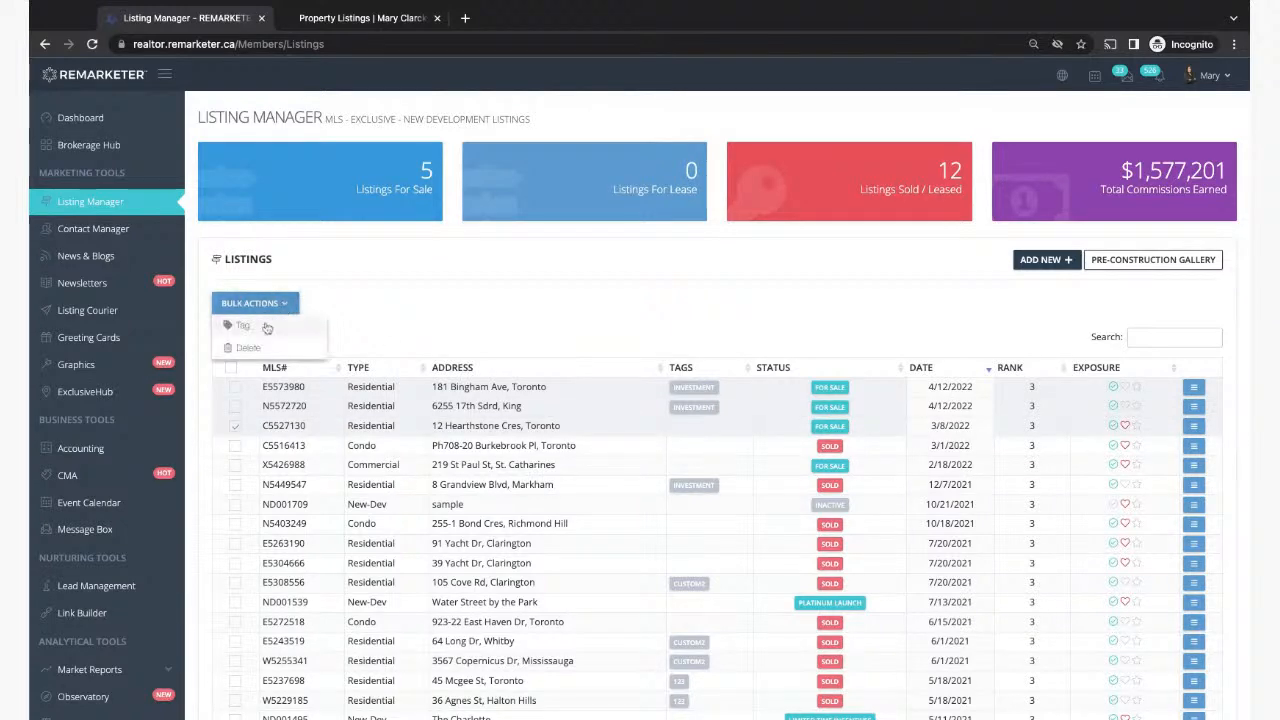
left_click(249, 335)
left_click(590, 134)
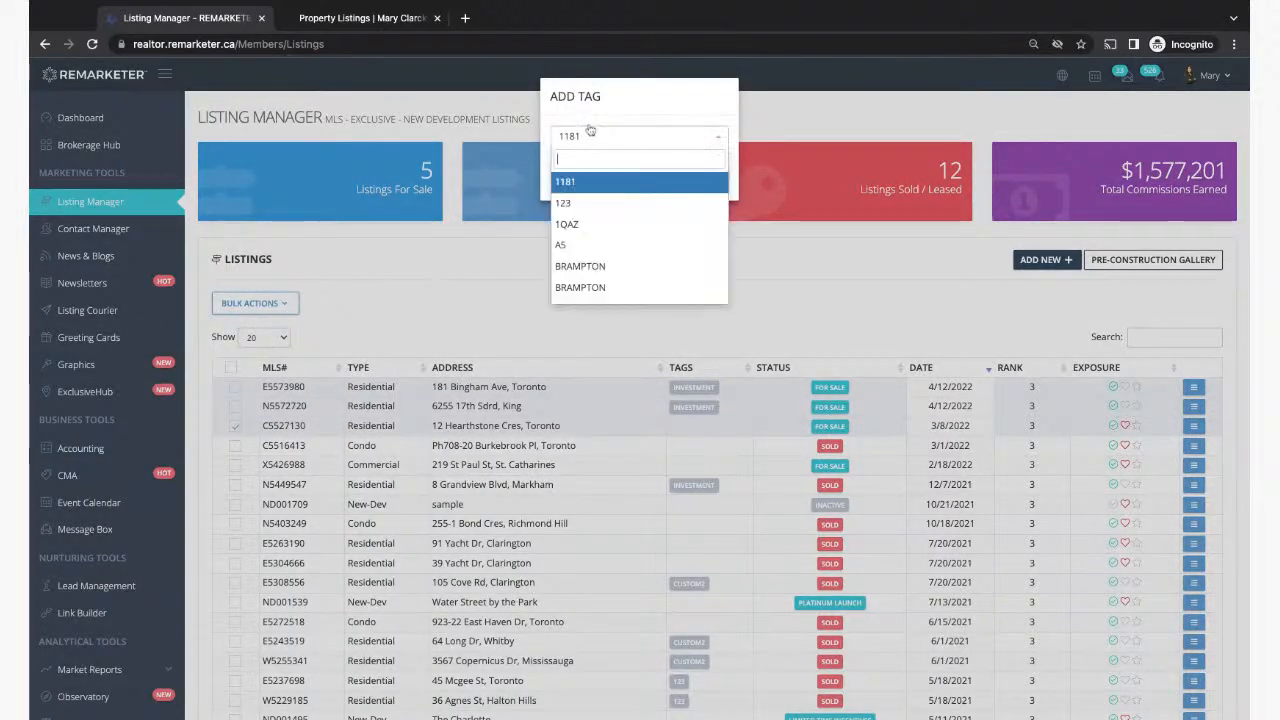
type("invest")
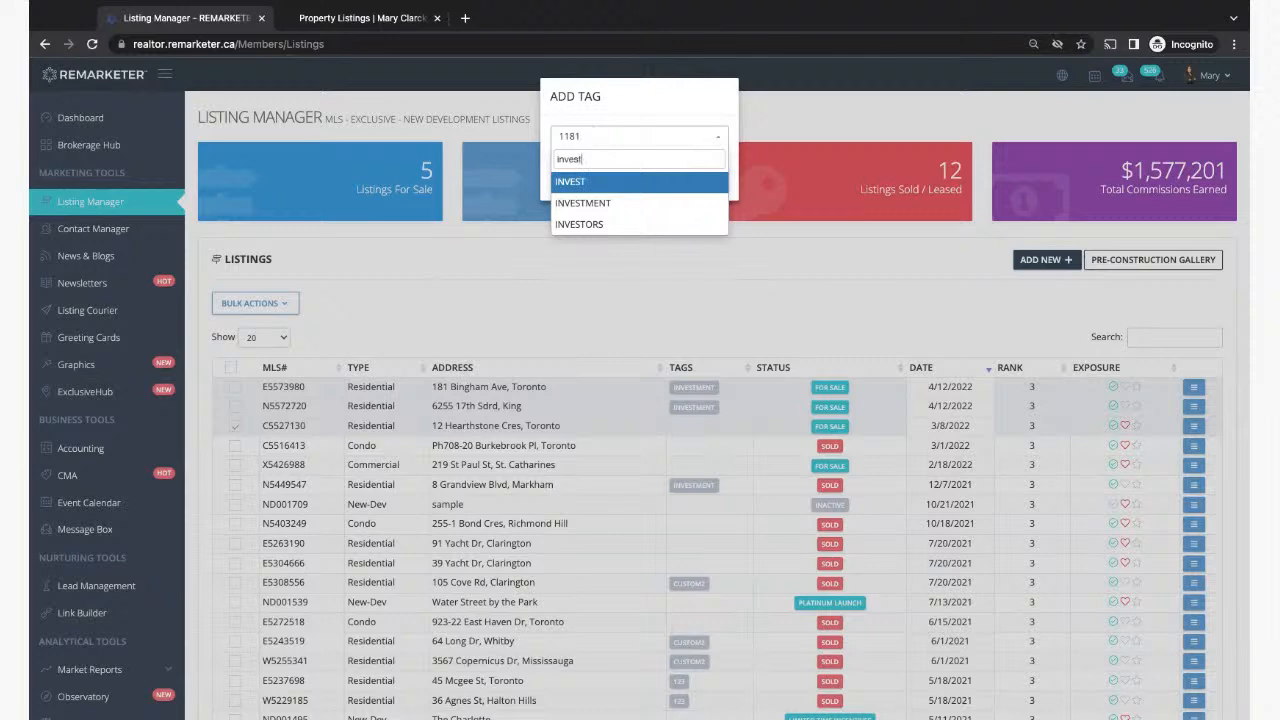
left_click(583, 203)
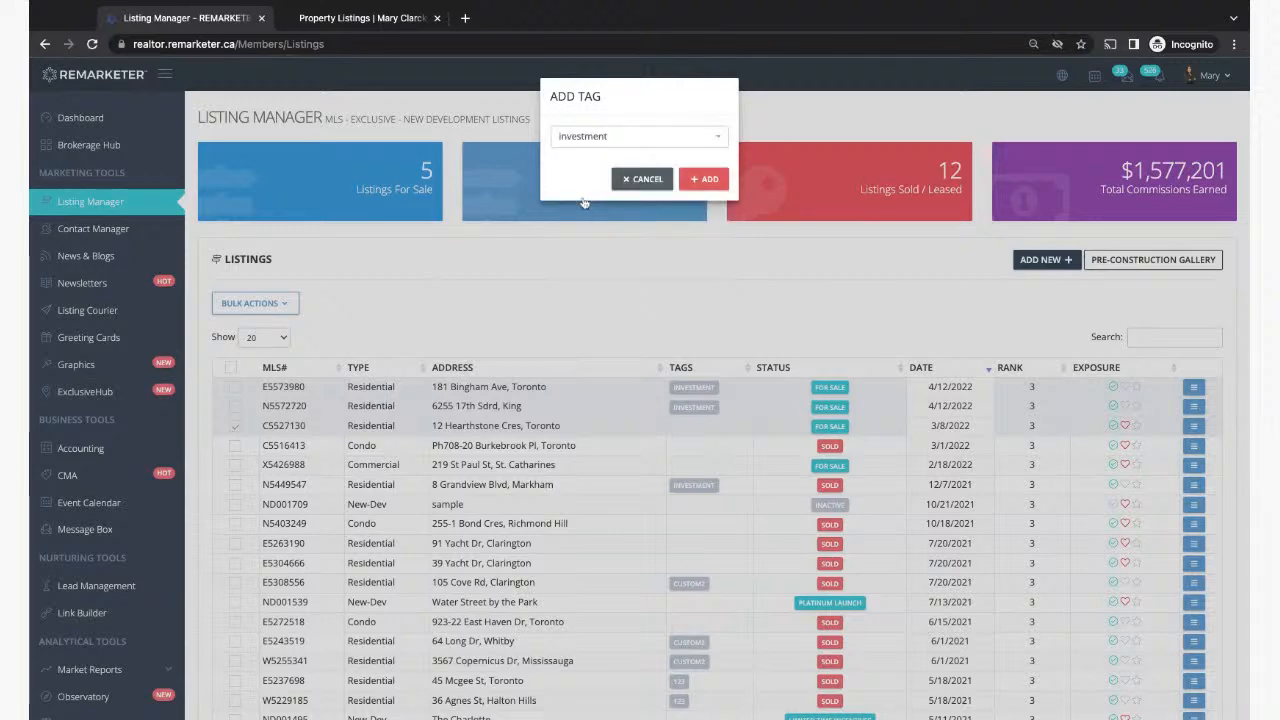
left_click(711, 182)
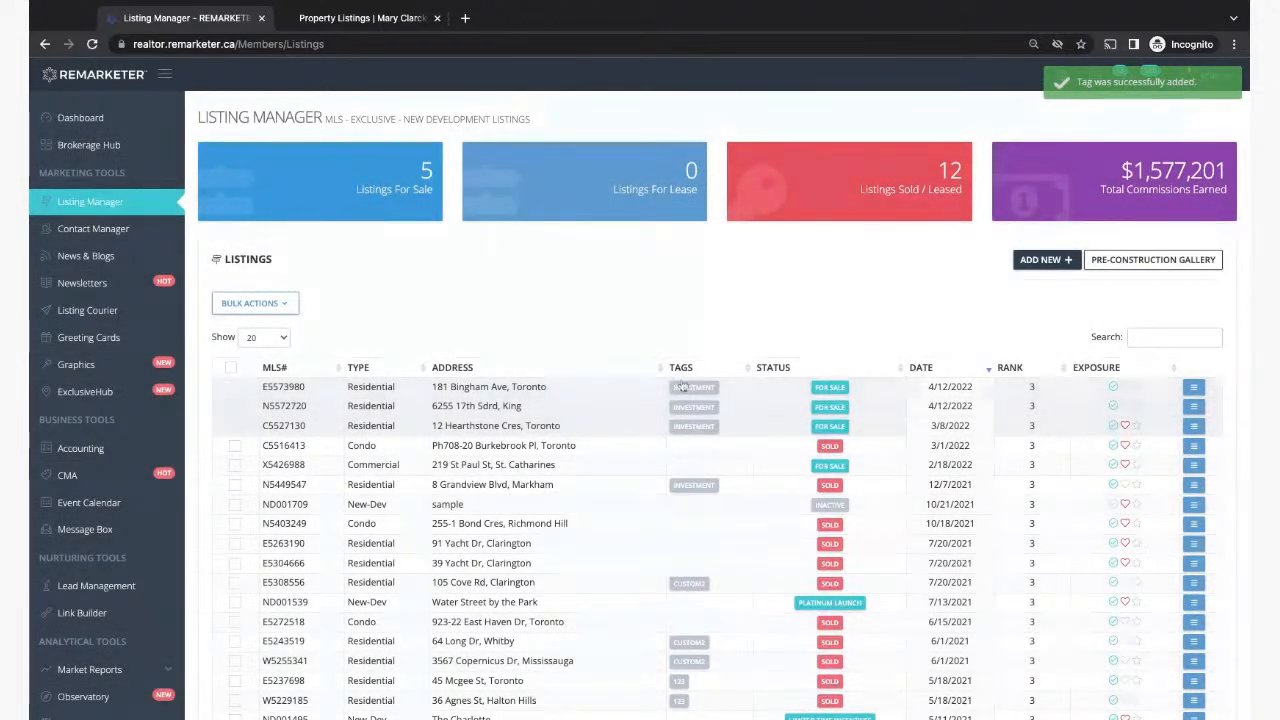
Step: Reload the website's investment page to confirm it now lists 4 properties
left_click(330, 18)
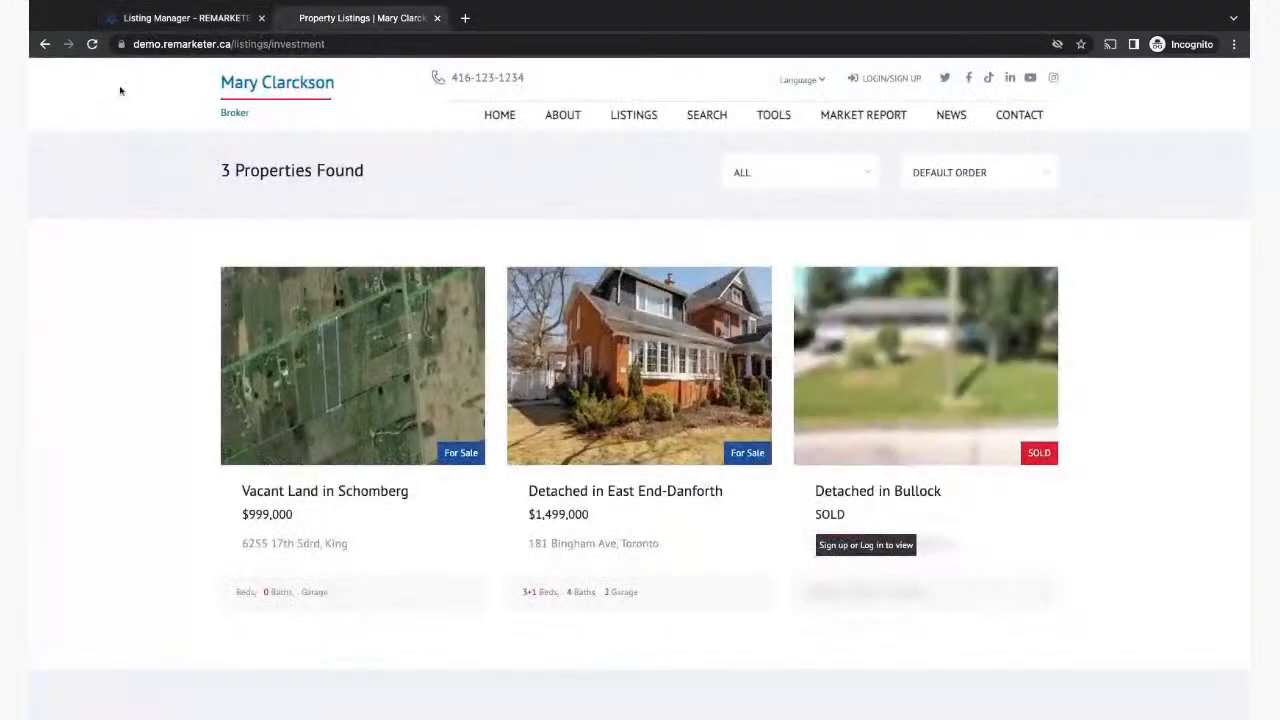
left_click(91, 44)
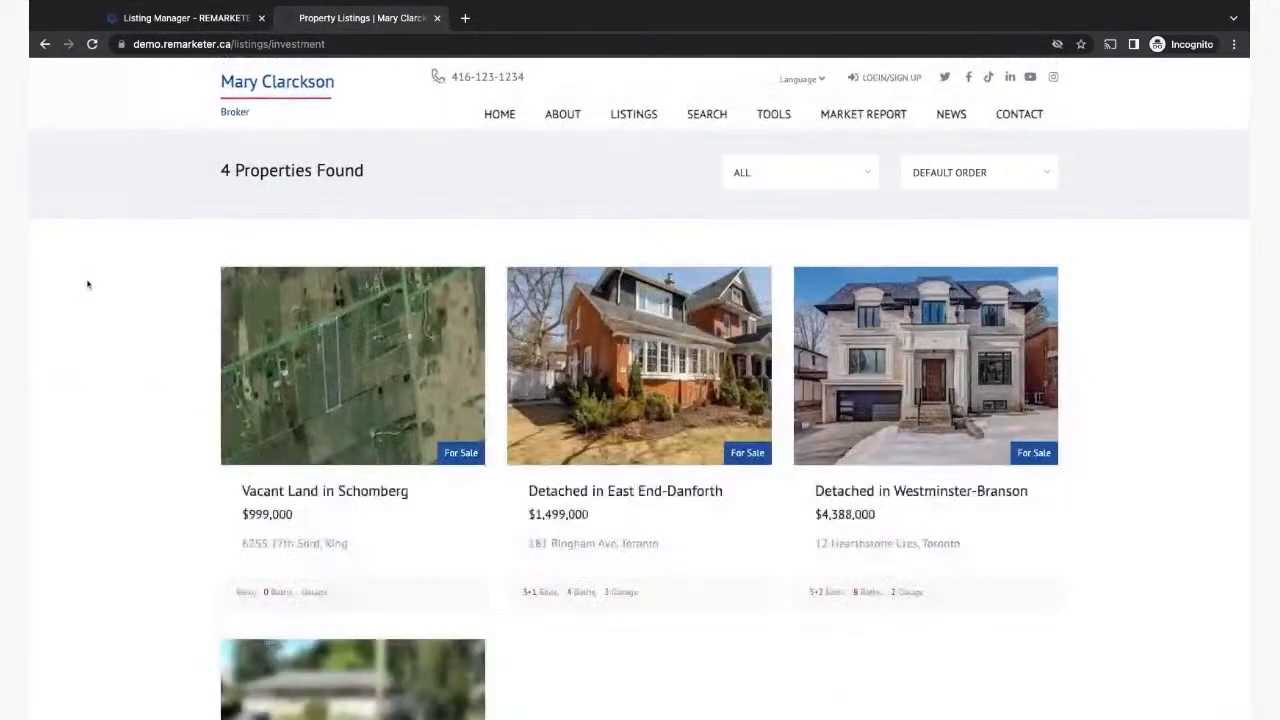
scroll(665, 638, "down", 2)
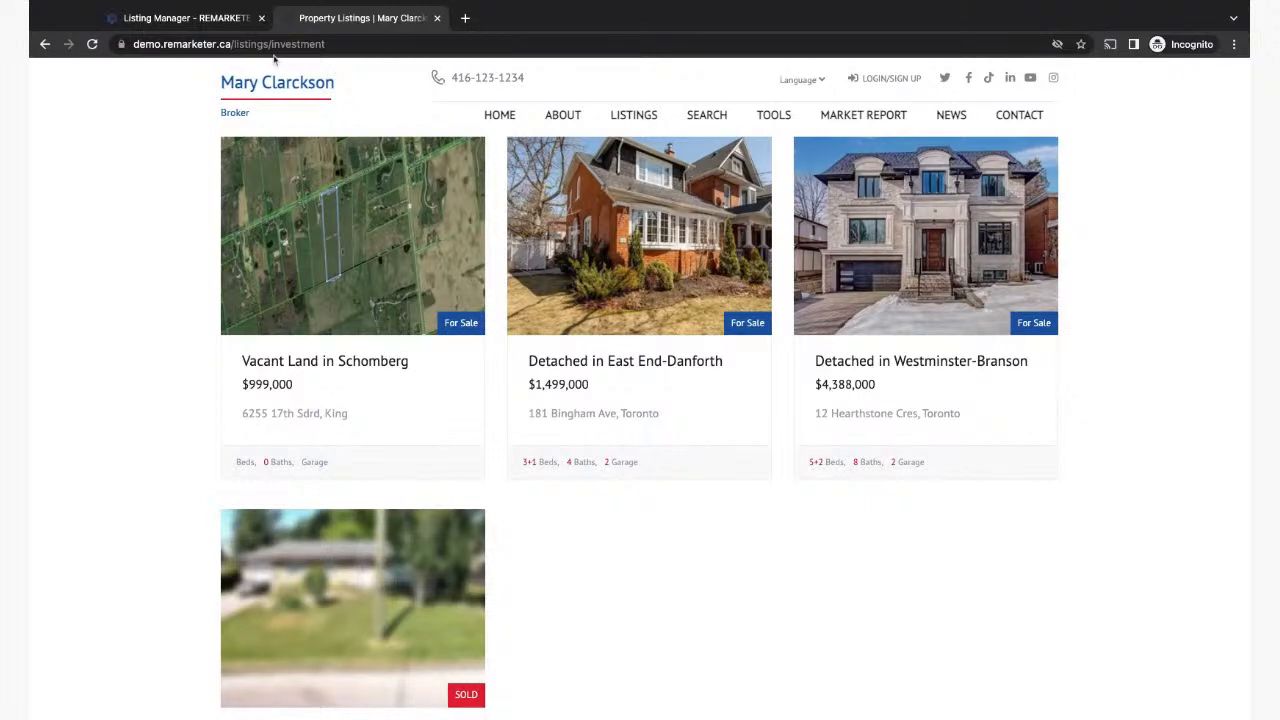
left_click(218, 18)
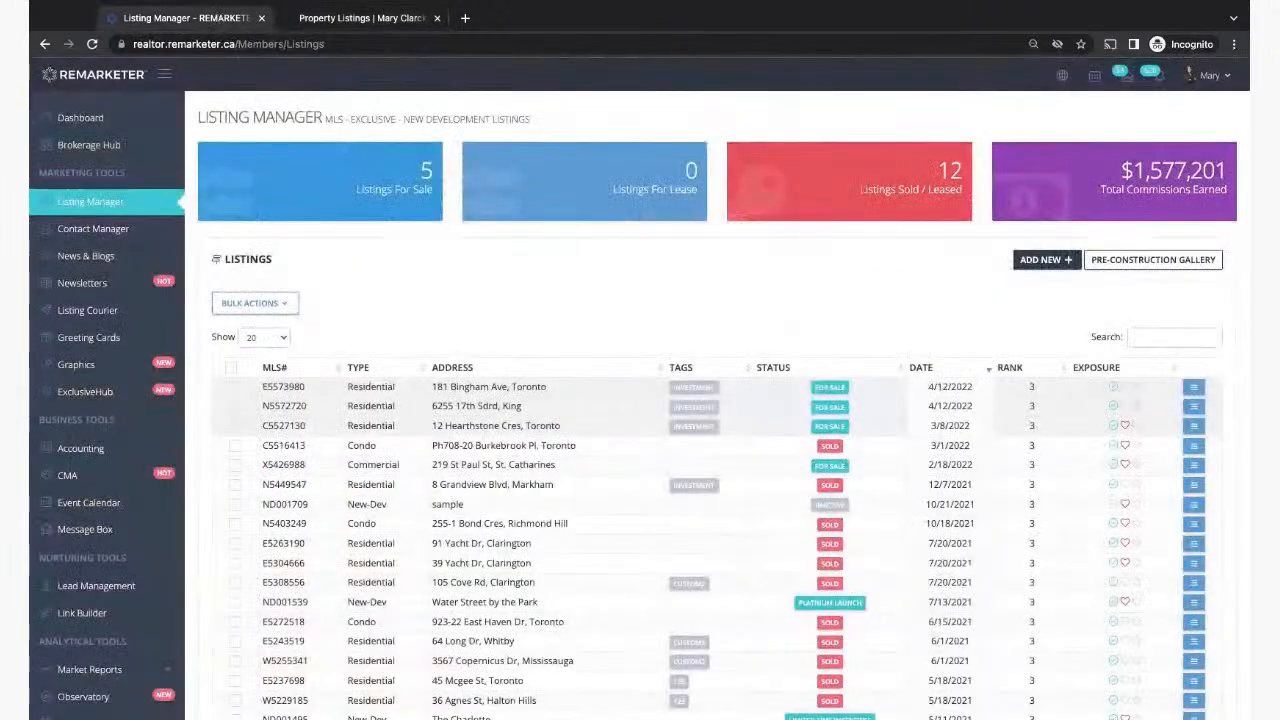
Step: Change the website address from listings/investment to listings/123 to view listings tagged 123
scroll(620, 658, "down", 2)
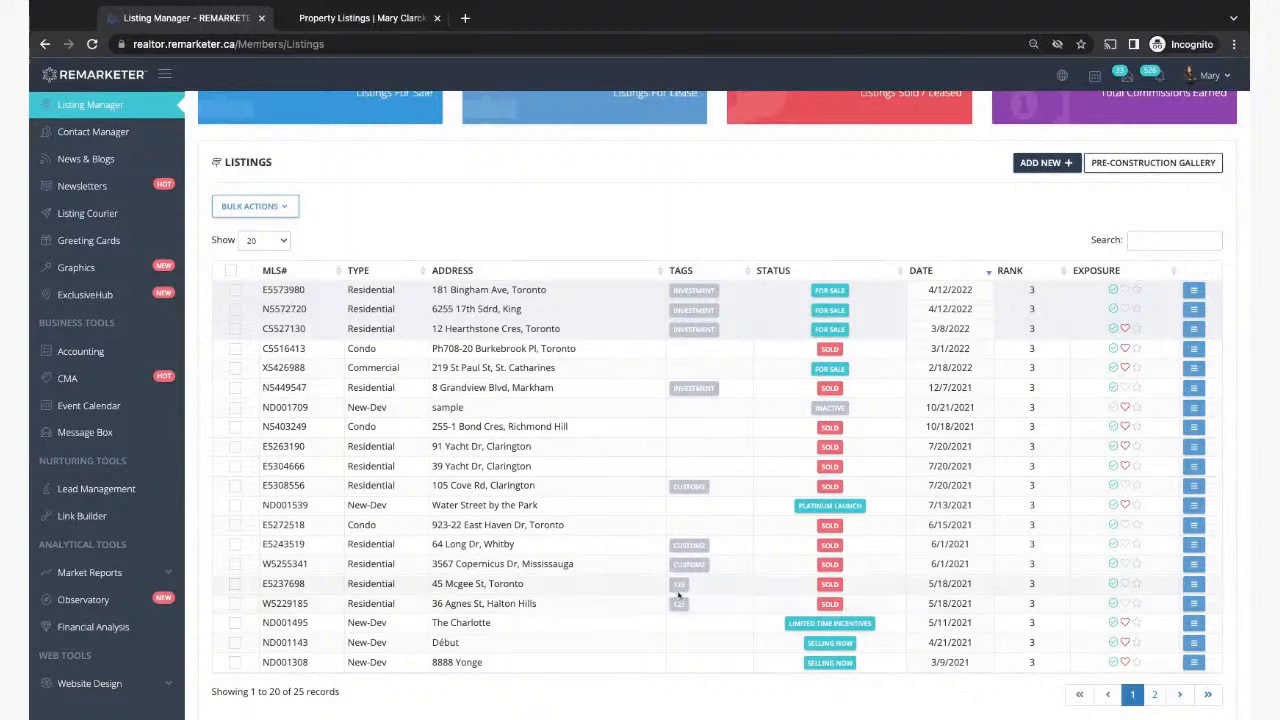
left_click(332, 20)
left_click(322, 43)
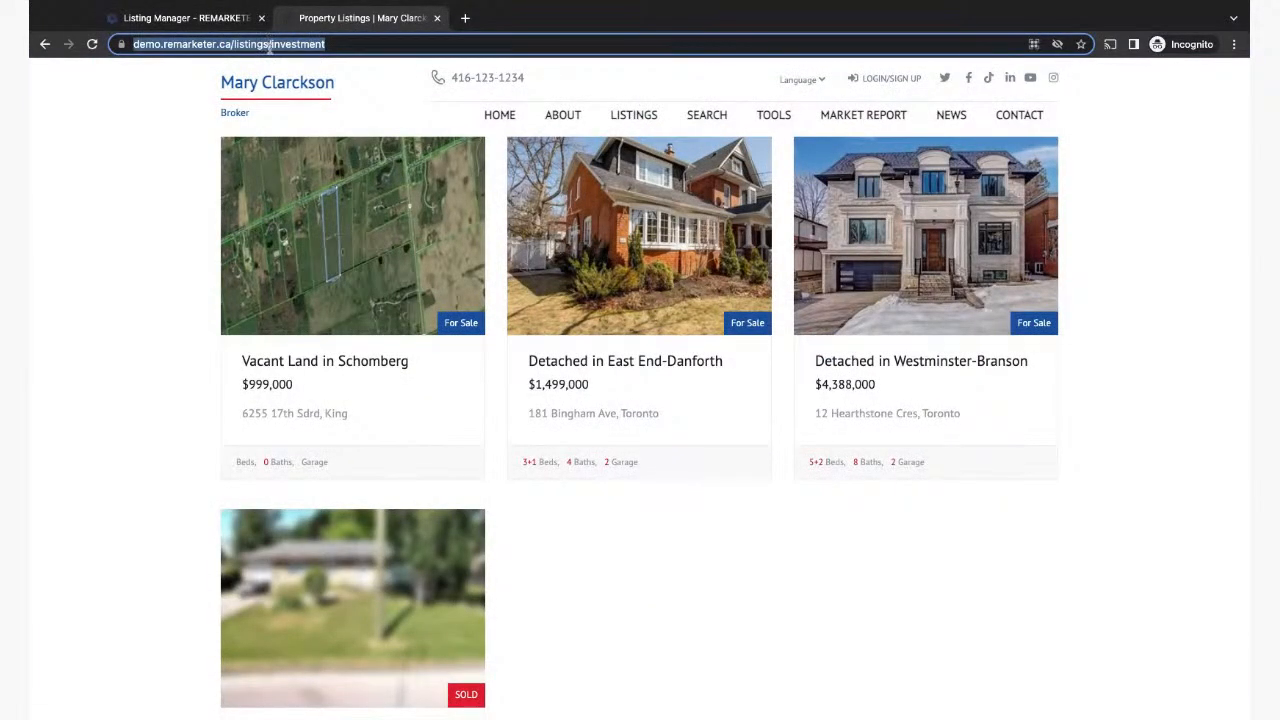
left_click(268, 45)
left_click_drag(305, 44, 400, 44)
key("BackSpace")
type("123")
key("Return")
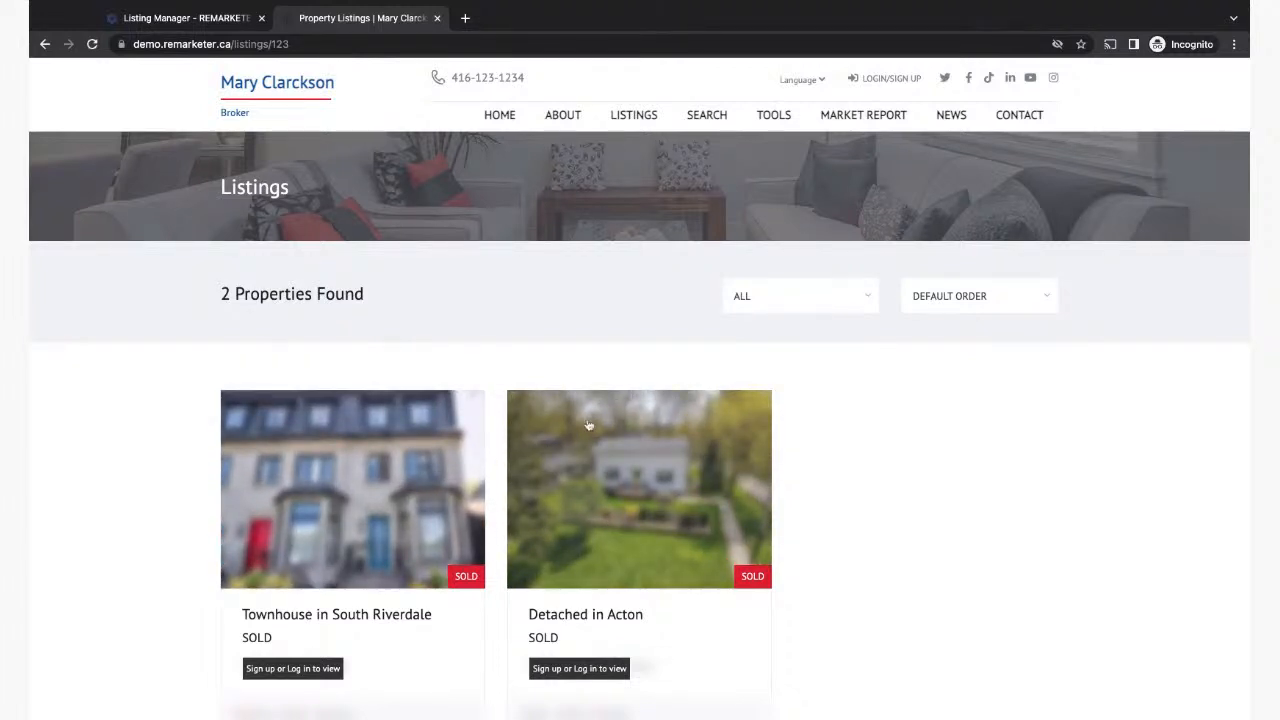
Step: Check tag names in Listing Manager, then load listings/custom2 on the website
left_click(218, 22)
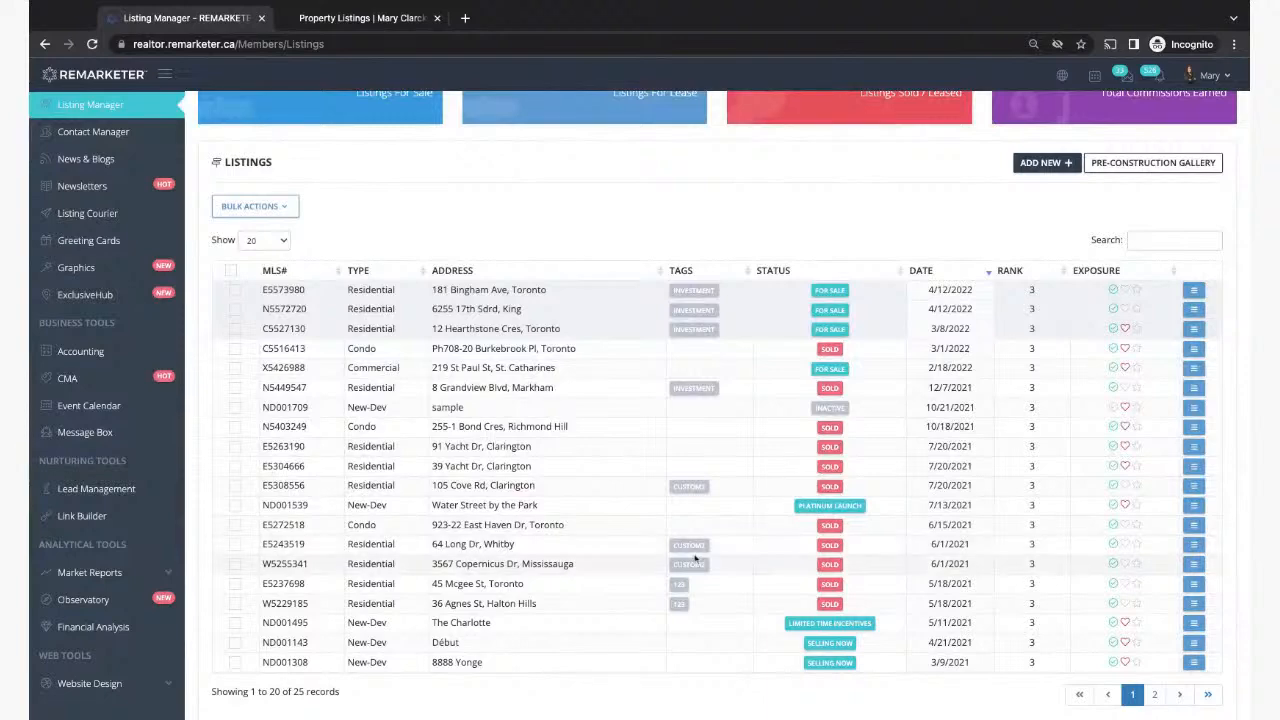
left_click(310, 19)
left_click(304, 46)
left_click(310, 44)
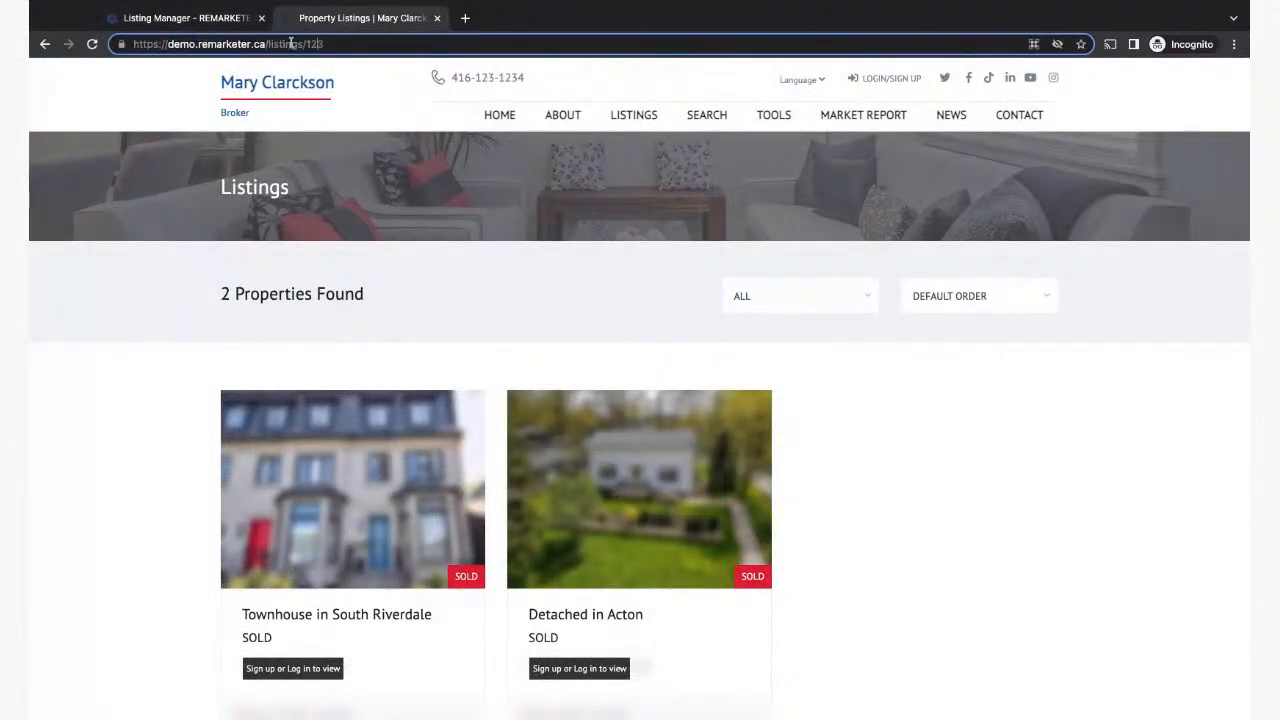
left_click_drag(306, 44, 384, 48)
type("custom2")
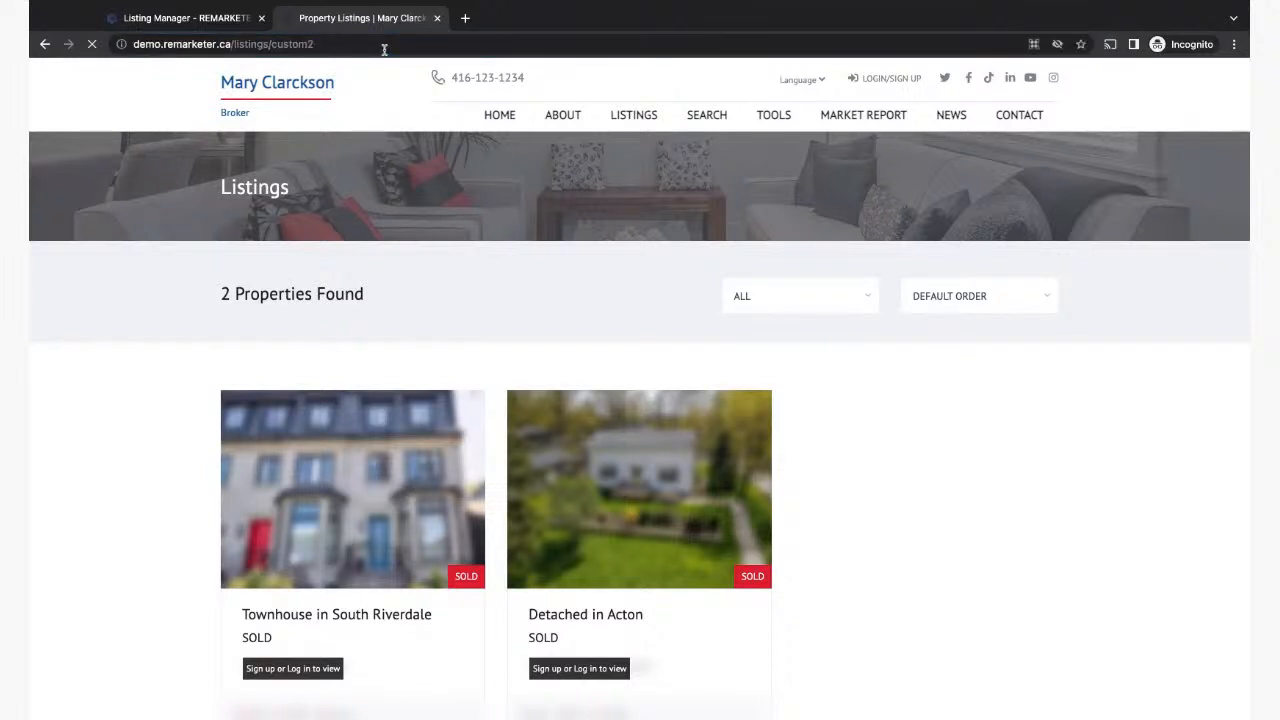
key("Return")
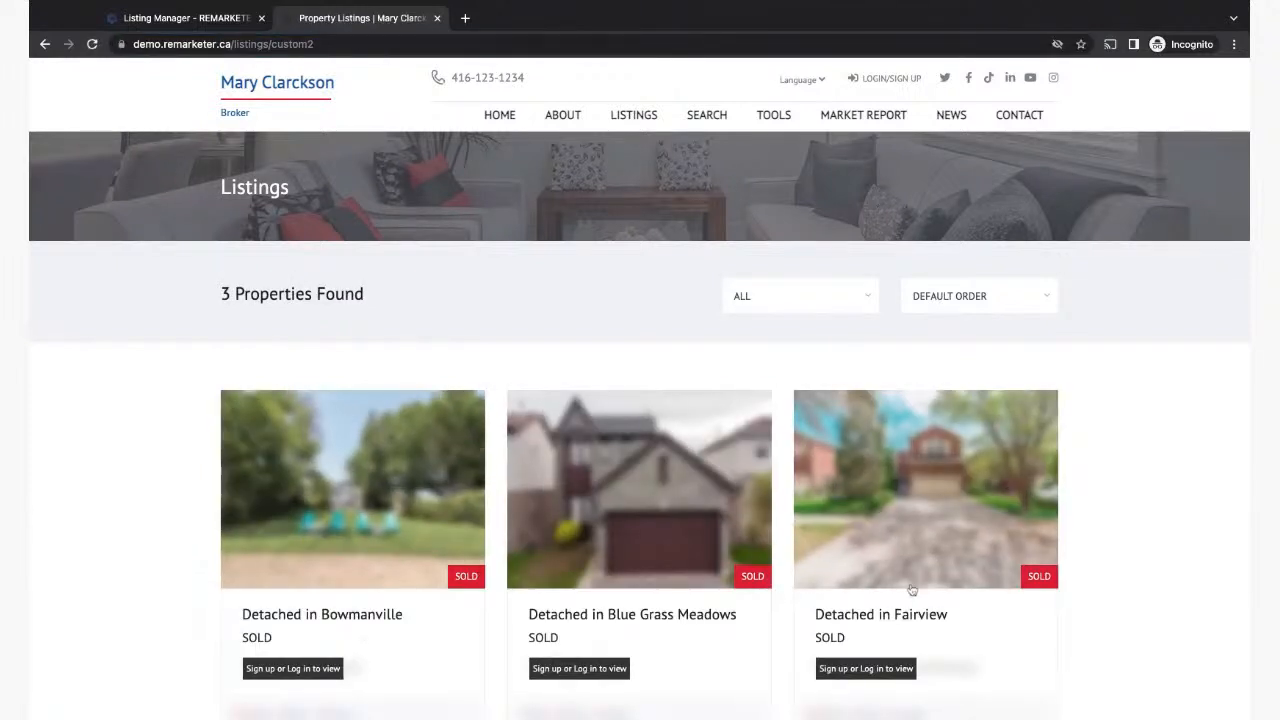
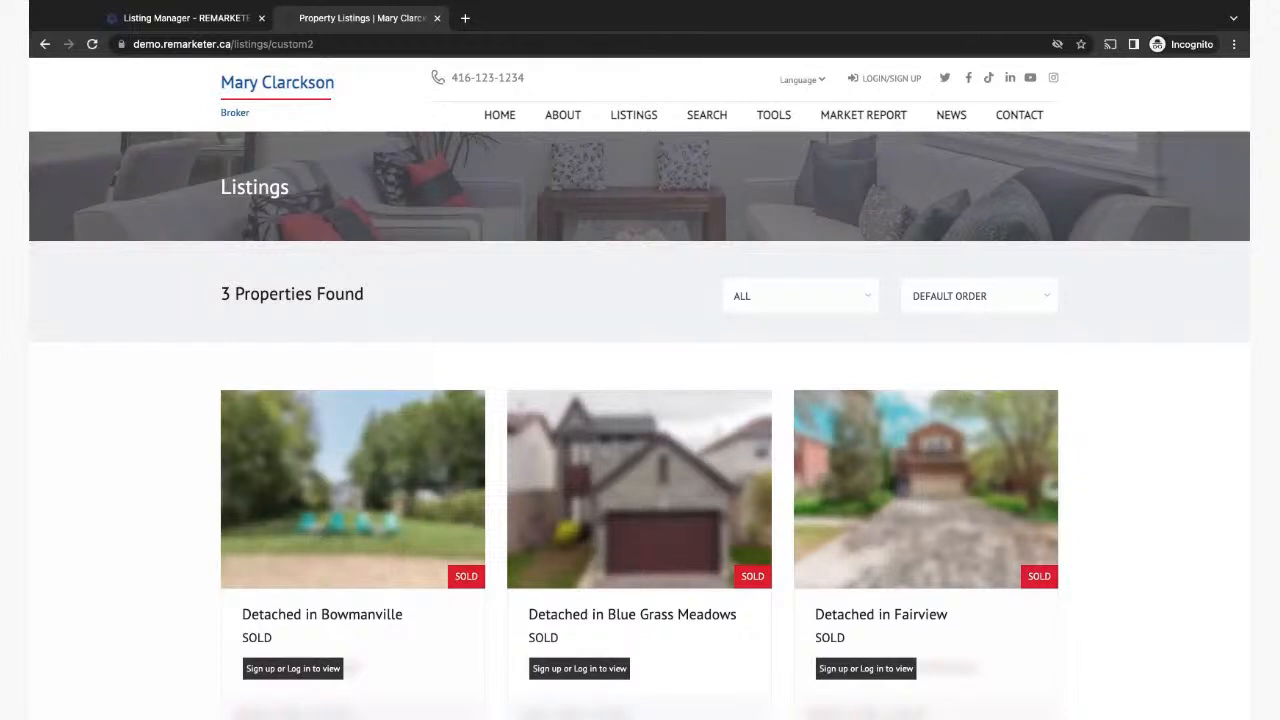
Step: Switch back to the Listing Manager tab with its 25 listing records
left_click(152, 28)
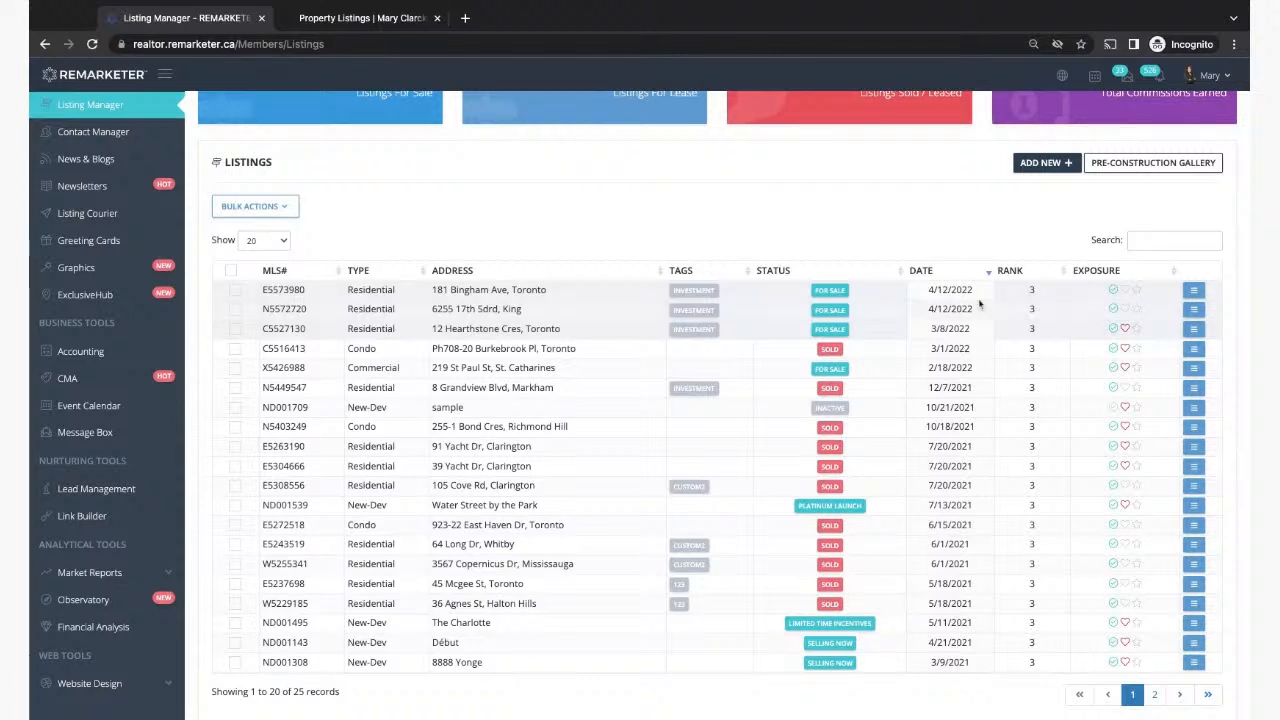
left_click(1193, 290)
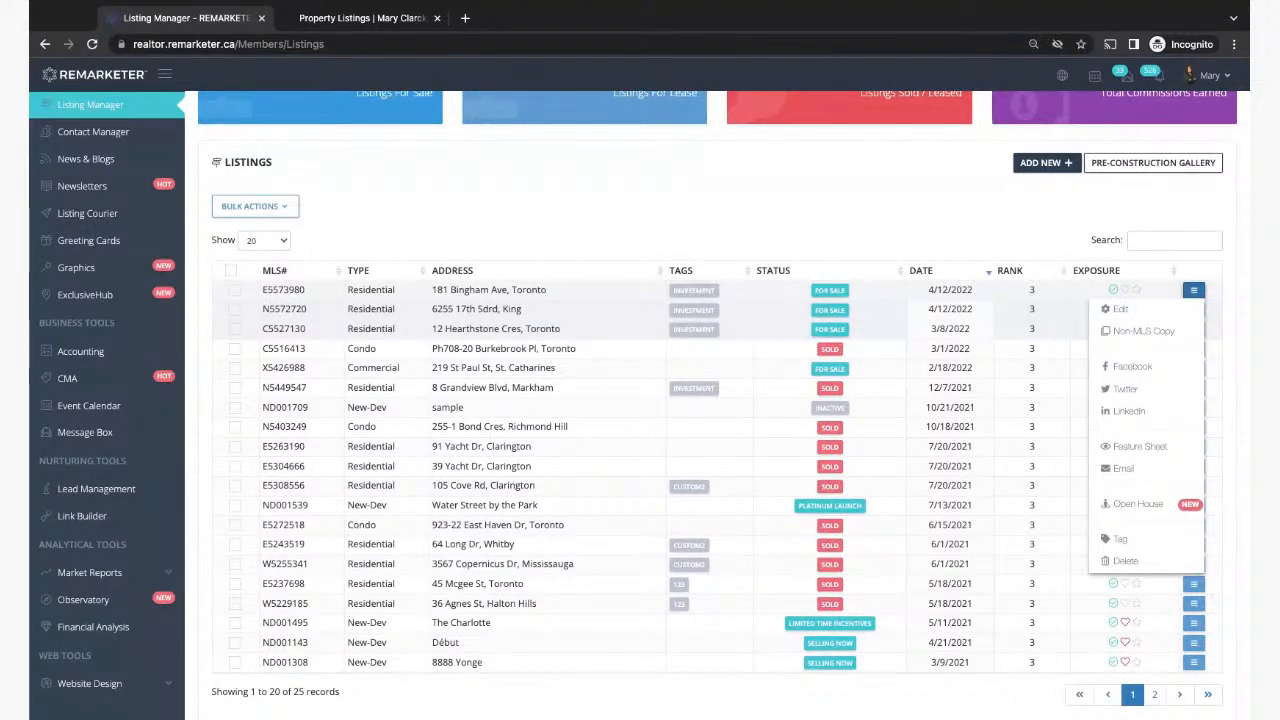
left_click(897, 187)
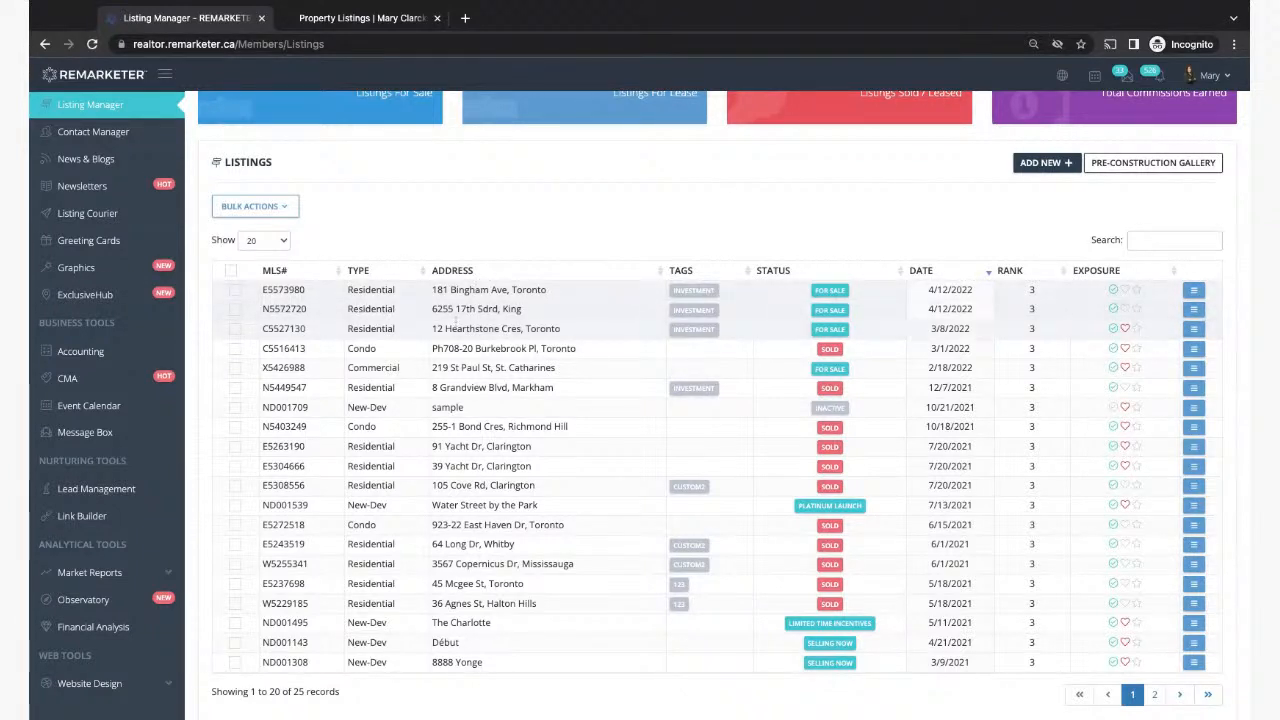
left_click(1124, 290)
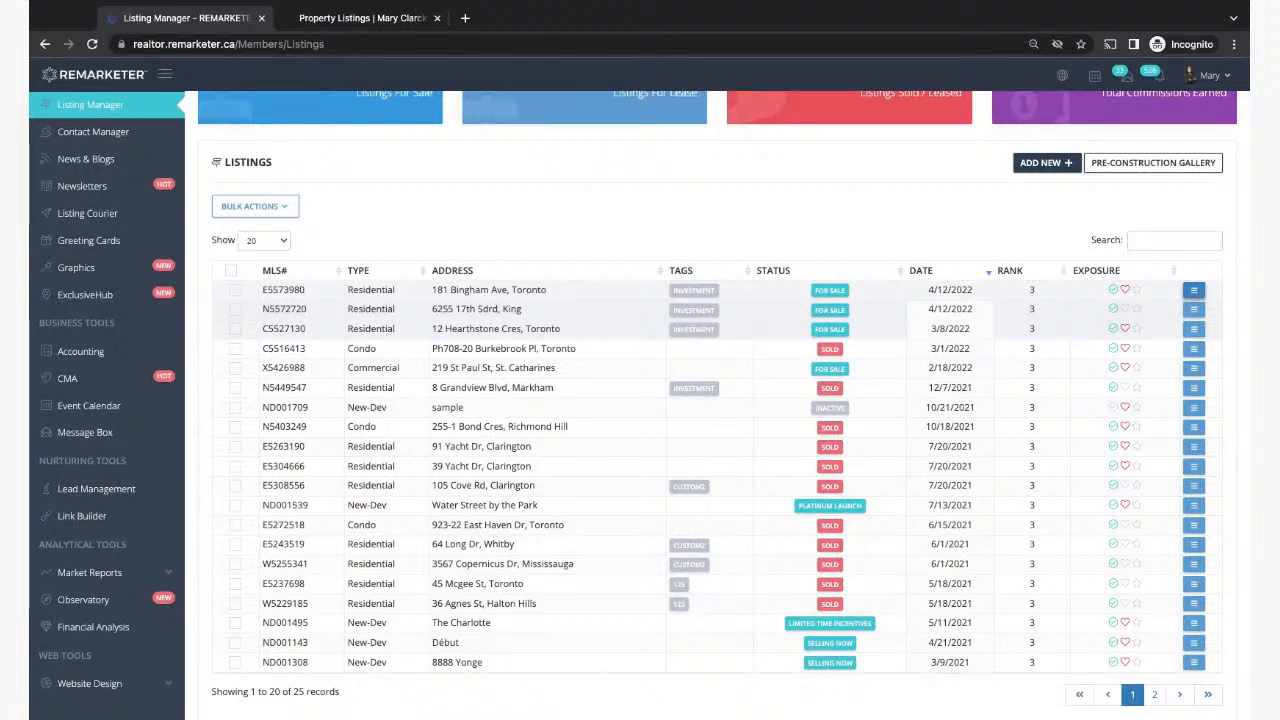
left_click(1195, 291)
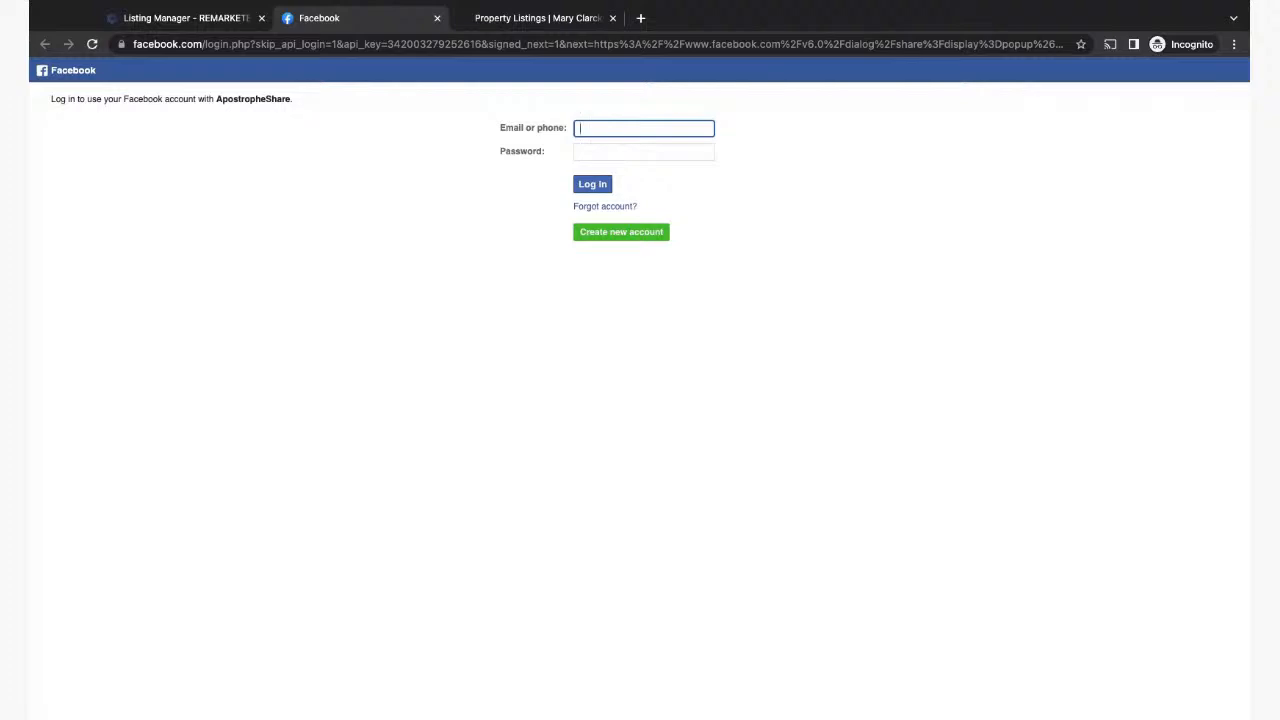
left_click(436, 19)
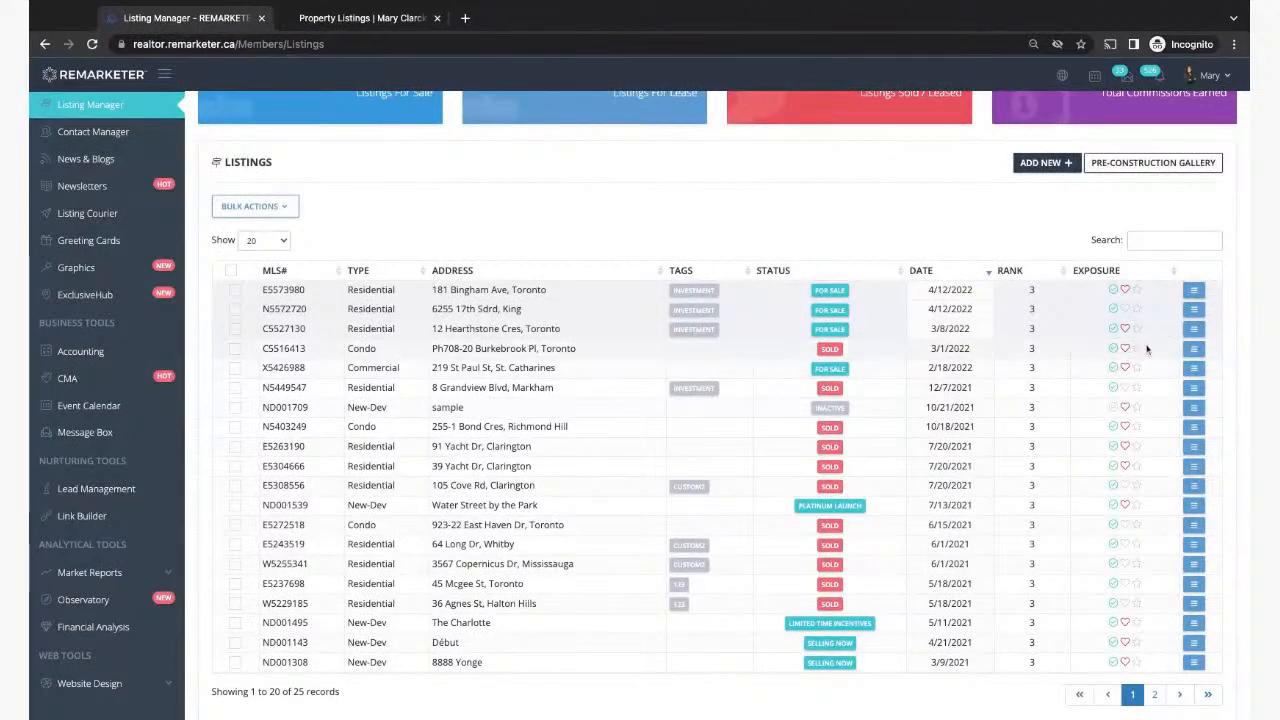
left_click(1194, 310)
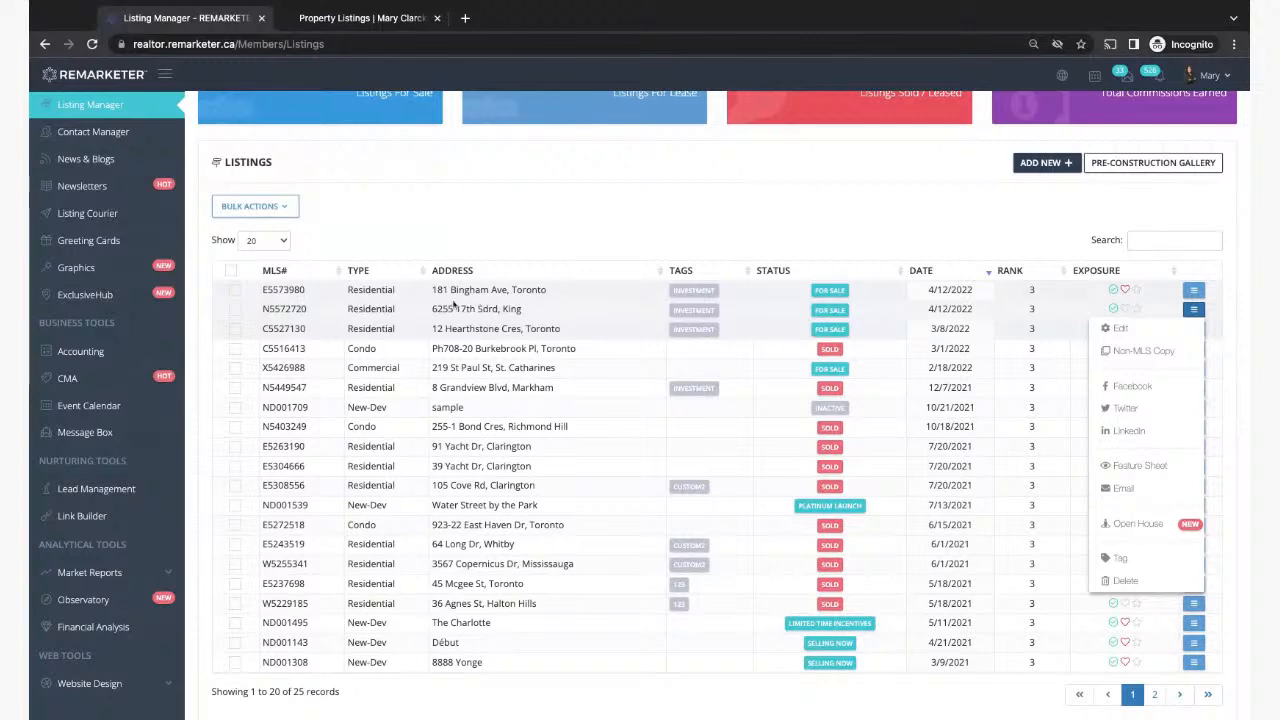
left_click(87, 215)
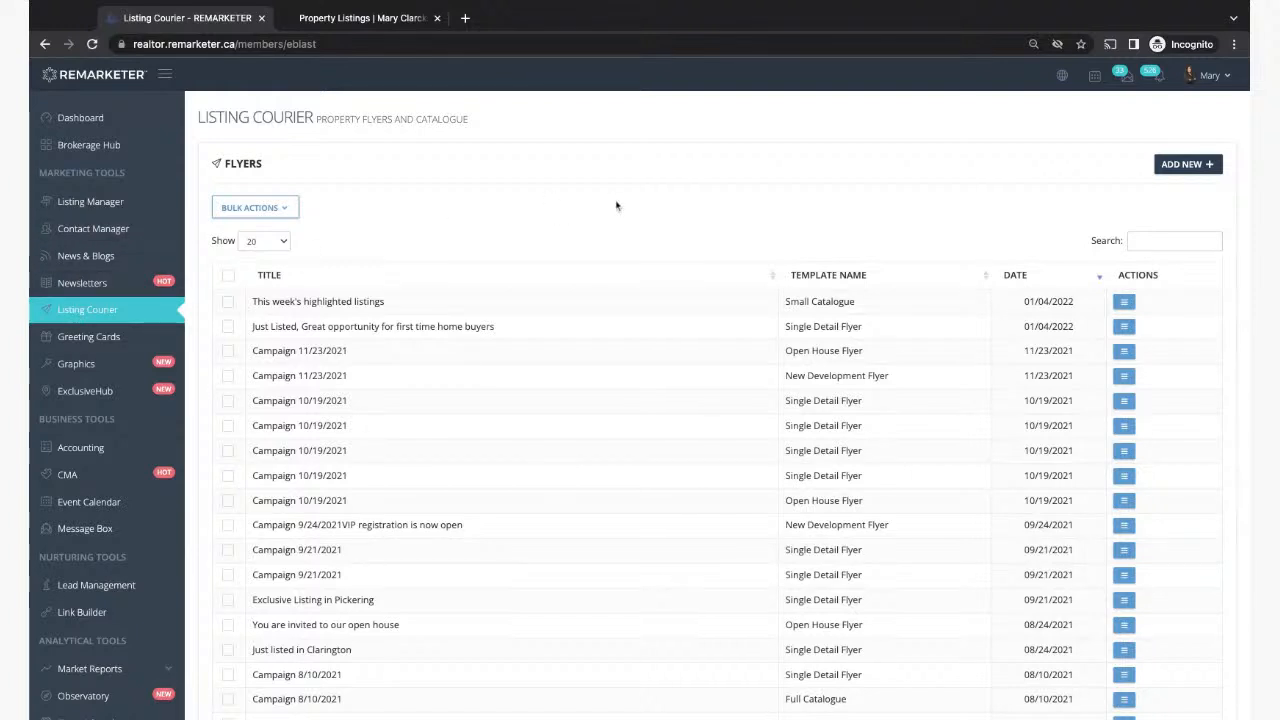
Step: Start a new flyer from the Single Detail Flyer template, titled 'Campaign 4/12/2022' by default
left_click(1182, 165)
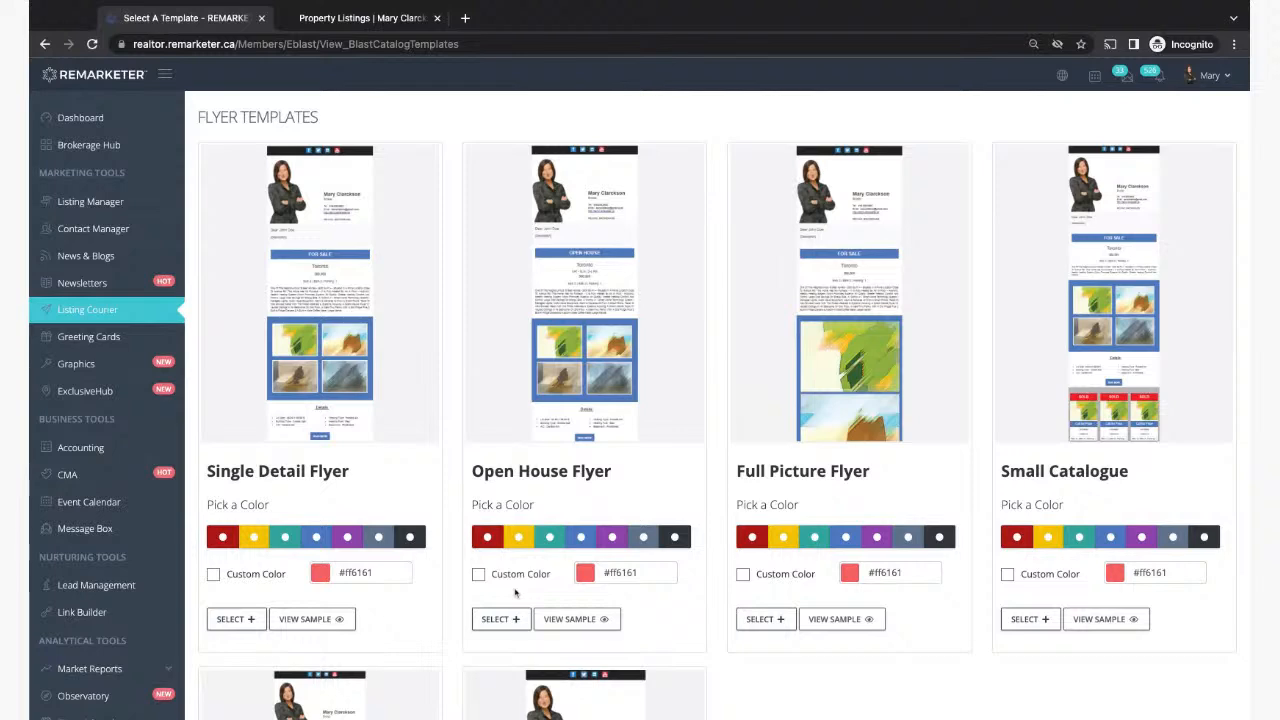
left_click(100, 308)
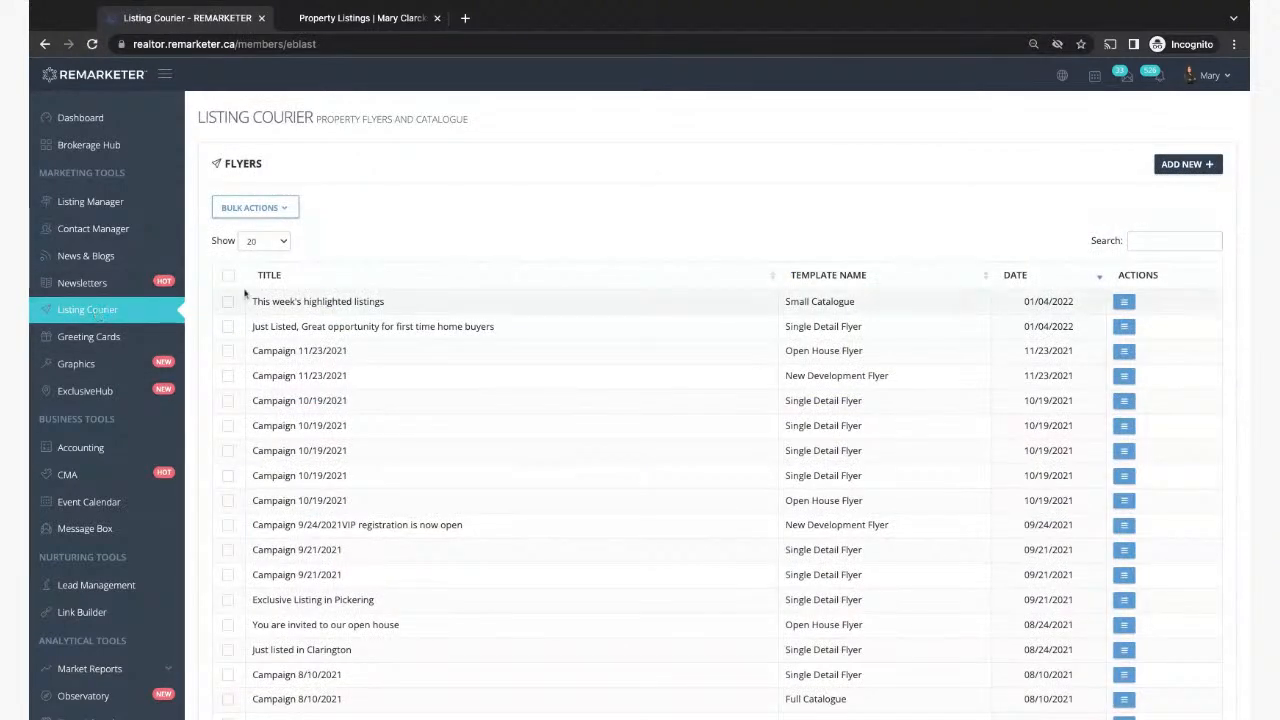
left_click(1184, 166)
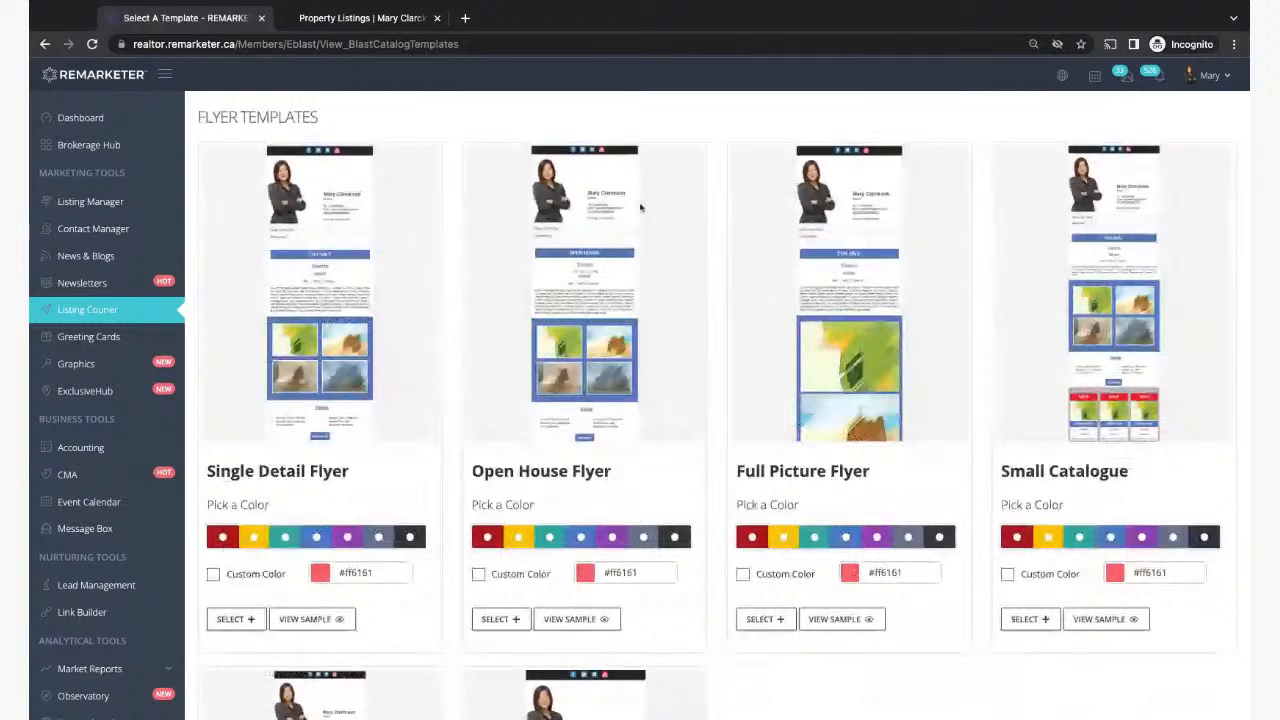
scroll(355, 524, "down", 1)
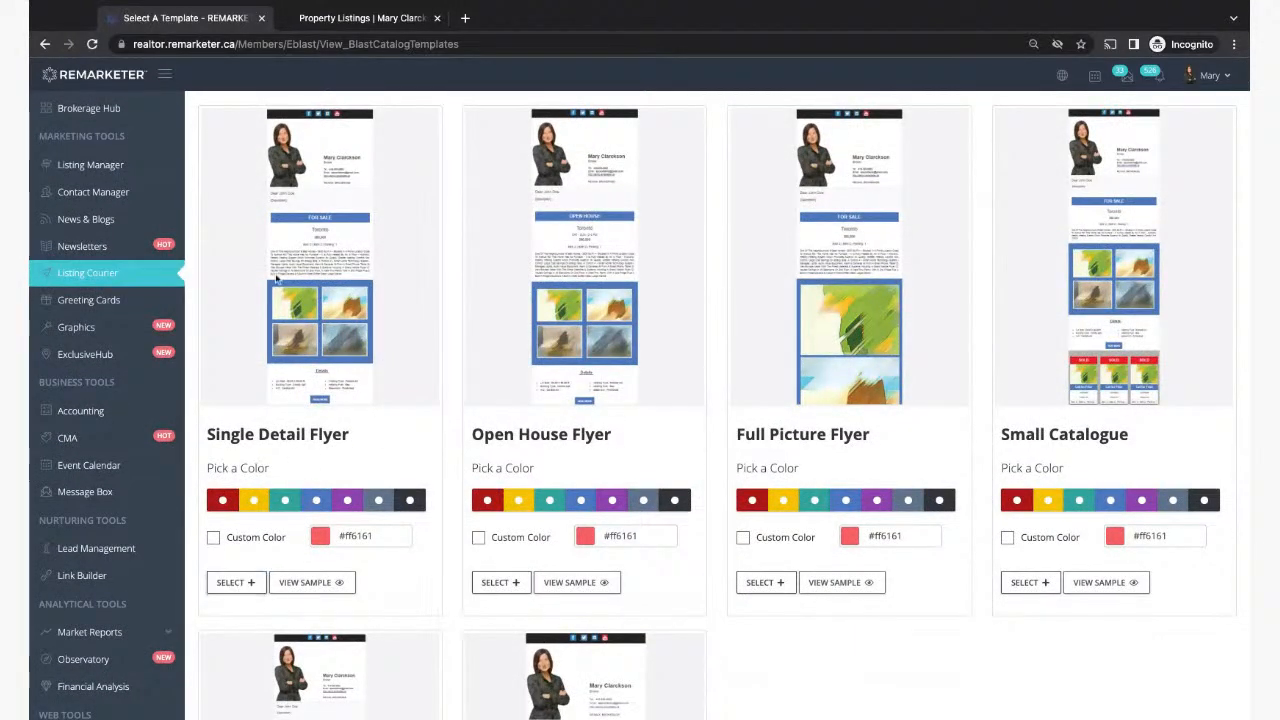
left_click(242, 582)
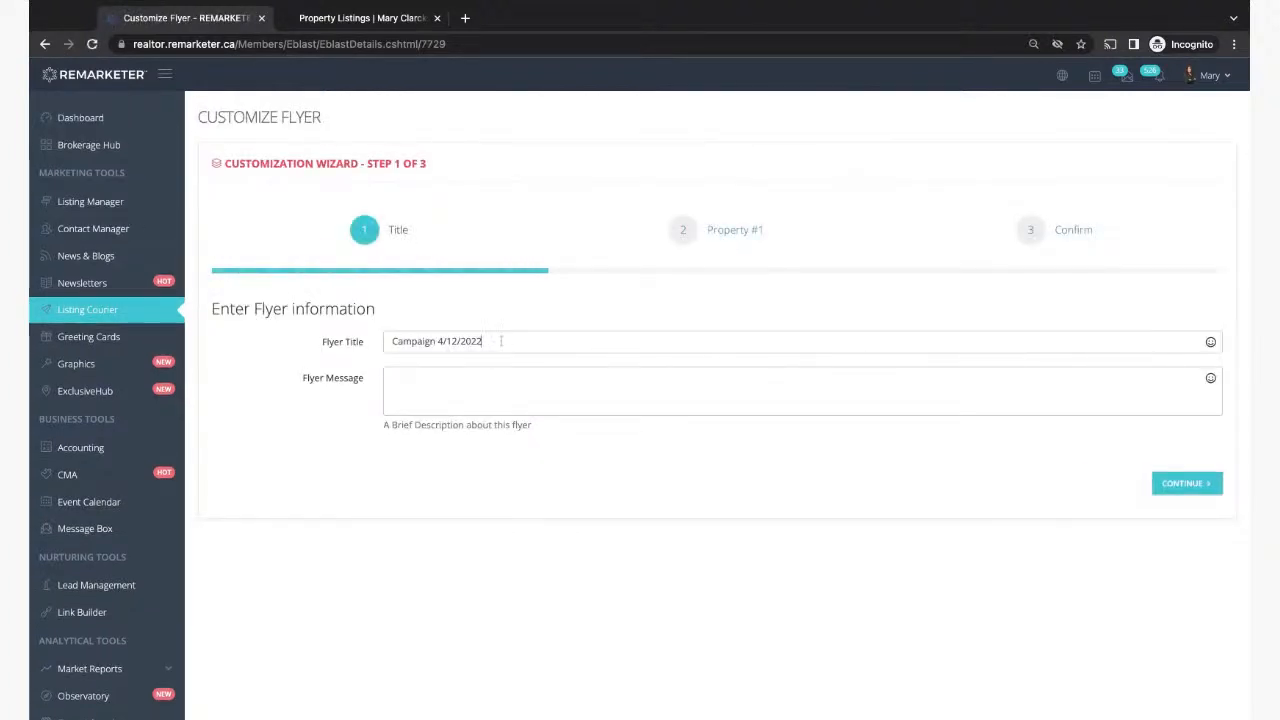
Step: Retitle the flyer 'Just Listed in ABC Area', add a short message, and continue to listing selection
triple_click(492, 343)
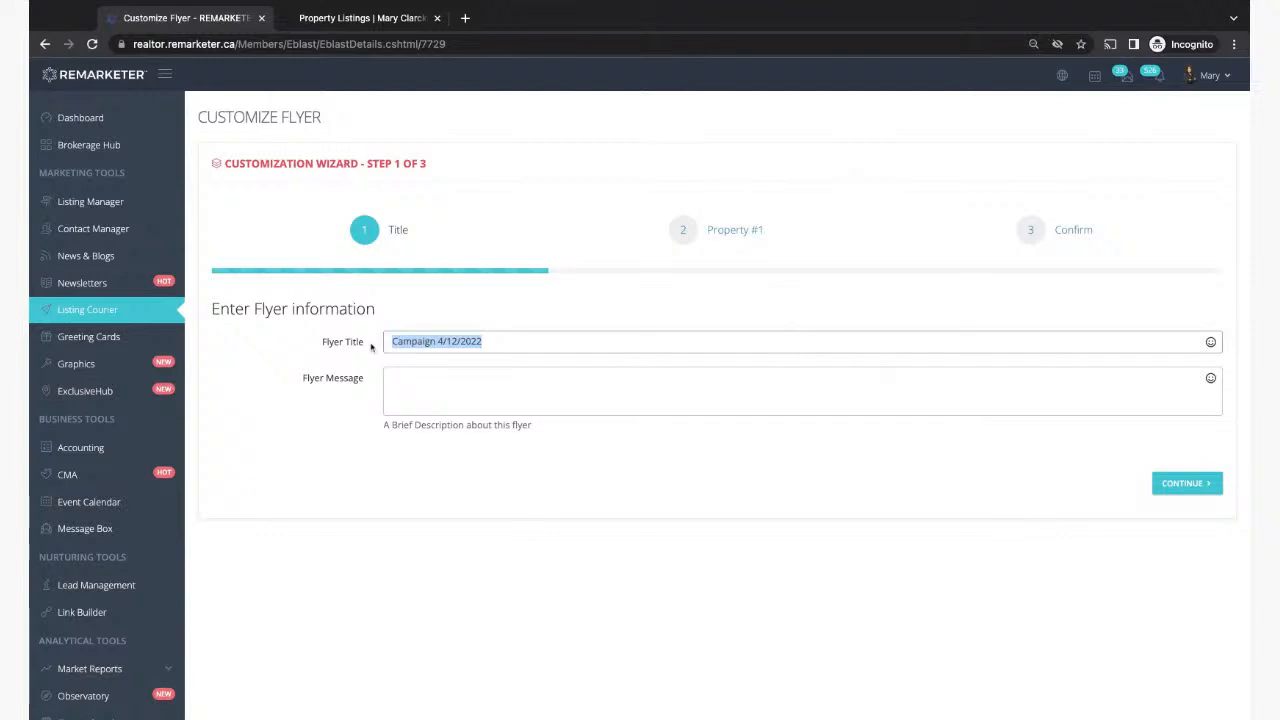
type("Just Listed in")
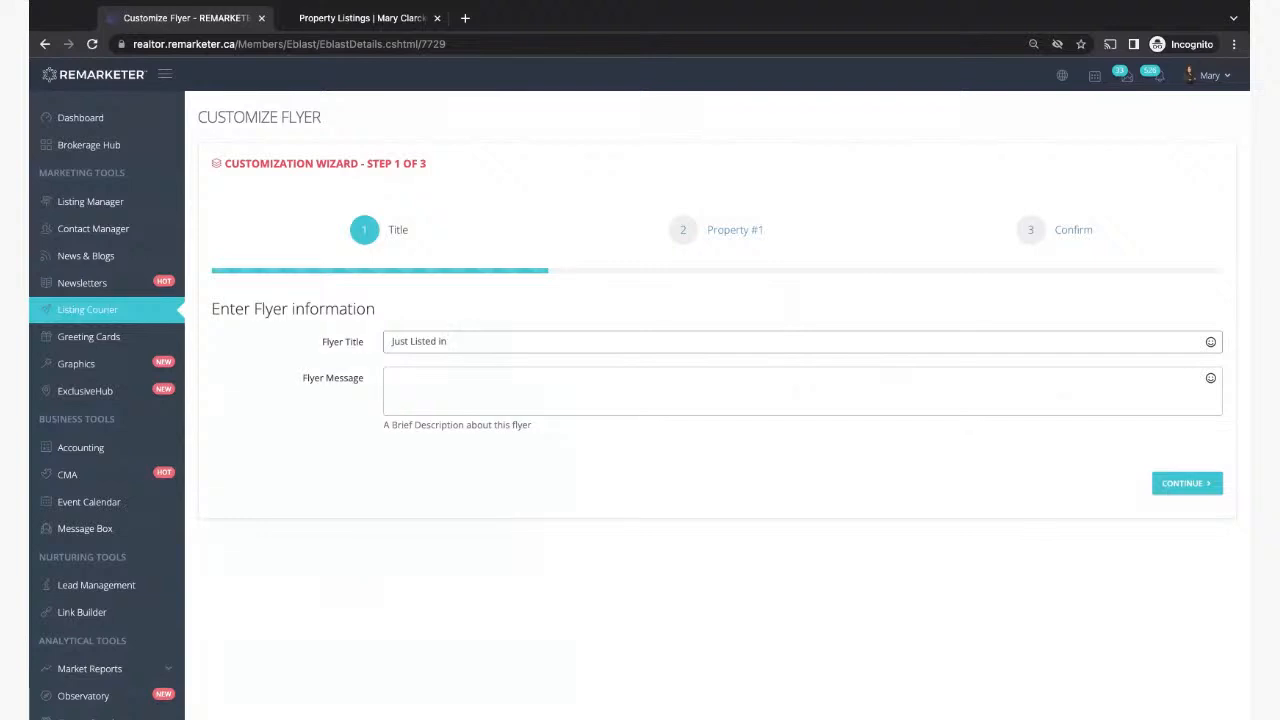
type(" ABC Area")
left_click(429, 380)
type("hdg kfdshg hkdsg khdg ksdhkhdsh kjdshkjd hkdsjhds")
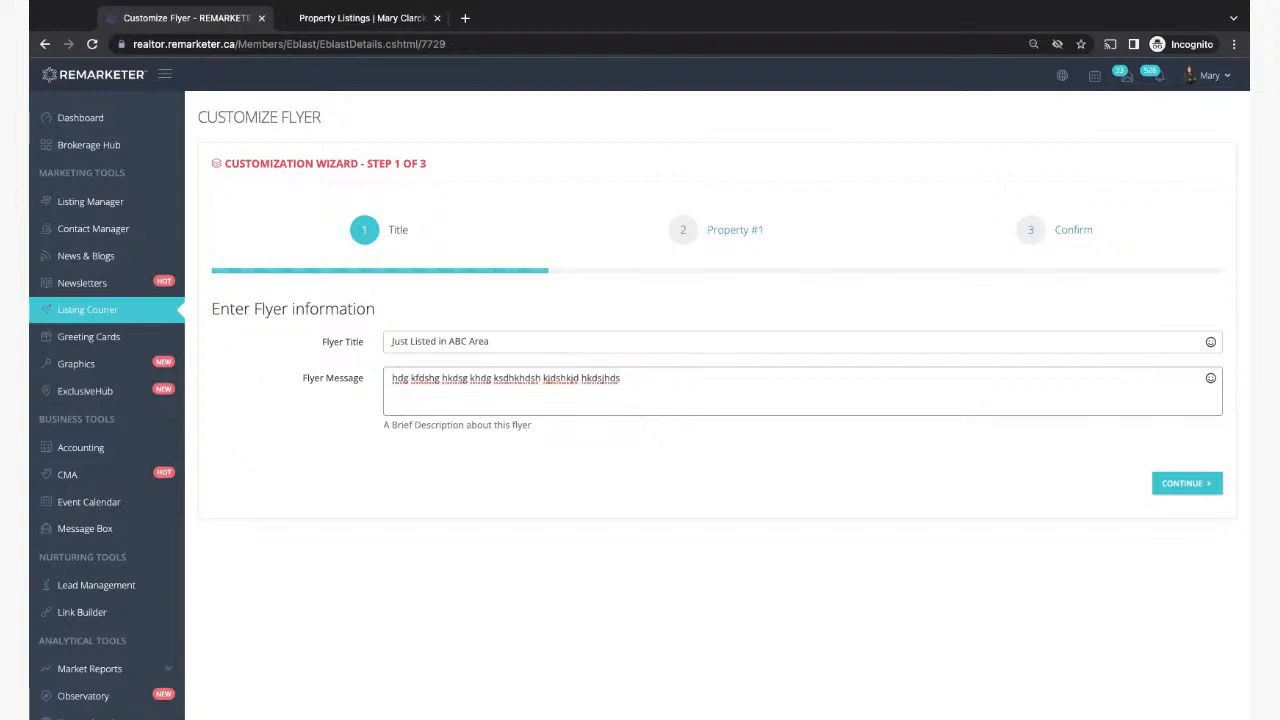
left_click(1180, 486)
left_click(496, 343)
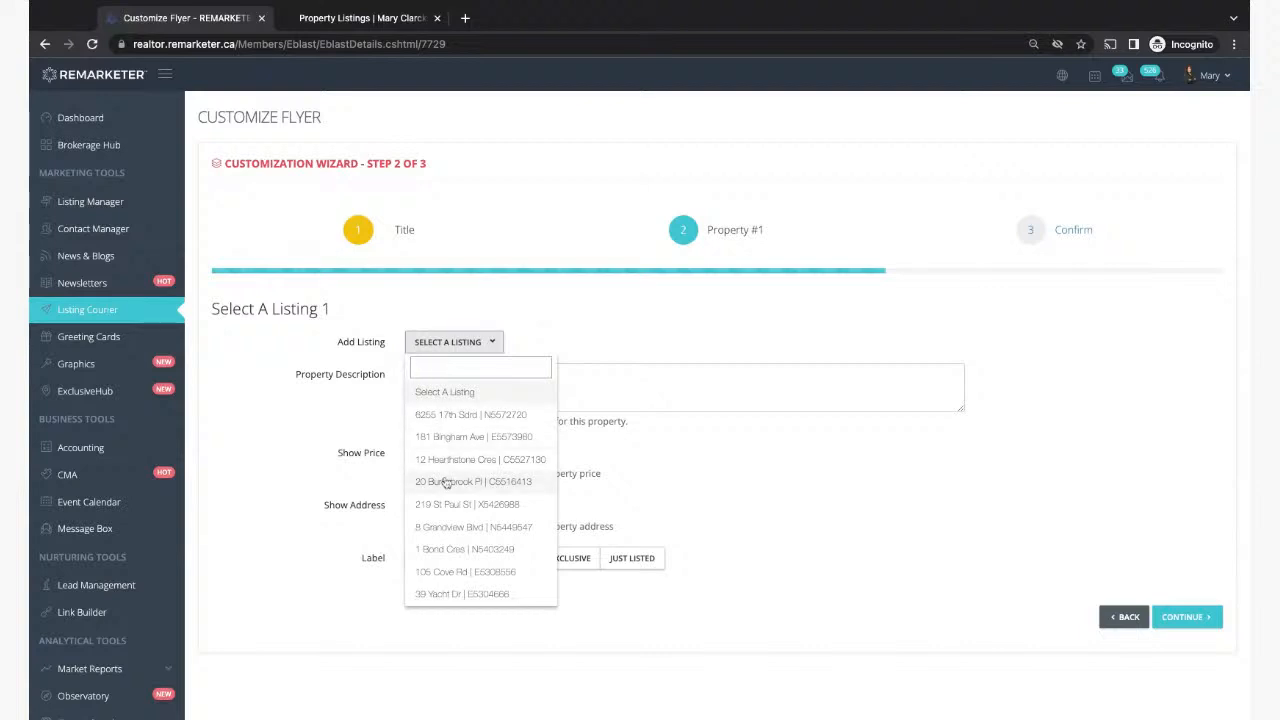
left_click(450, 438)
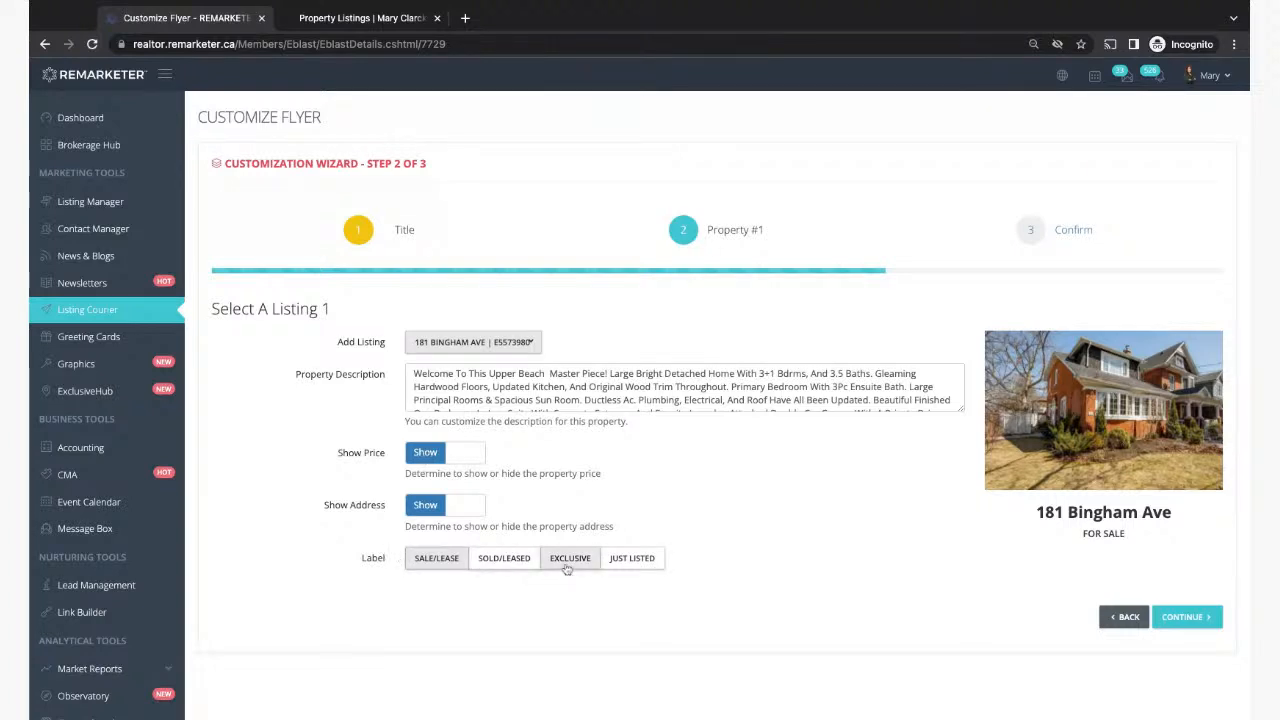
left_click(617, 562)
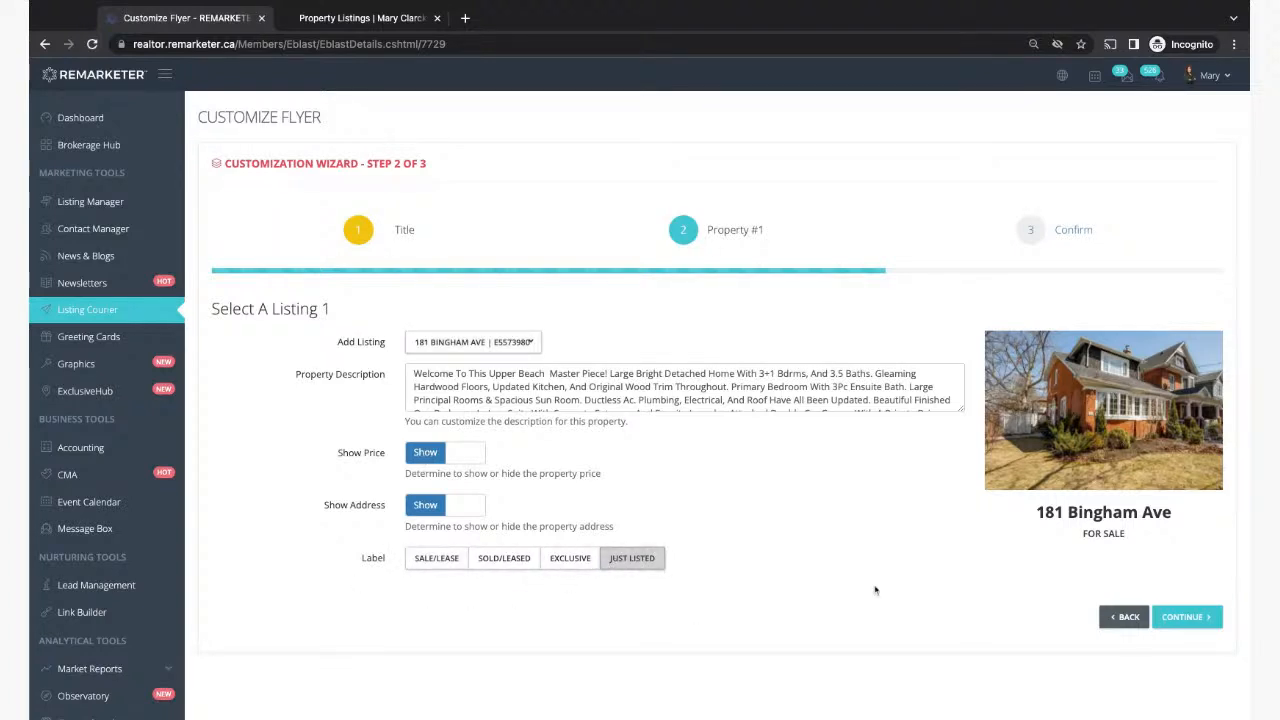
left_click(1200, 626)
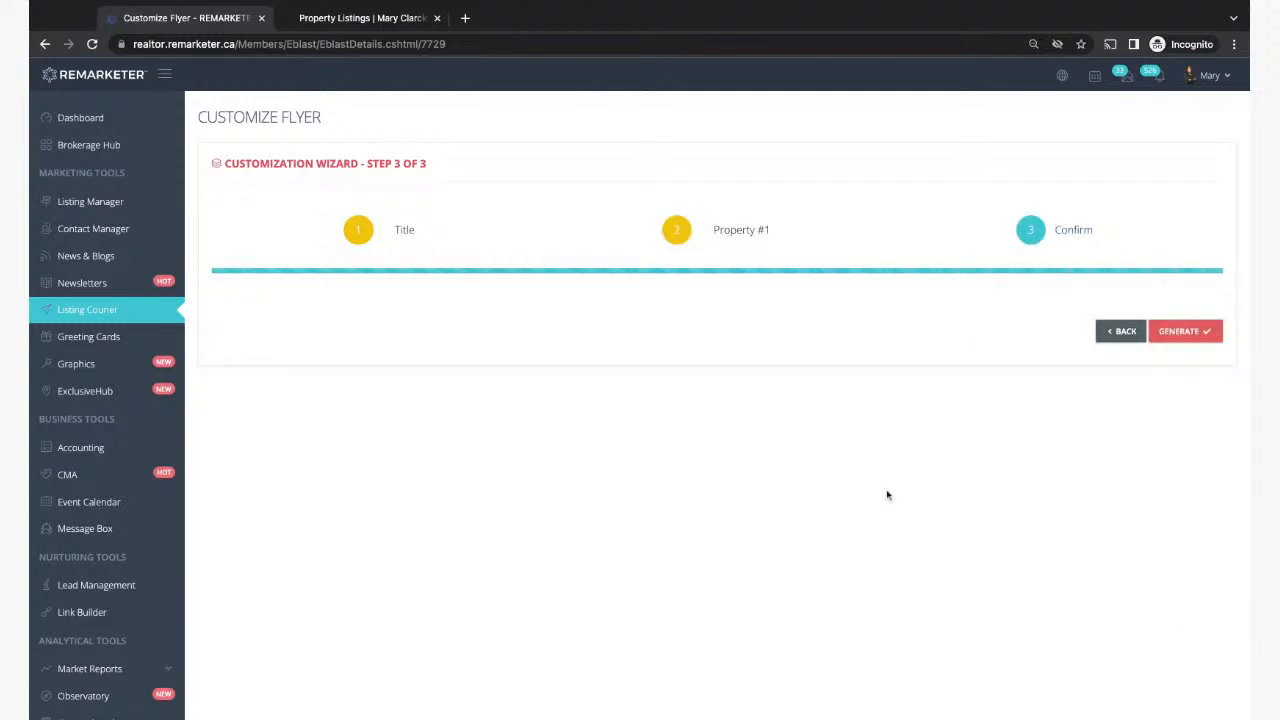
left_click(1185, 334)
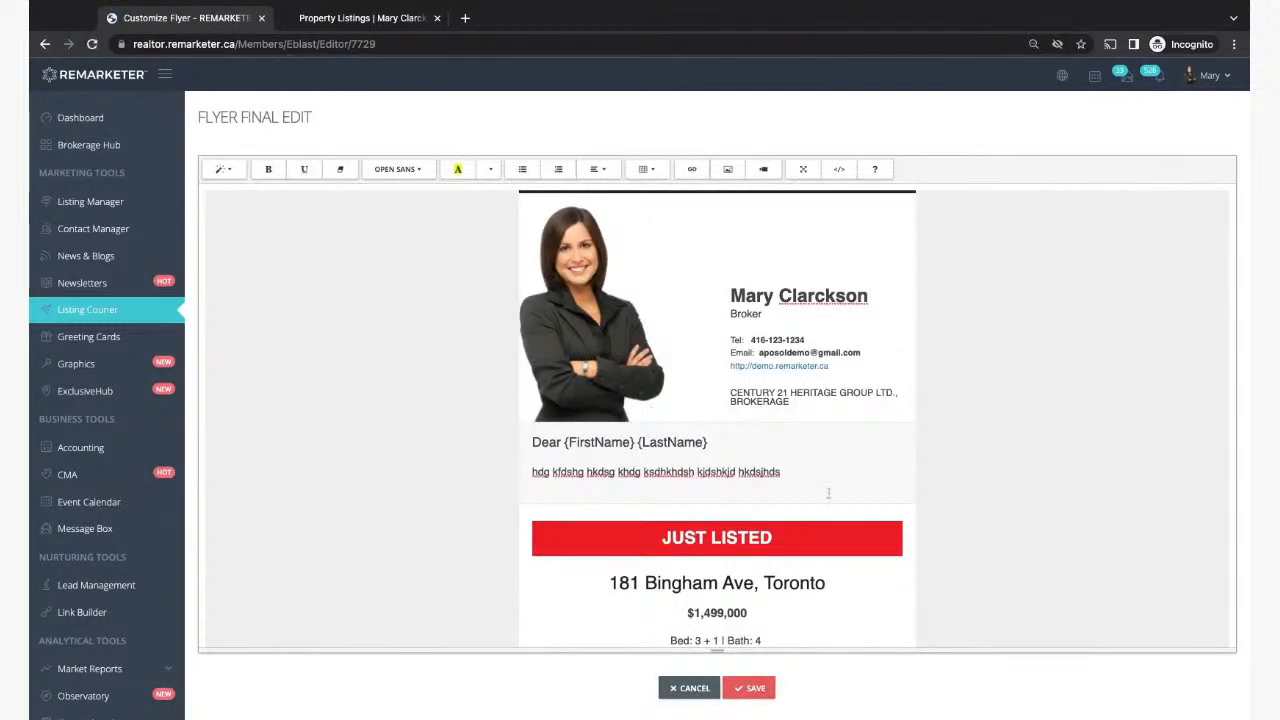
Step: Review and save the 'Just Listed in ABC Area' flyer, then show its actions
scroll(667, 453, "down", 4)
scroll(717, 420, "down", 5)
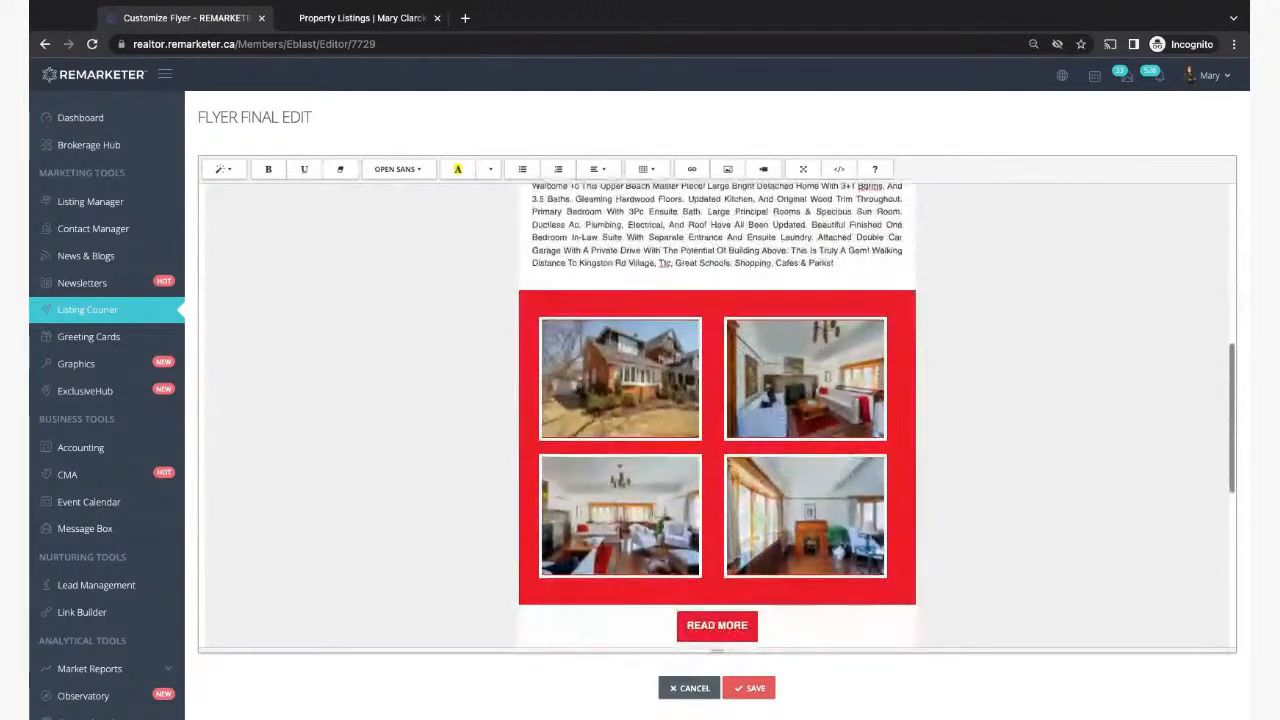
scroll(717, 420, "down", 2)
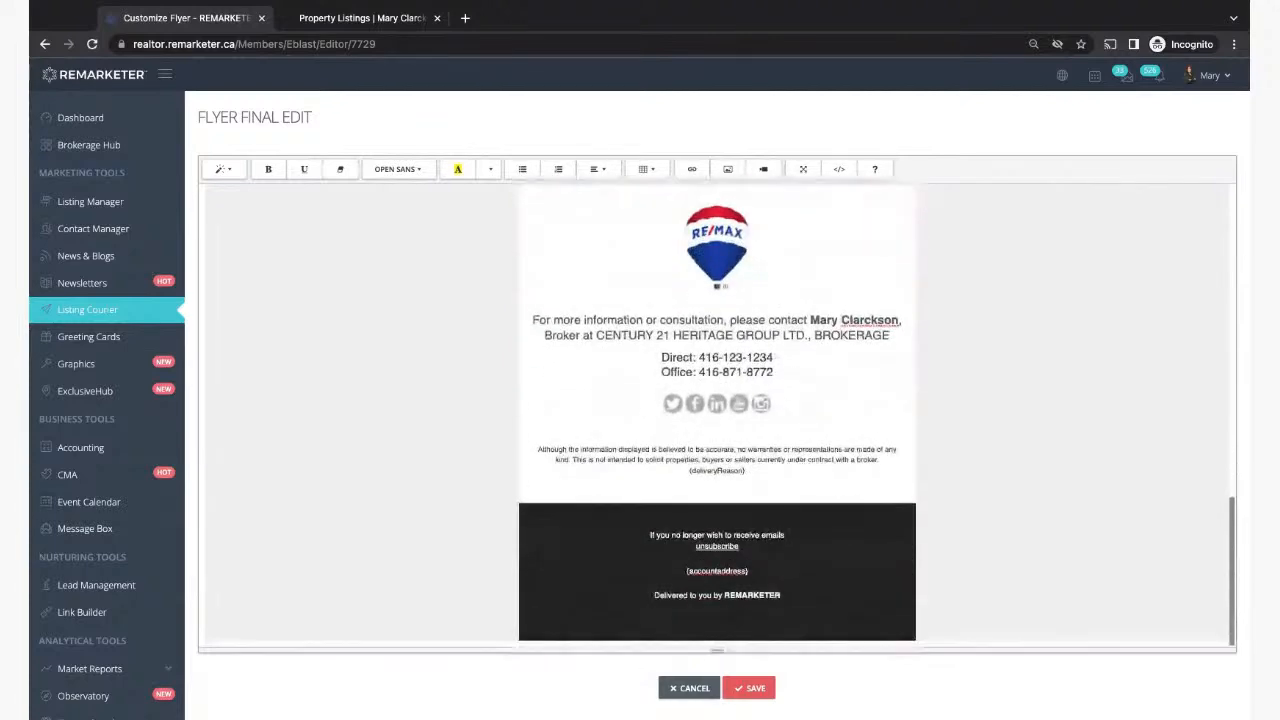
left_click(740, 694)
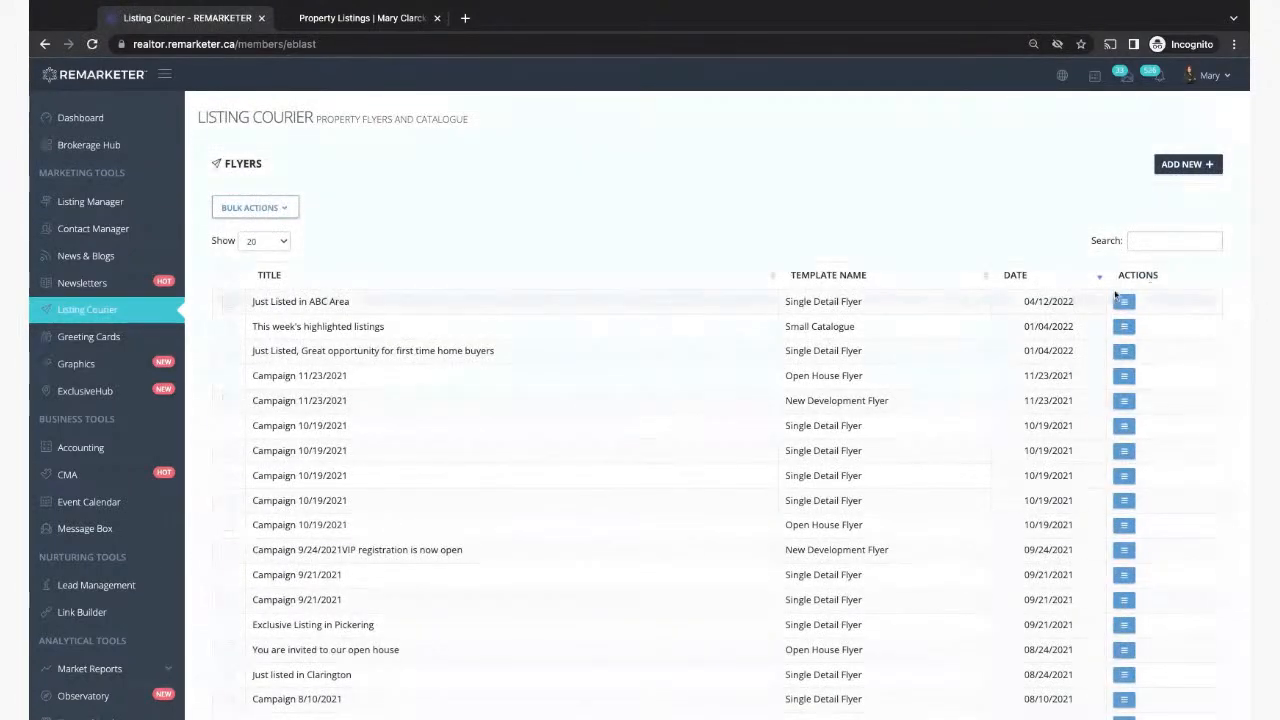
left_click(1120, 301)
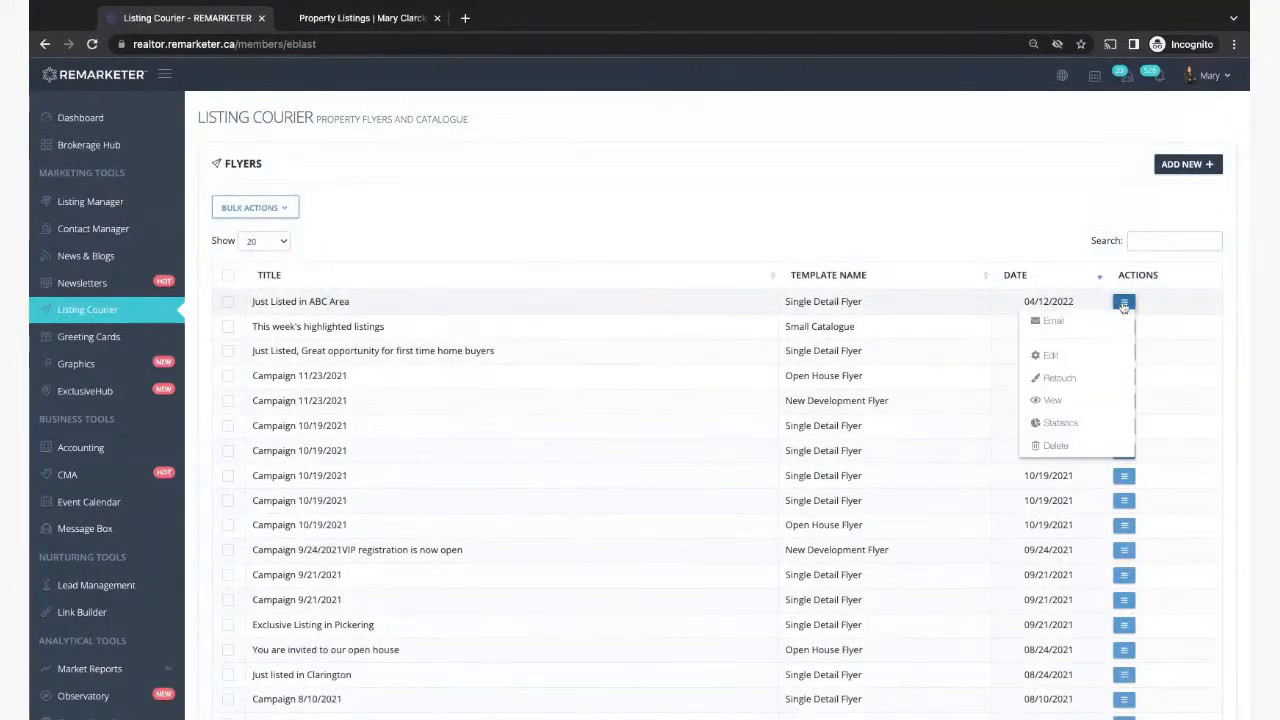
Step: Open the email contact list for the new flyer, then return to Listing Manager
left_click(1068, 323)
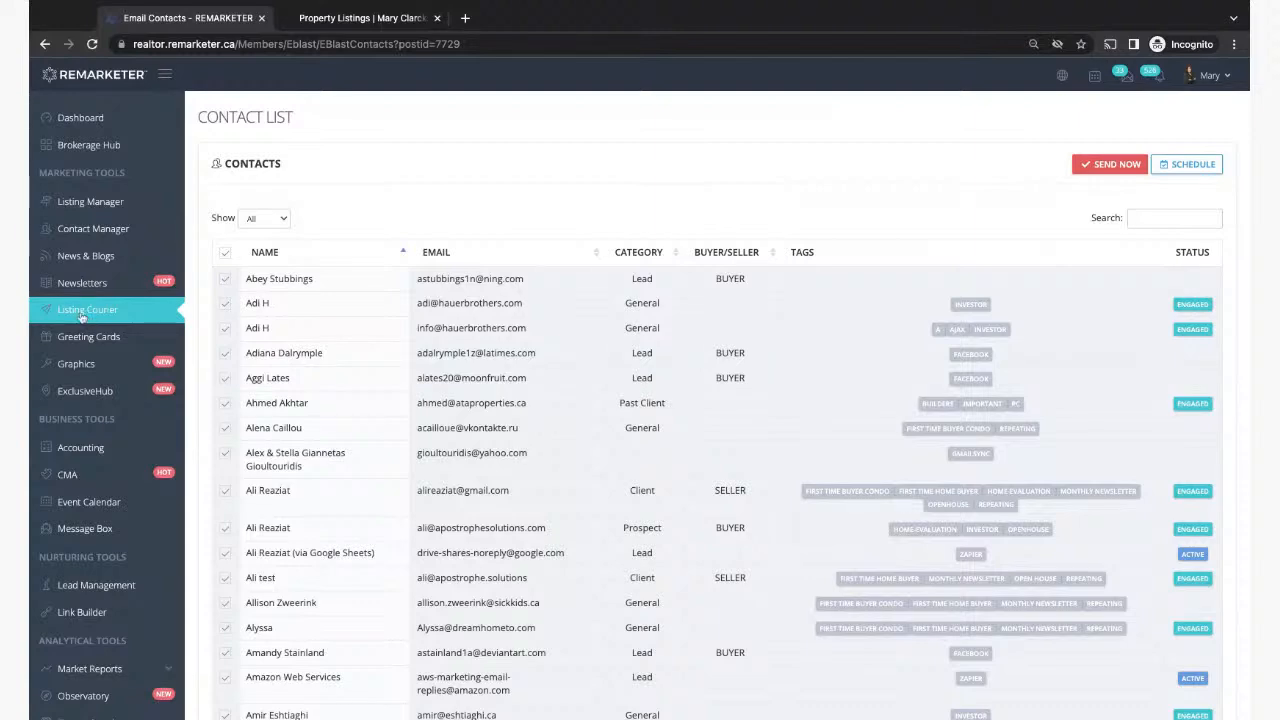
left_click(77, 204)
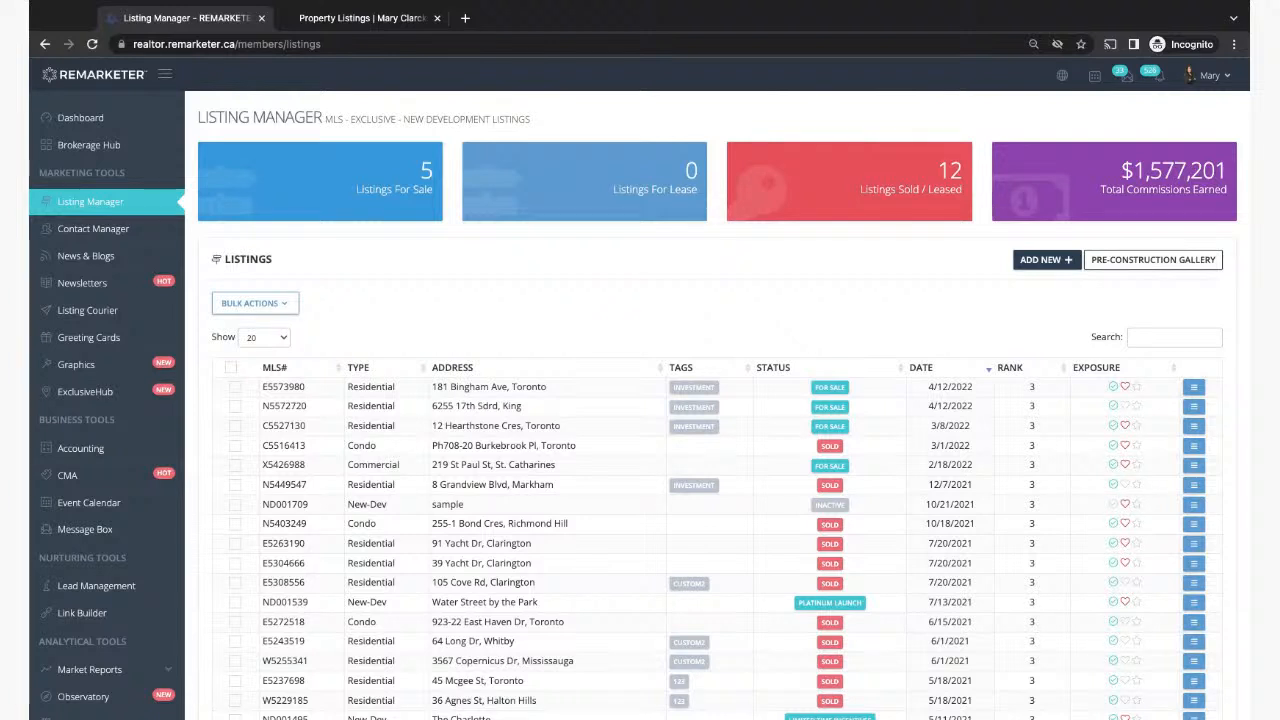
left_click(1195, 388)
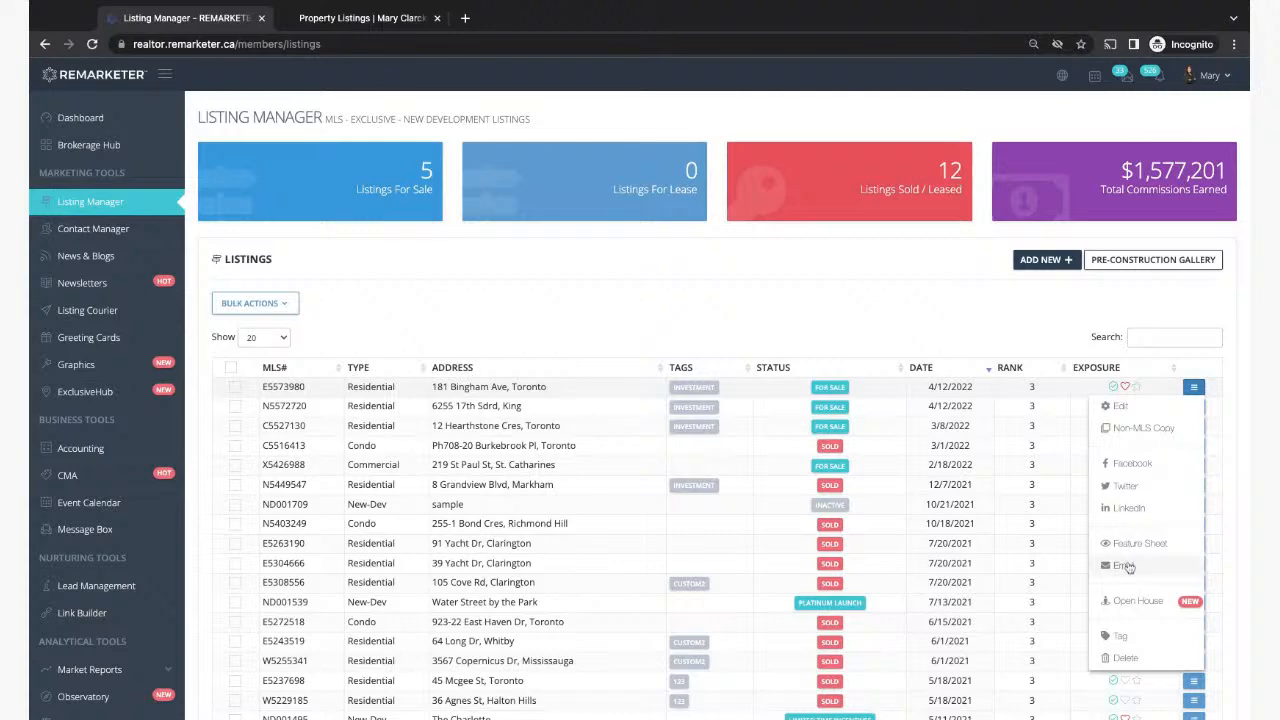
left_click(1126, 565)
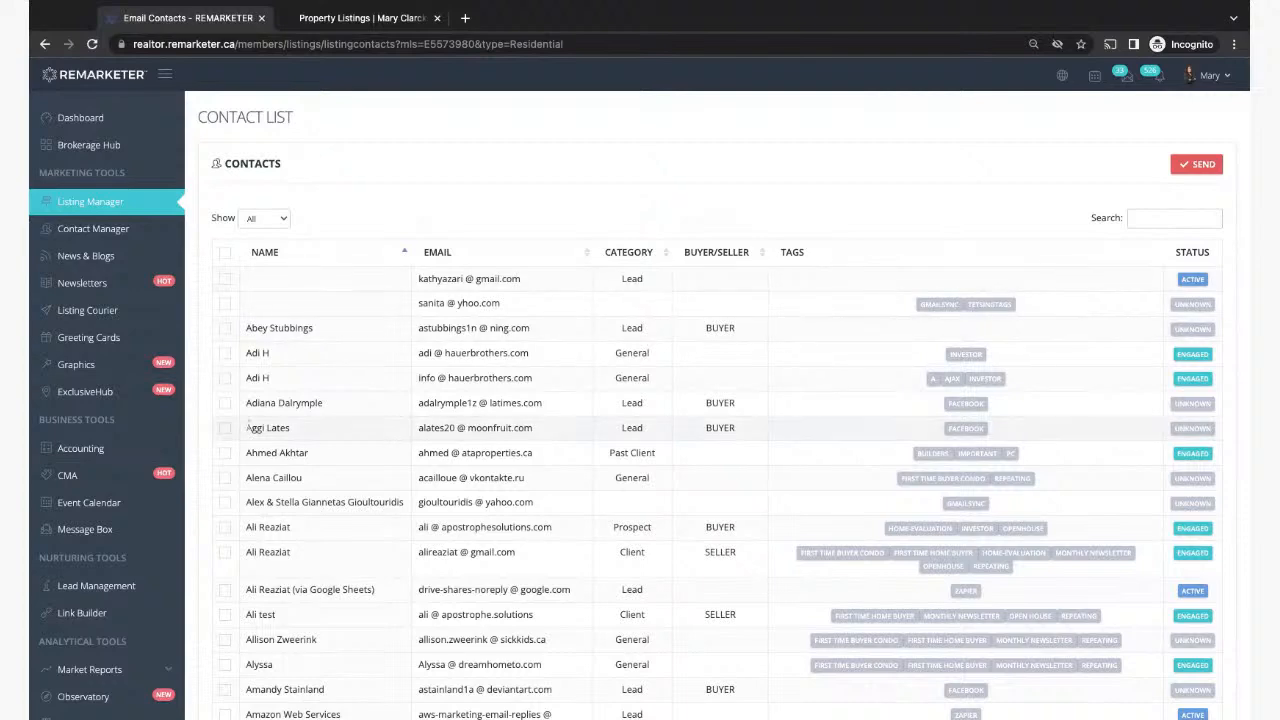
left_click(75, 205)
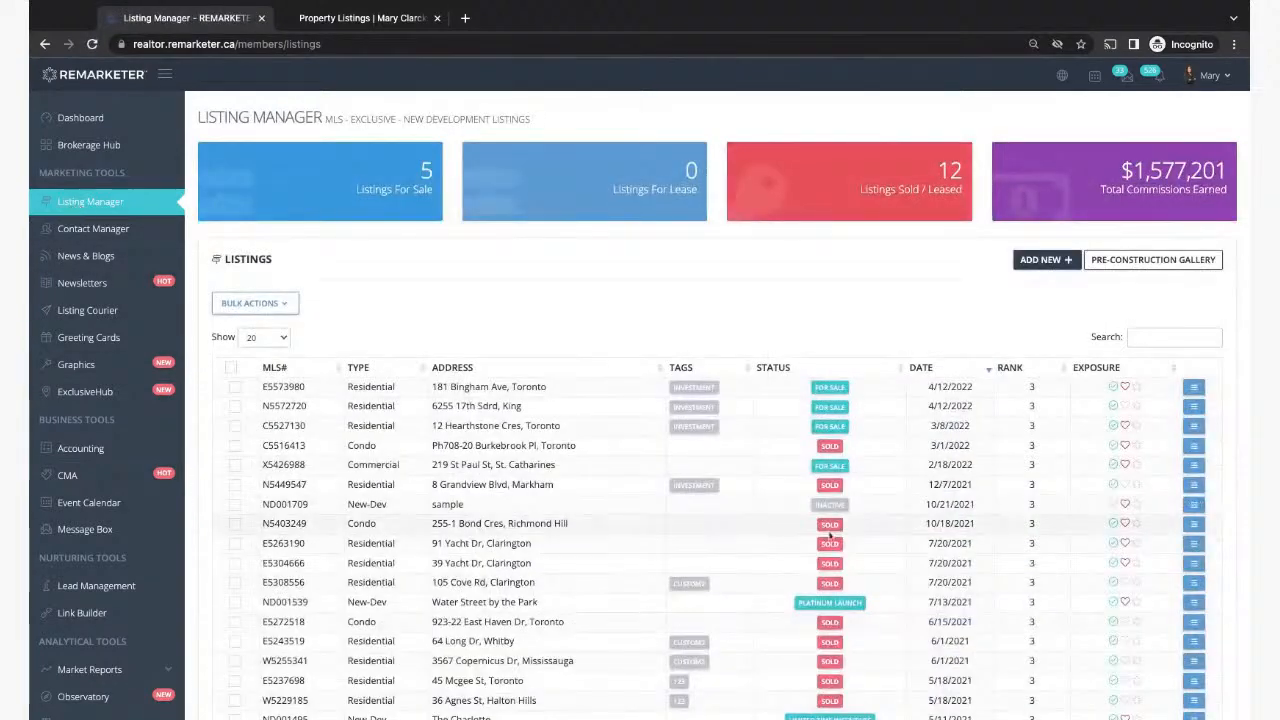
left_click(1192, 387)
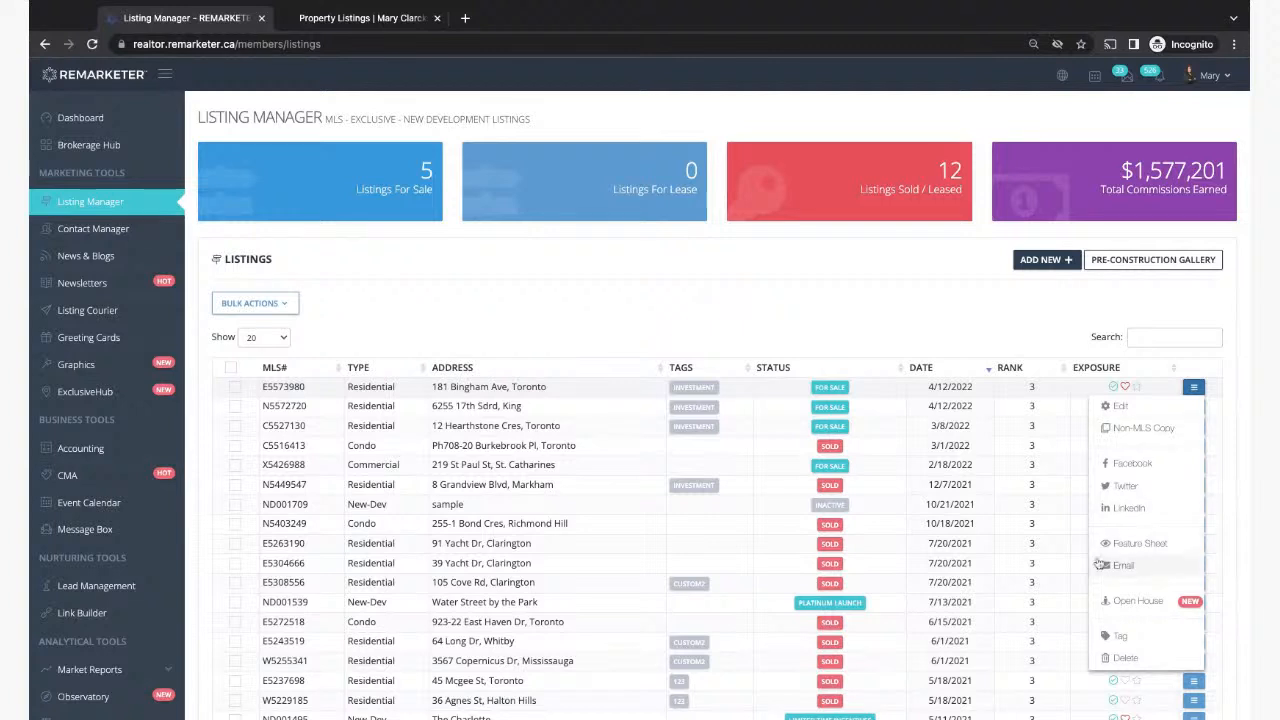
left_click(1131, 602)
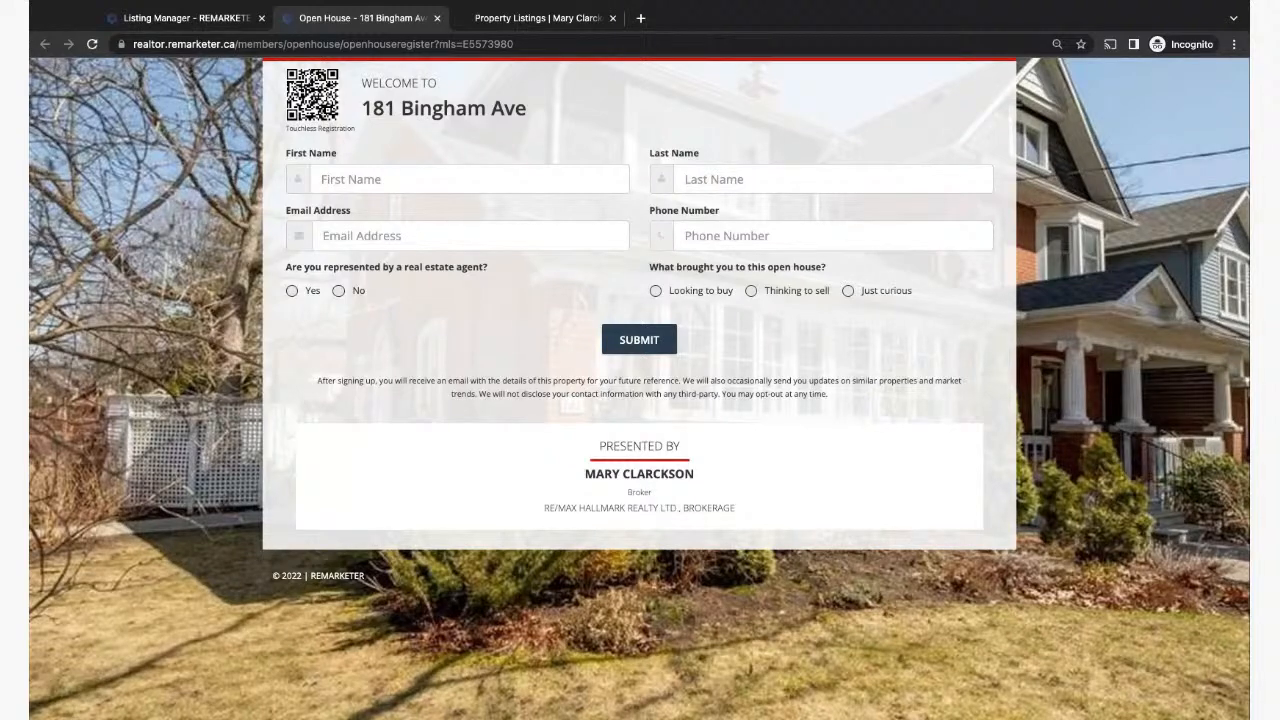
left_click(437, 18)
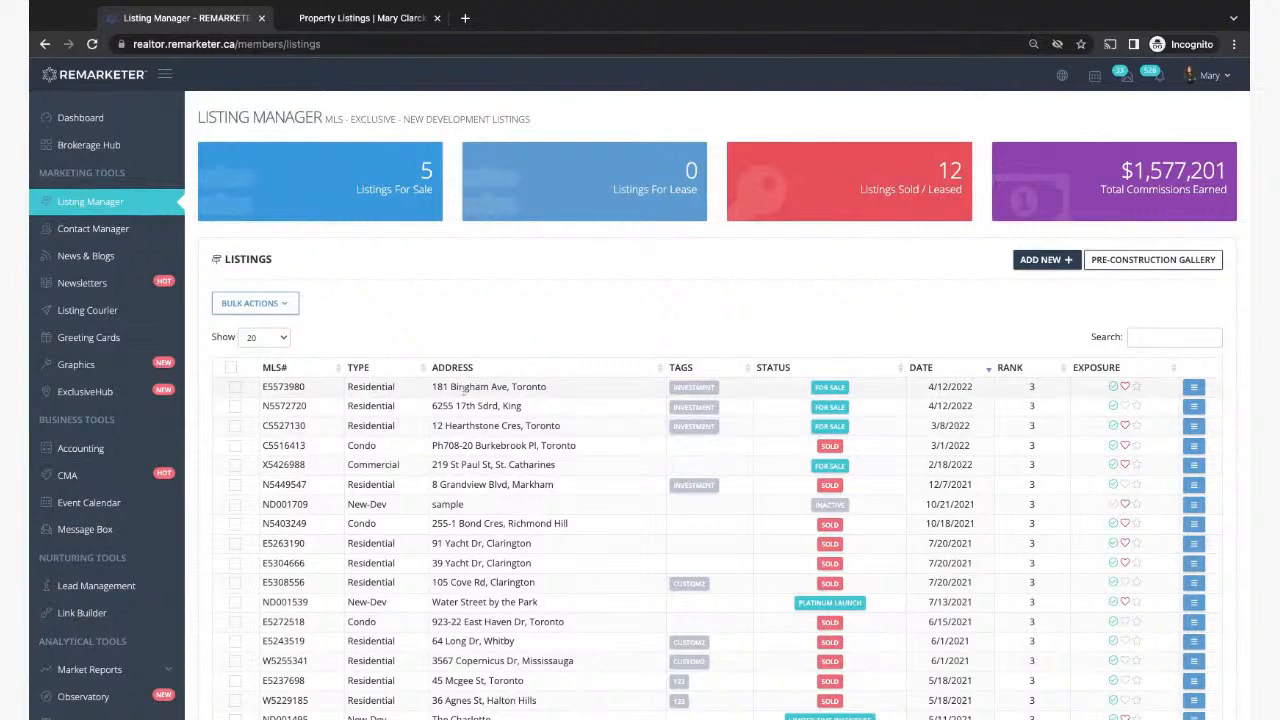
left_click_drag(432, 386, 550, 397)
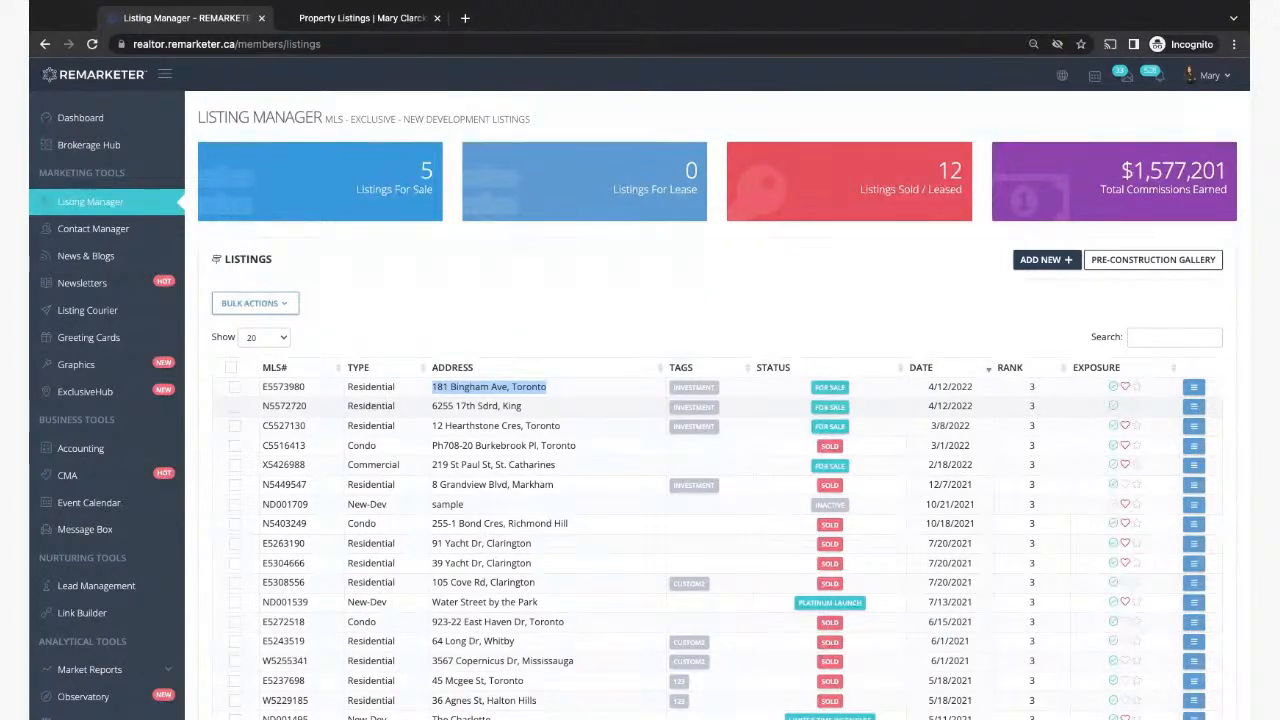
left_click(1196, 386)
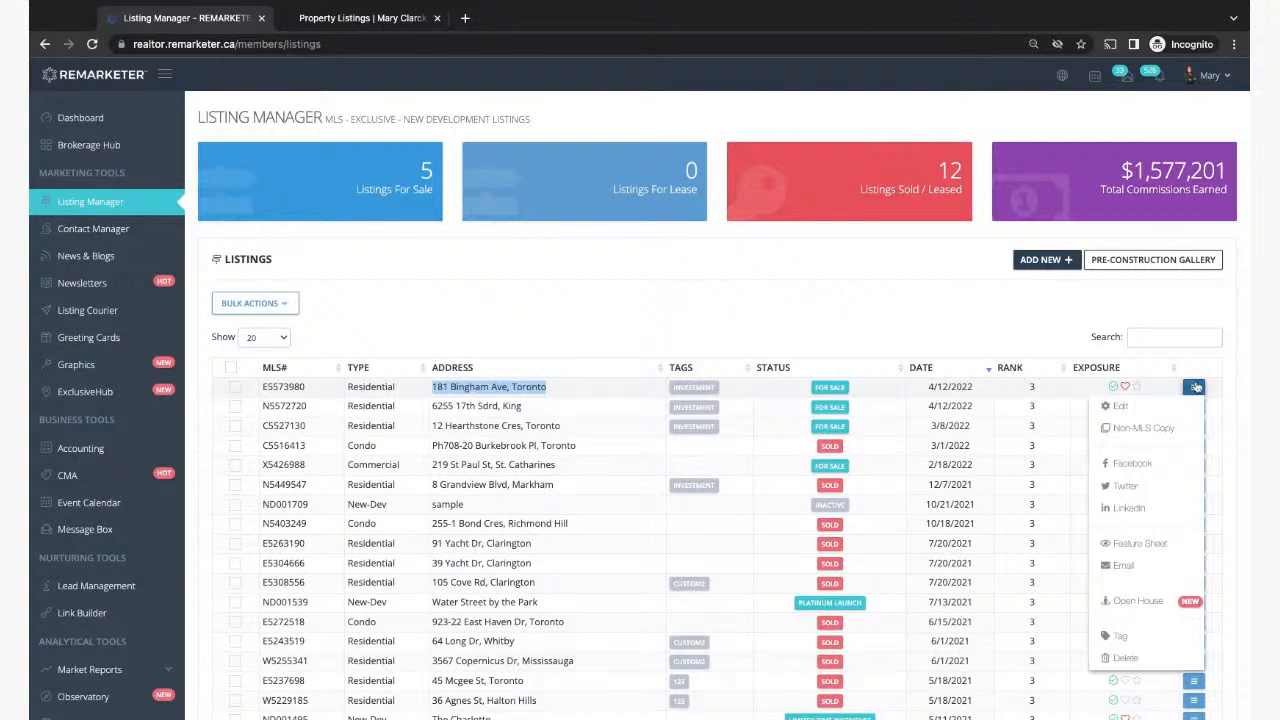
left_click(1140, 601)
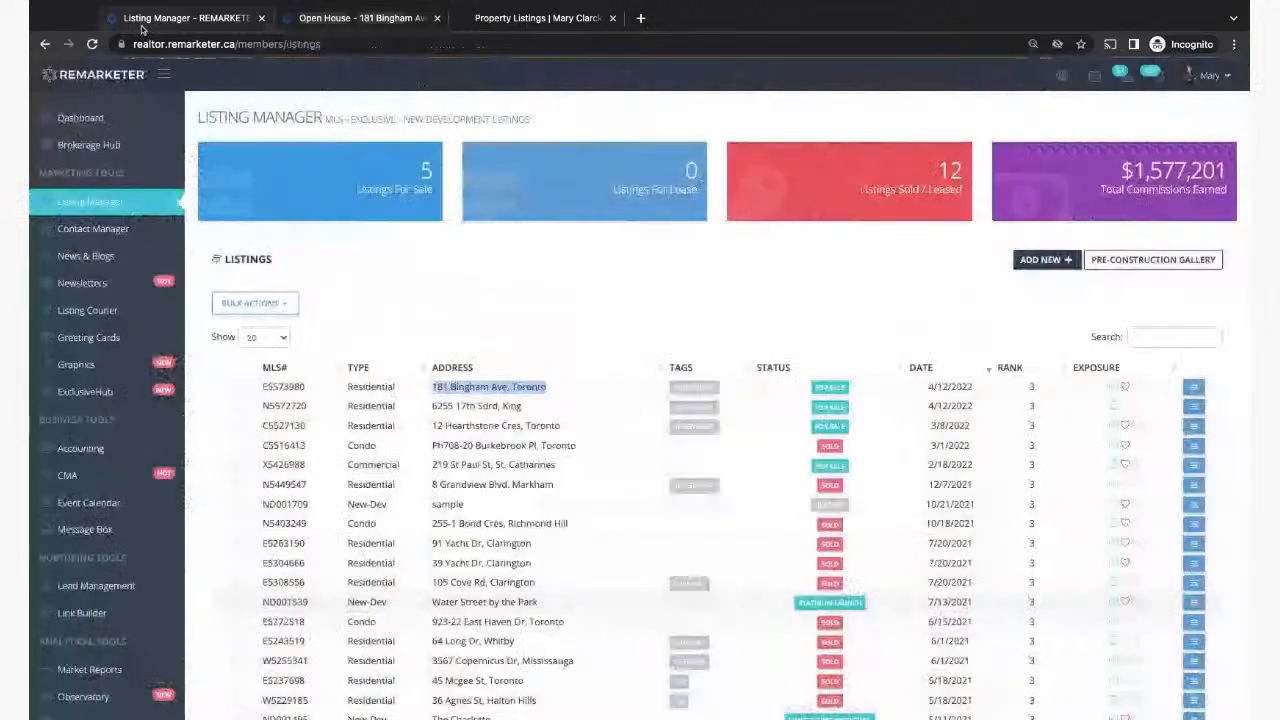
left_click(142, 22)
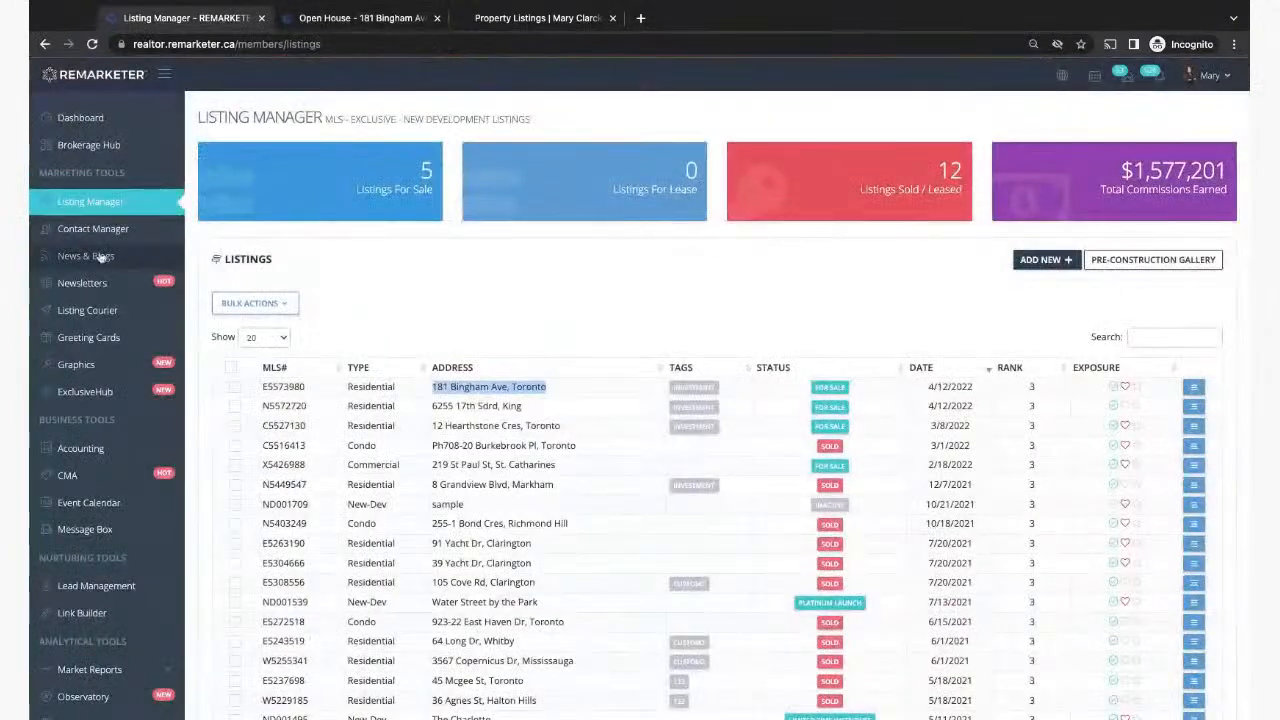
left_click(327, 22)
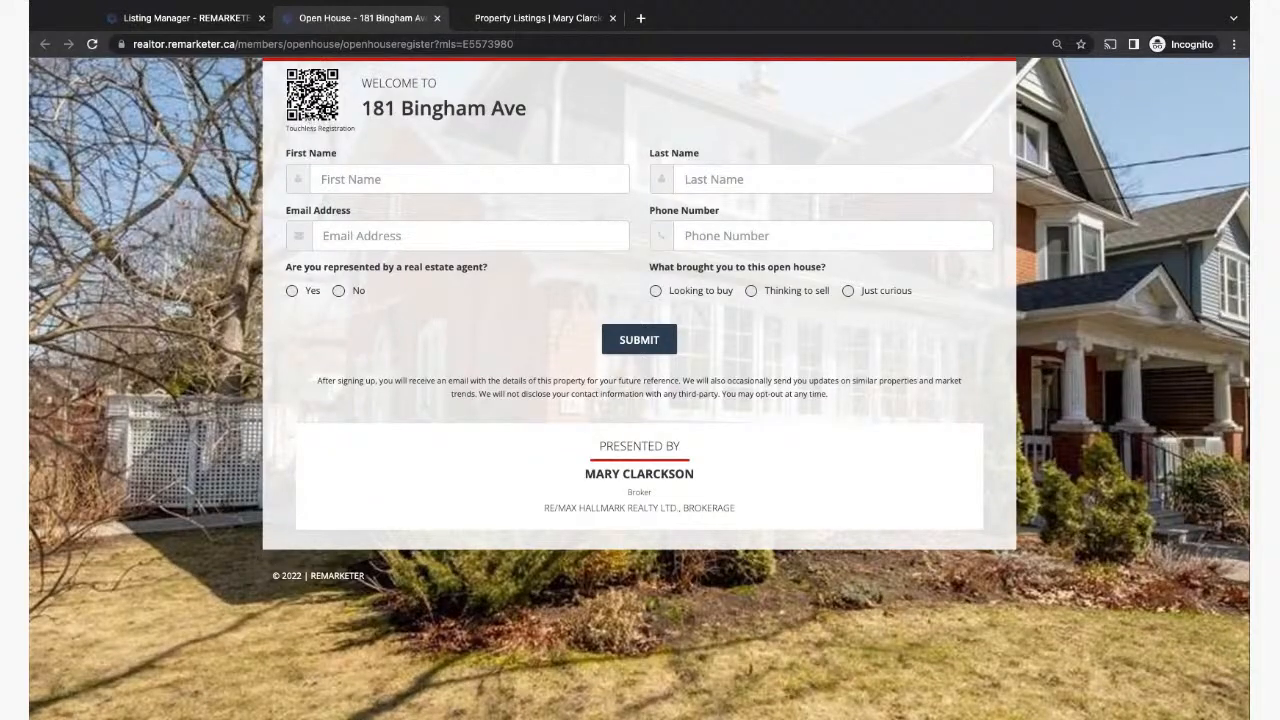
scroll(361, 103, "up", 5)
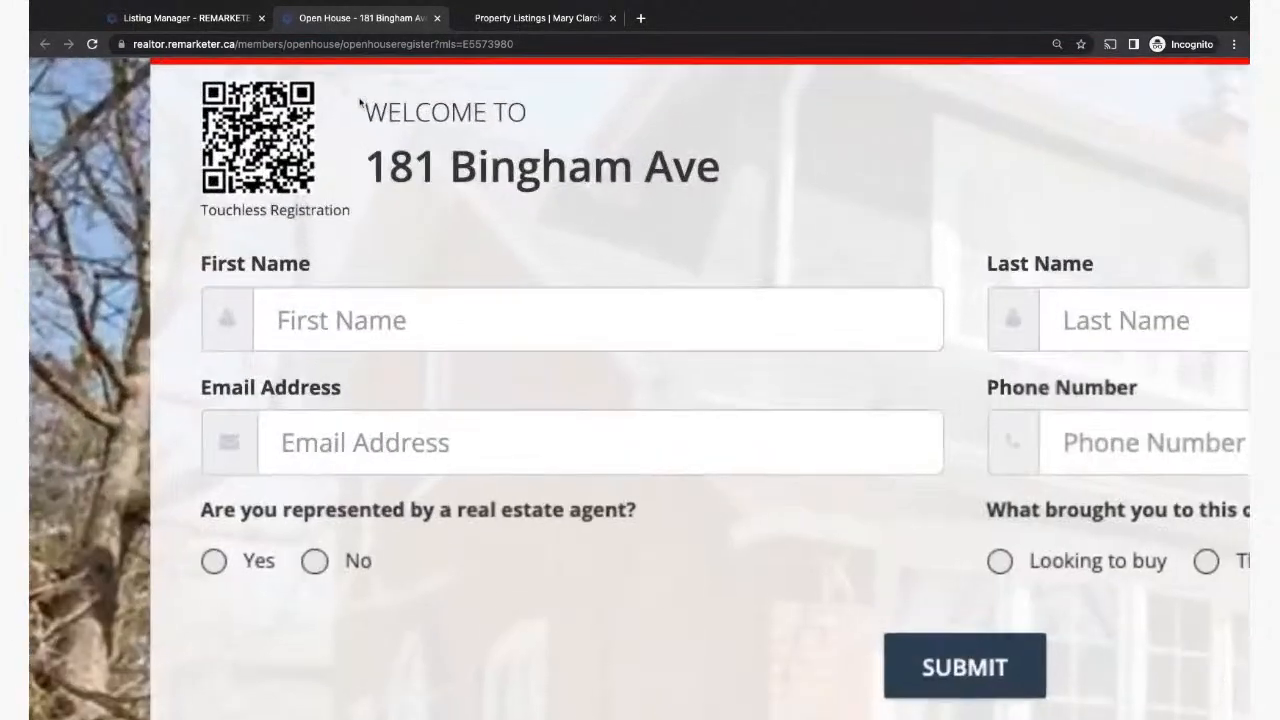
scroll(361, 103, "left", 3)
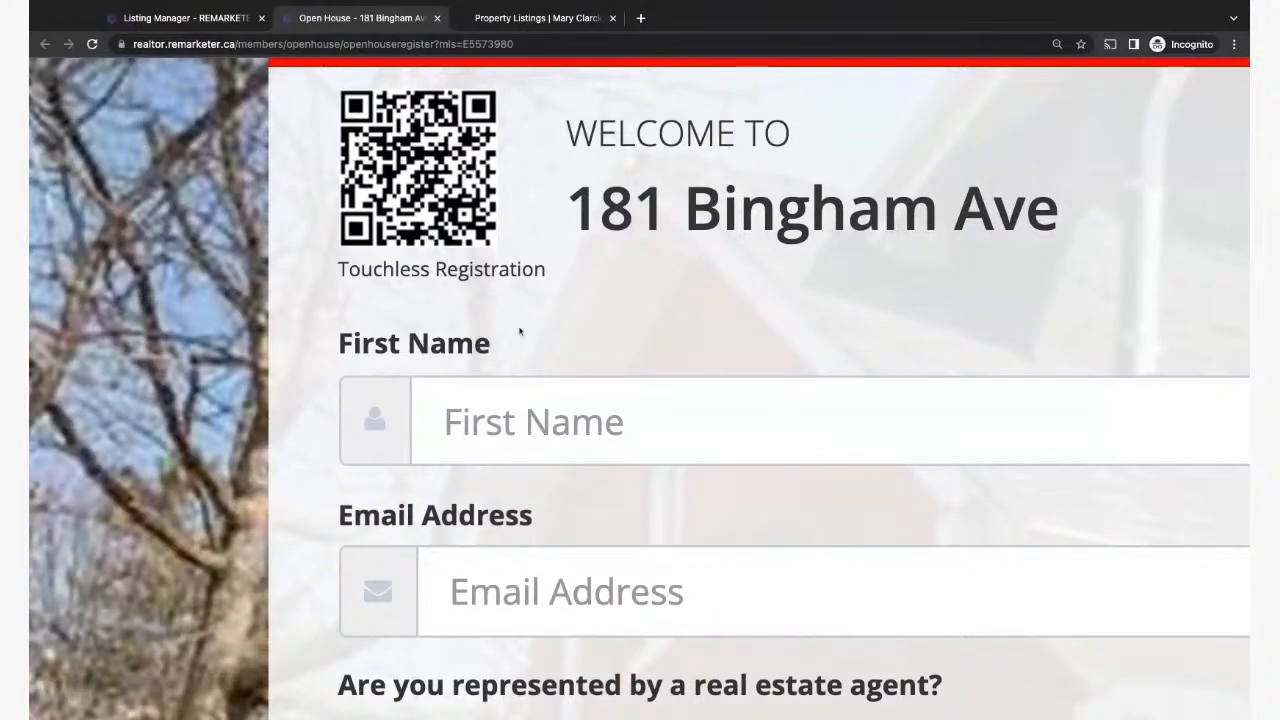
key("ctrl+minus")
key("ctrl+minus")
key("ctrl+minus")
key("ctrl+minus")
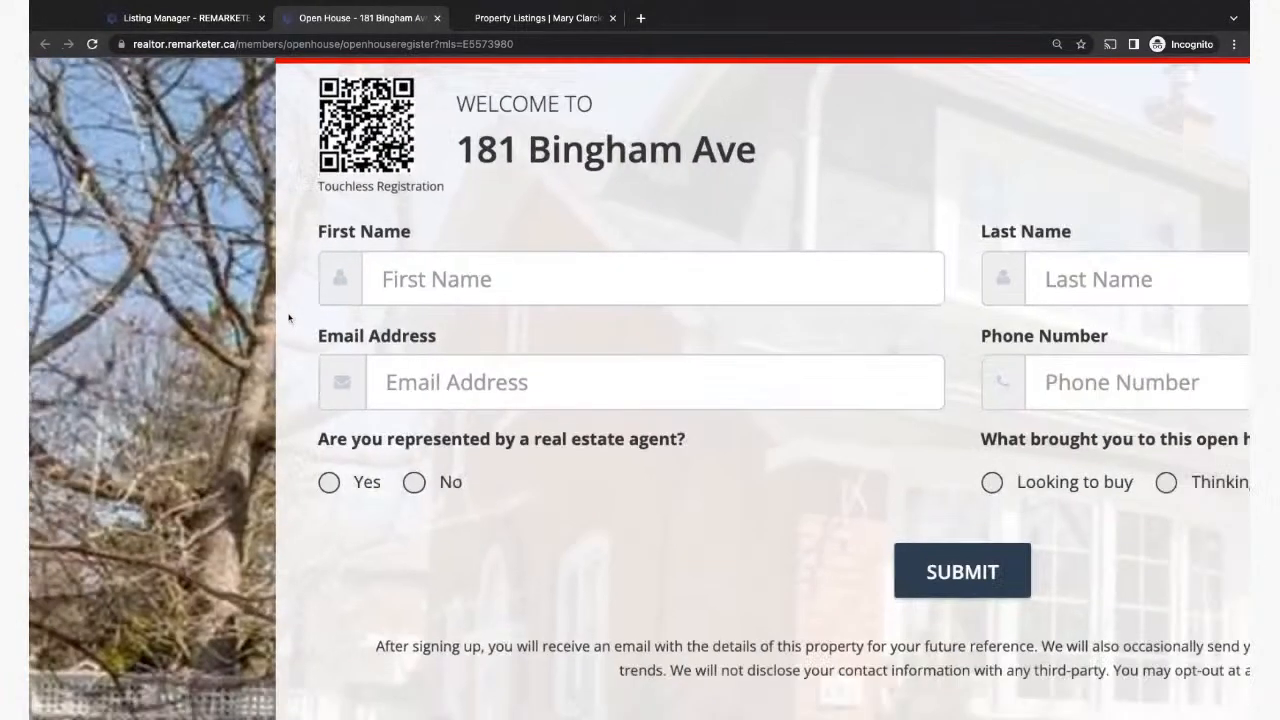
key("ctrl+minus")
key("ctrl+minus")
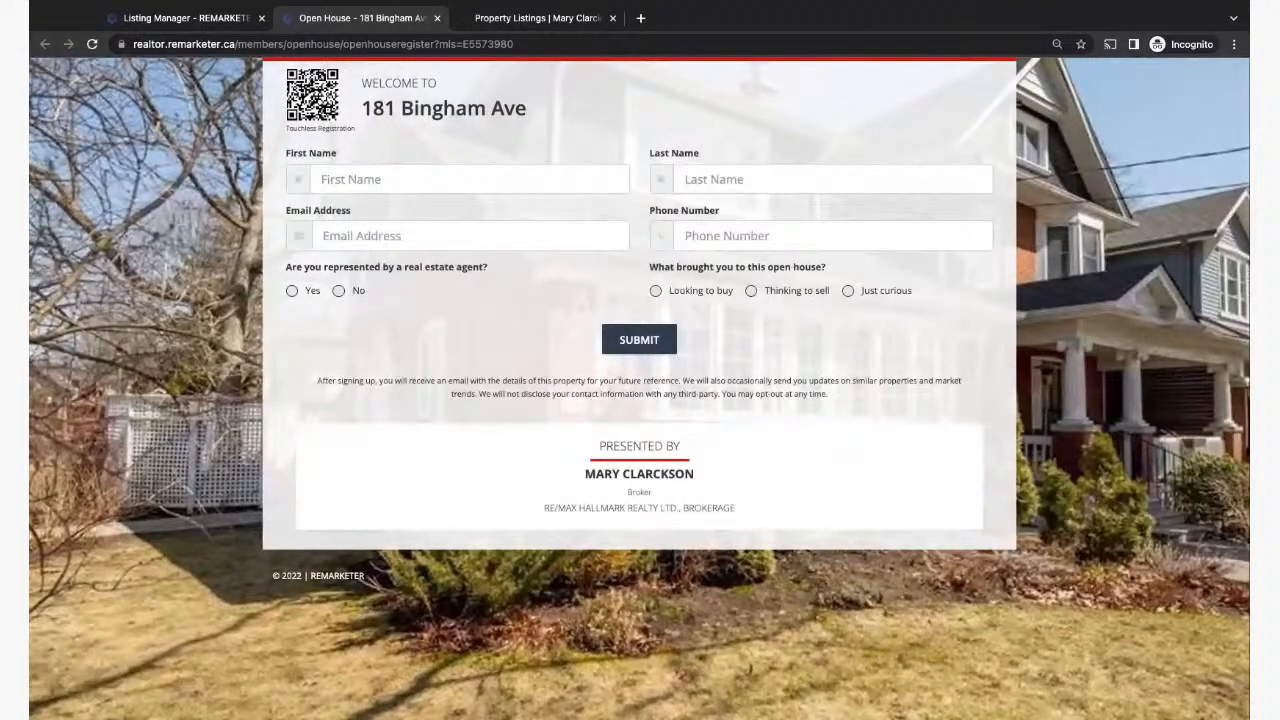
left_click(438, 18)
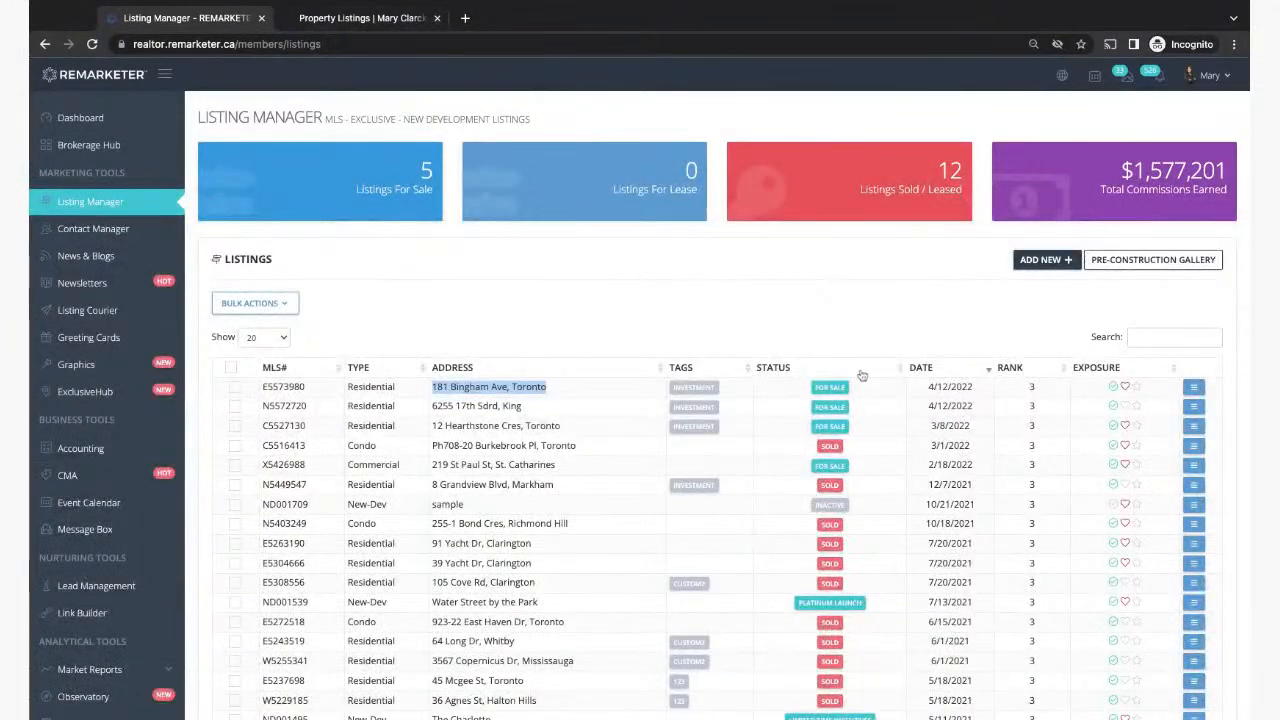
left_click(724, 296)
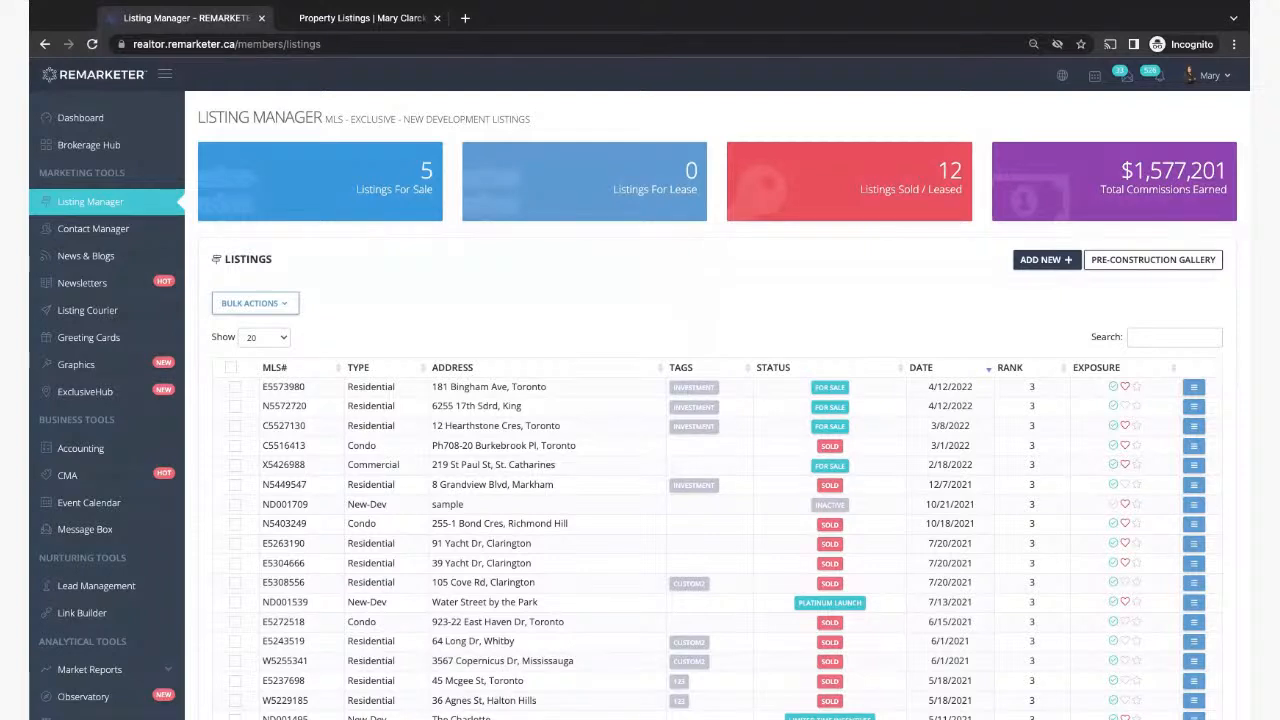
left_click(1194, 387)
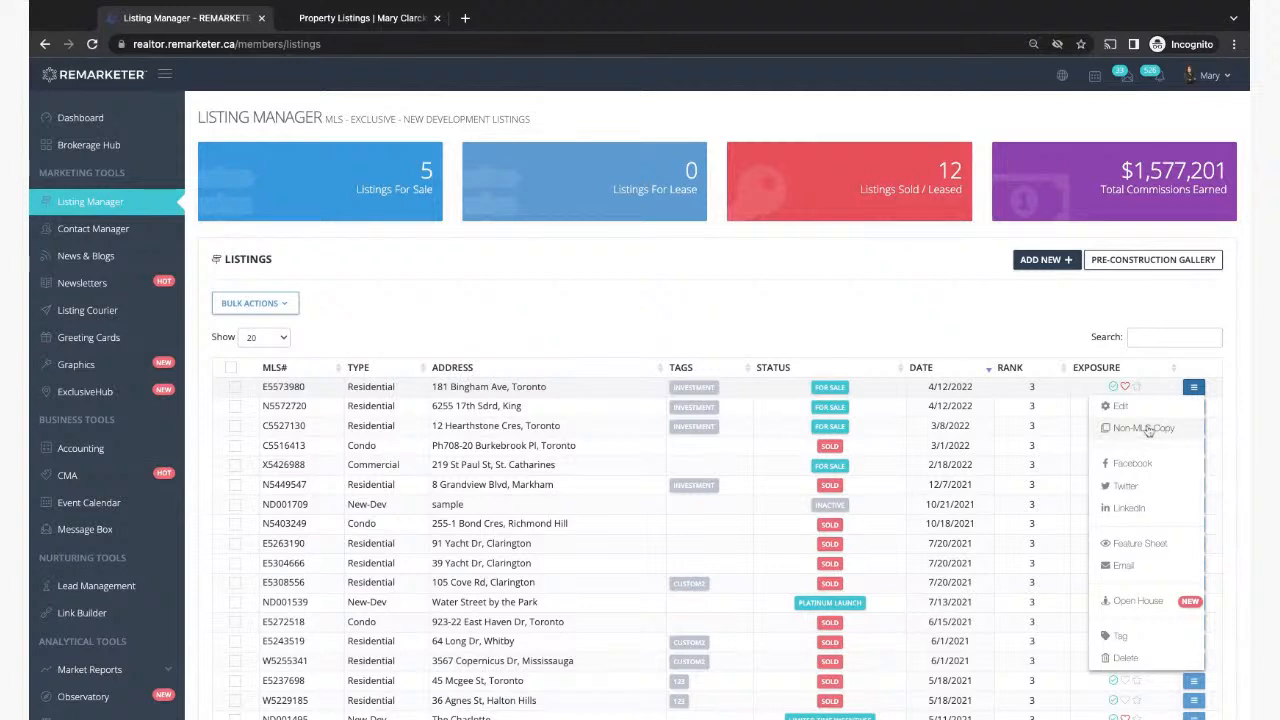
left_click(744, 330)
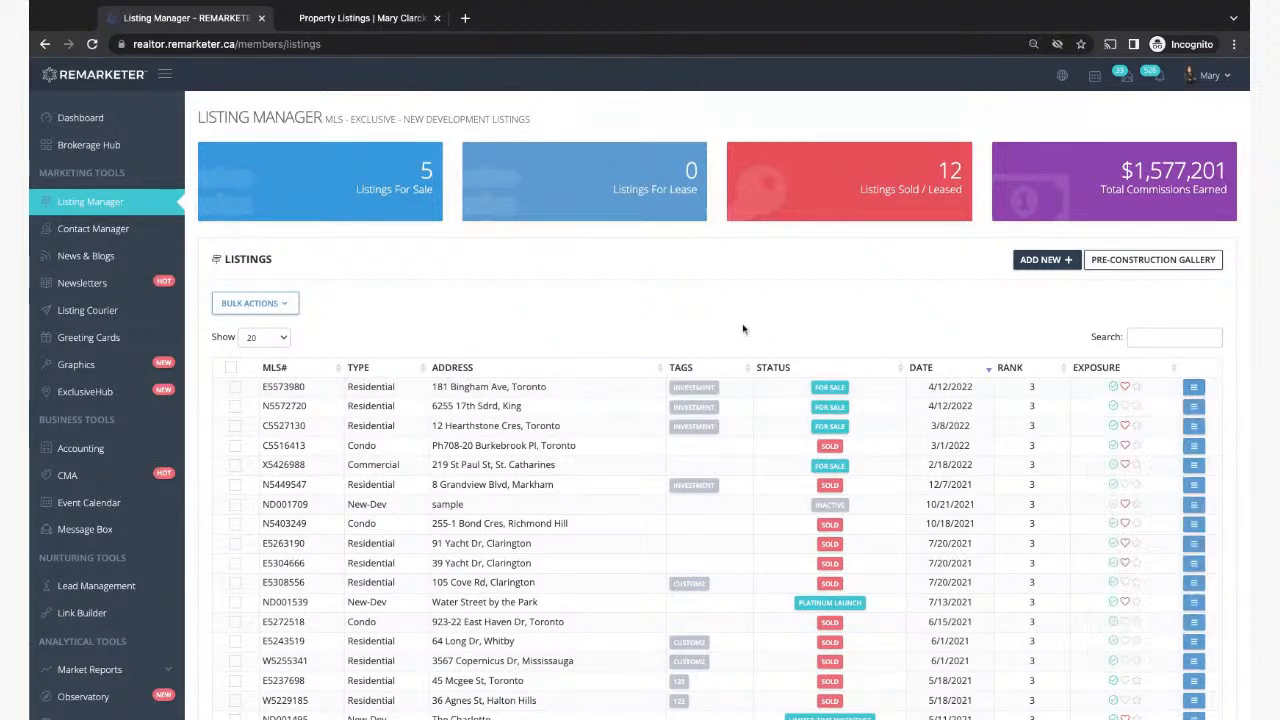
left_click_drag(432, 390, 561, 397)
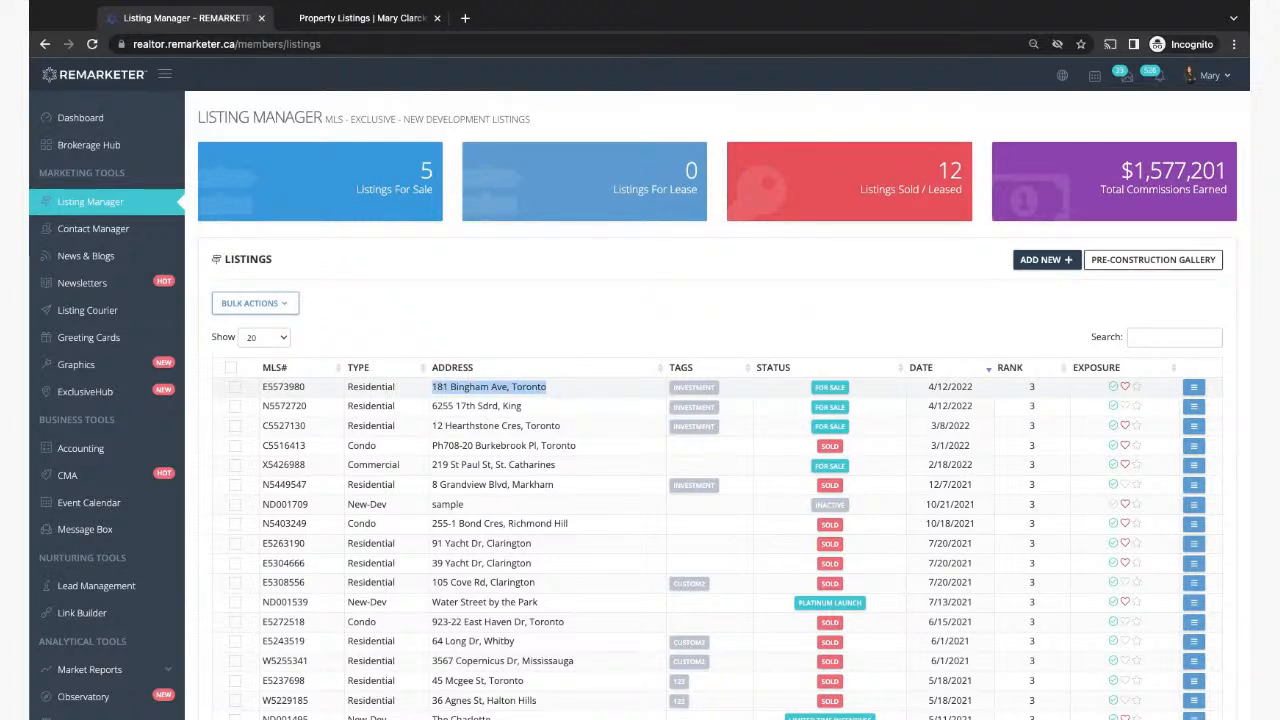
left_click(1193, 387)
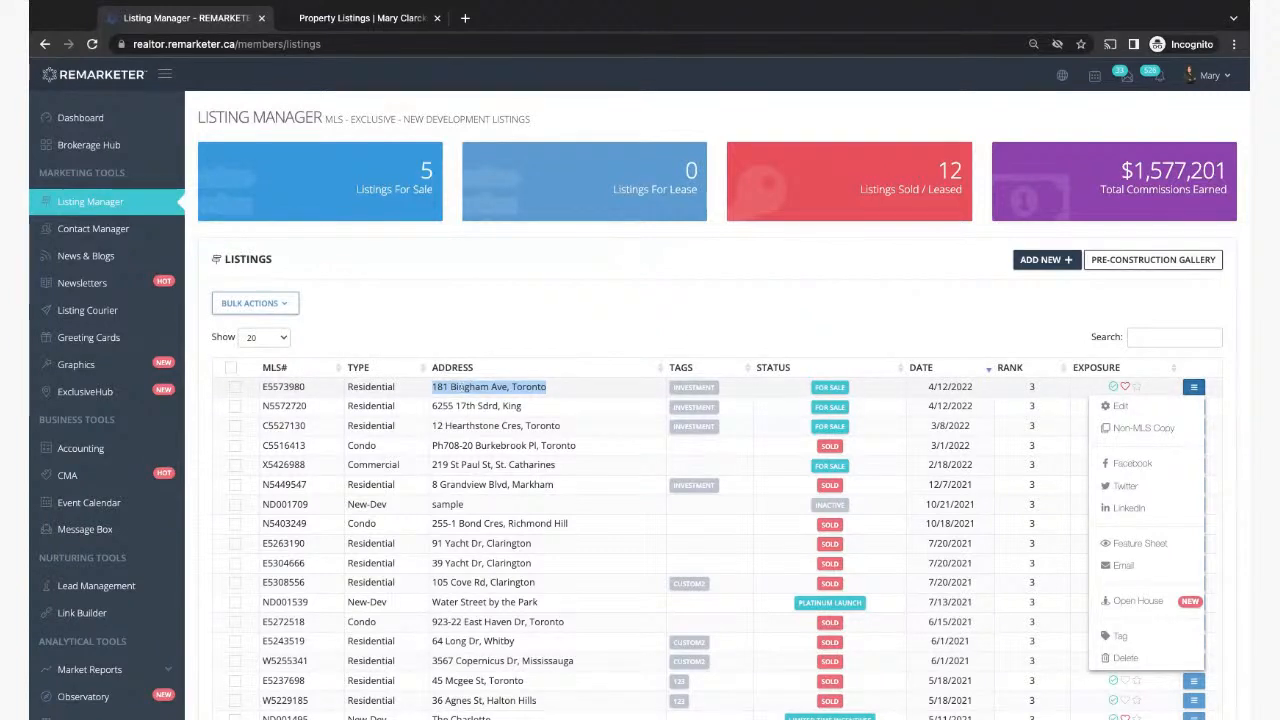
left_click(568, 313)
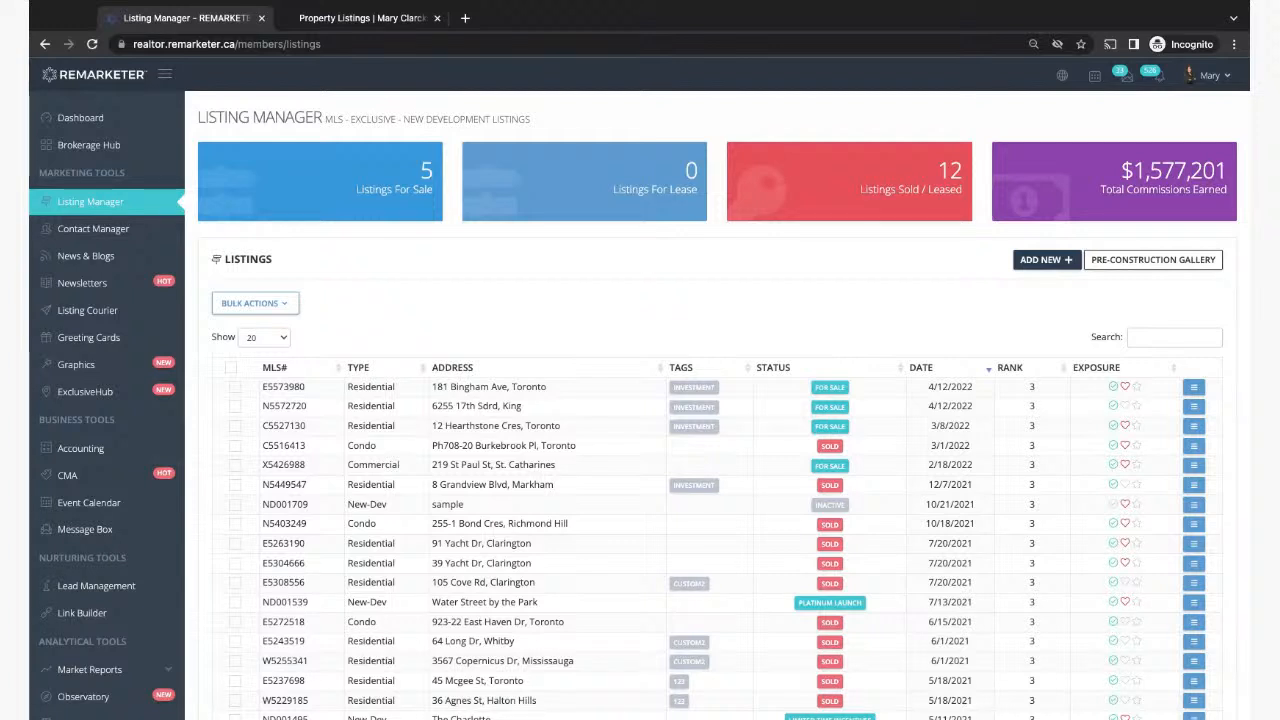
left_click(1194, 388)
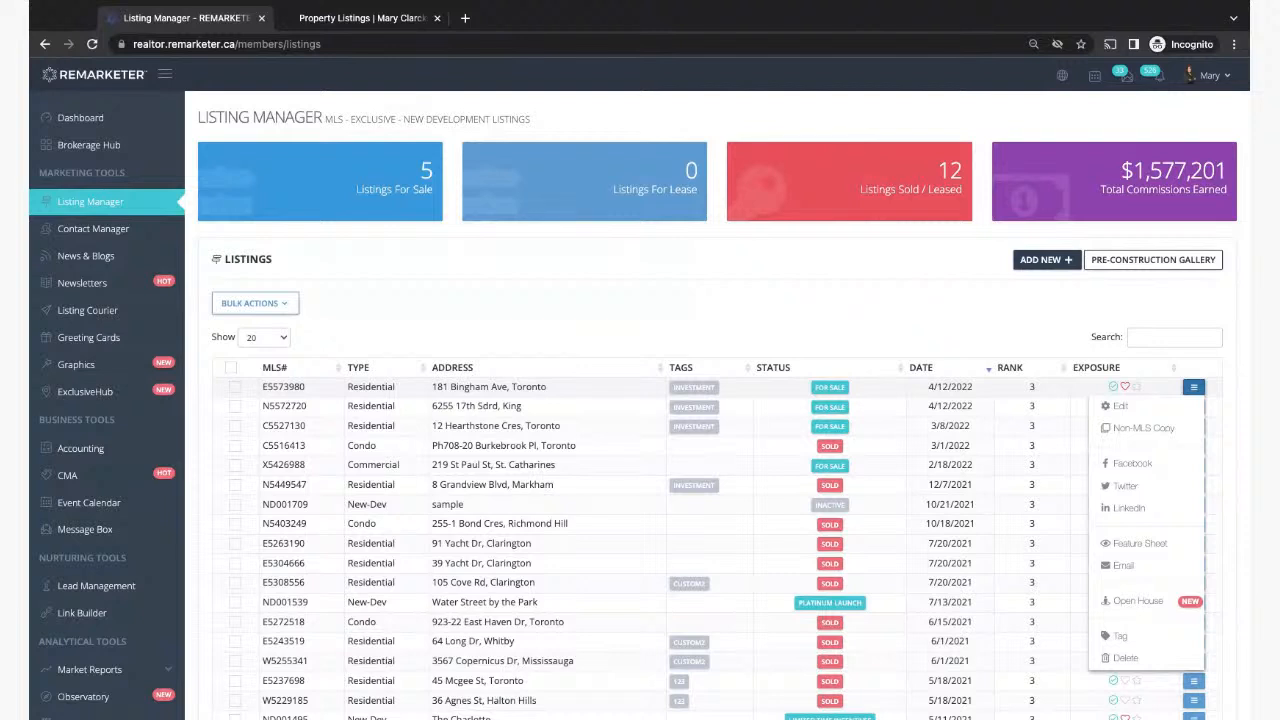
left_click(1128, 407)
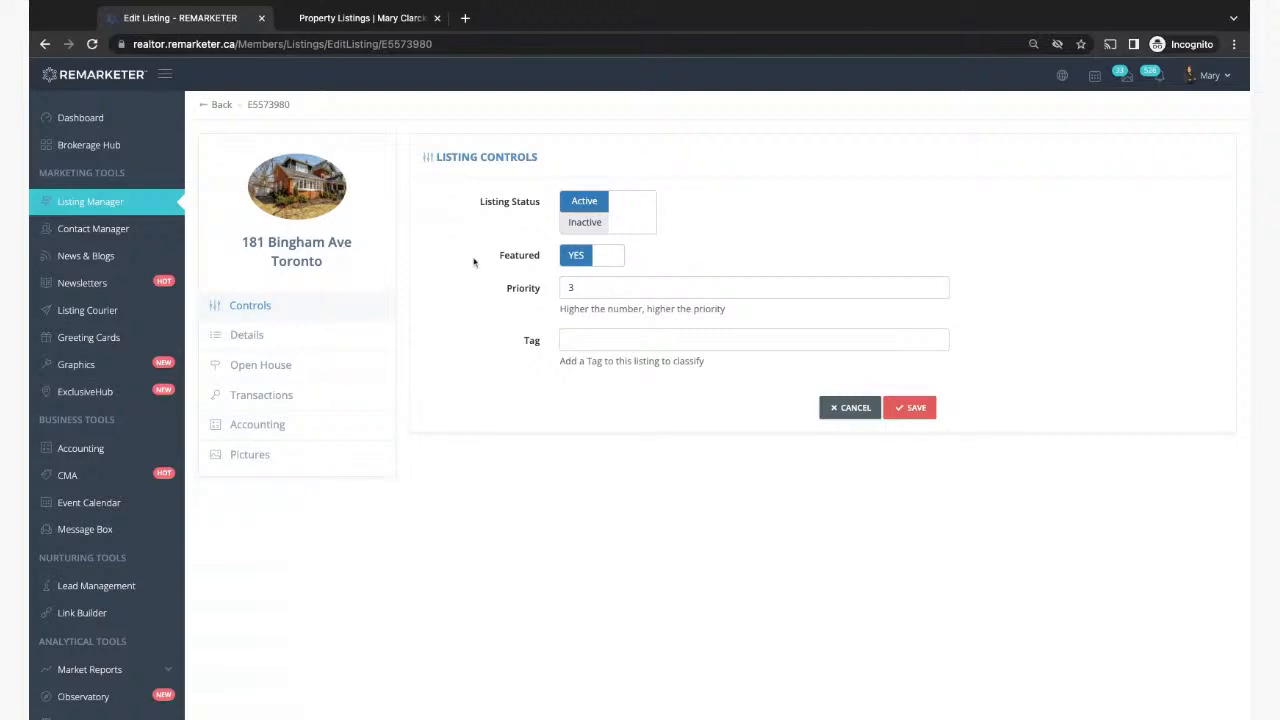
Step: Select the Priority value 3 in Listing Controls, then switch to the public Property Listings site
double_click(565, 288)
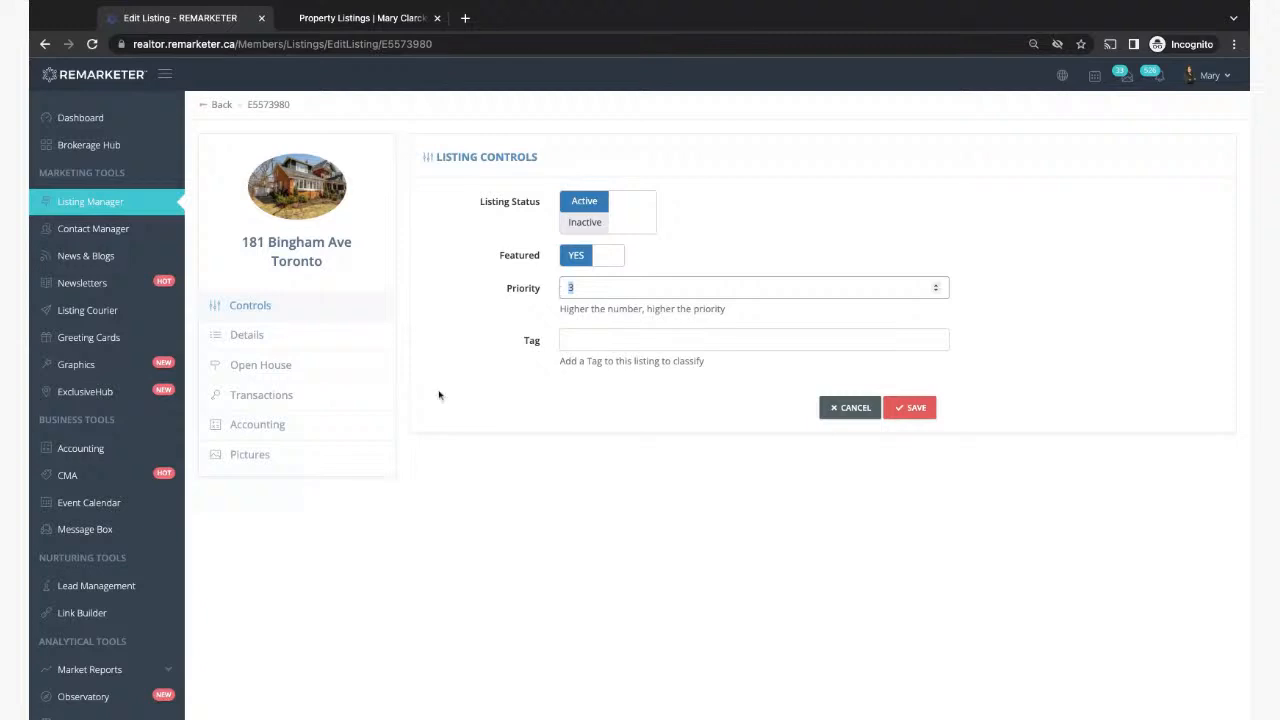
left_click(354, 18)
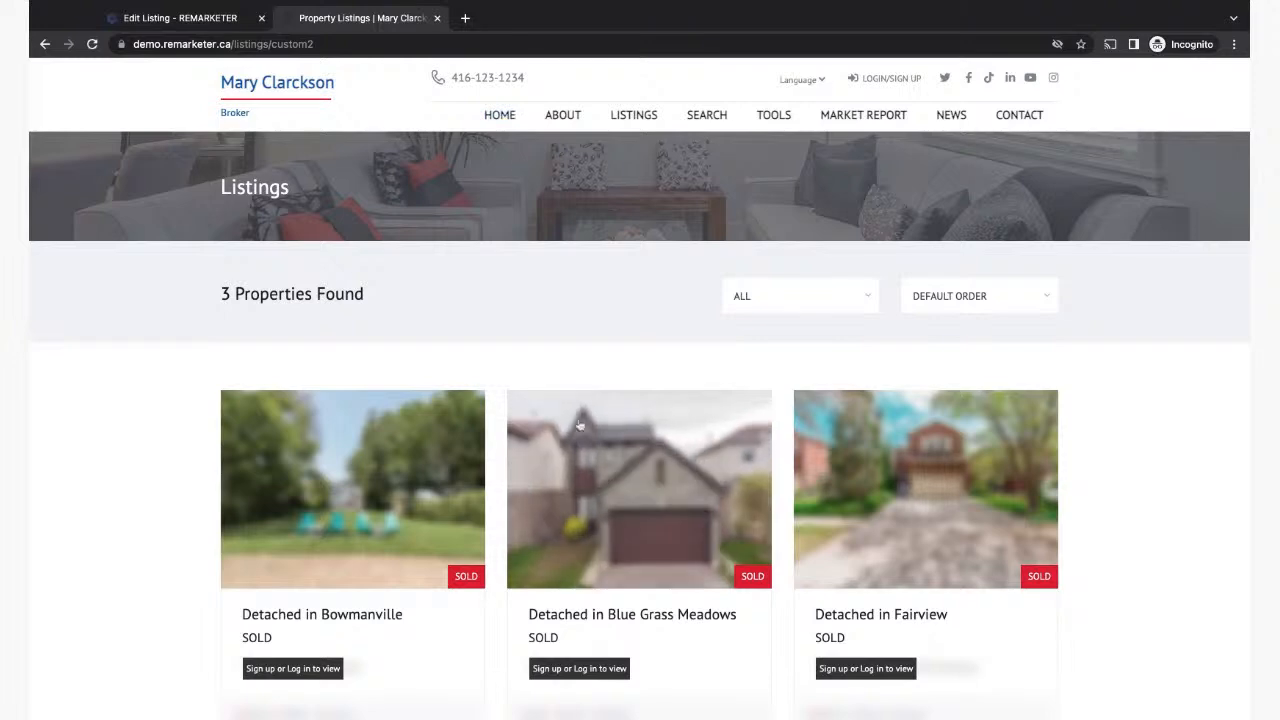
left_click(499, 116)
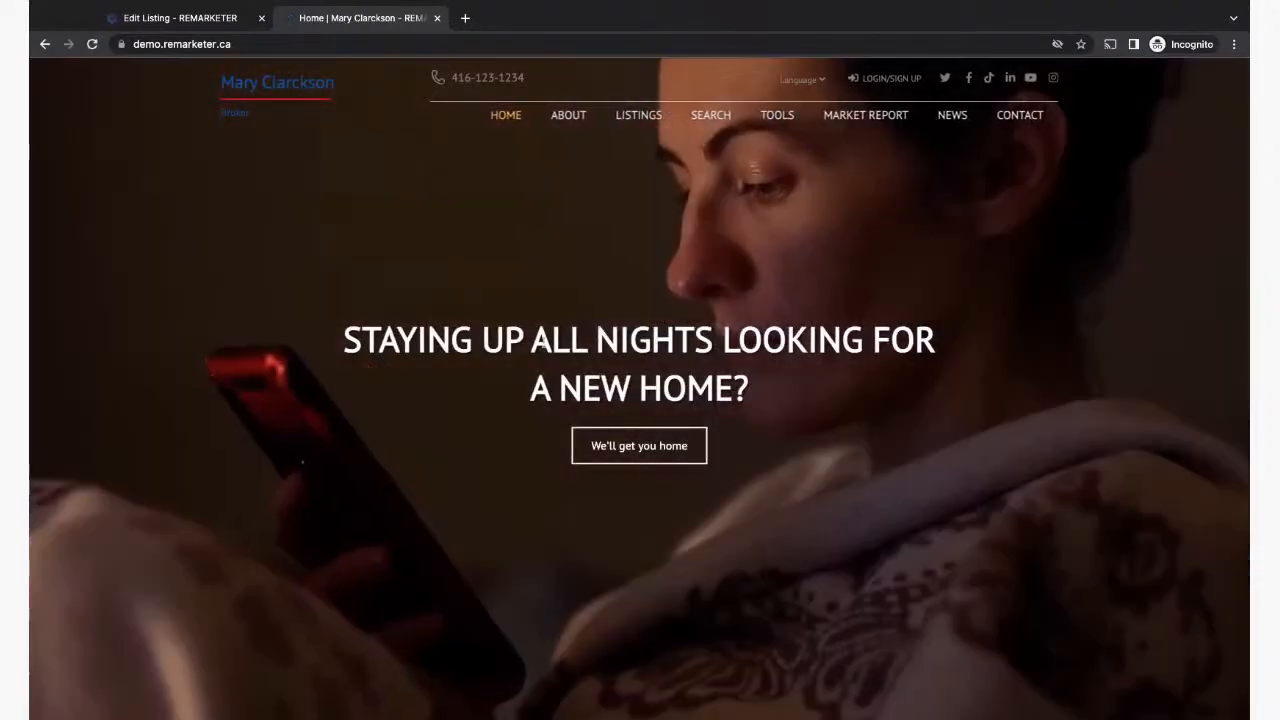
scroll(543, 342, "down", 7)
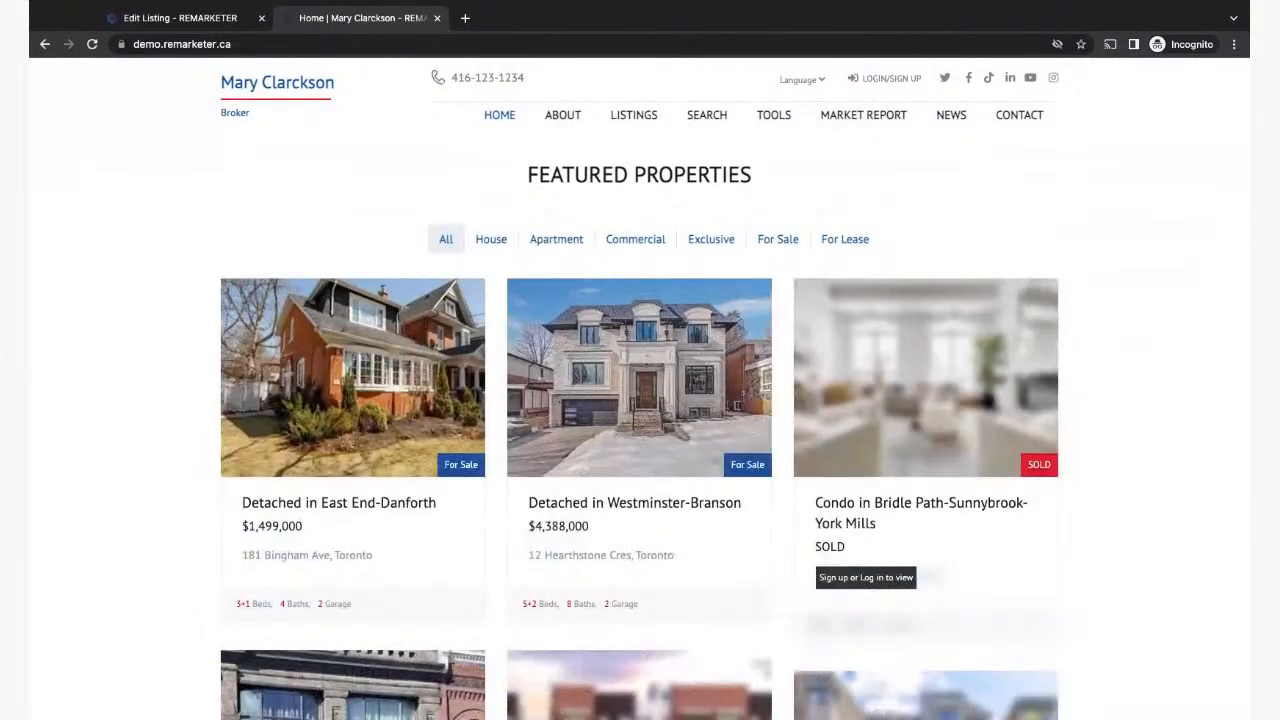
scroll(660, 471, "down", 1)
scroll(660, 471, "down", 4)
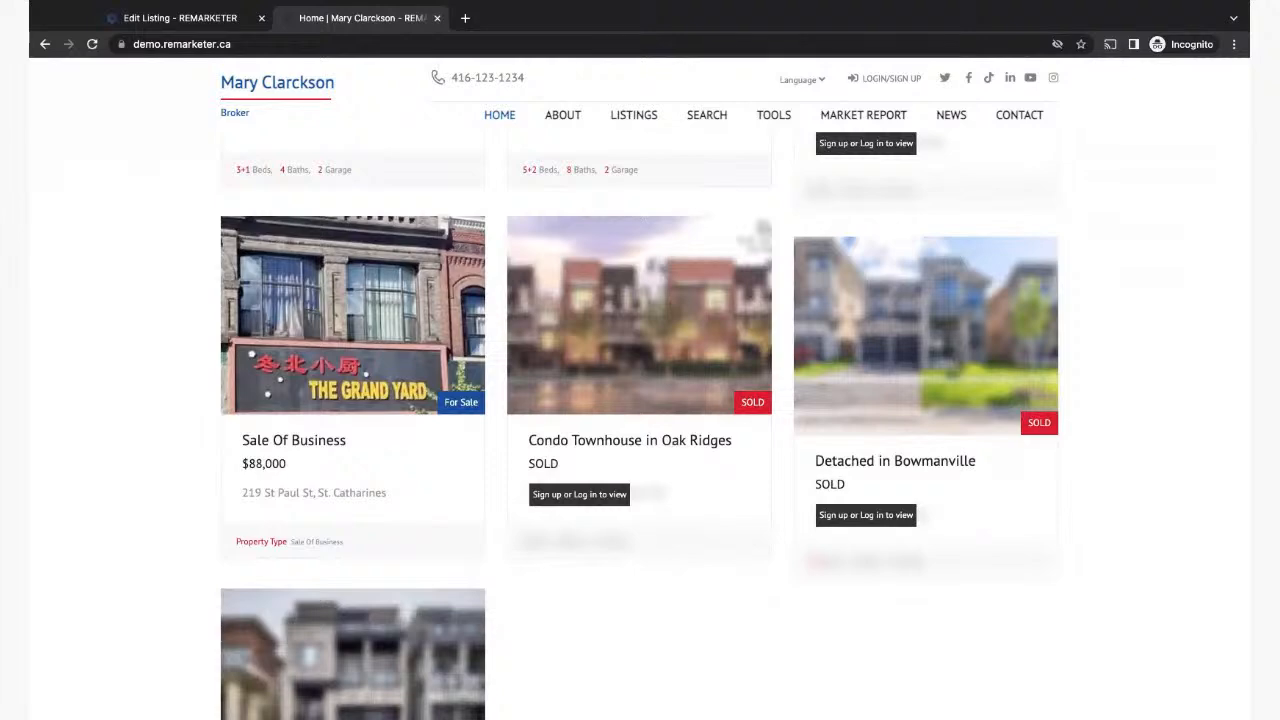
scroll(640, 426, "up", 3)
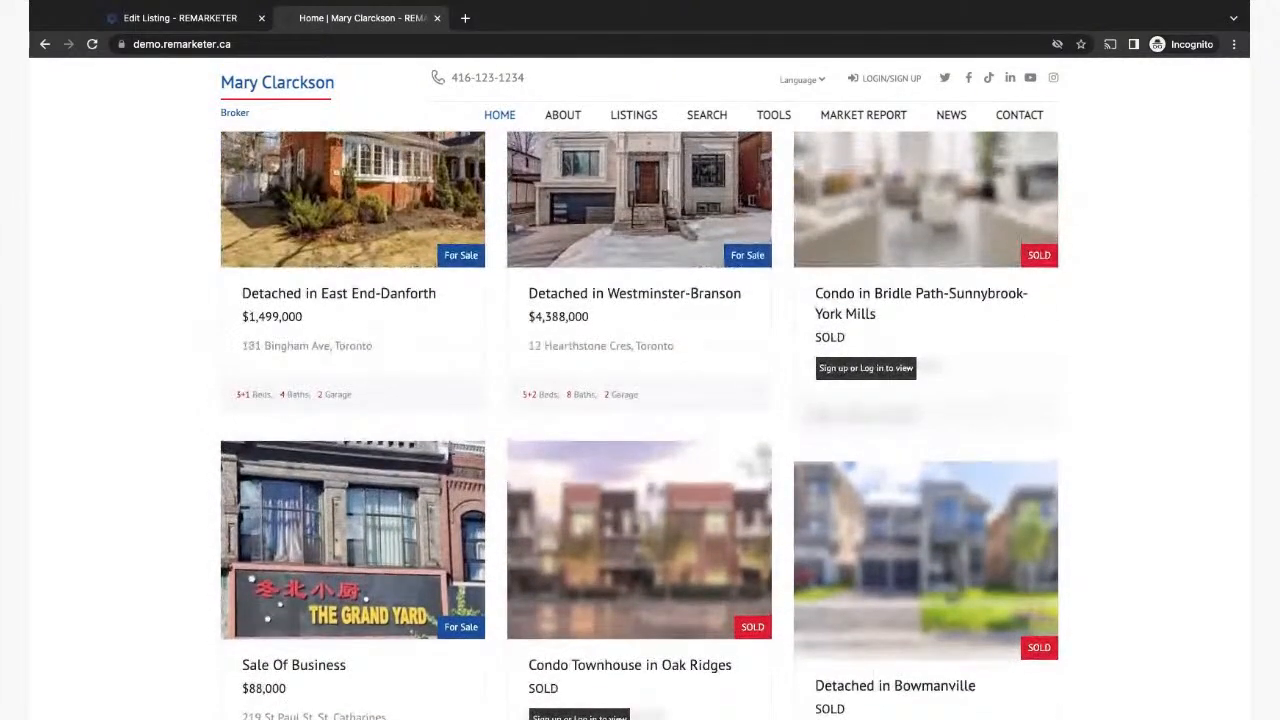
scroll(540, 432, "up", 1)
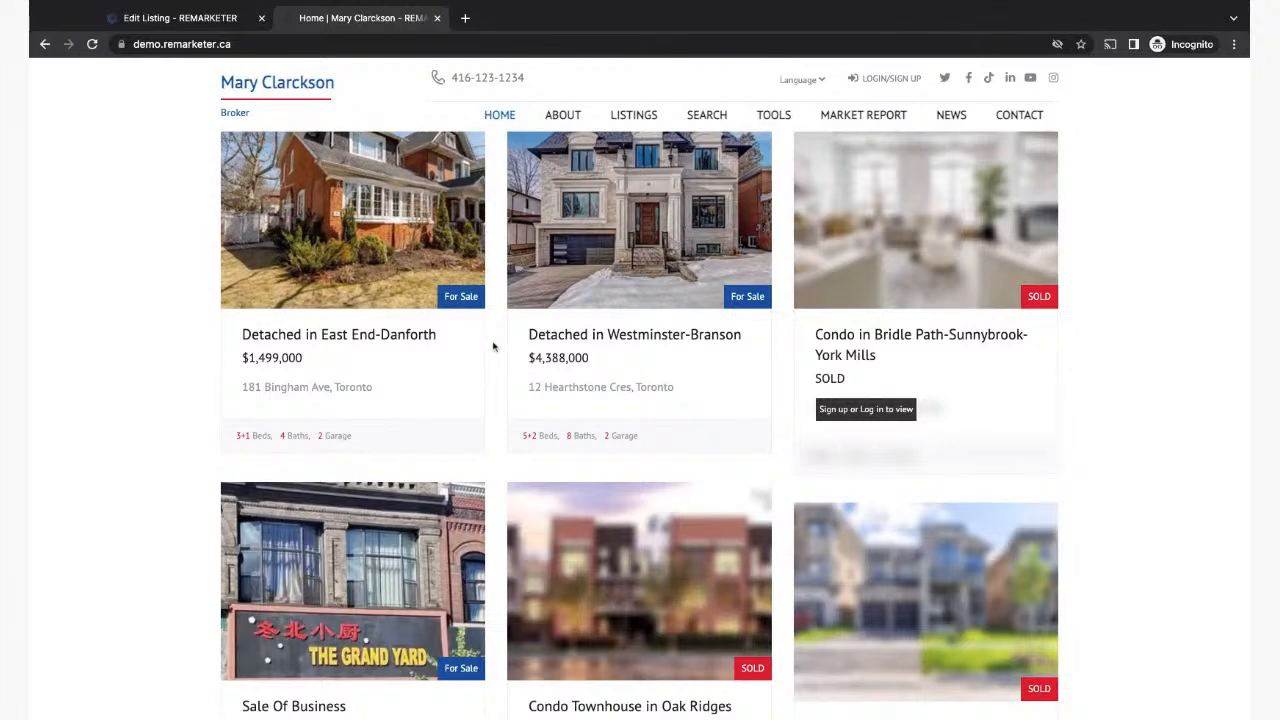
scroll(493, 346, "up", 1)
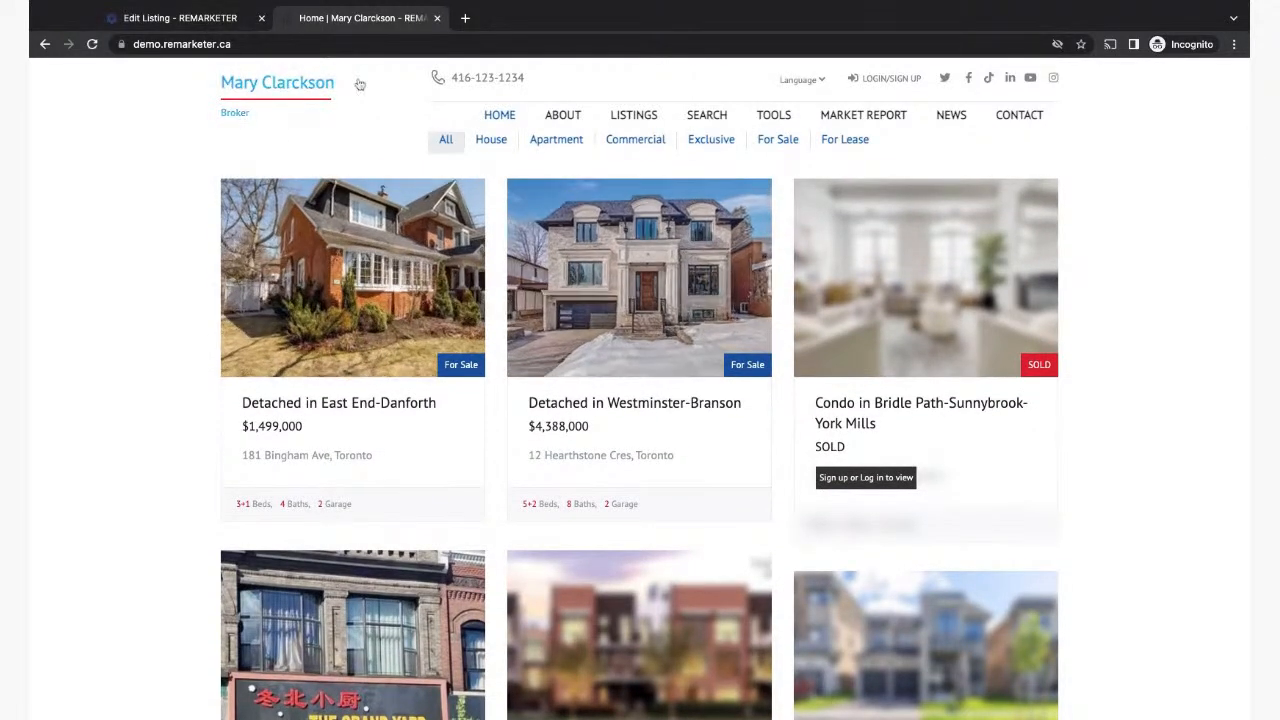
left_click(228, 20)
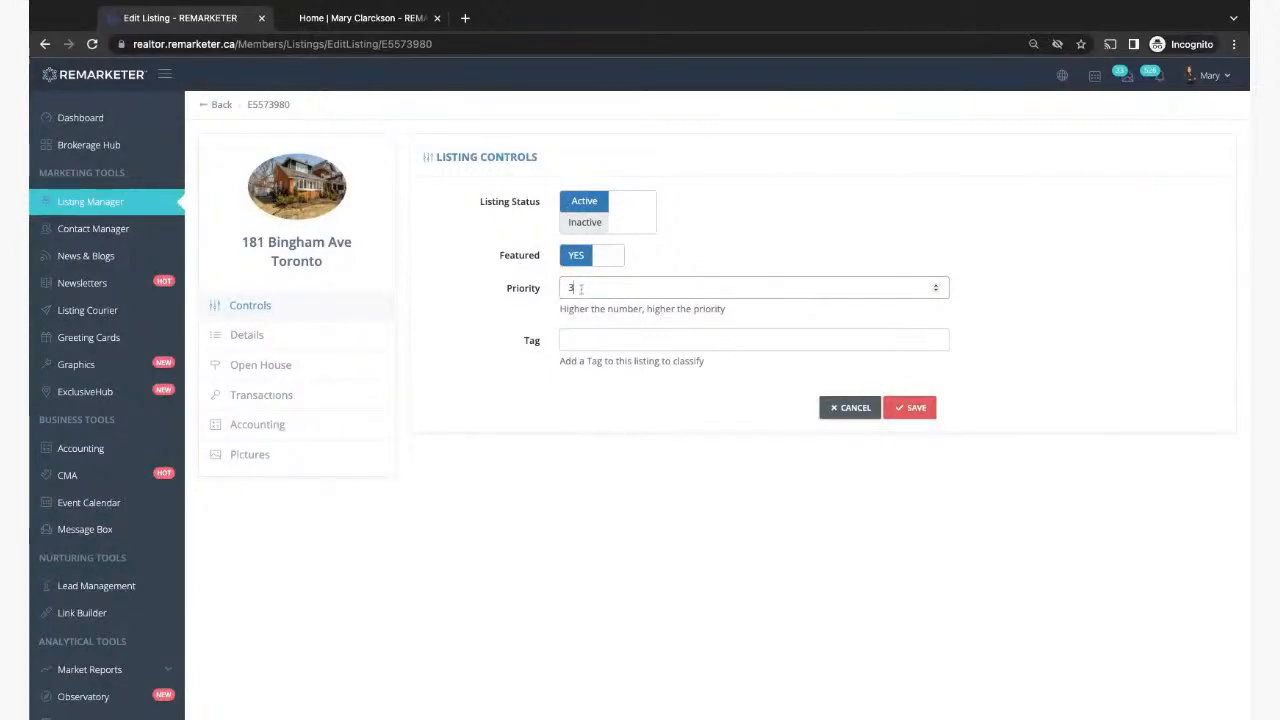
Step: Open Listing Manager and compare its table with the public site's listing cards, ending on Listing Manager
left_click(85, 205)
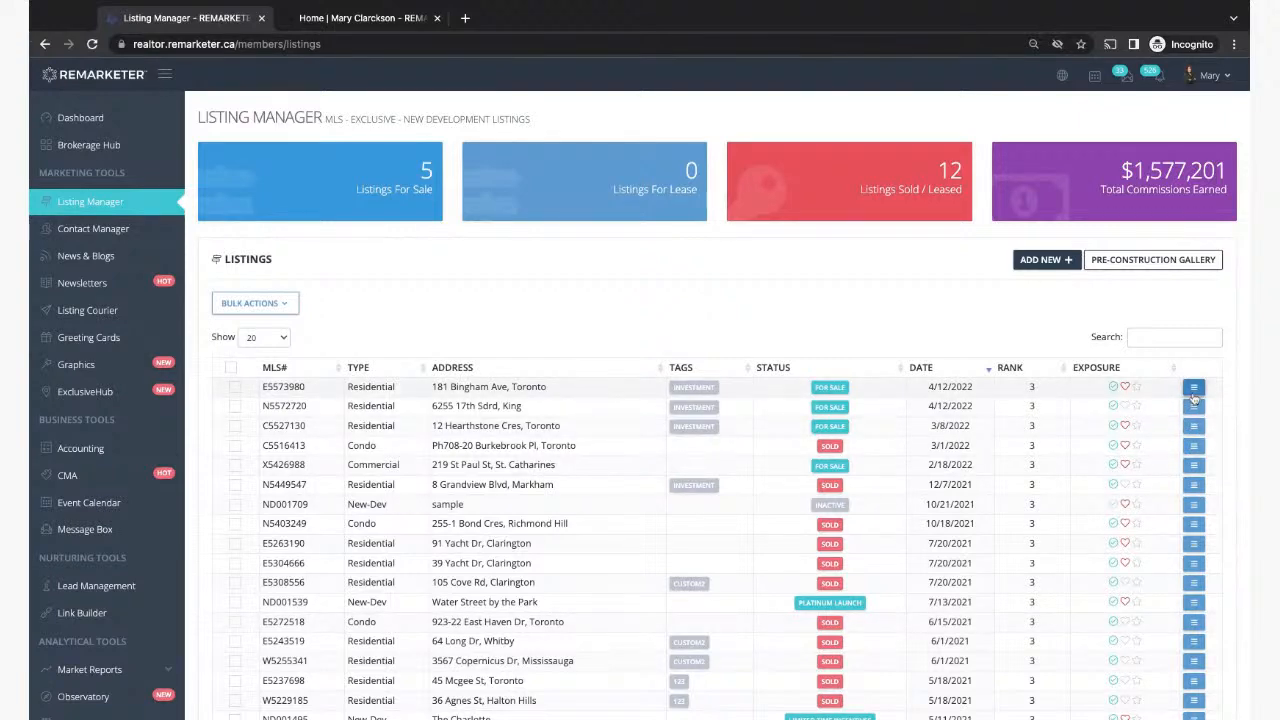
left_click(360, 18)
scroll(209, 473, "down", 2)
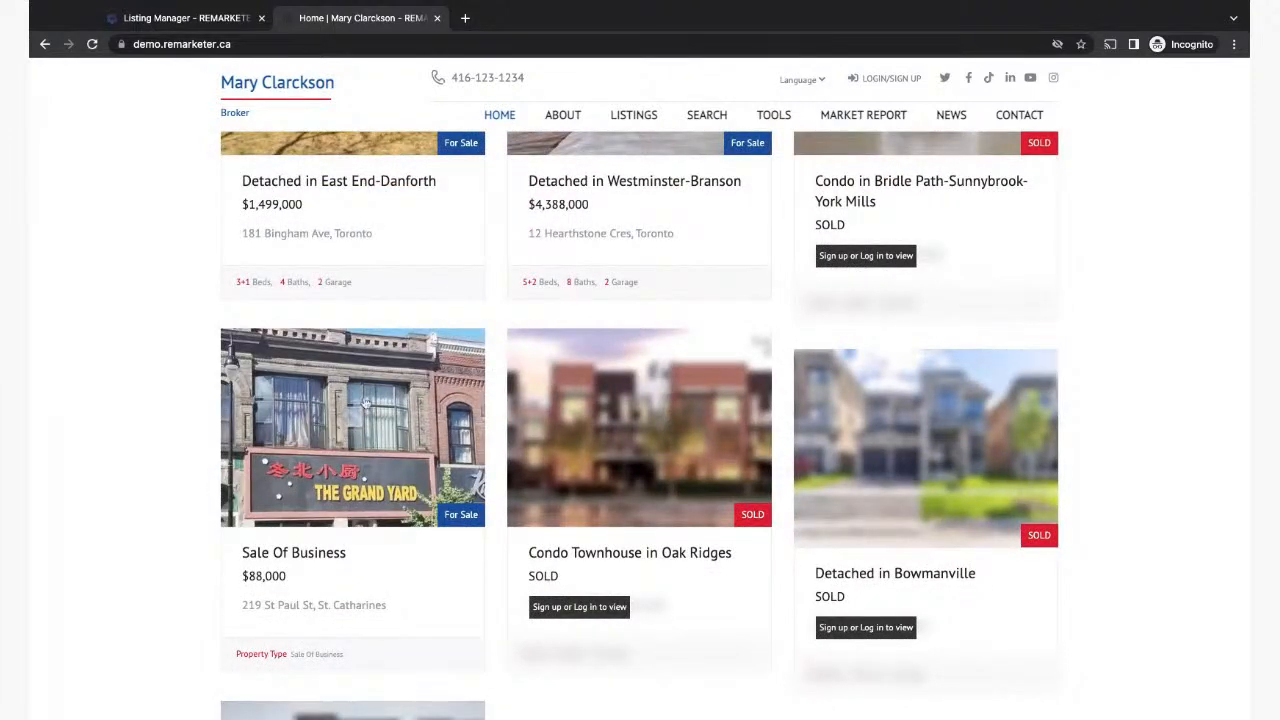
scroll(360, 430, "up", 1)
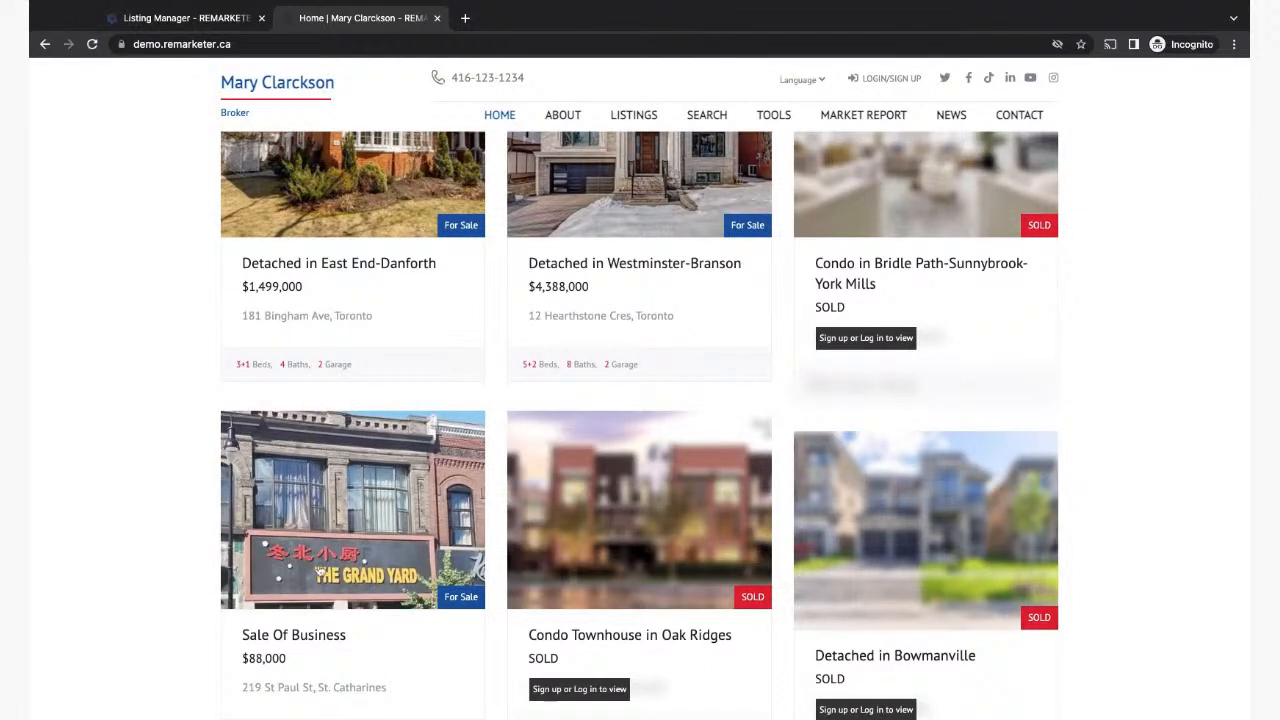
scroll(320, 572, "up", 1)
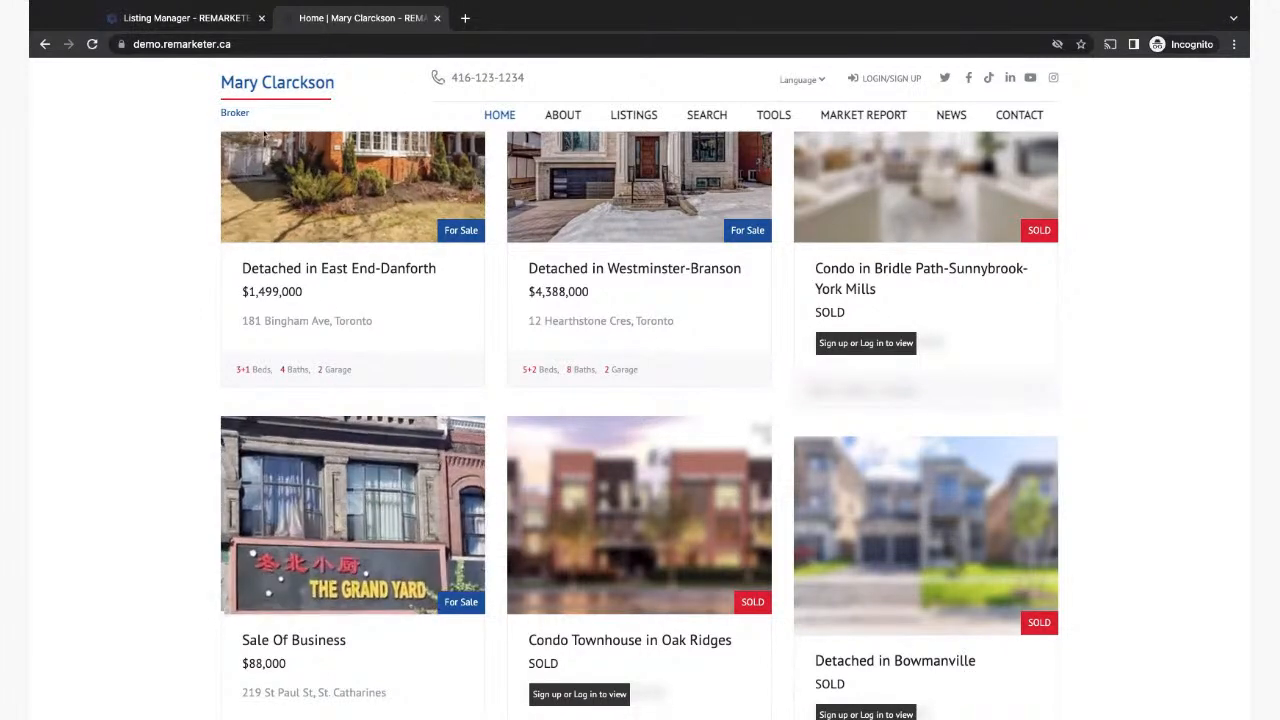
left_click(176, 20)
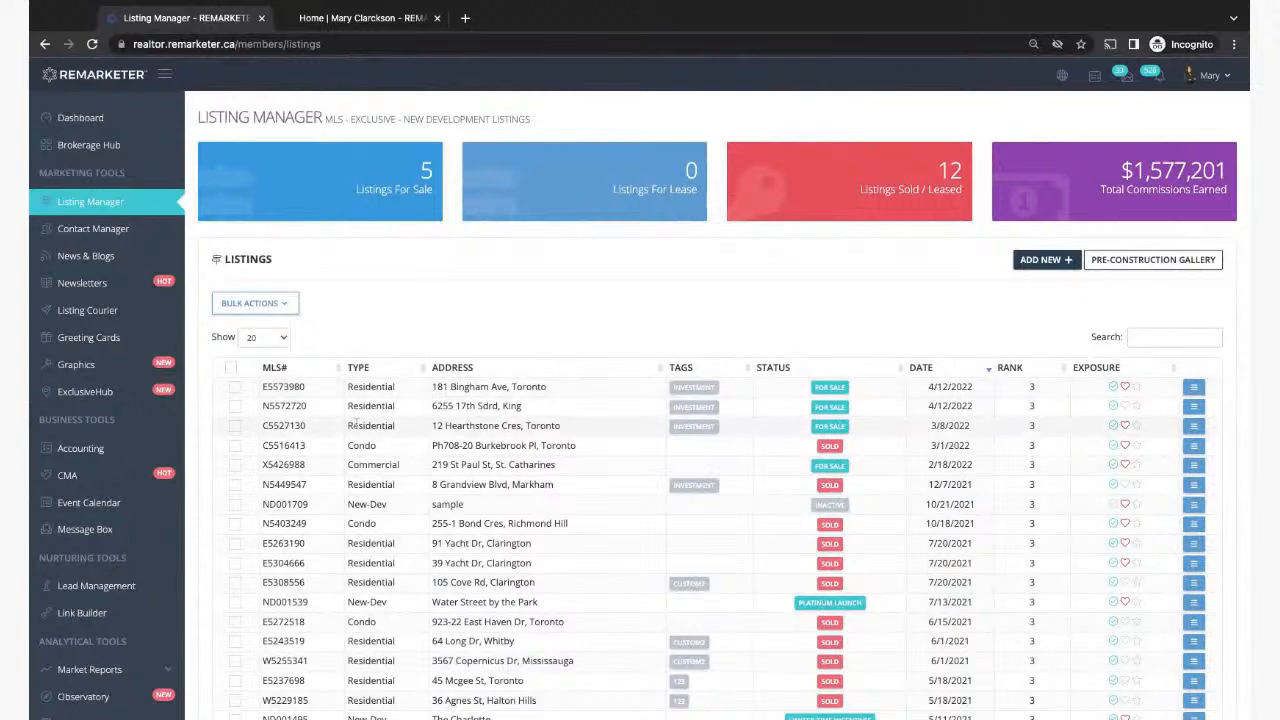
left_click(350, 17)
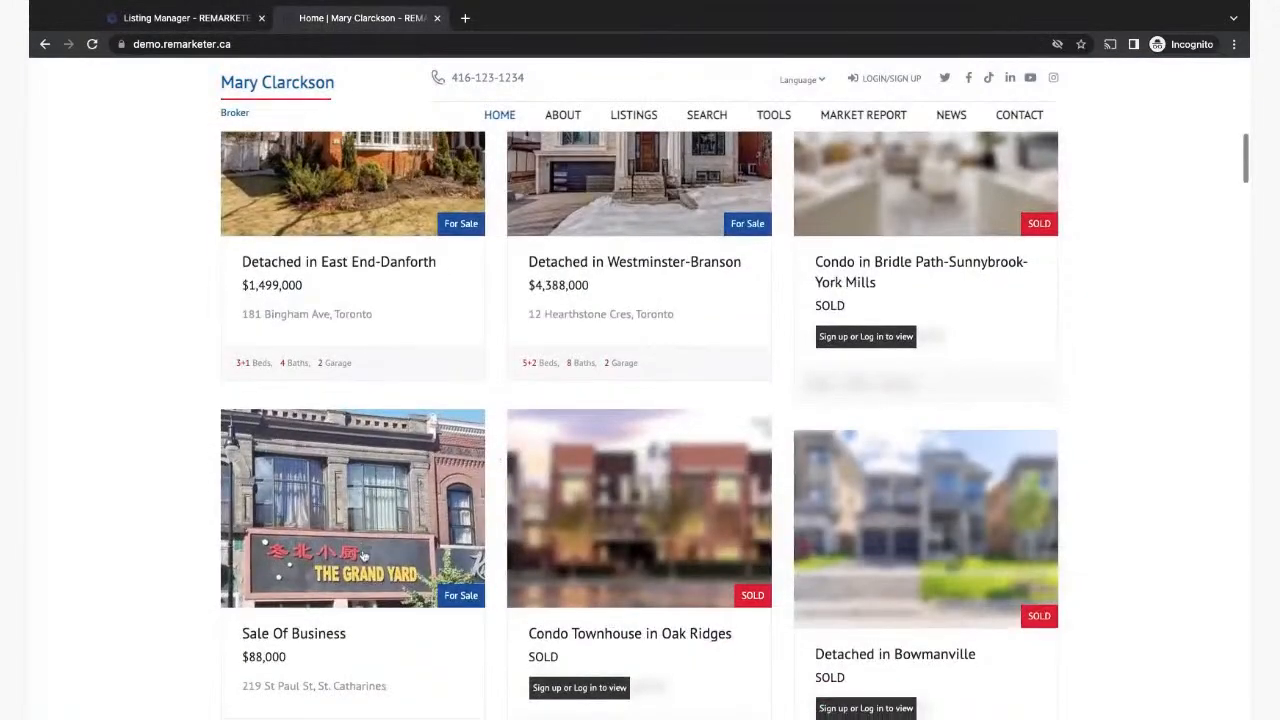
scroll(256, 605, "down", 1)
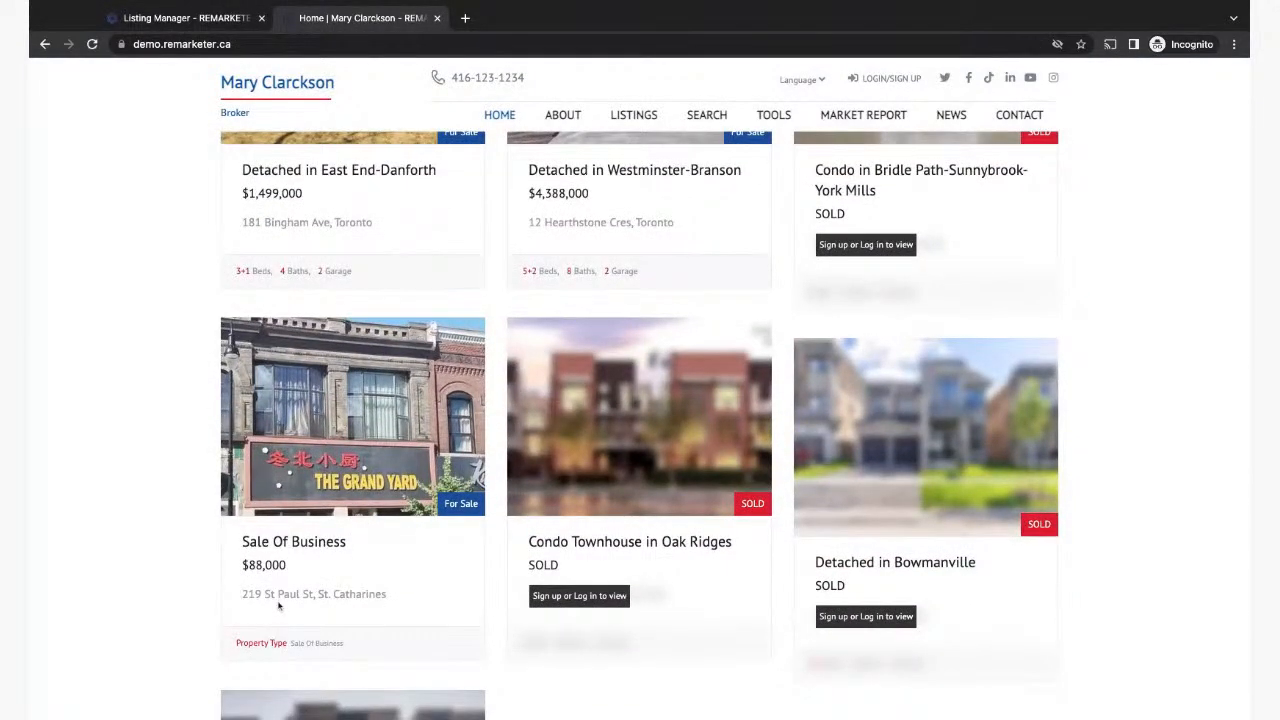
left_click(180, 17)
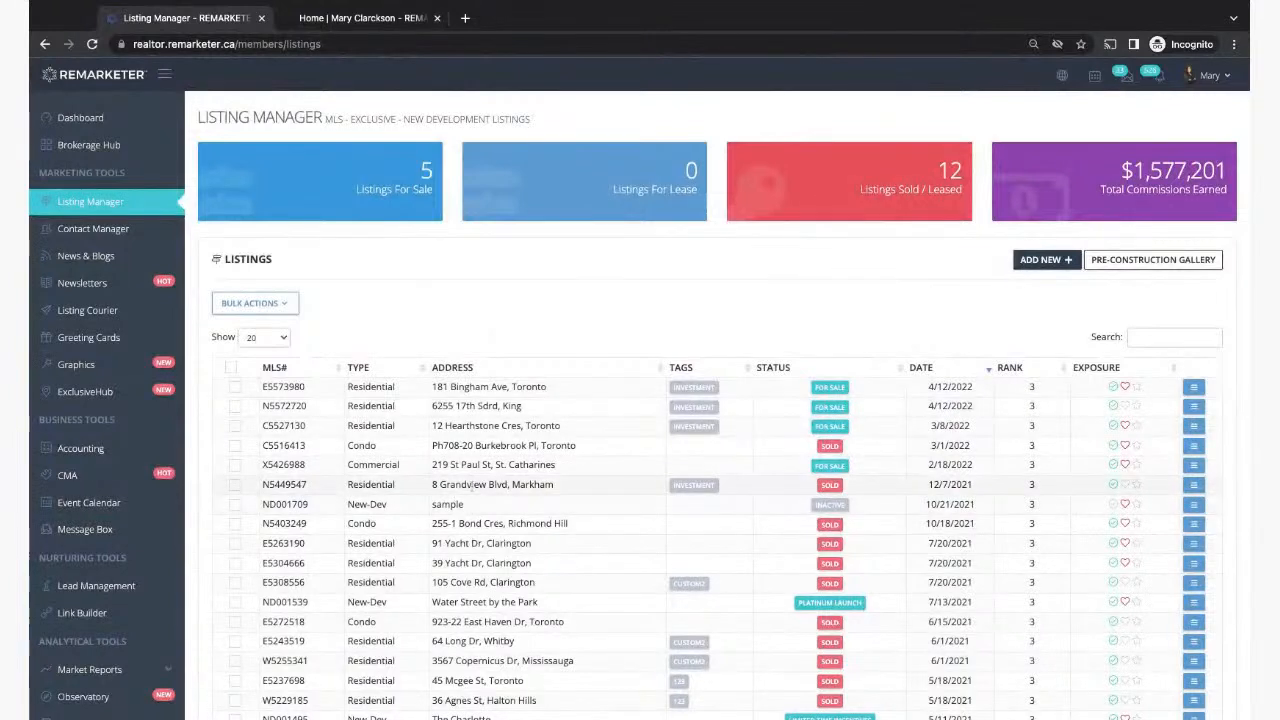
left_click_drag(451, 464, 508, 464)
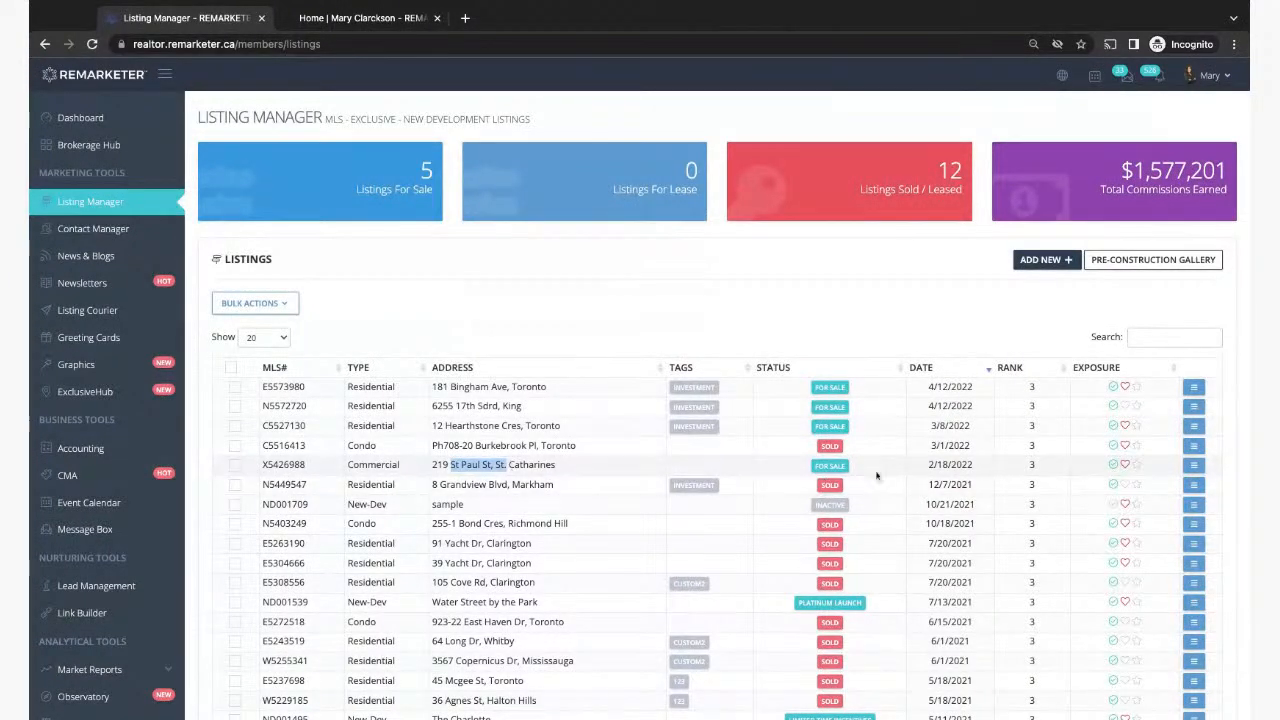
left_click(1194, 466)
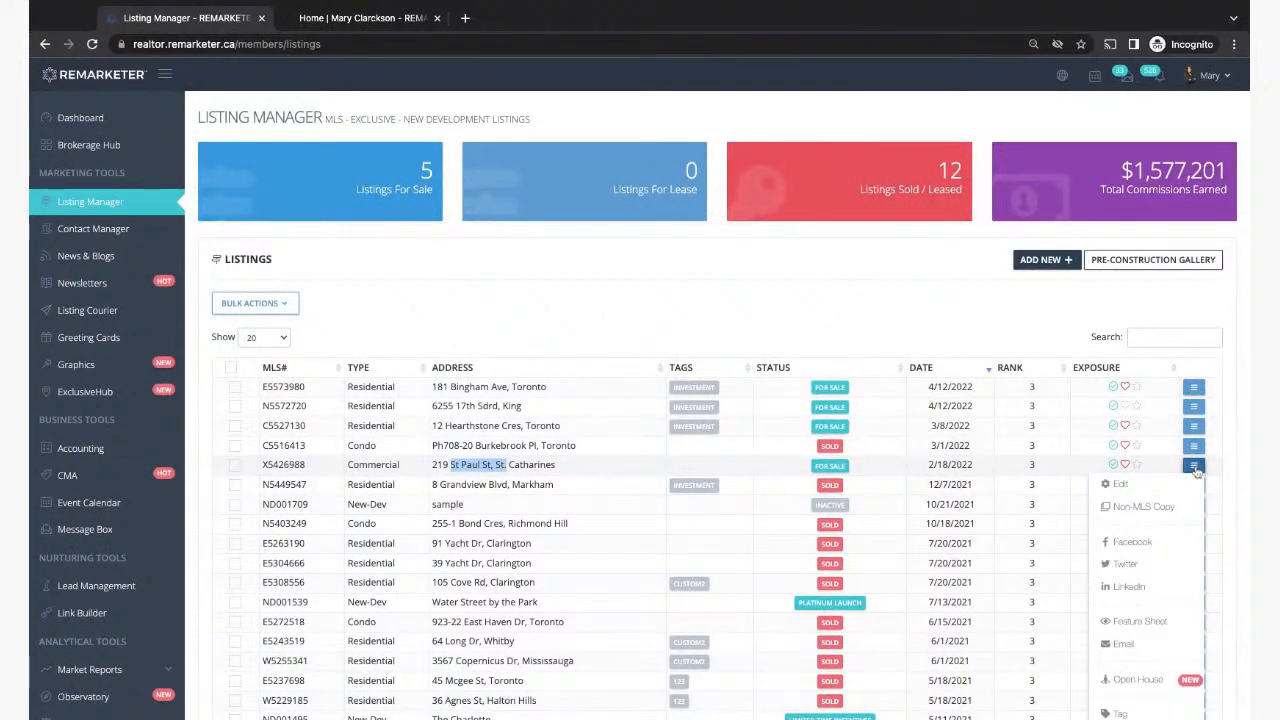
left_click(1128, 486)
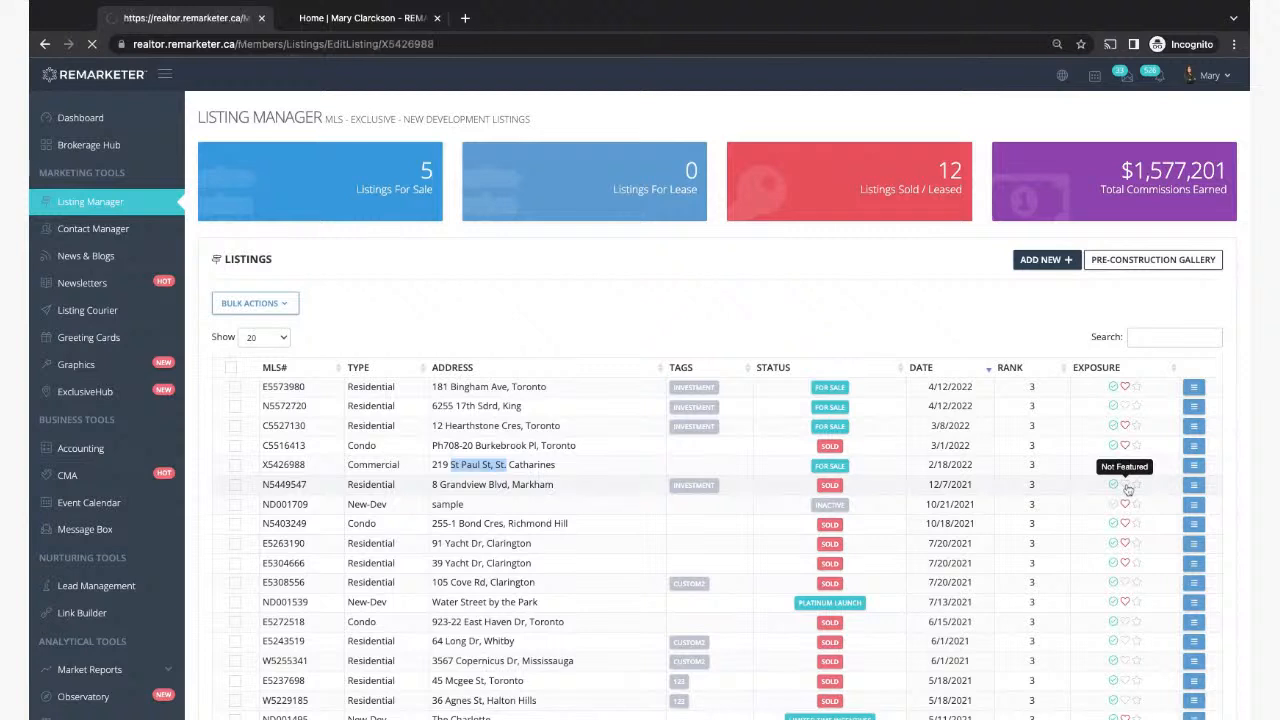
Step: Set the listing's priority to 4 with the spinner, save, and go back to Listing Manager
left_click(587, 289)
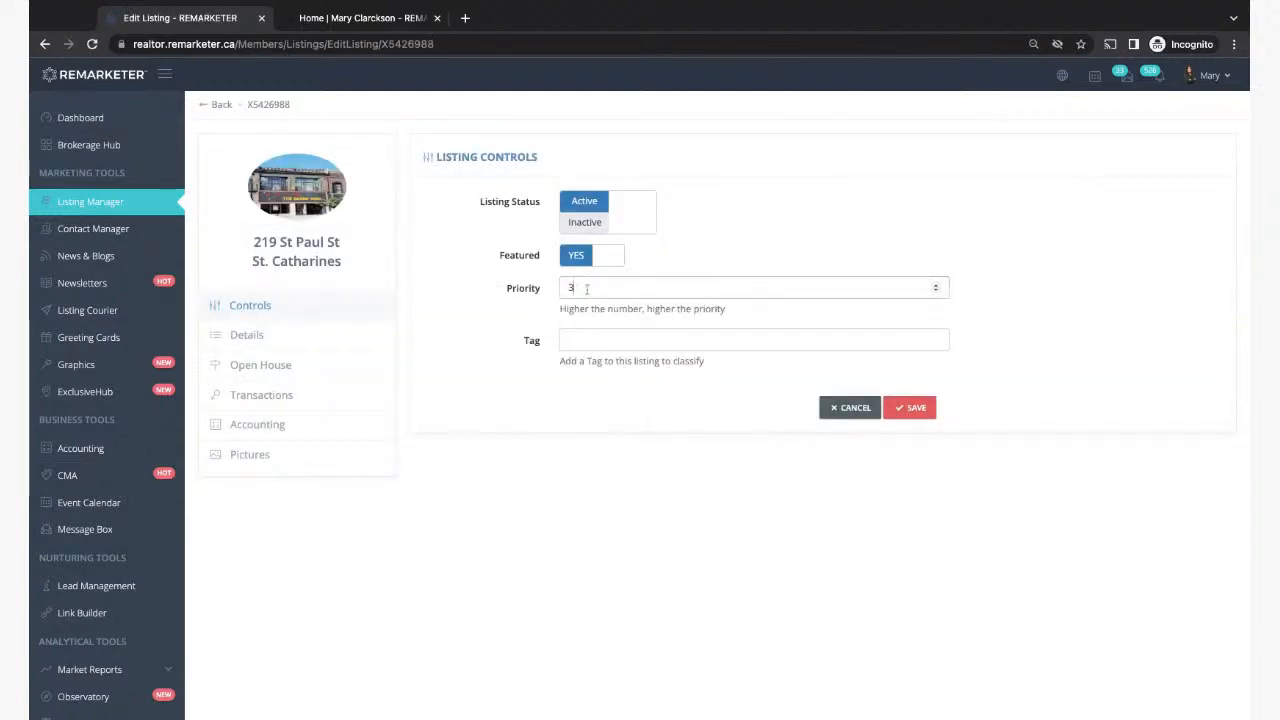
left_click(937, 285)
left_click(936, 284)
left_click(936, 290)
left_click(936, 290)
left_click(911, 412)
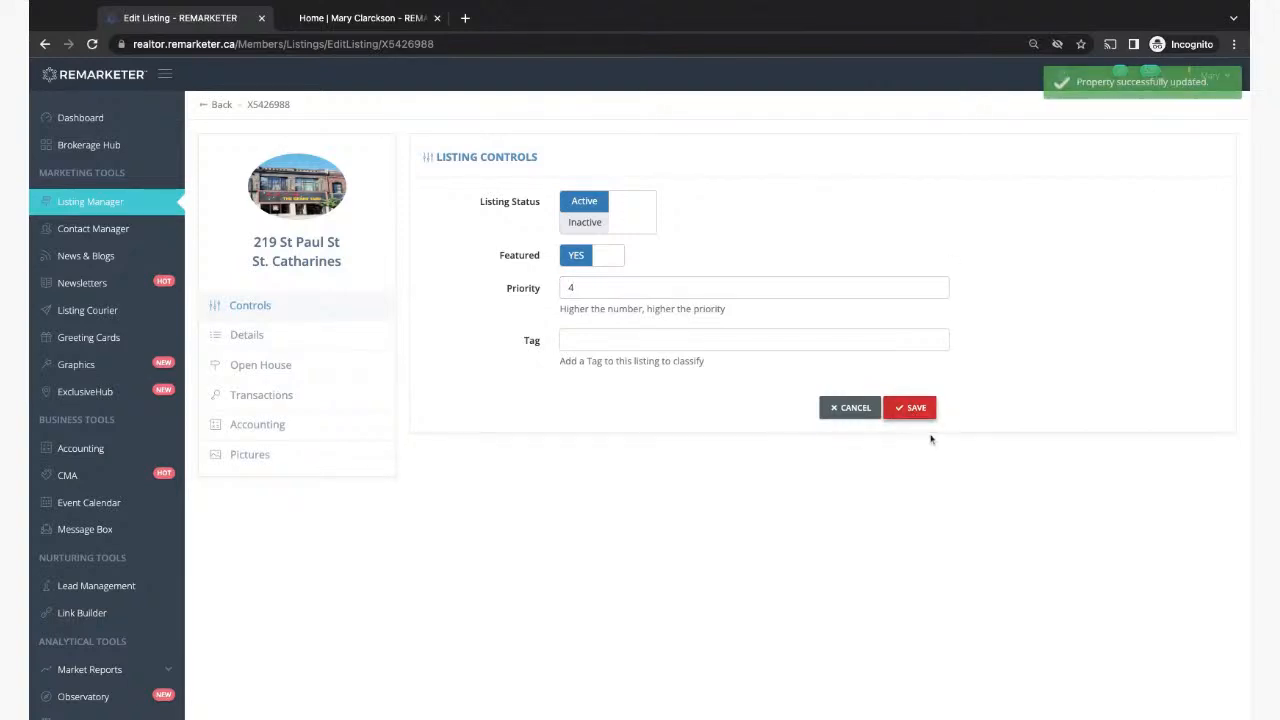
left_click(70, 205)
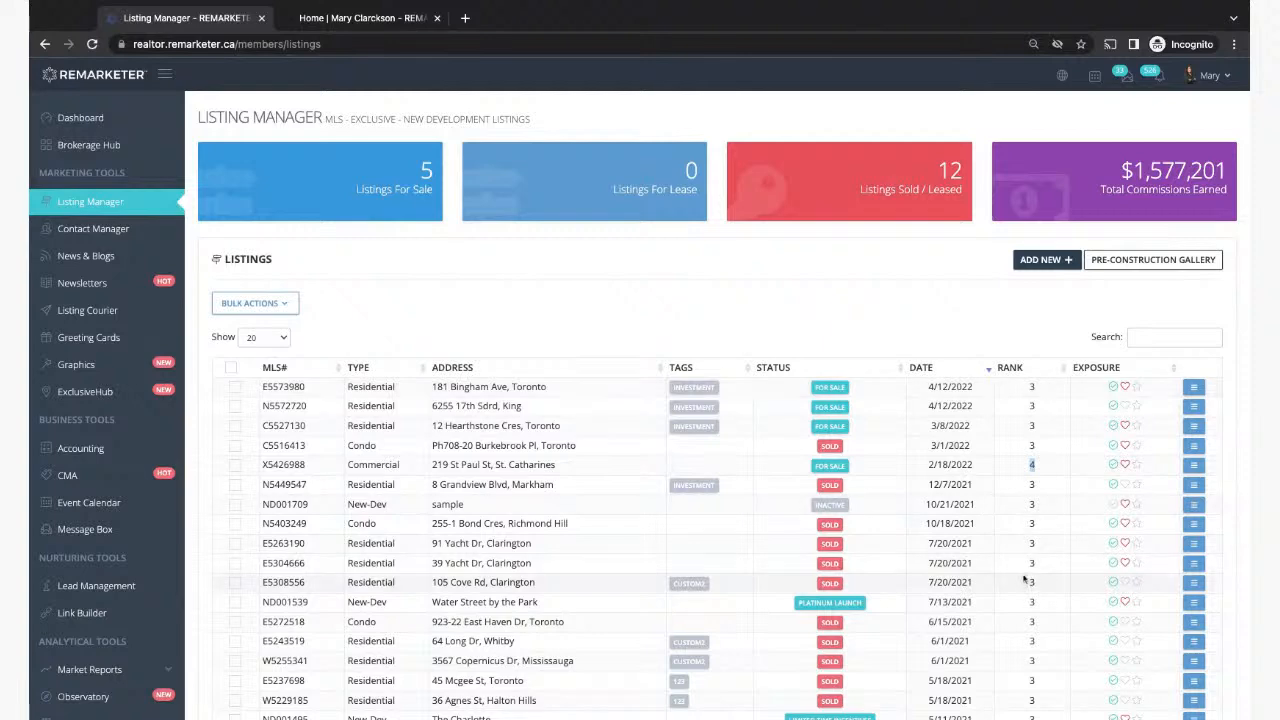
left_click(346, 20)
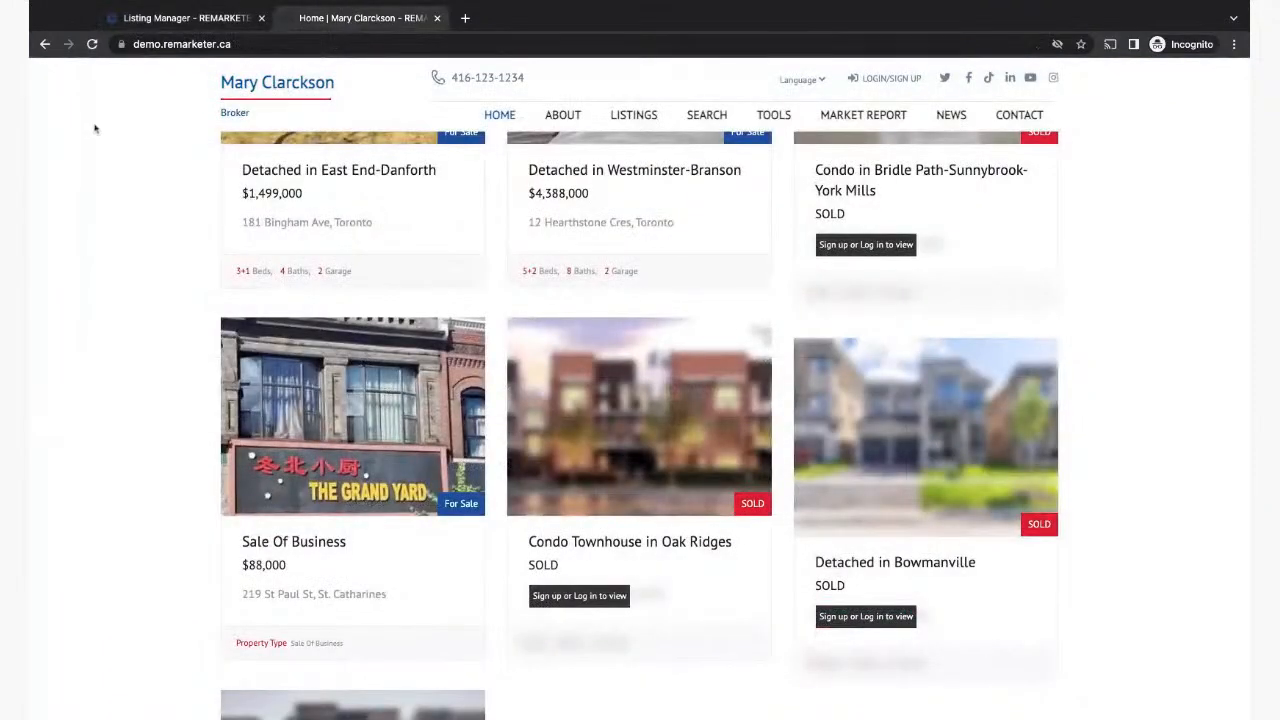
scroll(126, 171, "up", 3)
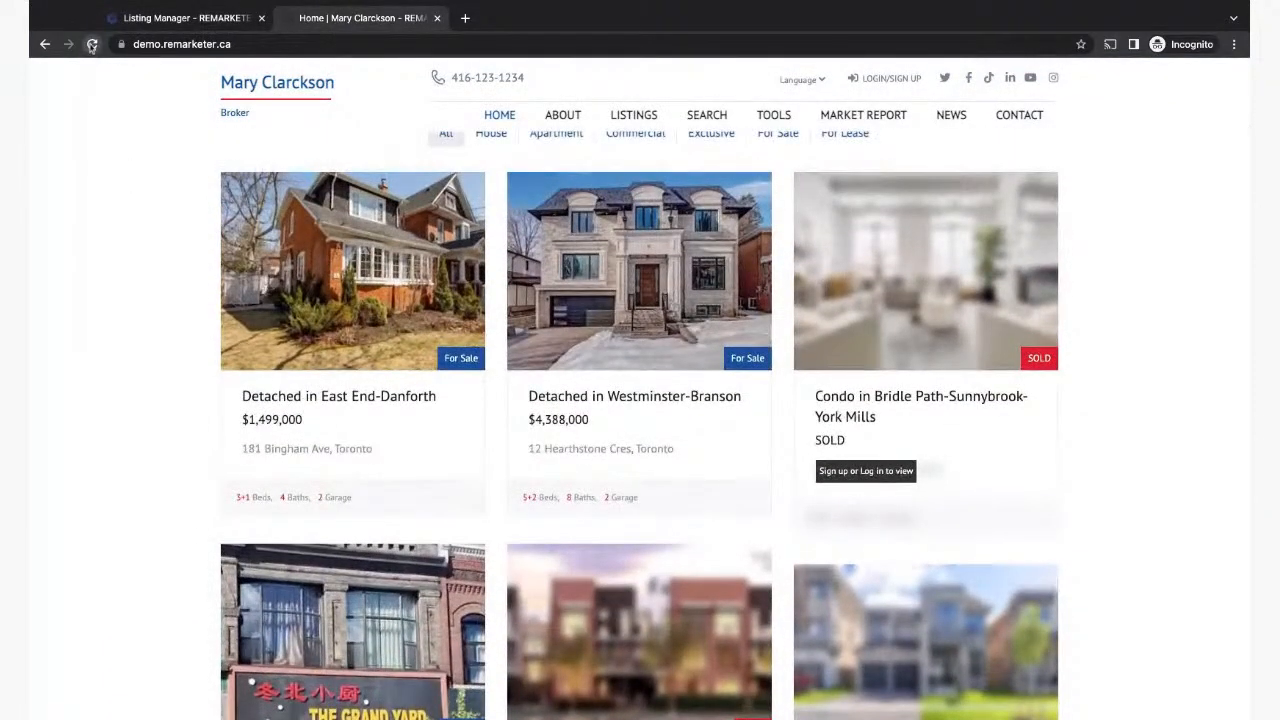
left_click(91, 44)
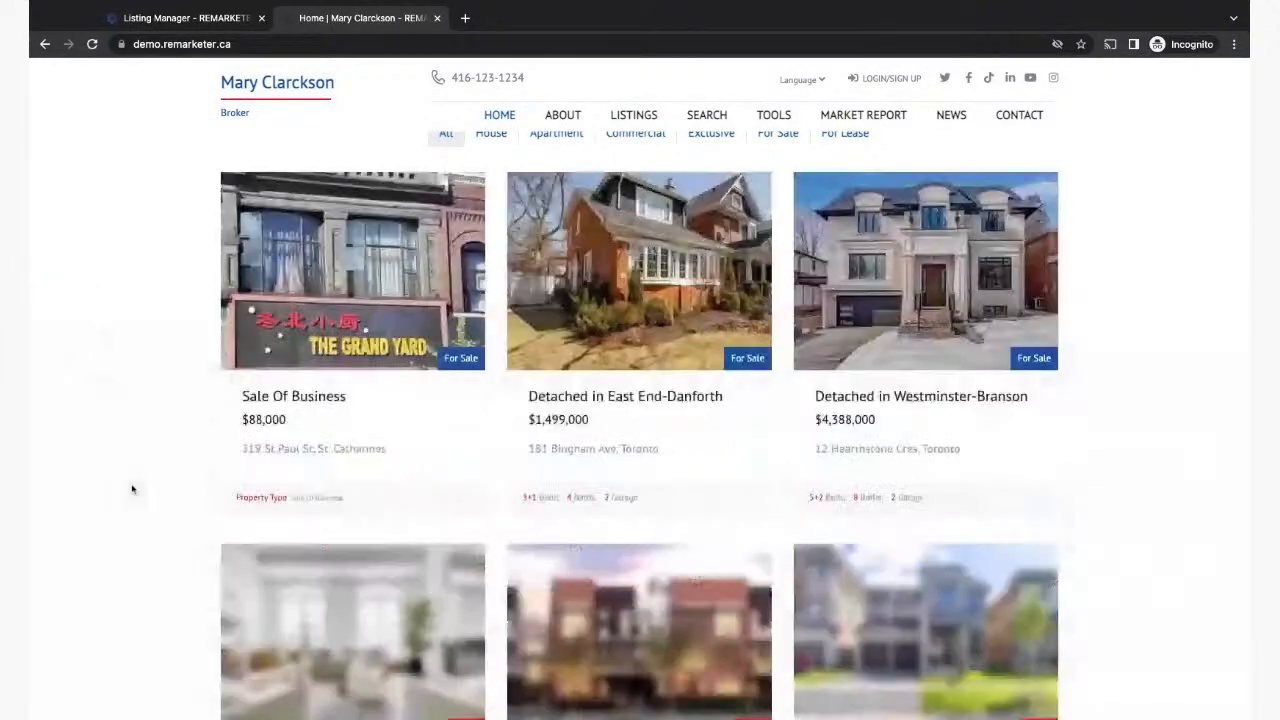
scroll(132, 489, "up", 1)
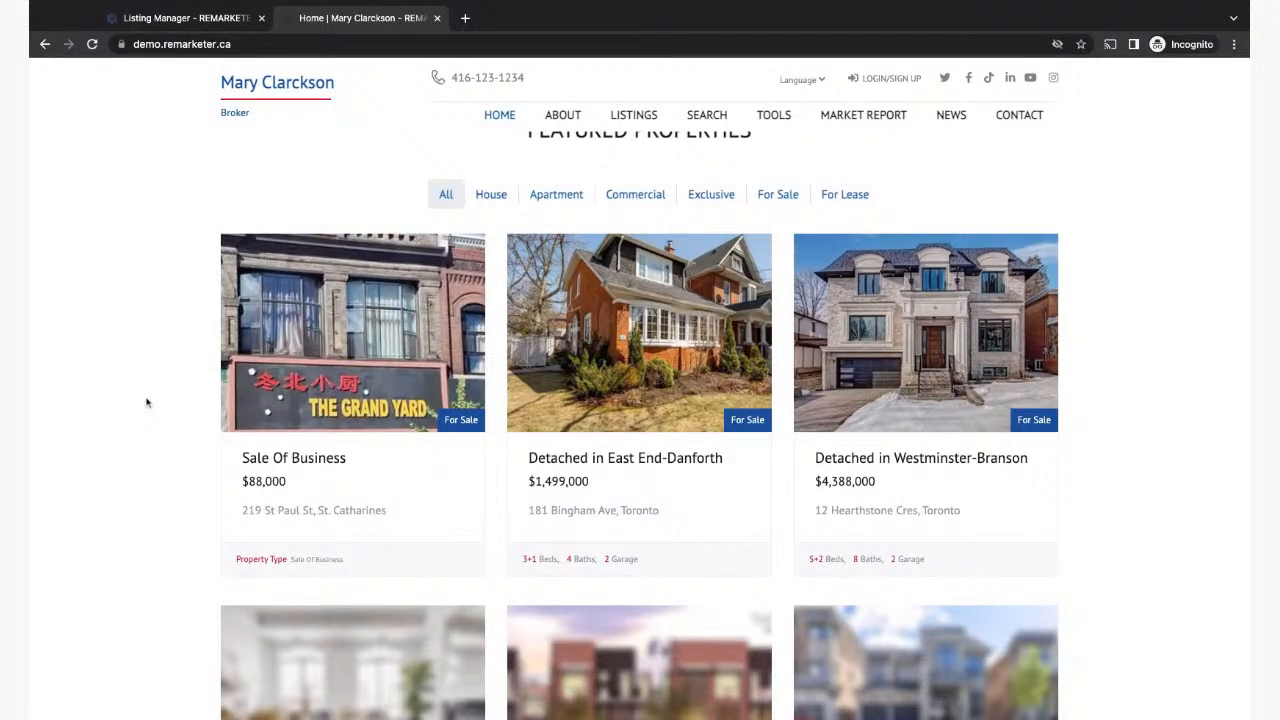
scroll(147, 402, "down", 1)
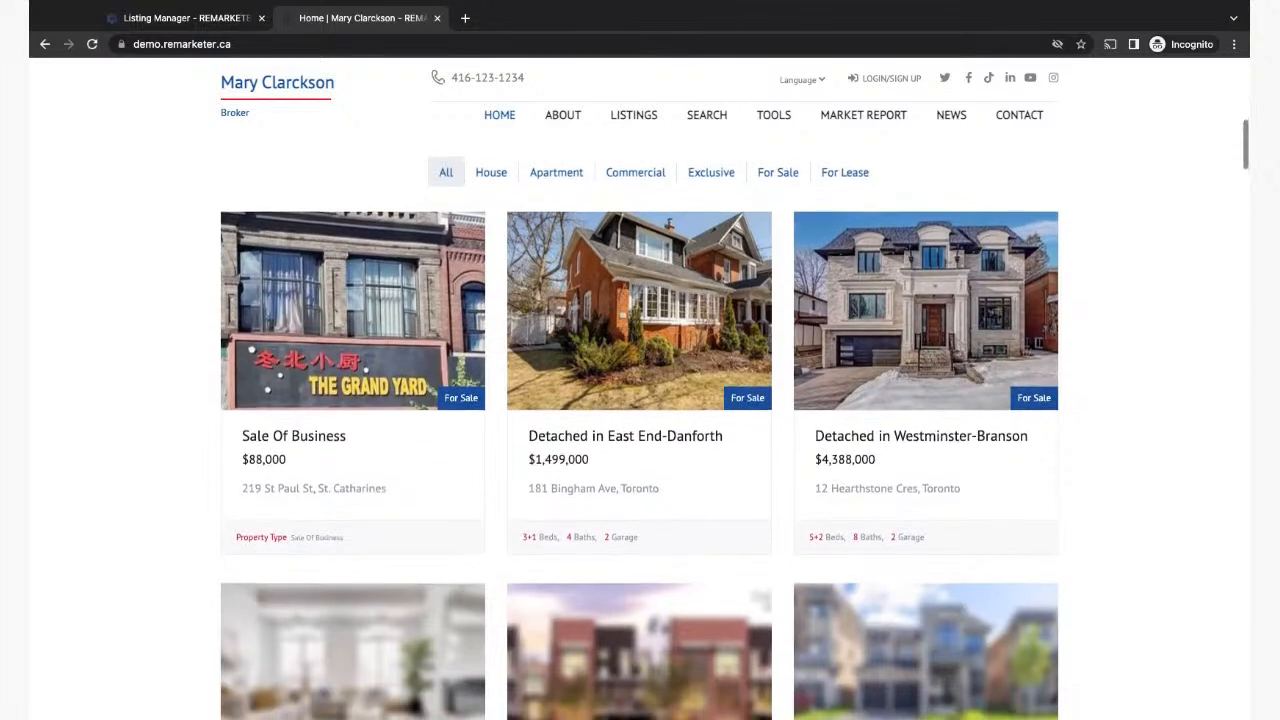
scroll(147, 402, "up", 1)
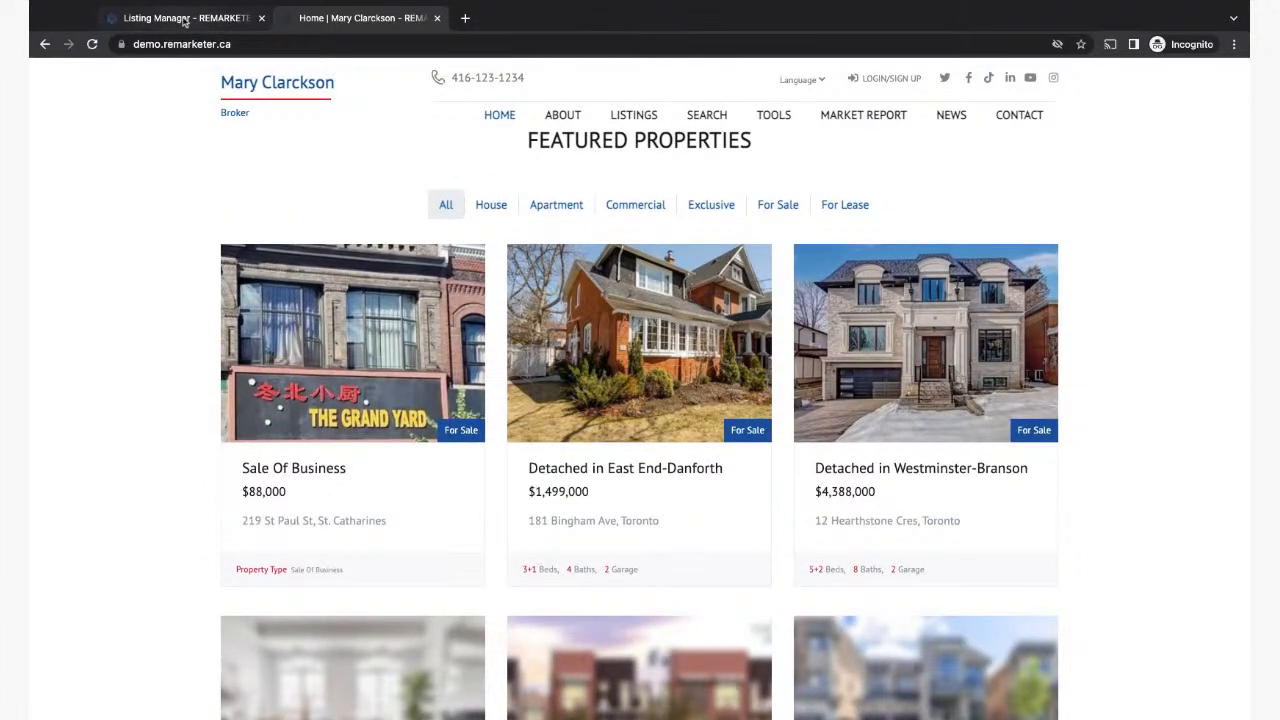
left_click(186, 18)
left_click(1193, 464)
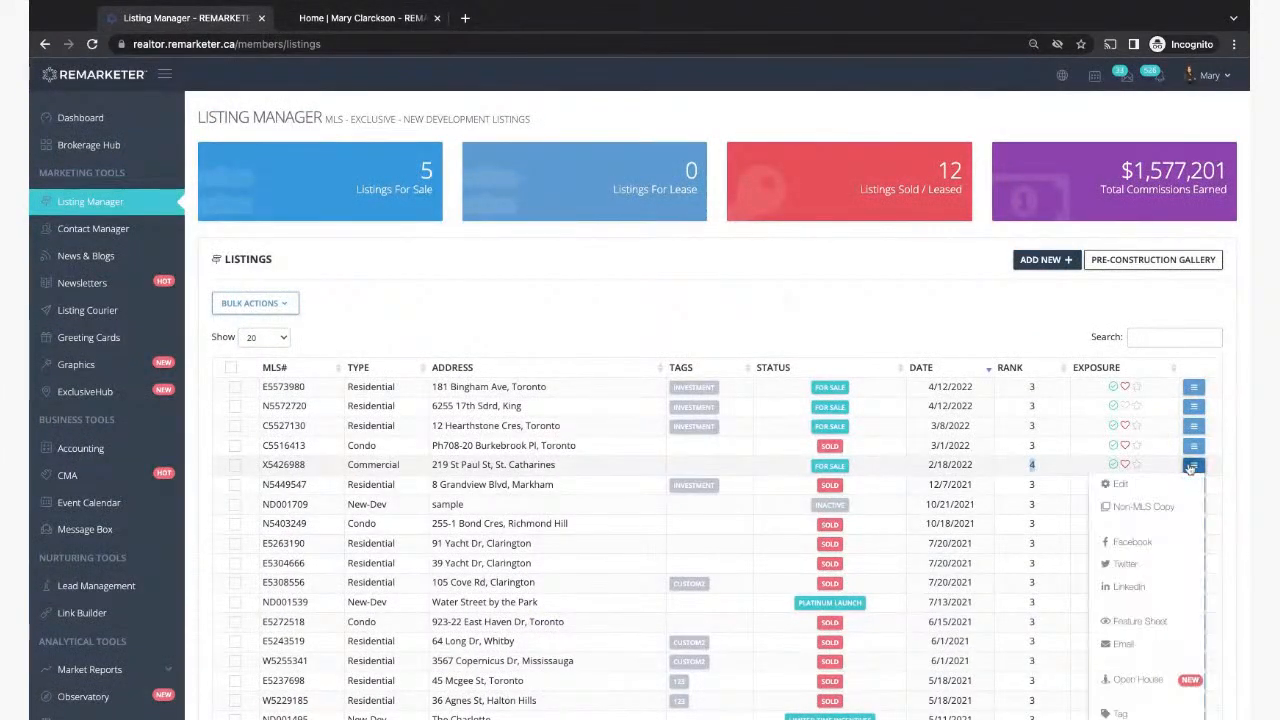
left_click(1116, 486)
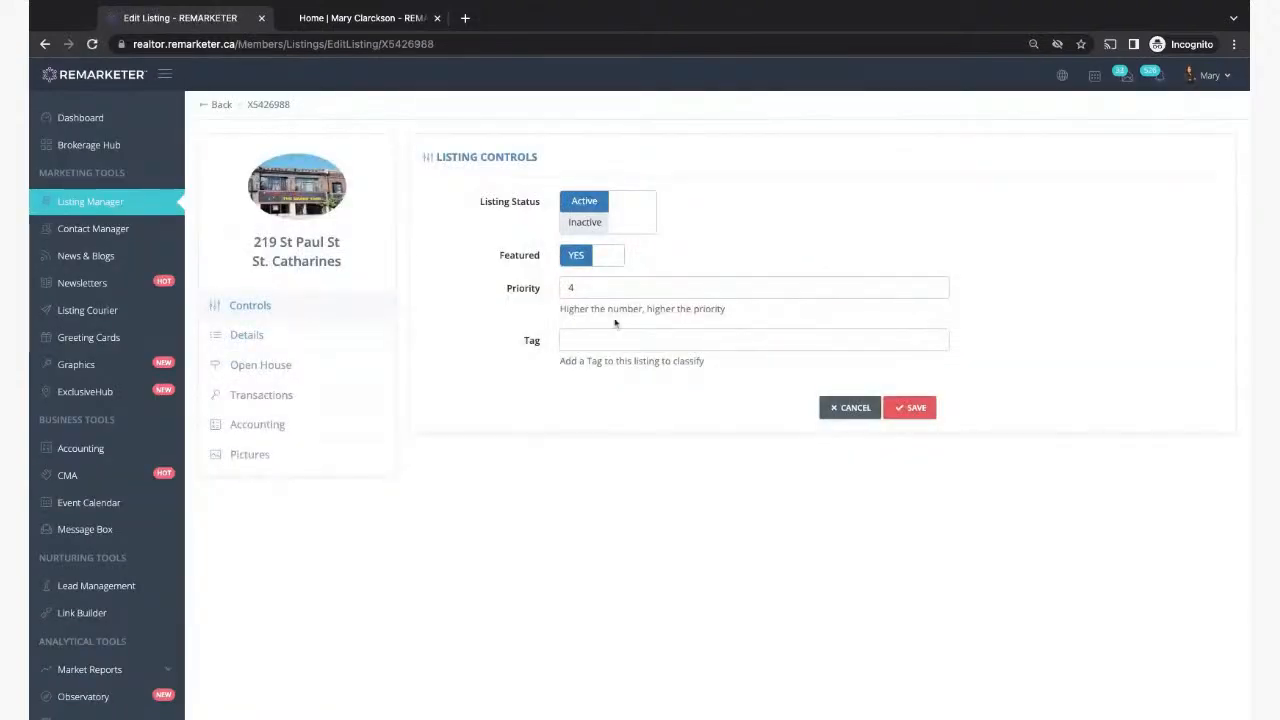
double_click(587, 289)
type("3")
left_click(909, 406)
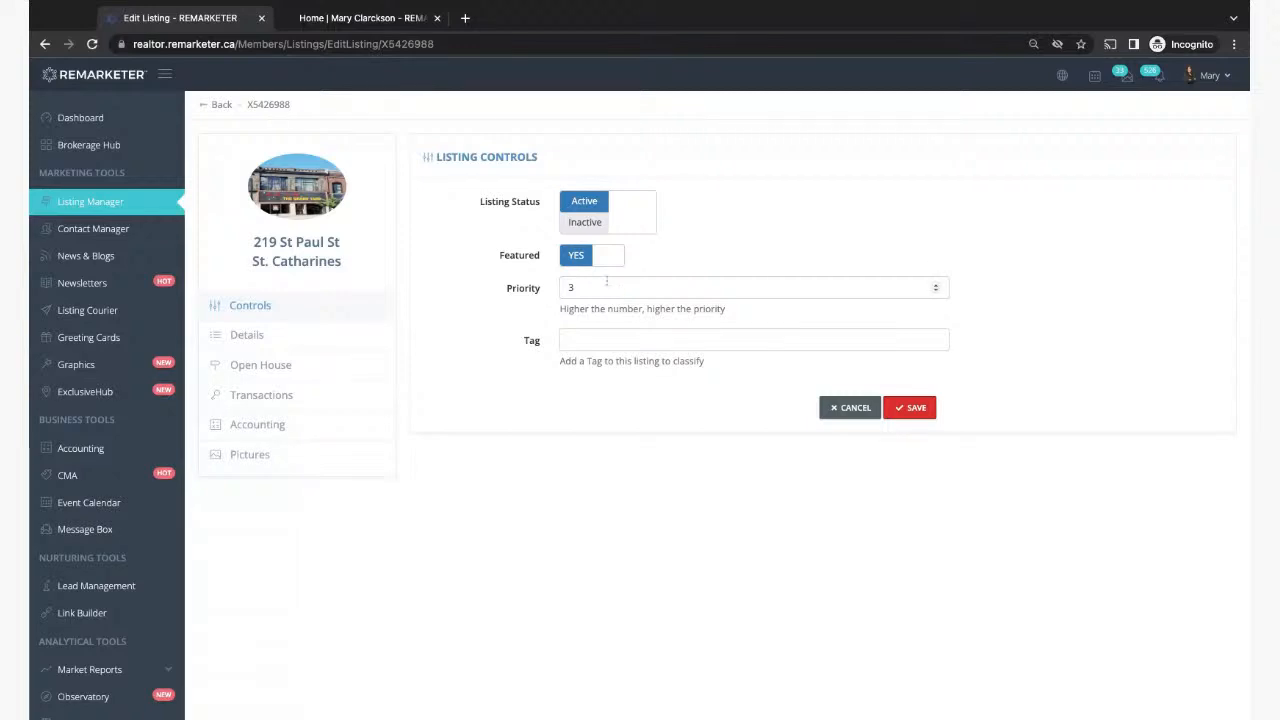
left_click(937, 291)
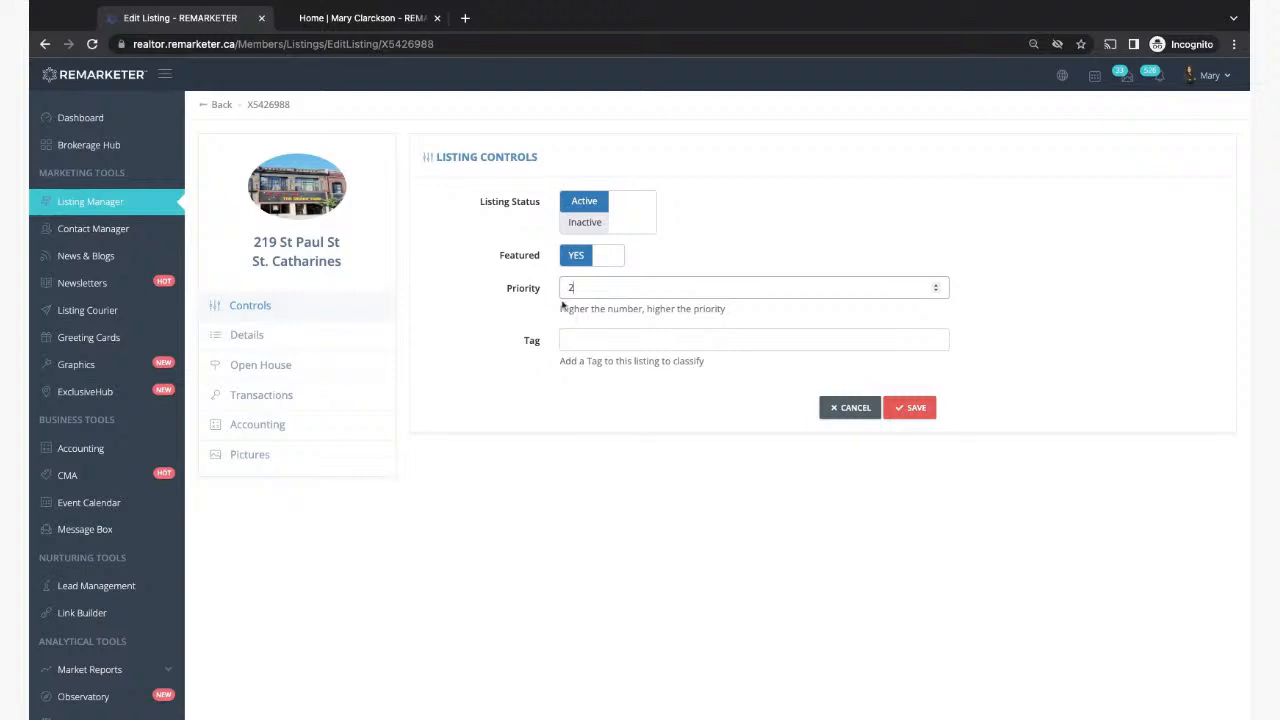
left_click(913, 407)
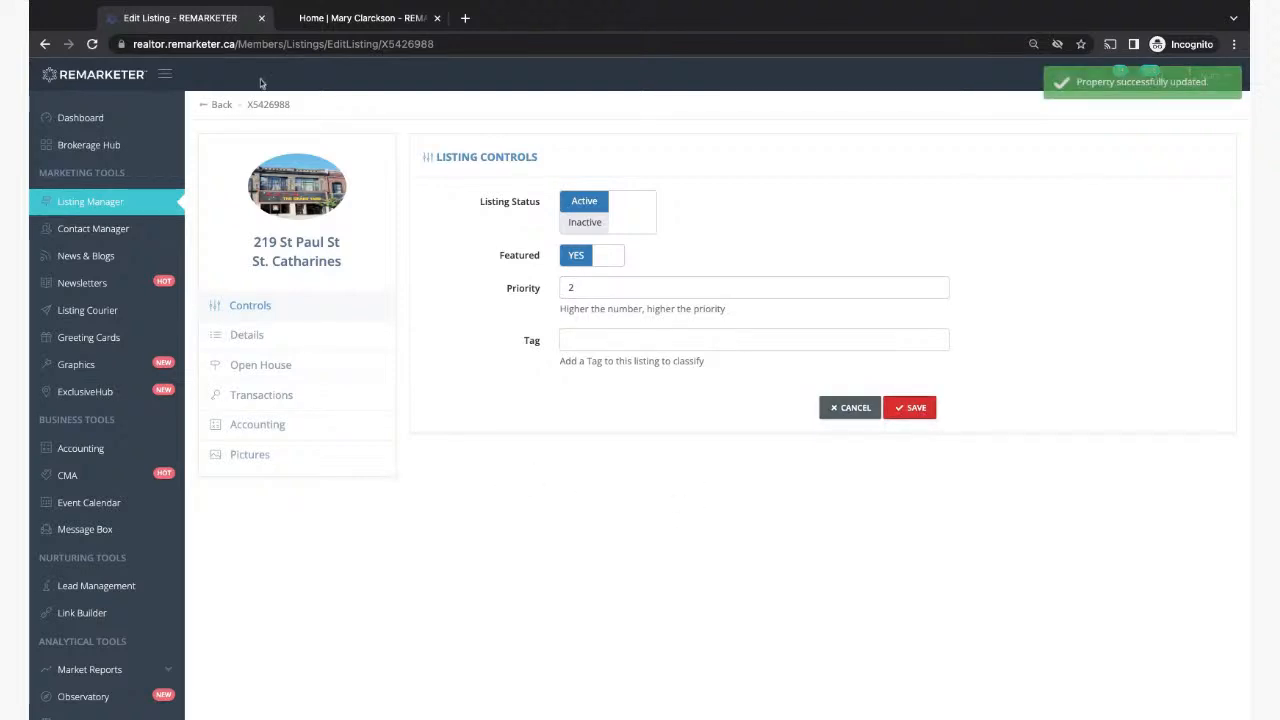
left_click(334, 20)
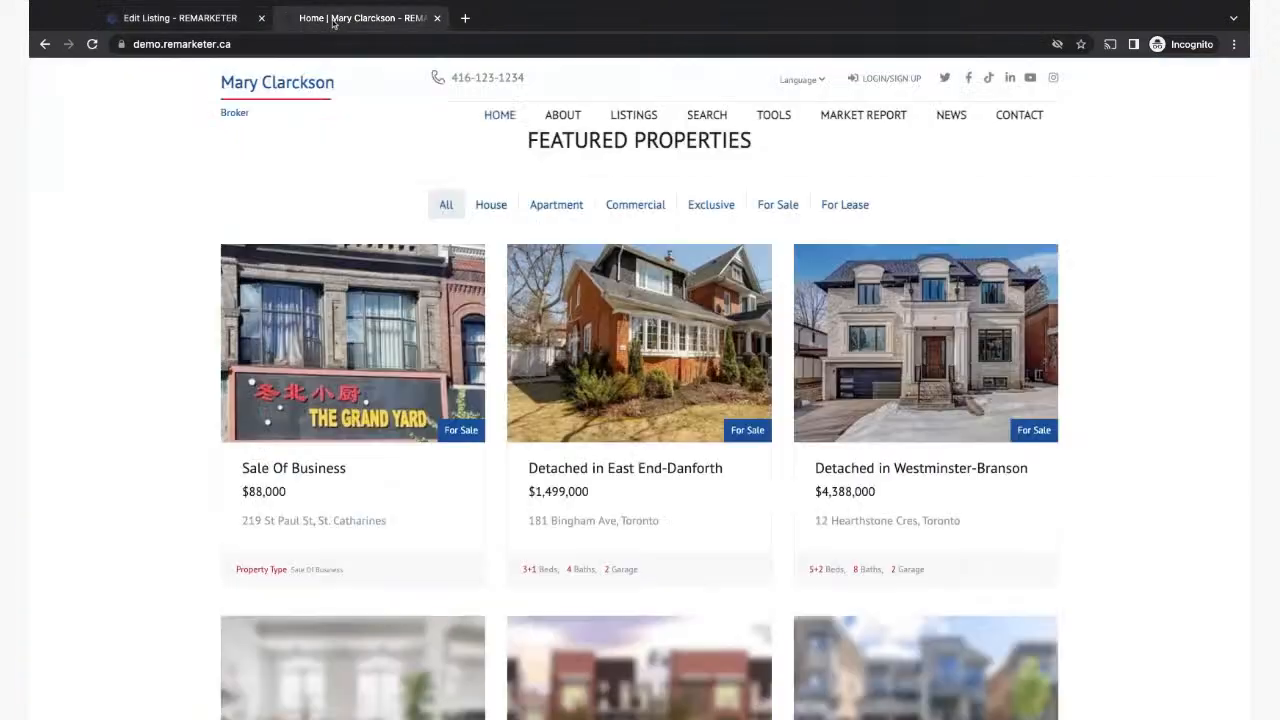
left_click(91, 44)
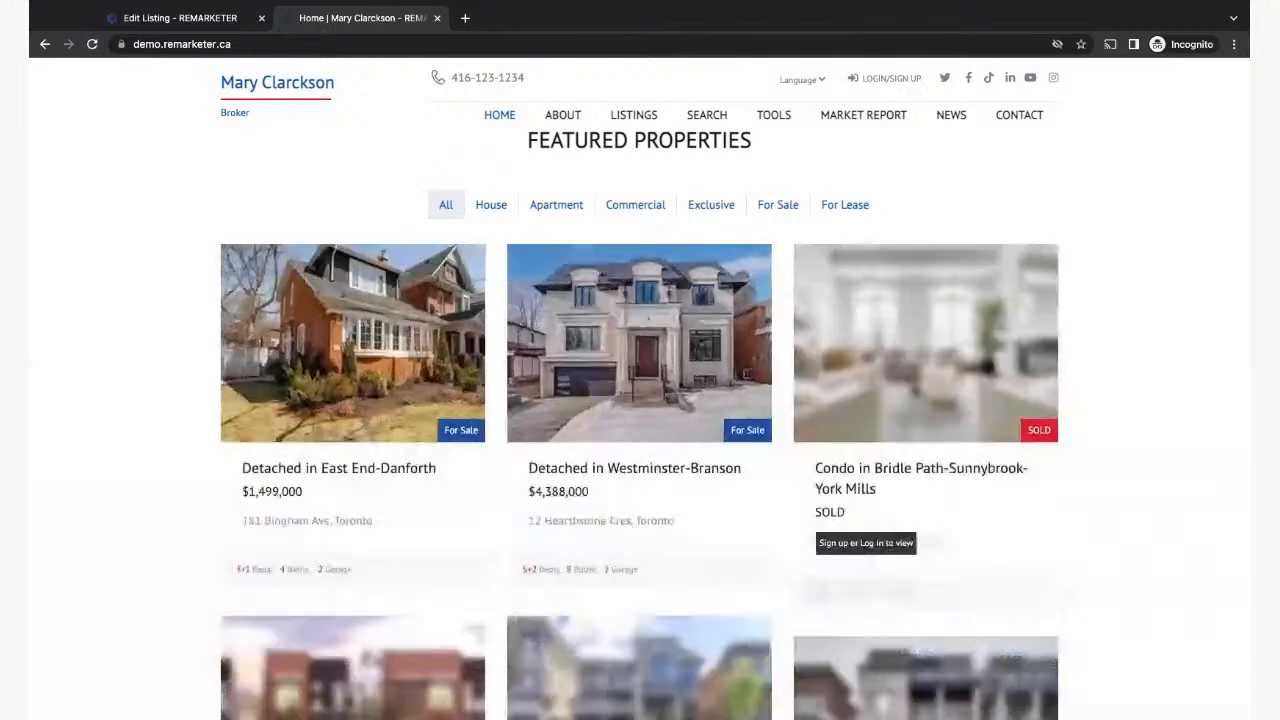
scroll(371, 410, "down", 7)
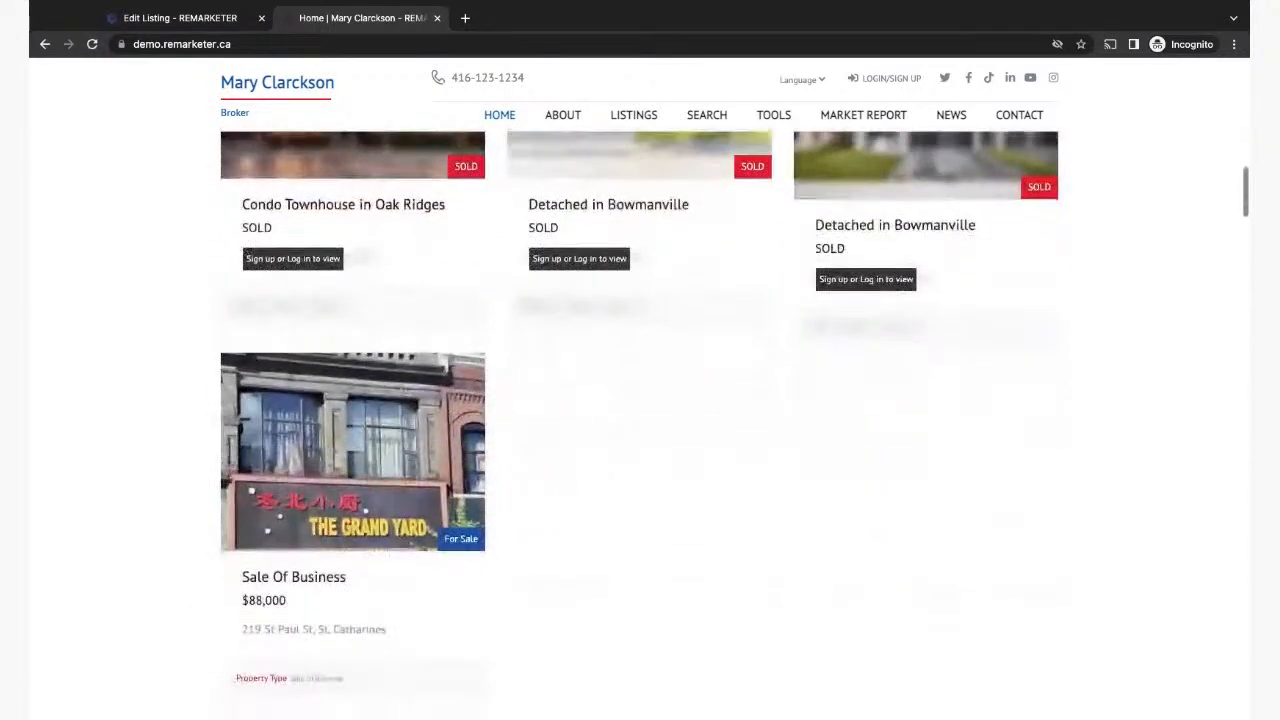
scroll(611, 486, "up", 3)
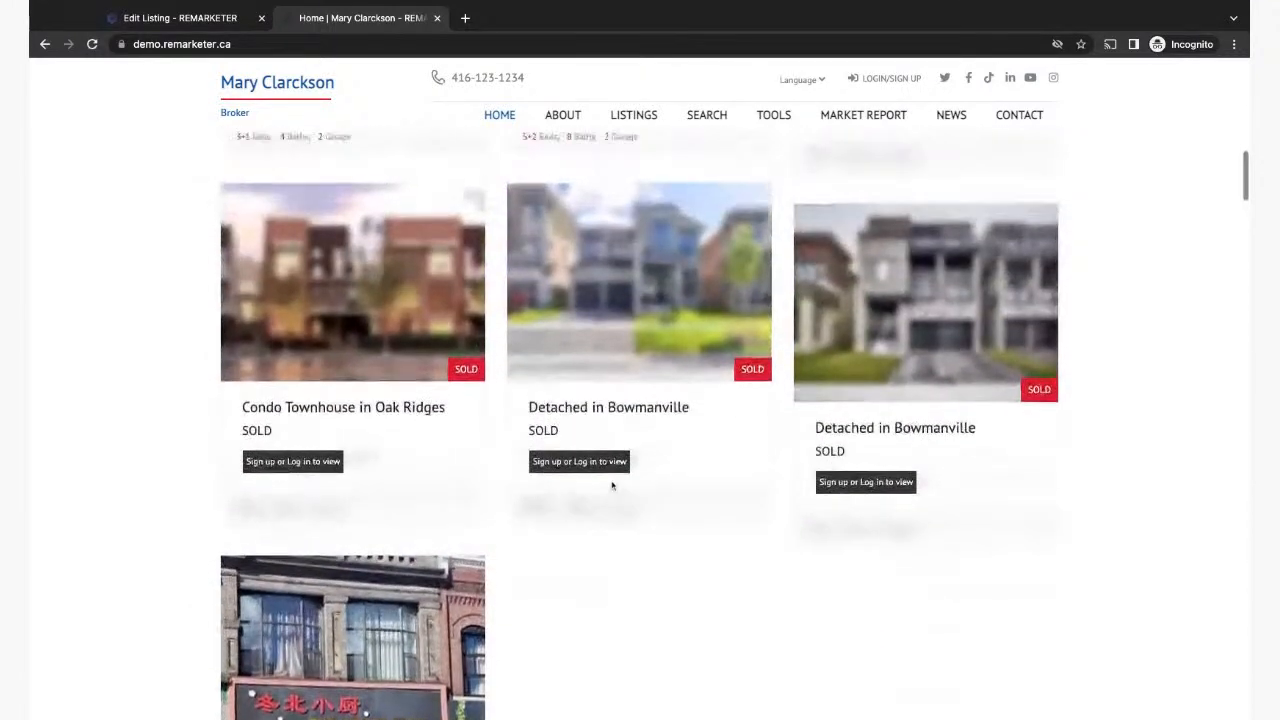
scroll(612, 486, "up", 3)
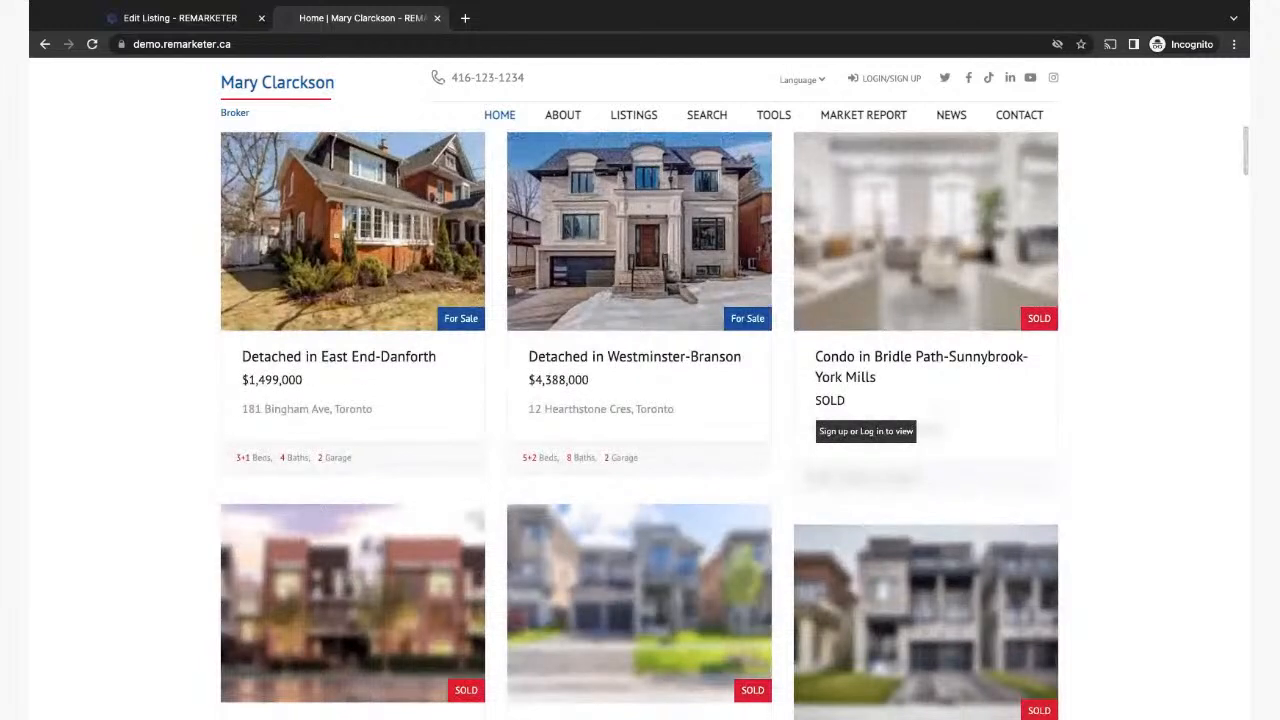
left_click(183, 20)
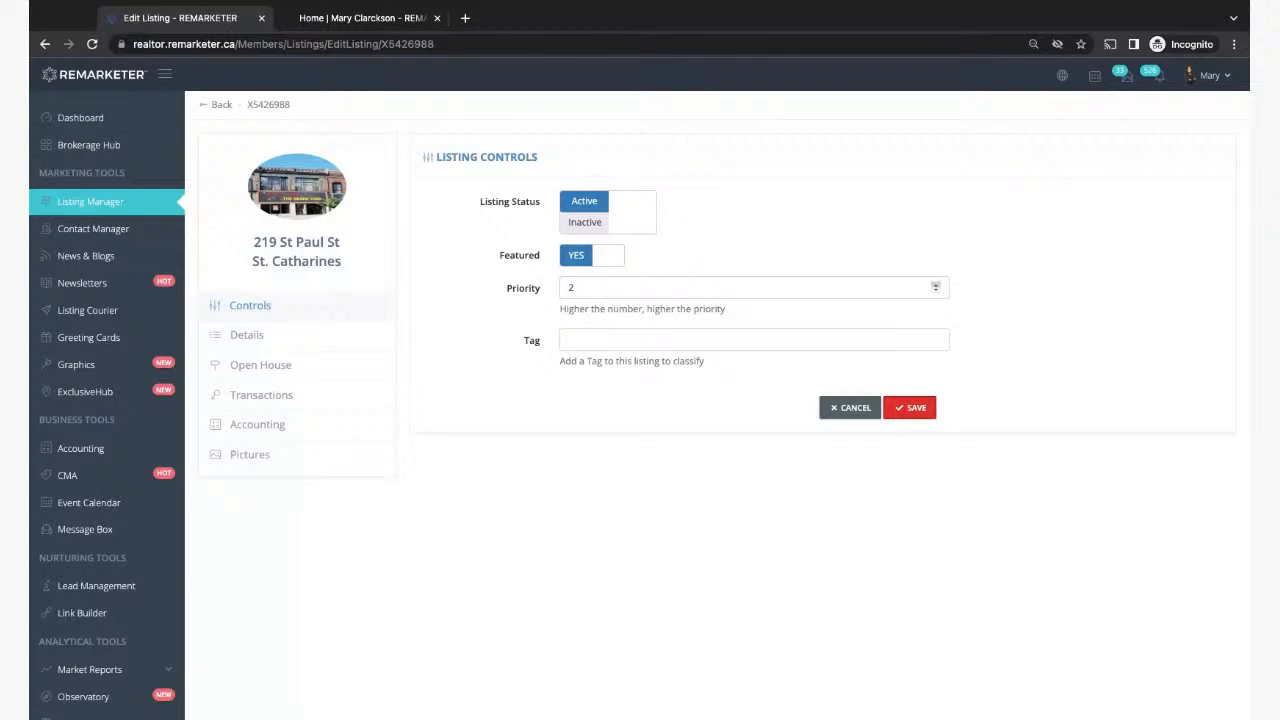
left_click(105, 206)
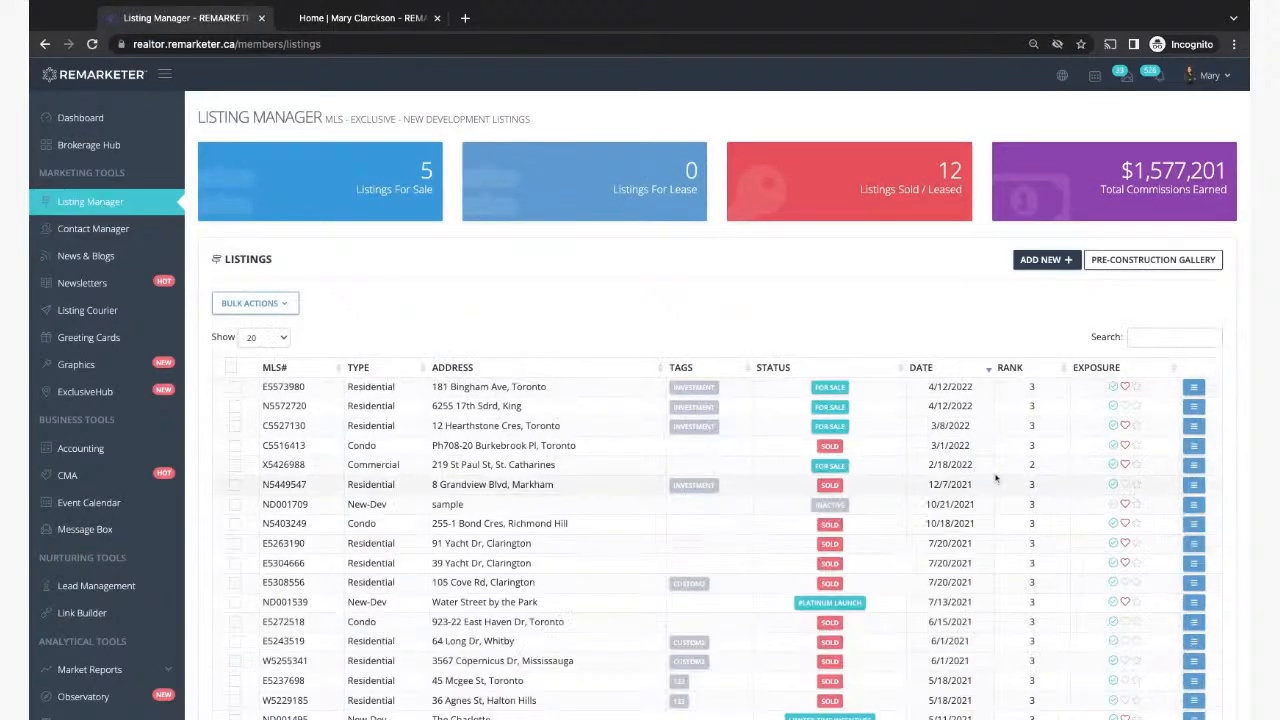
left_click(1195, 390)
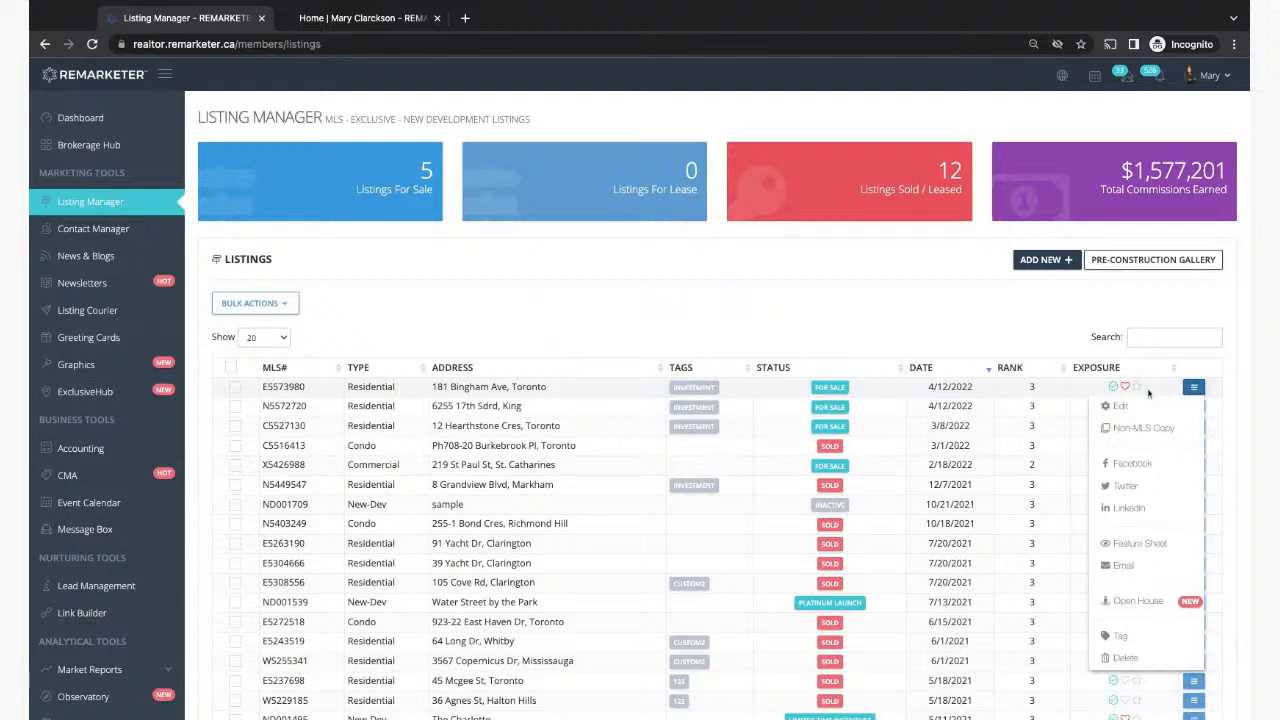
left_click(1116, 410)
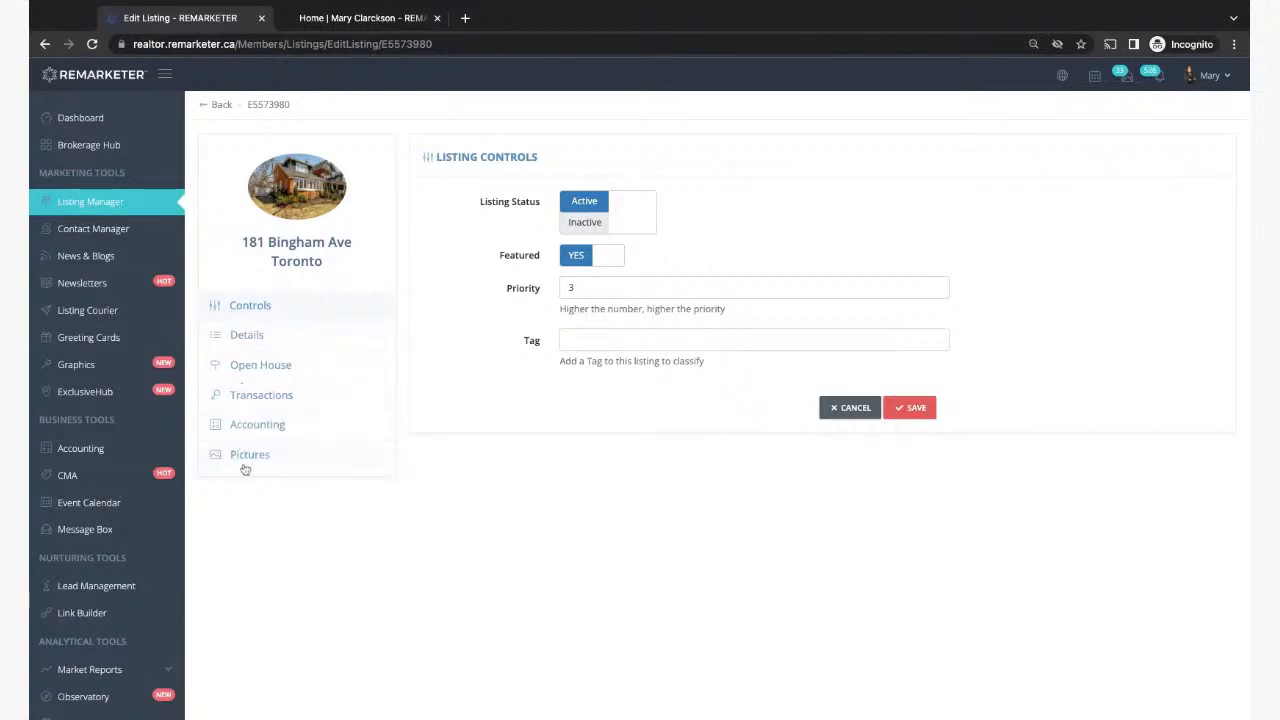
left_click(250, 336)
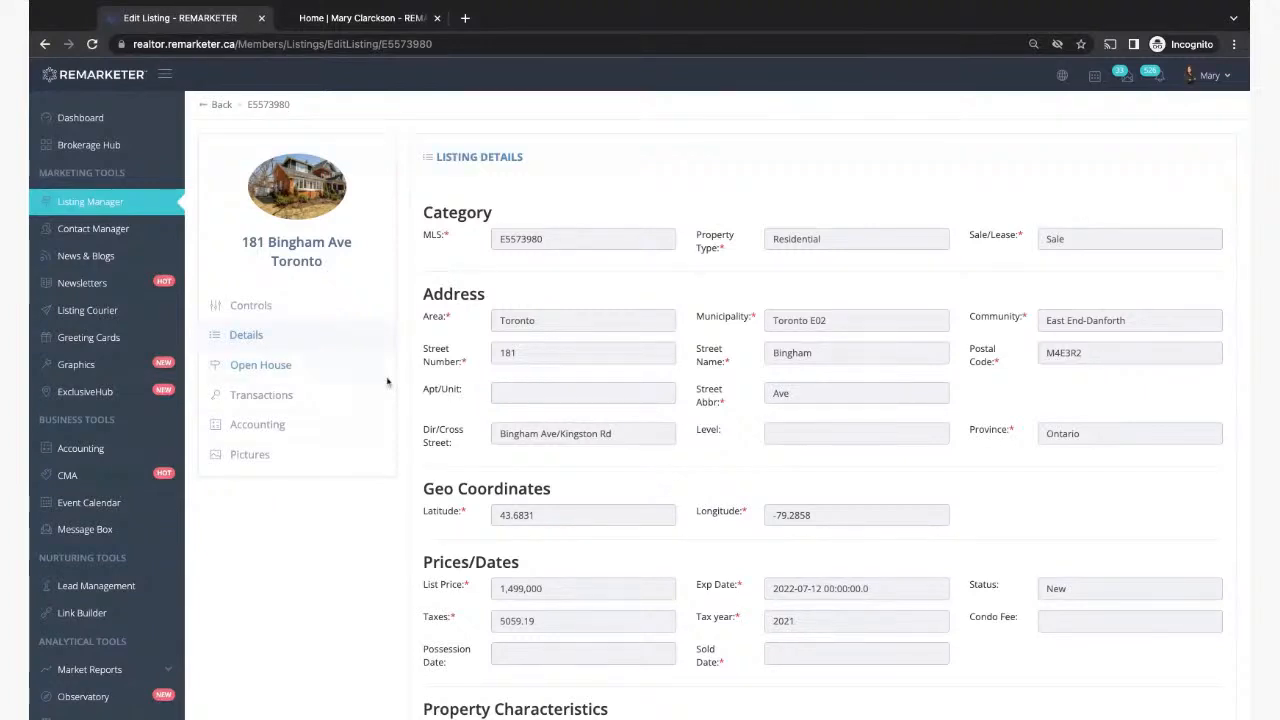
left_click(261, 341)
left_click(29, 446)
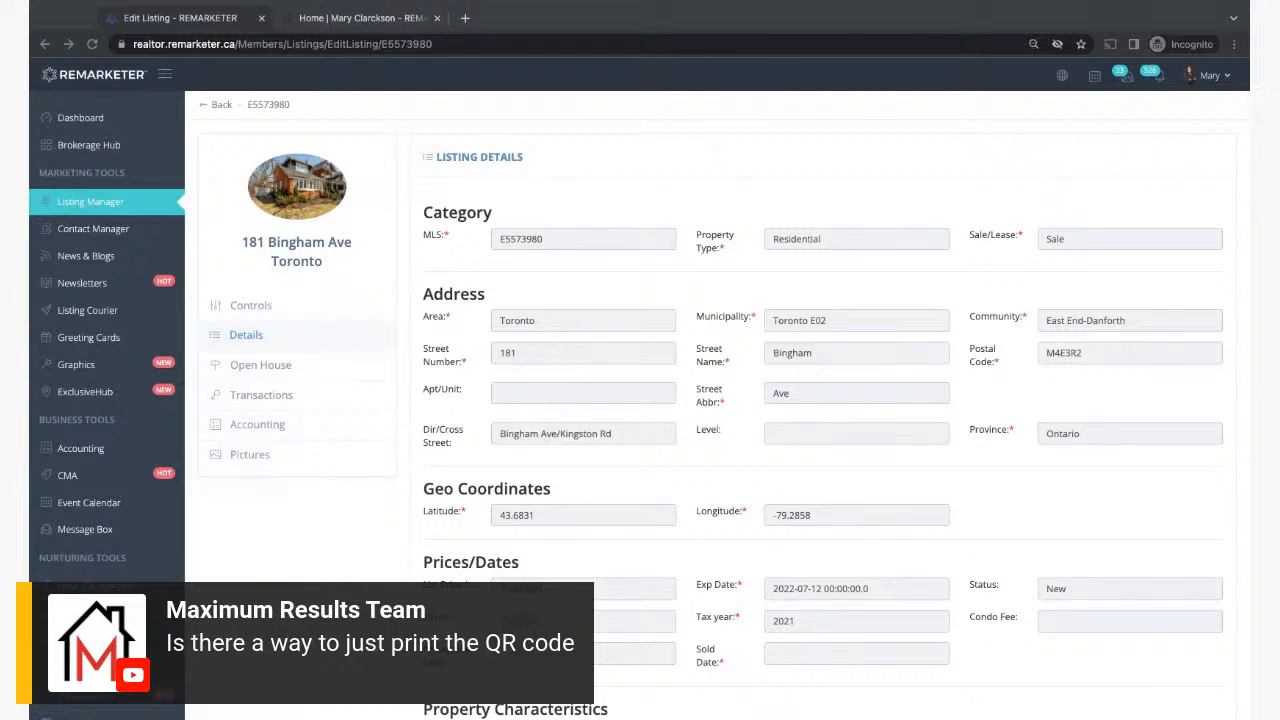
left_click(377, 512)
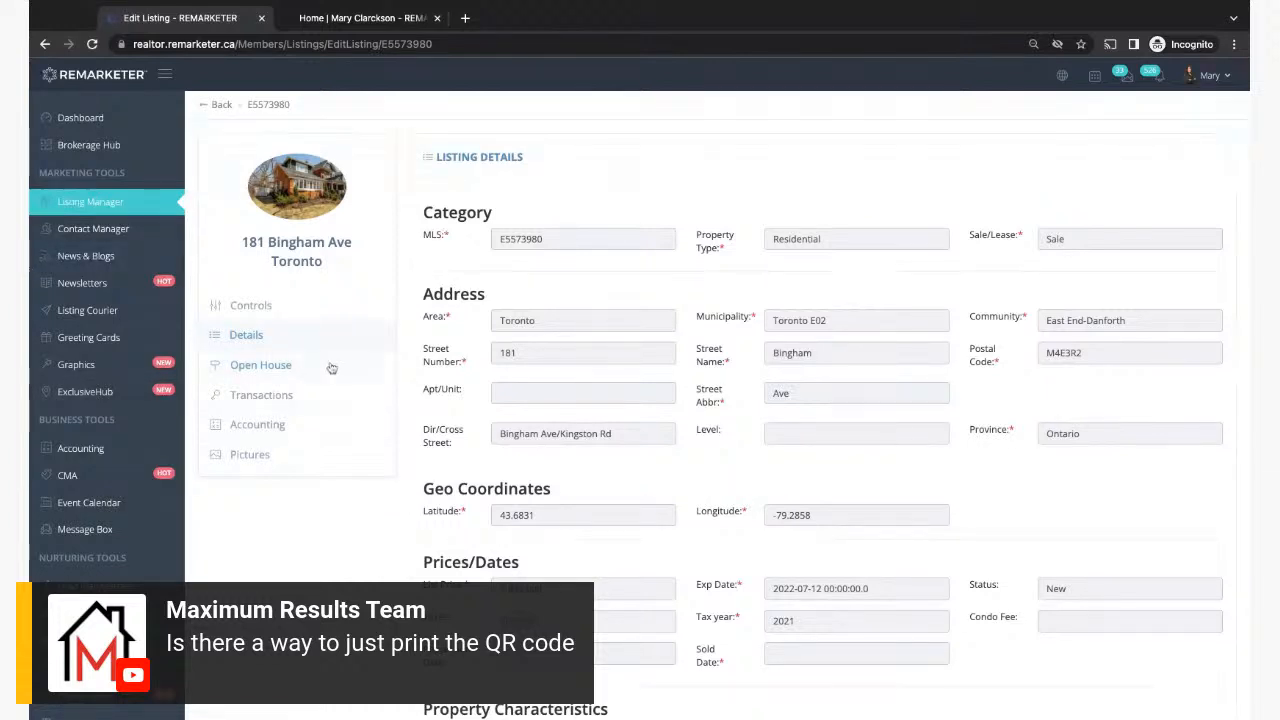
left_click(255, 369)
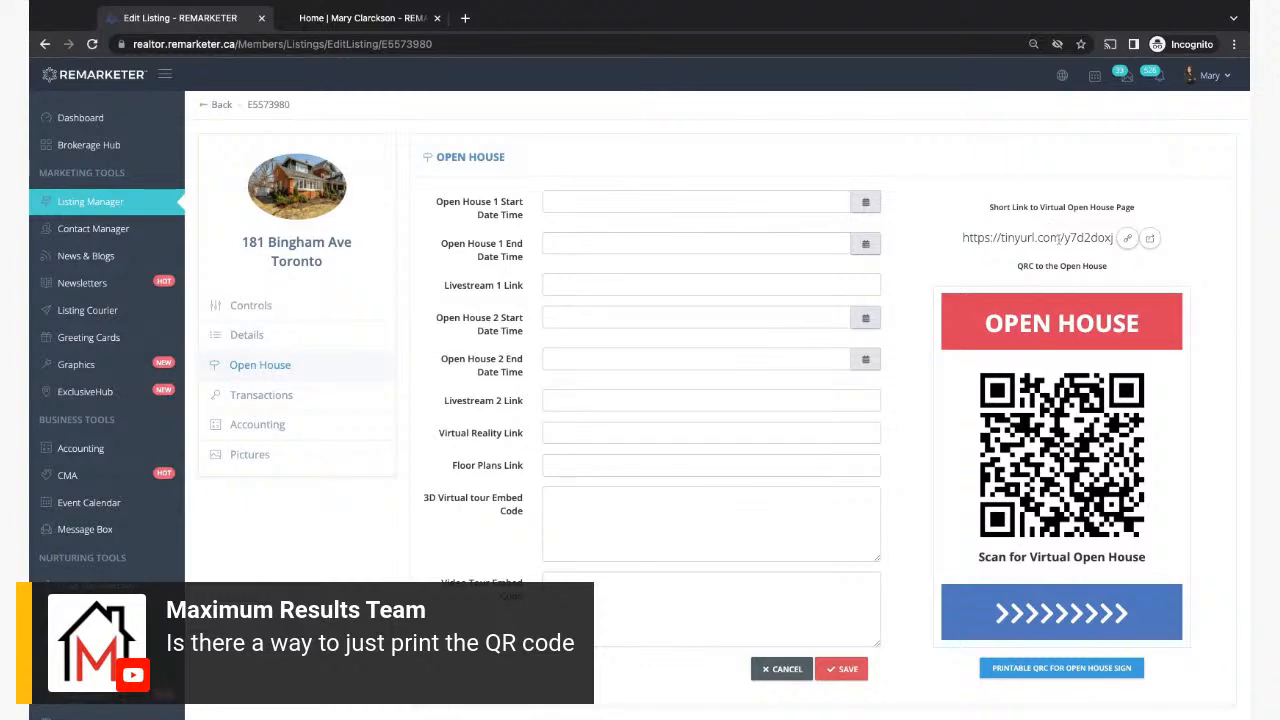
Step: Preview the virtual open house page in a new tab, then close it
left_click(1150, 240)
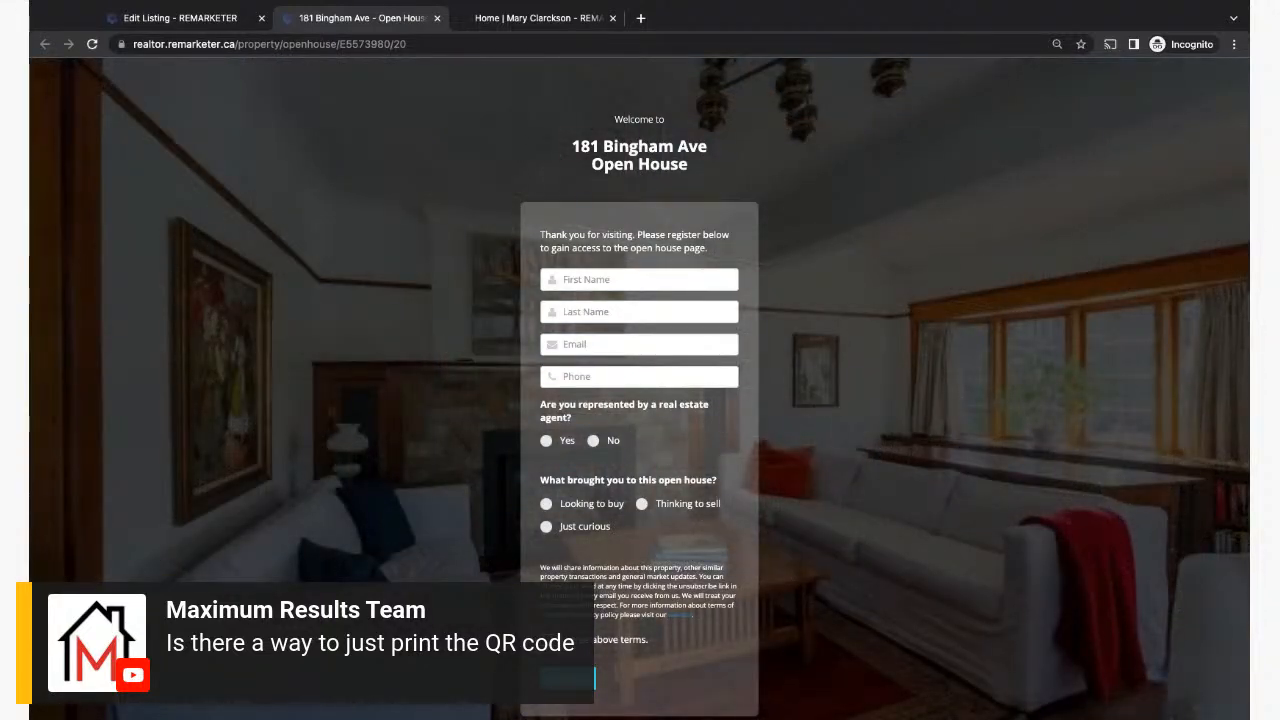
left_click(437, 19)
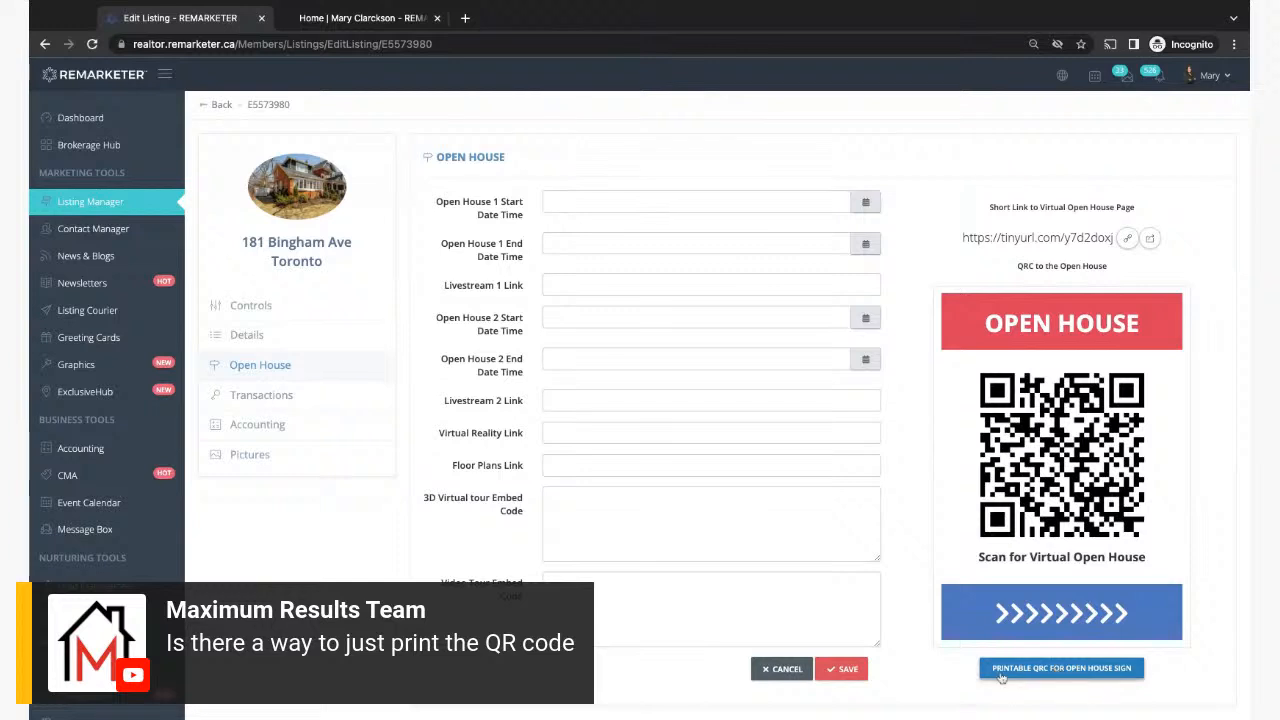
left_click(1079, 673)
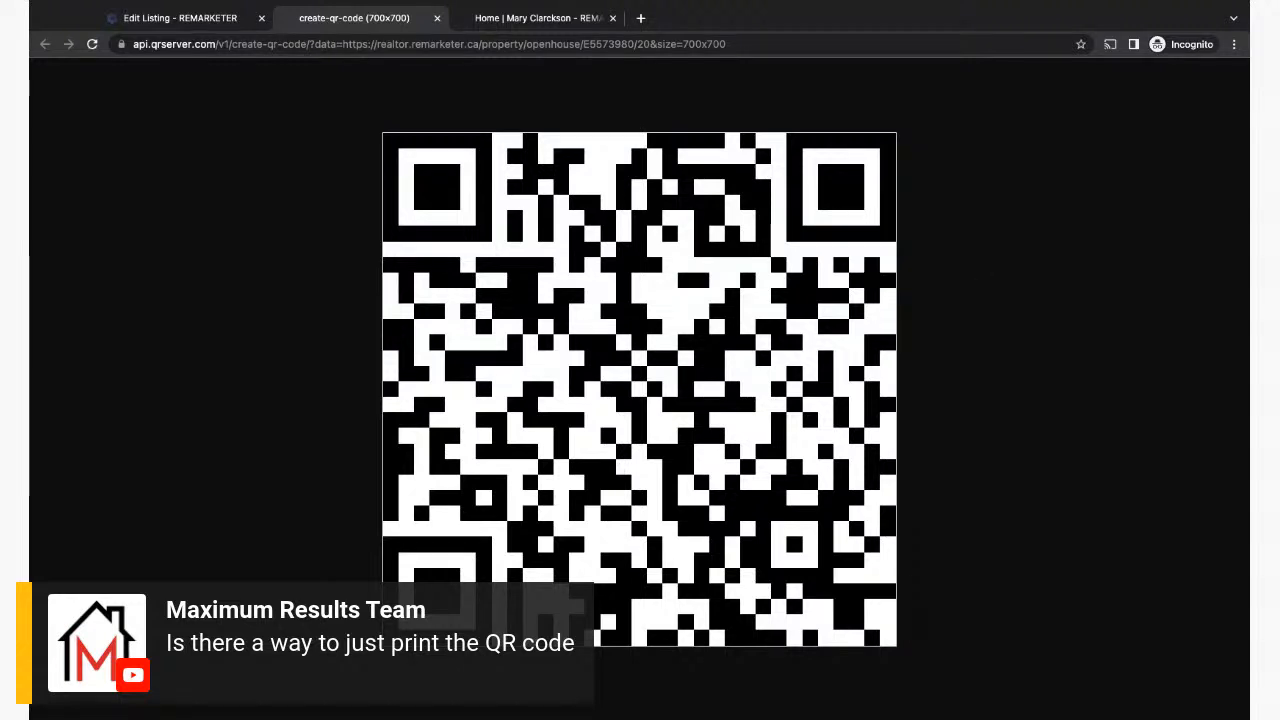
left_click(437, 19)
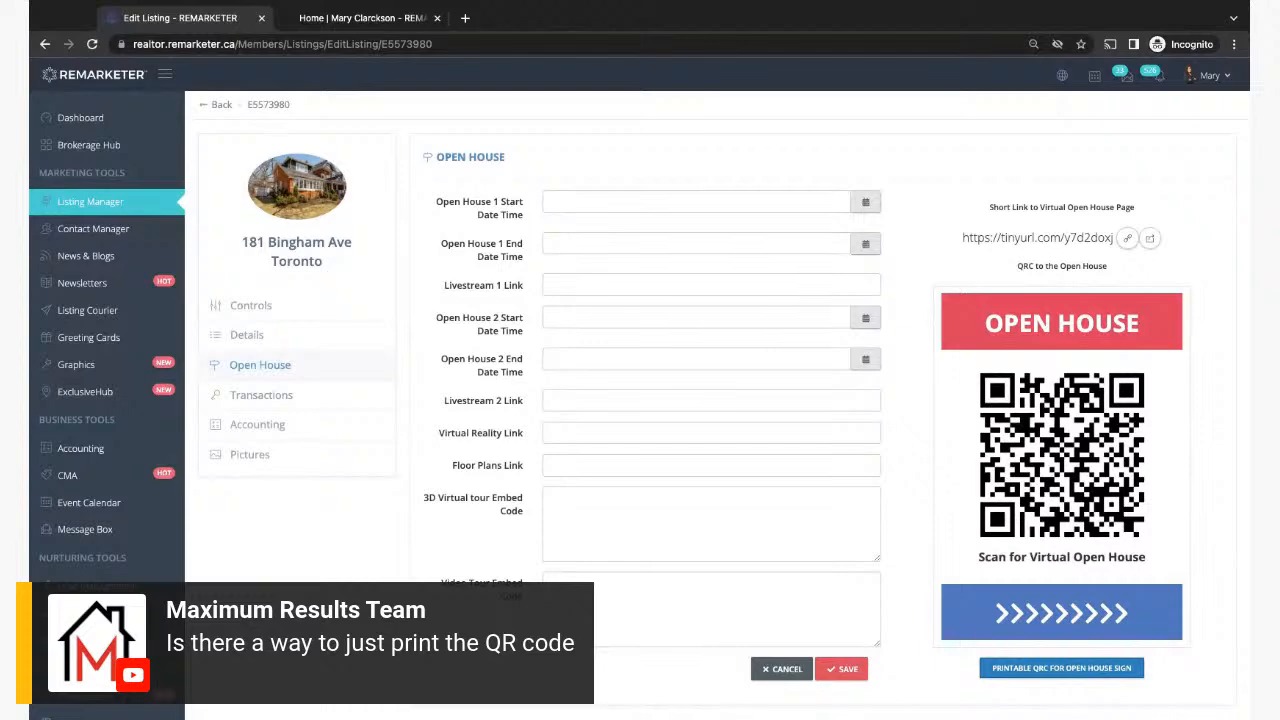
left_click(1149, 238)
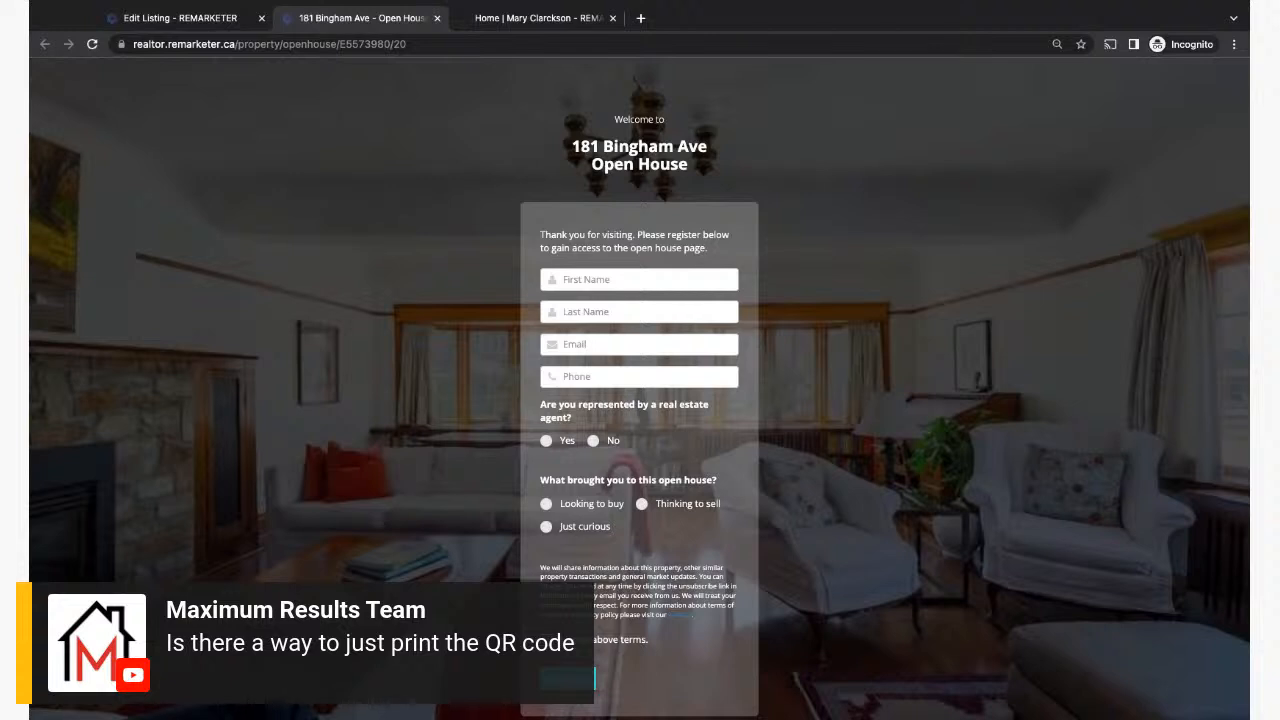
left_click(437, 18)
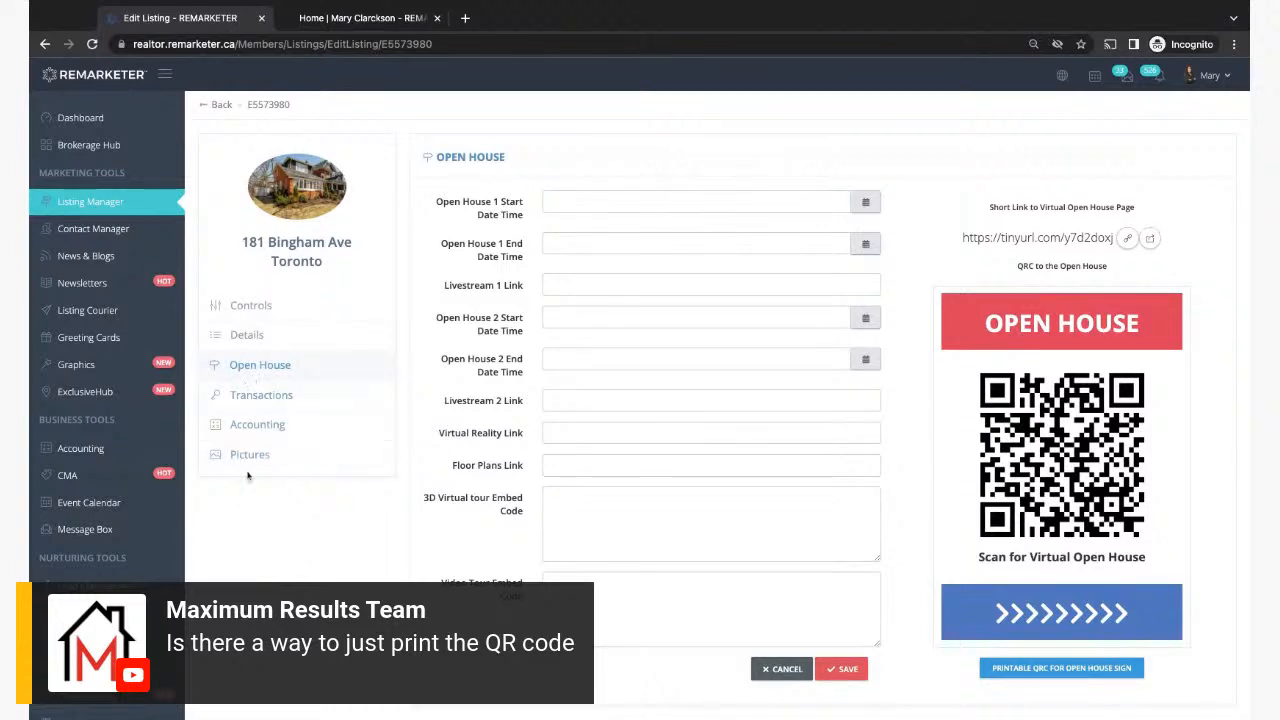
Step: Check the listing's transaction, accounting and pictures sections, then return to Listing Manager
left_click(248, 398)
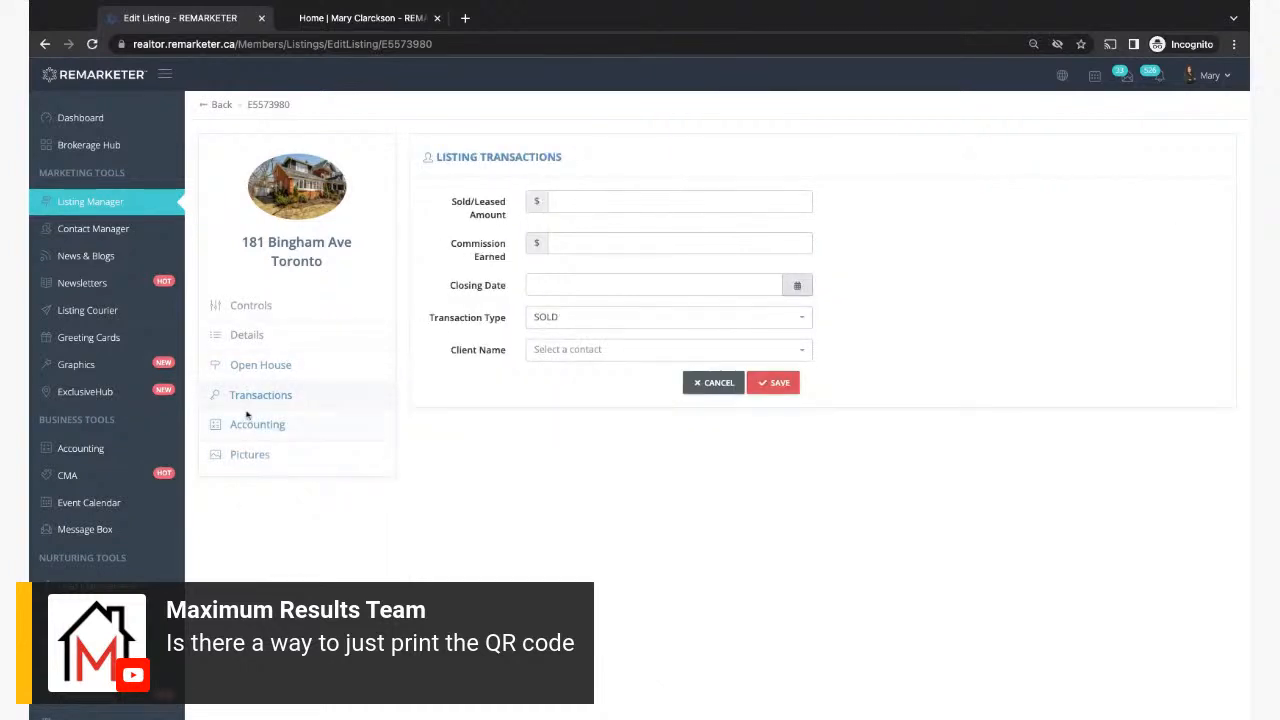
left_click(249, 428)
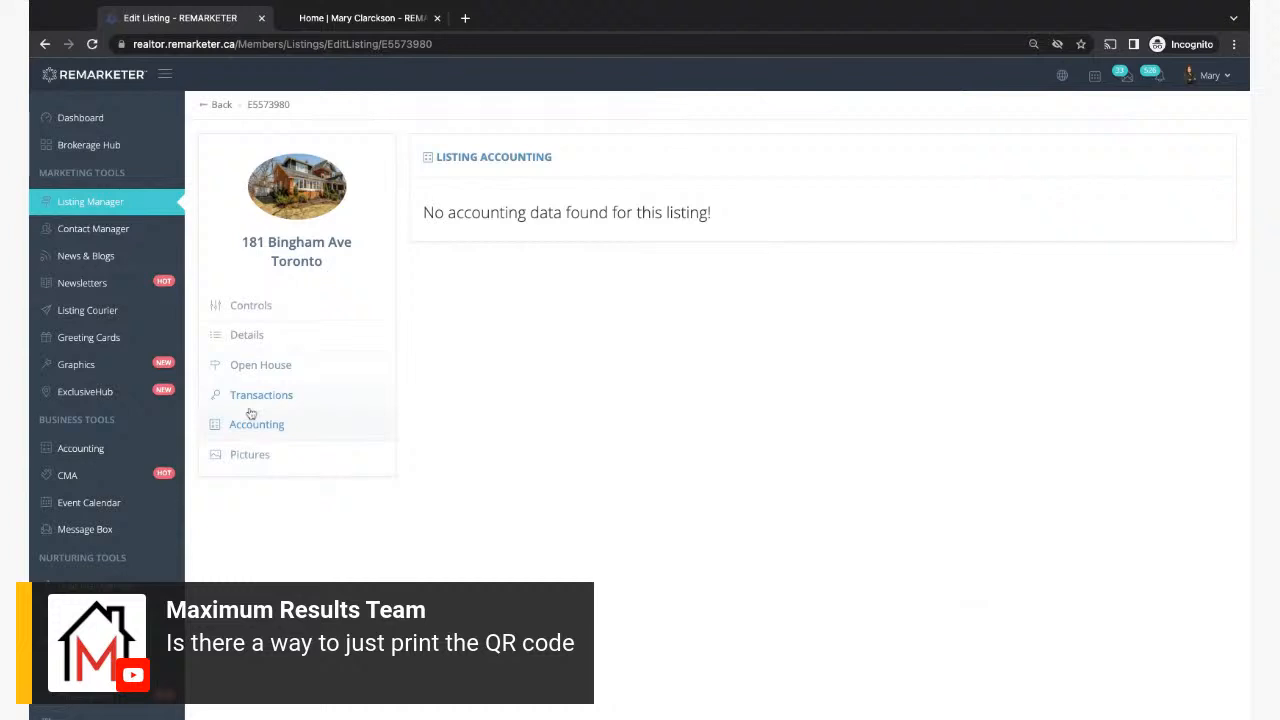
left_click(253, 398)
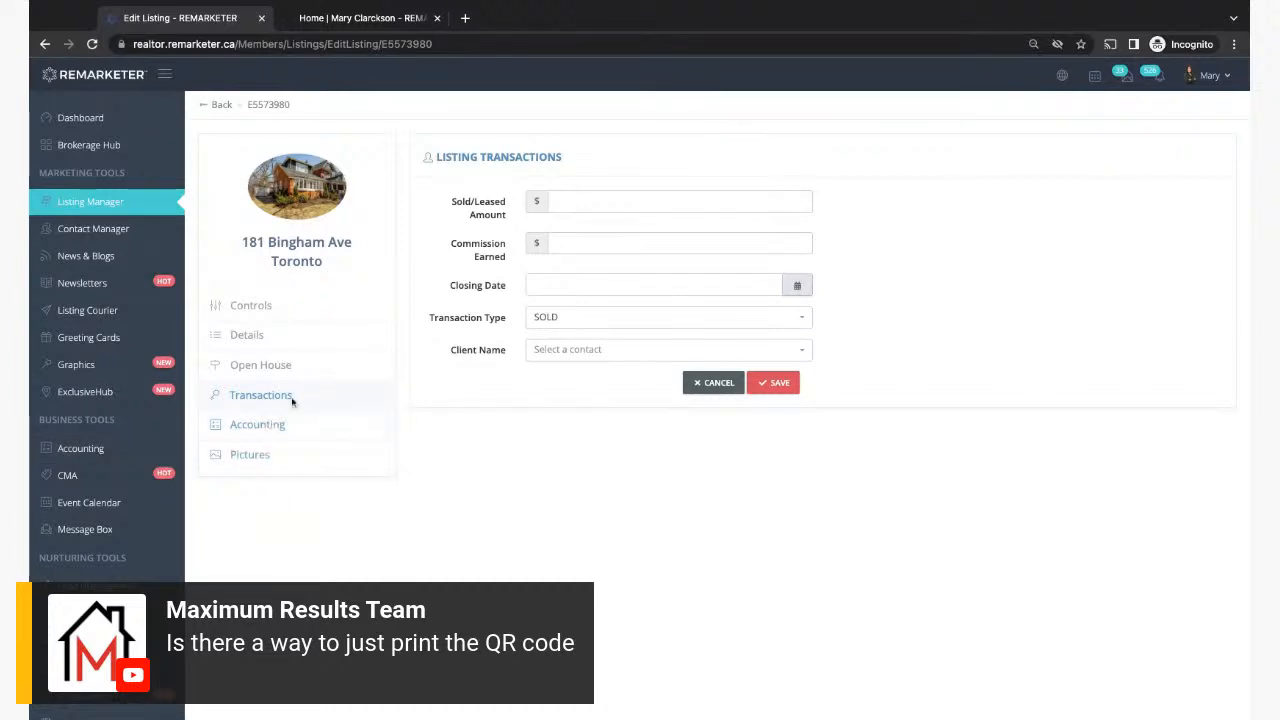
left_click(251, 455)
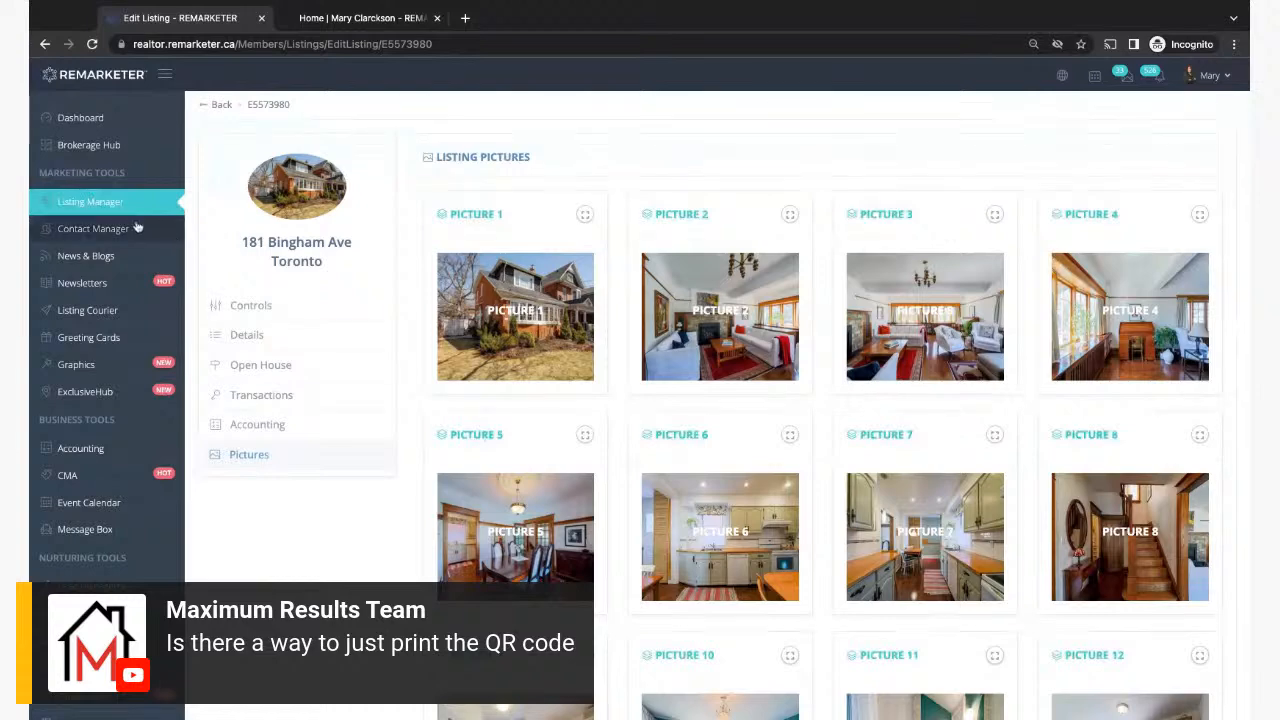
left_click(96, 207)
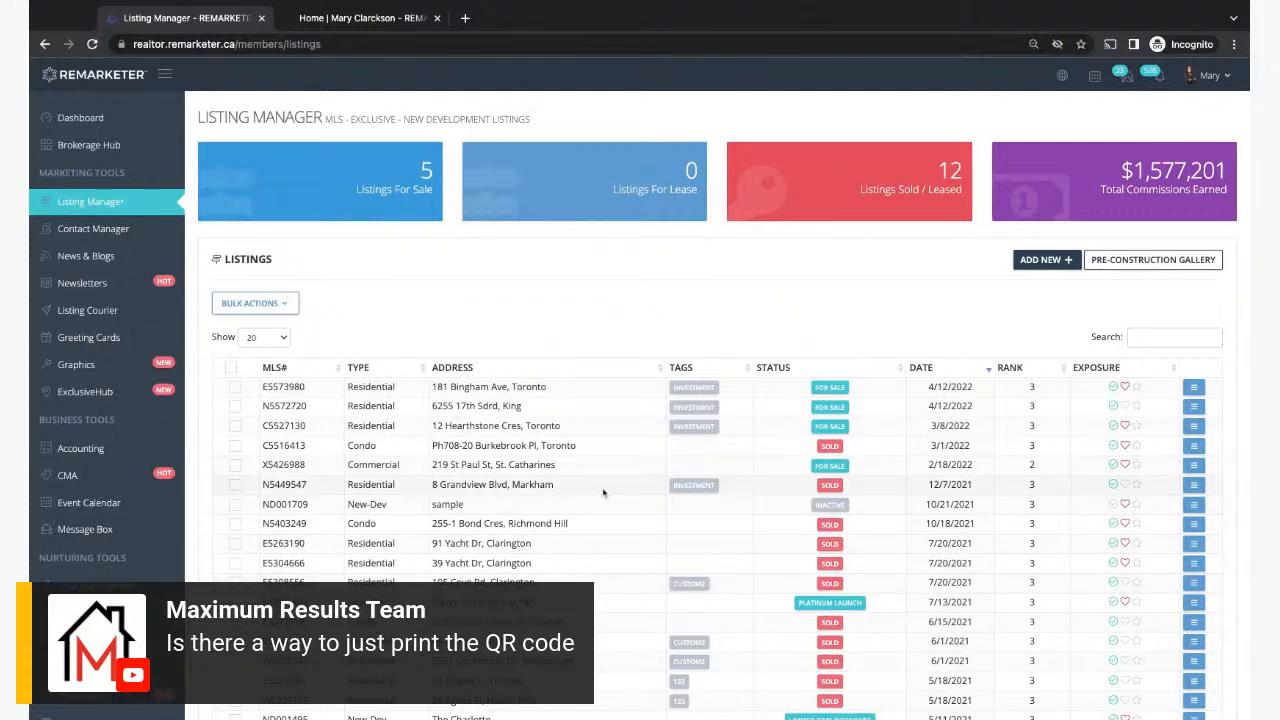
left_click(1200, 426)
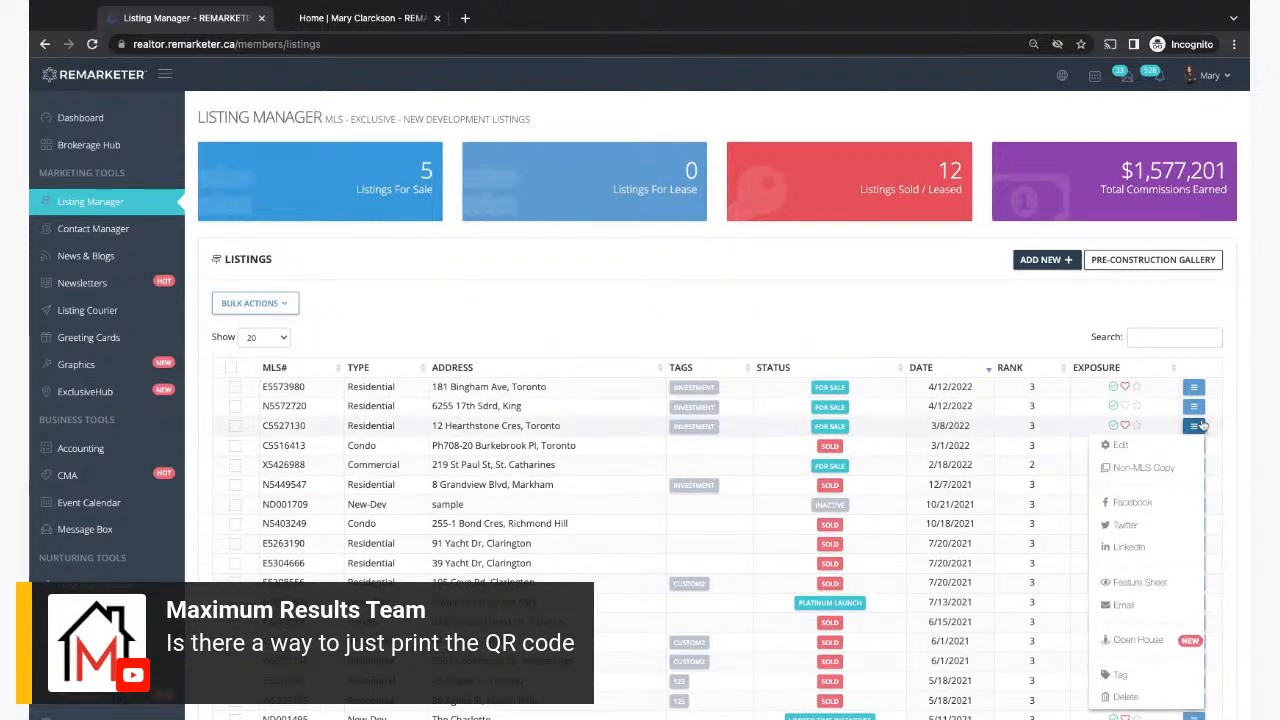
left_click(1200, 426)
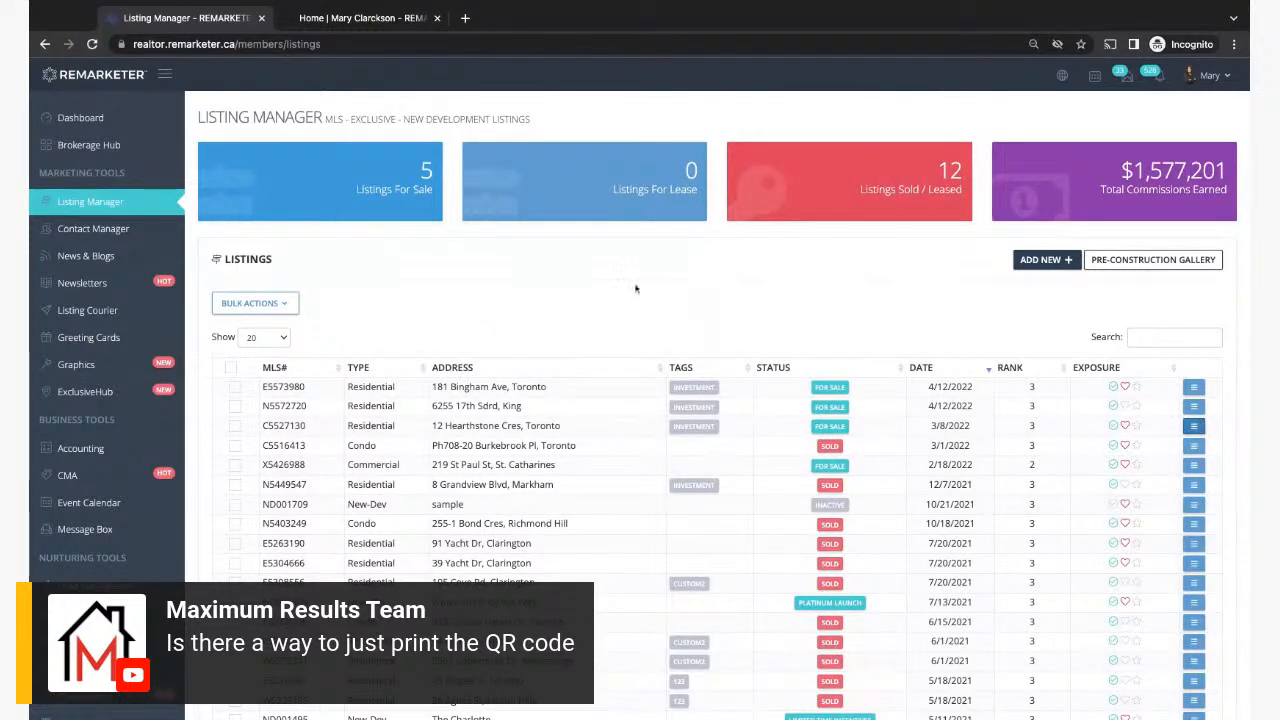